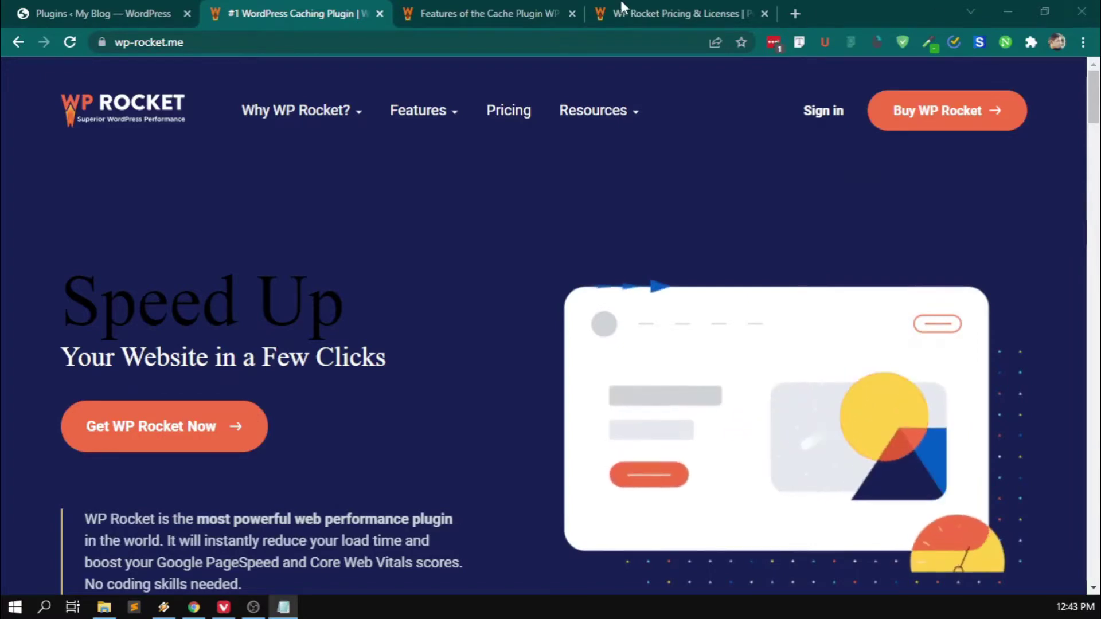
Review the Single, Plus and Infinite license plans on the WP Rocket pricing page.
left_click(655, 5)
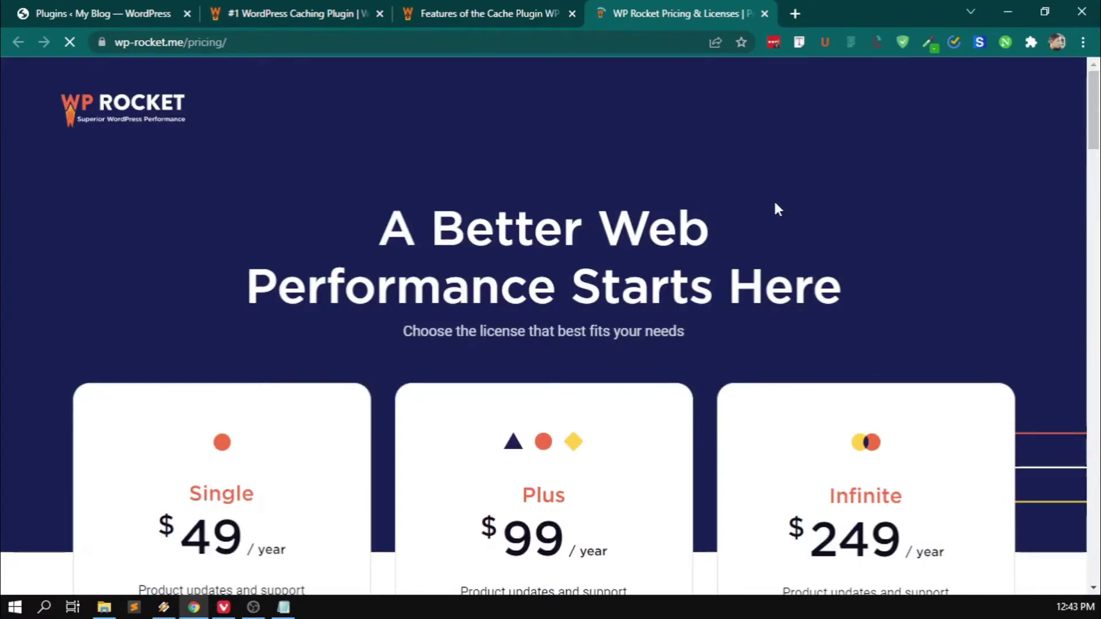
scroll(774, 206, "down", 3)
scroll(762, 192, "down", 2)
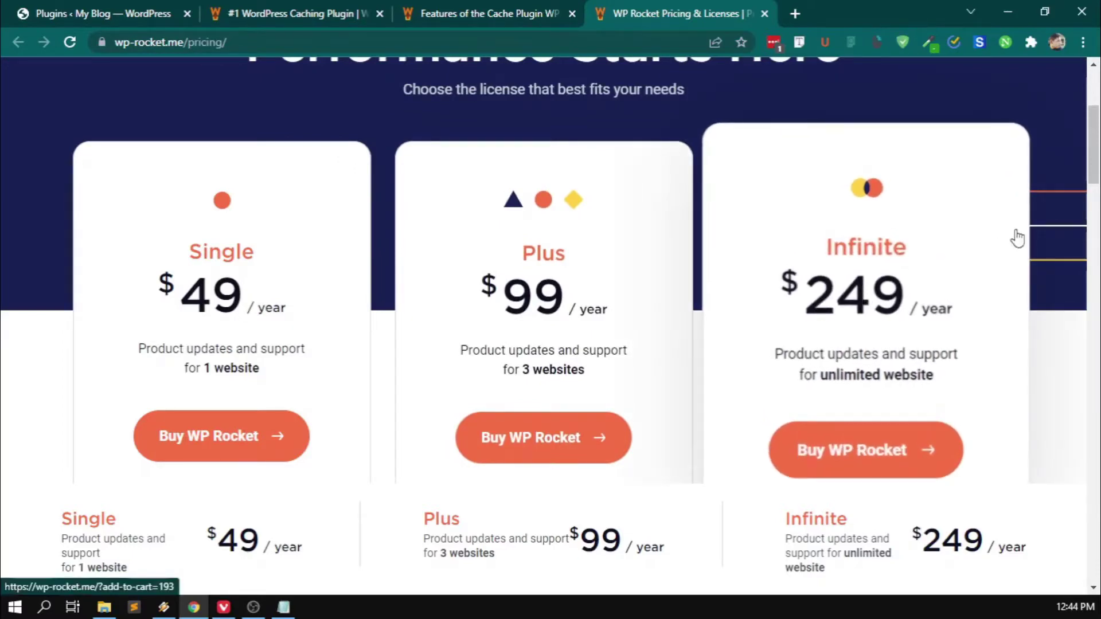
scroll(1052, 214, "down", 4)
scroll(1052, 214, "up", 4)
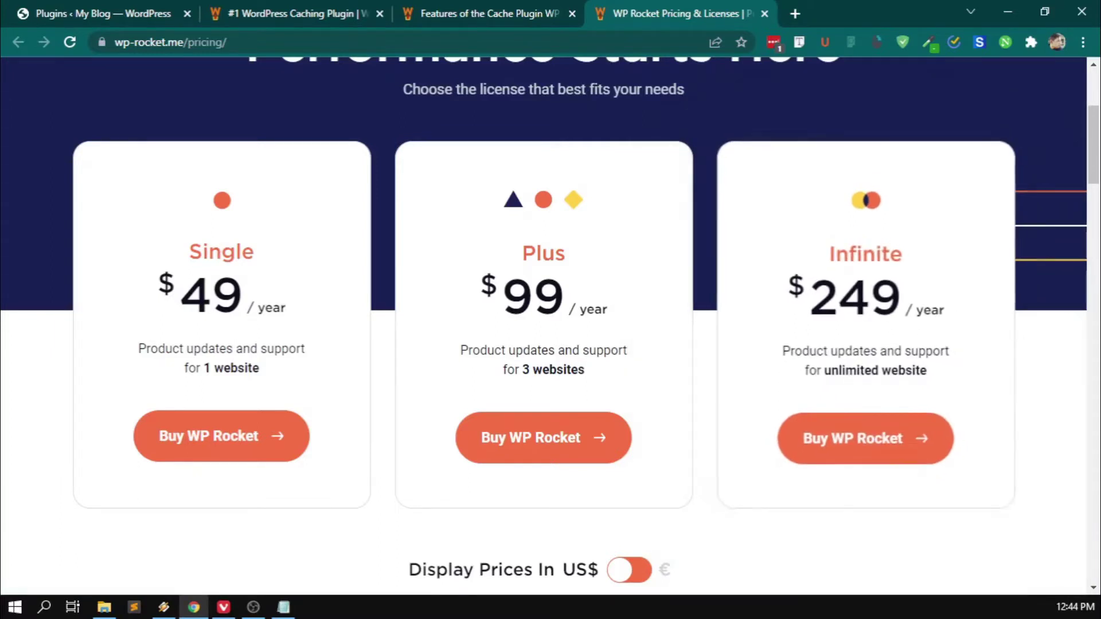
left_click(473, 8)
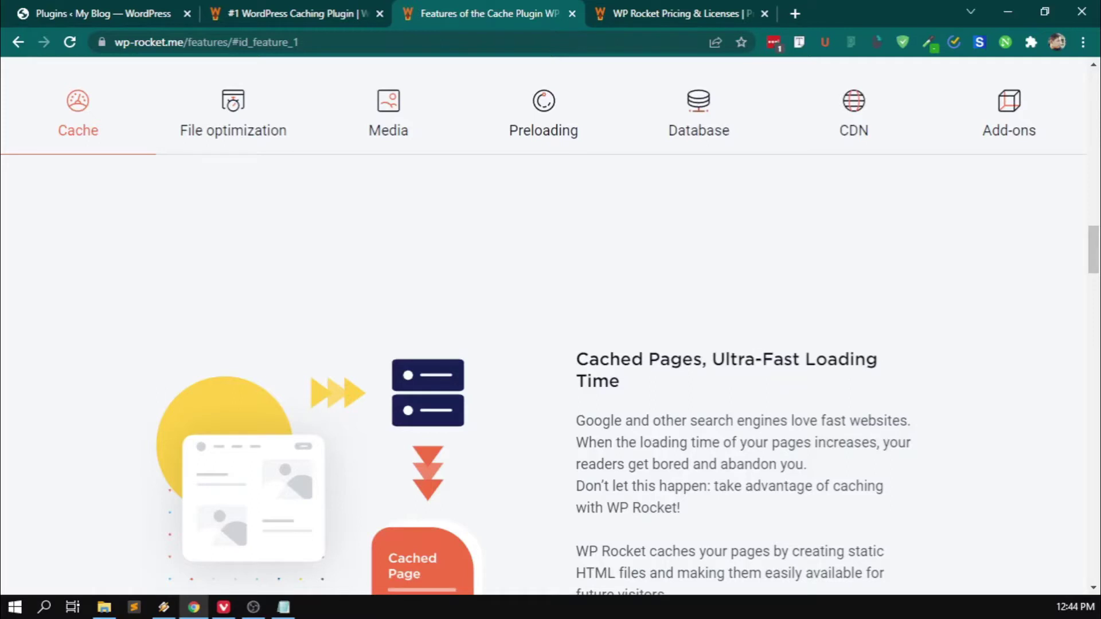
left_click(96, 8)
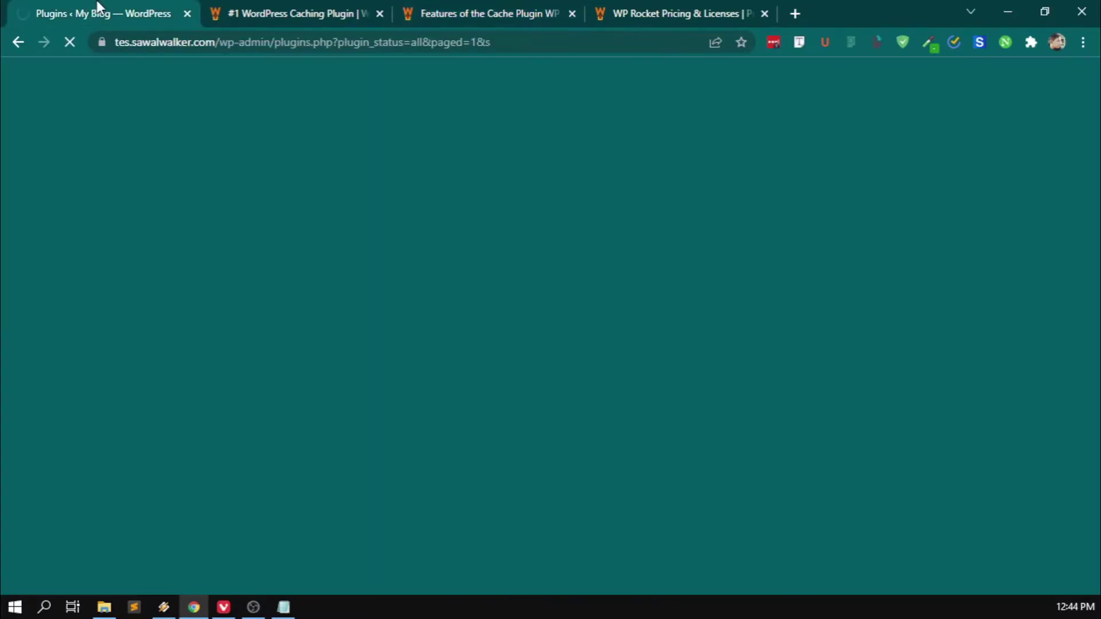
left_click(625, 9)
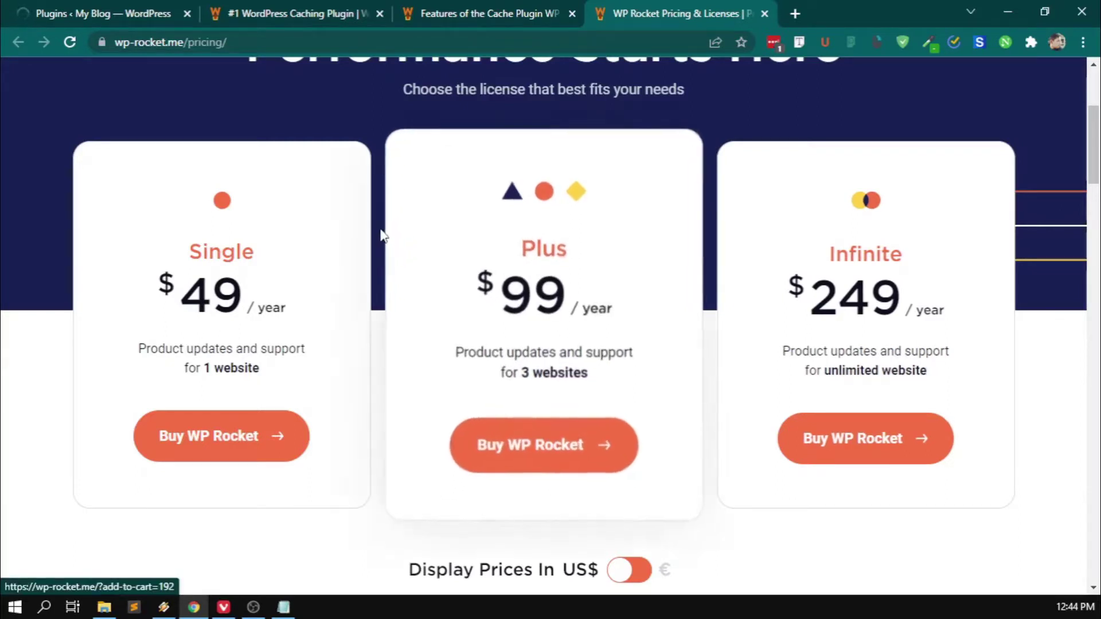
left_click(70, 4)
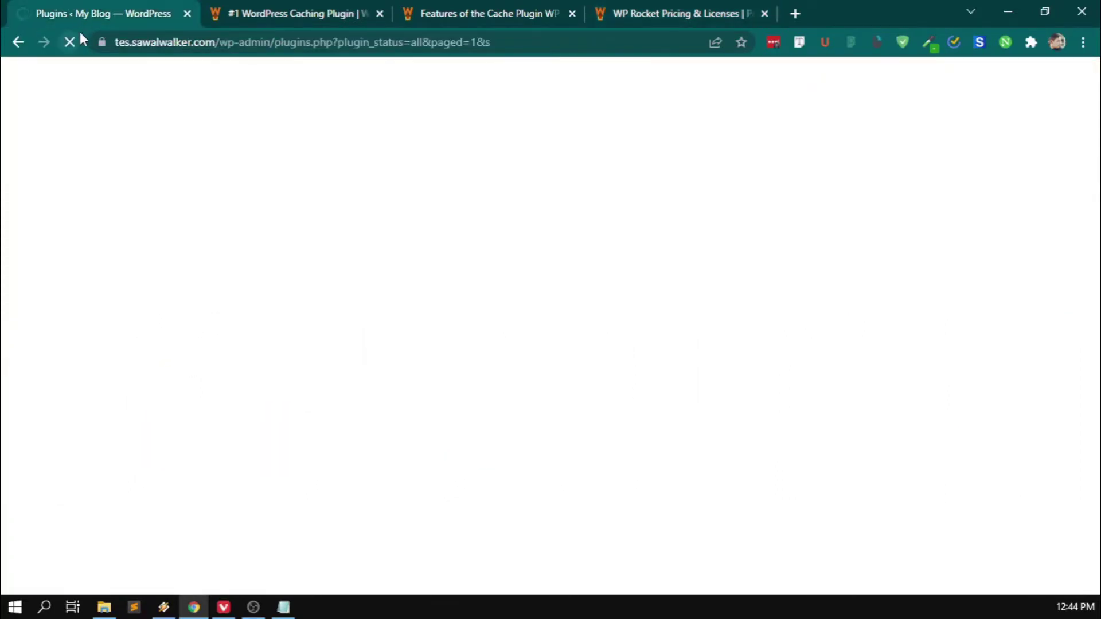
left_click(751, 11)
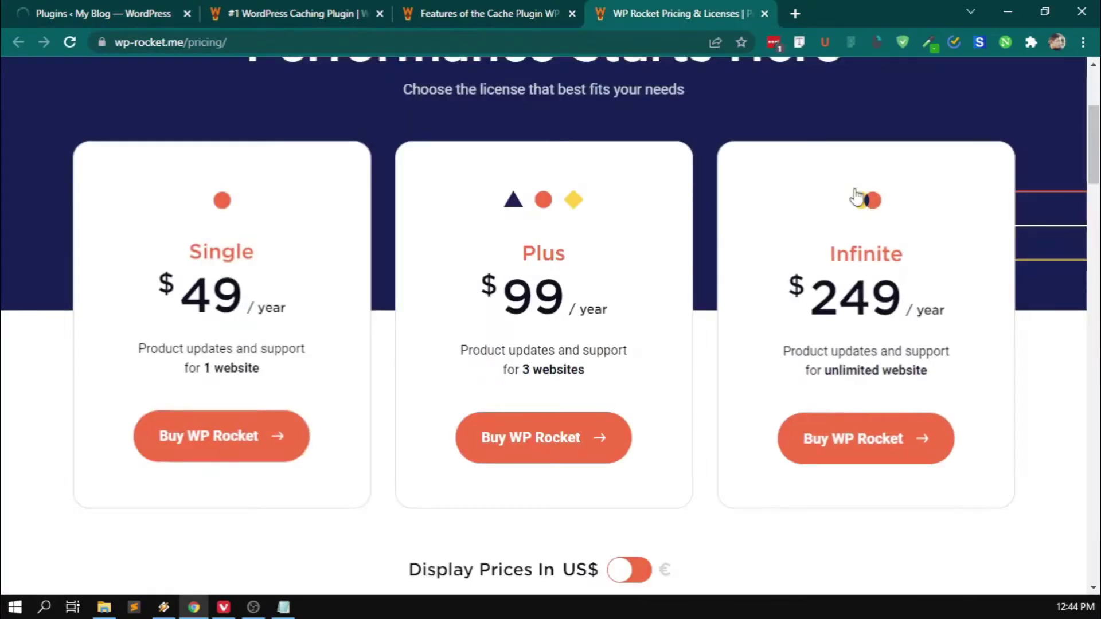
Read through the WP Rocket feature sections from Cache, File optimization, Media and Preloading to Database, CDN and Add-ons.
left_click(498, 8)
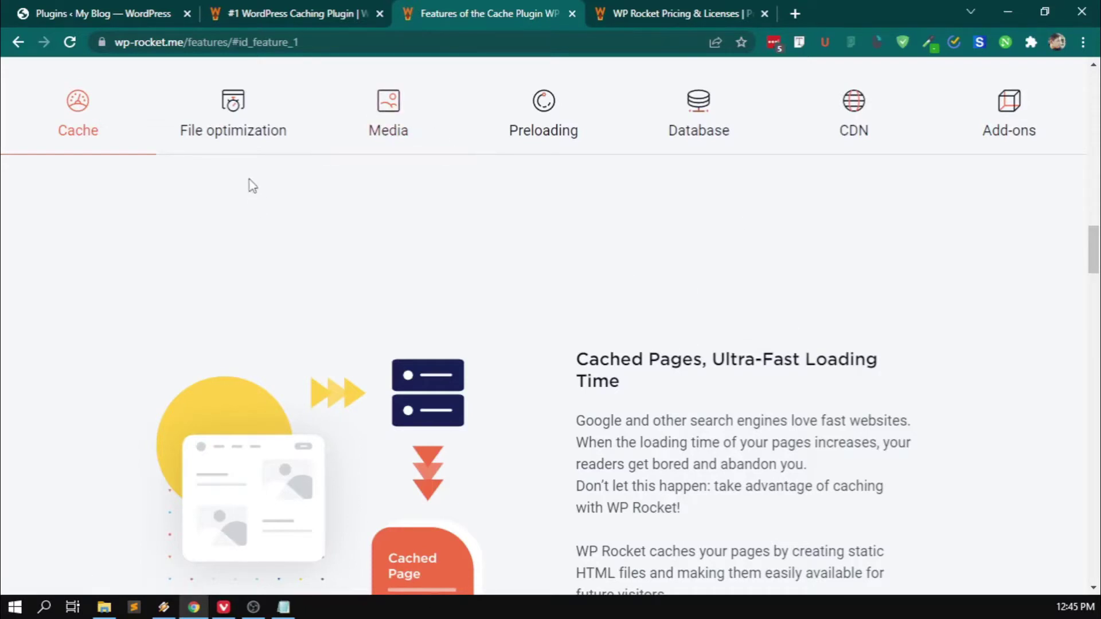
left_click(231, 135)
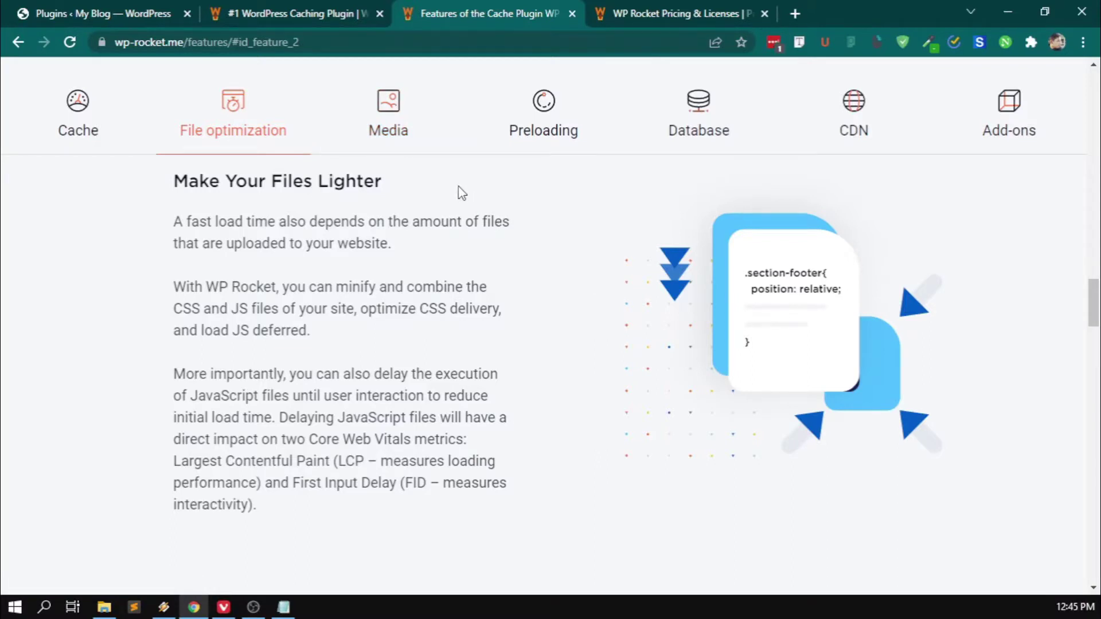
left_click(390, 129)
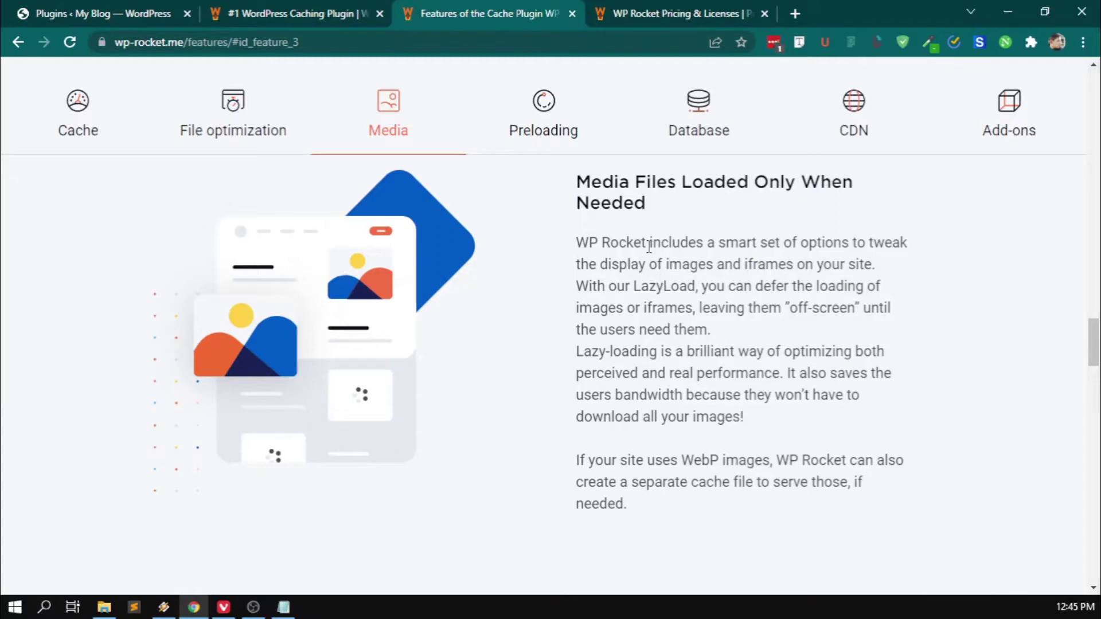
left_click(532, 130)
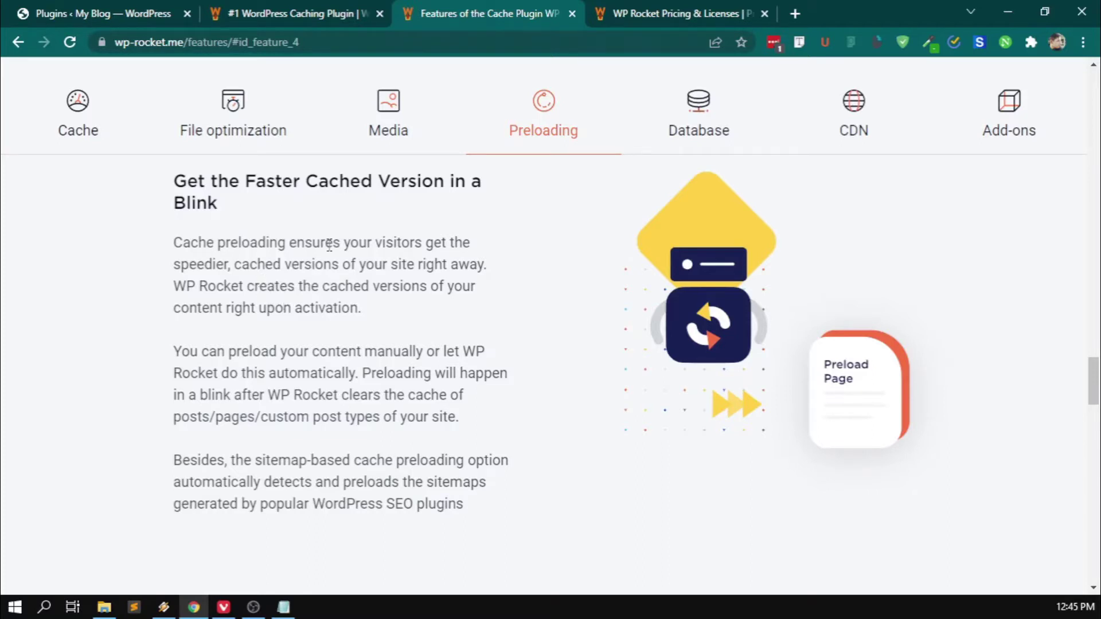
left_click(718, 126)
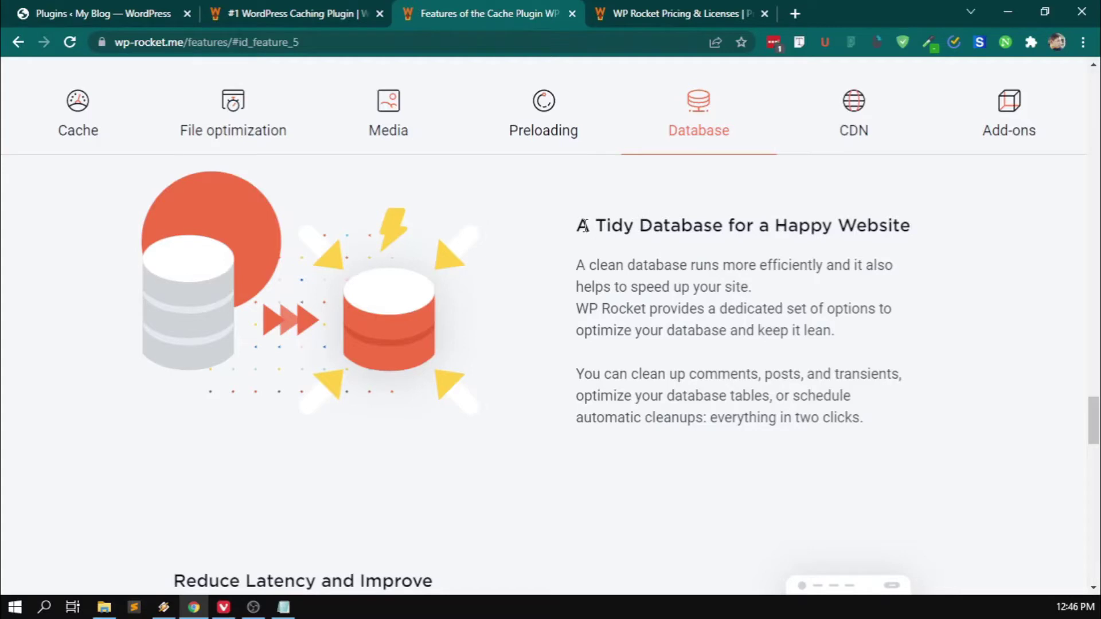
left_click(874, 106)
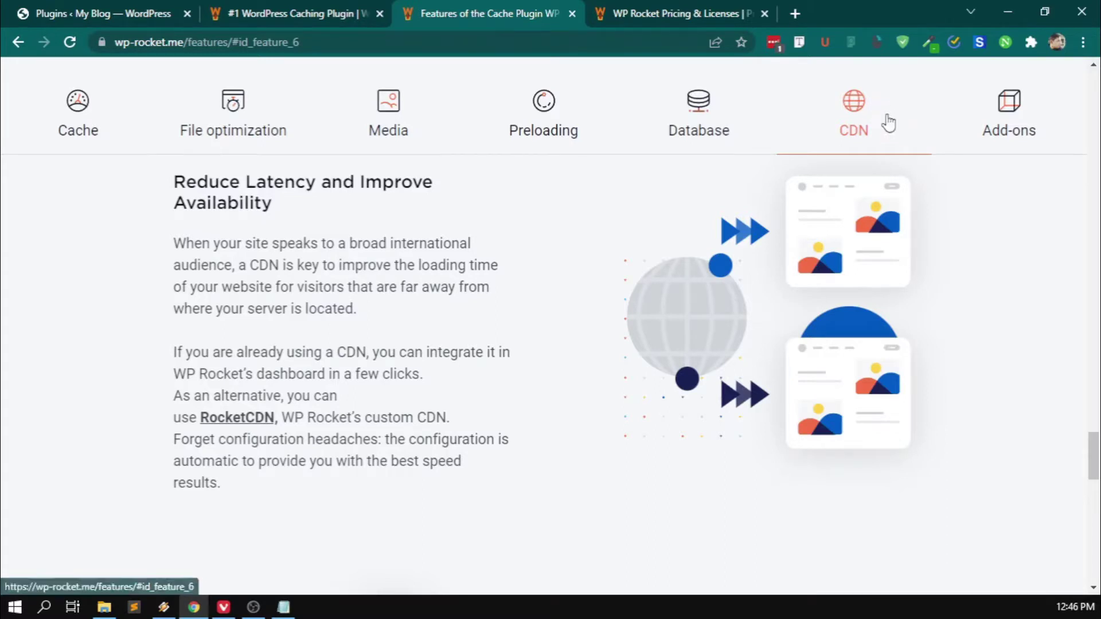
left_click(1022, 115)
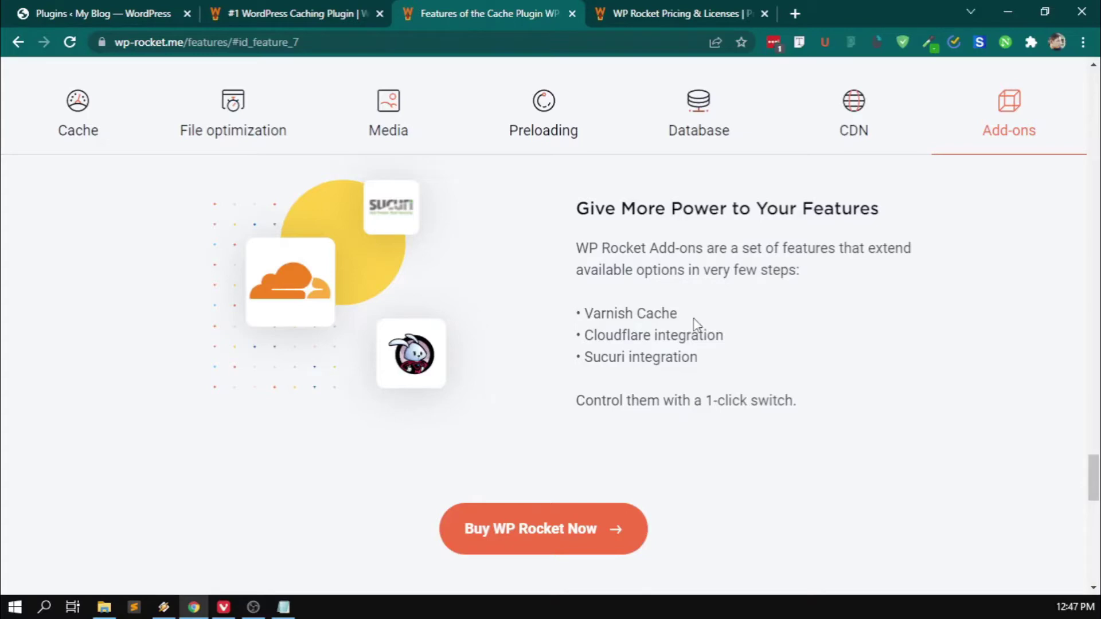
scroll(771, 331, "down", 4)
scroll(782, 335, "up", 3)
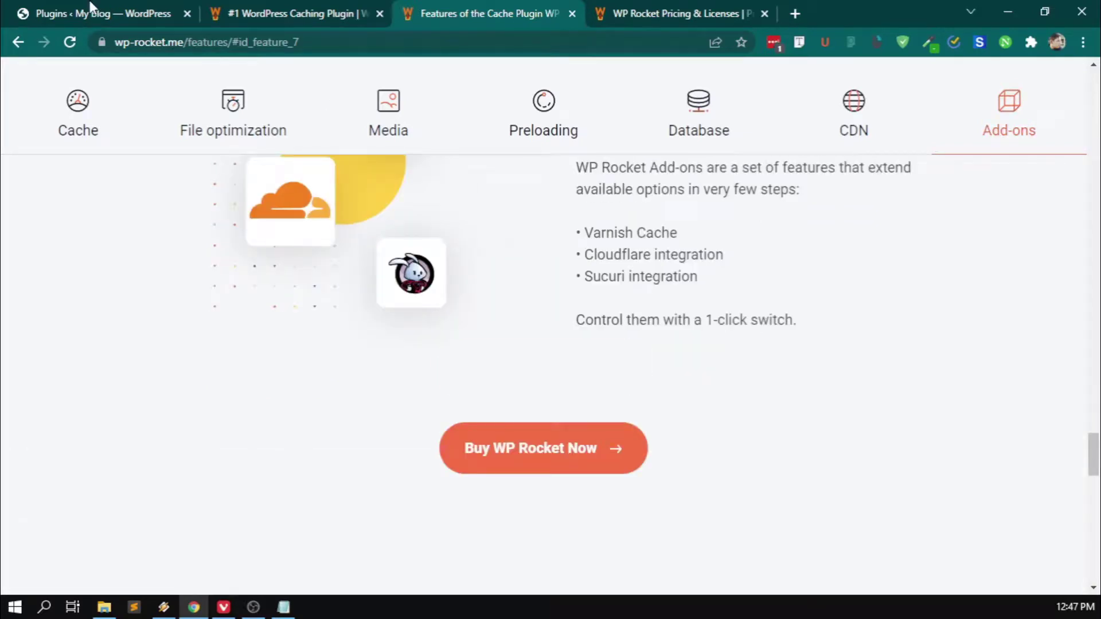
Look through the list of installed plugins on the WordPress site, including WP Rocket.
left_click(98, 12)
scroll(467, 384, "down", 3)
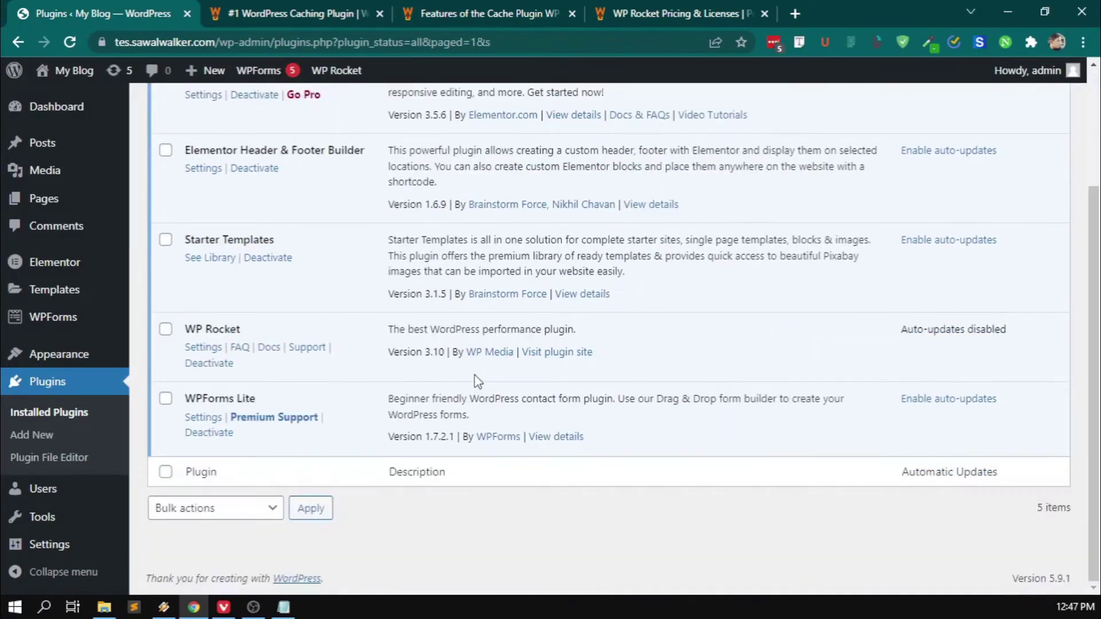
scroll(493, 379, "up", 3)
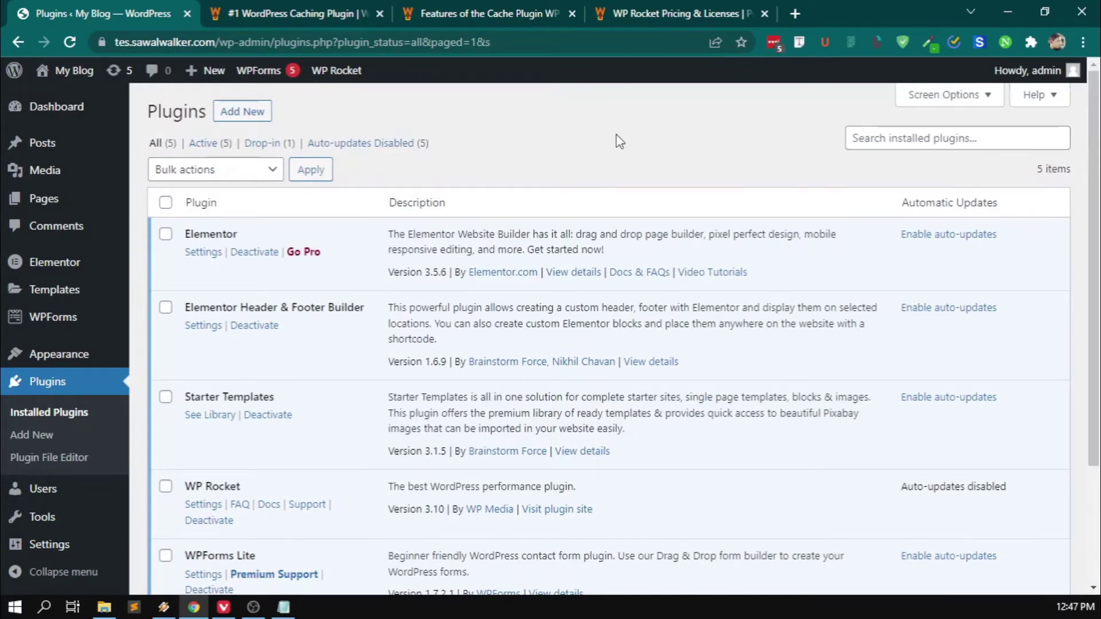
scroll(619, 141, "down", 3)
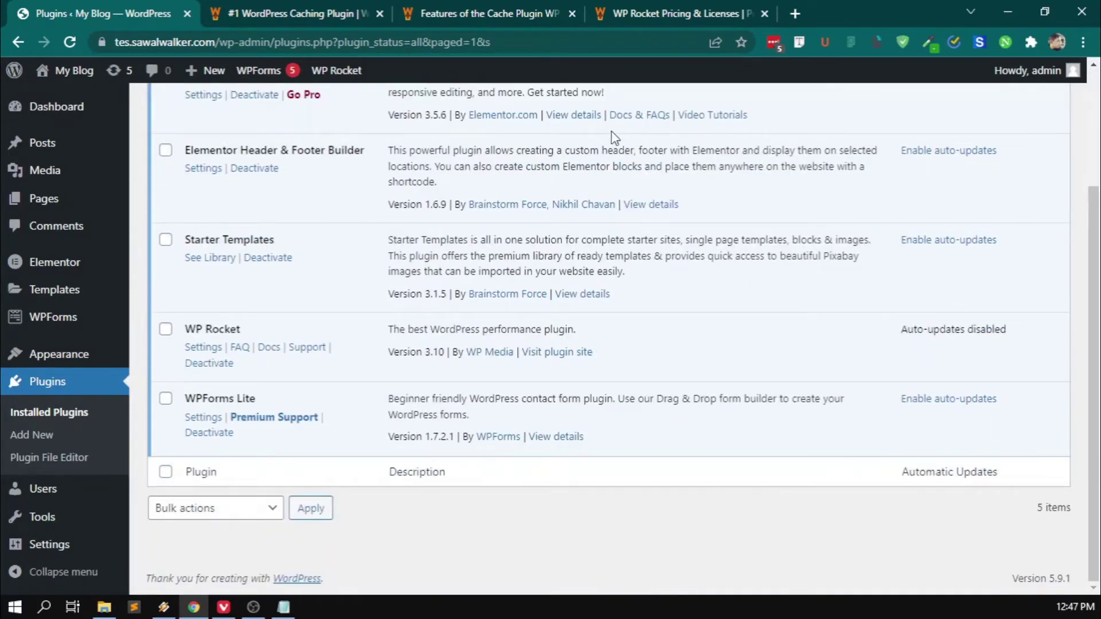
scroll(713, 401, "up", 3)
scroll(711, 396, "down", 3)
scroll(711, 395, "up", 3)
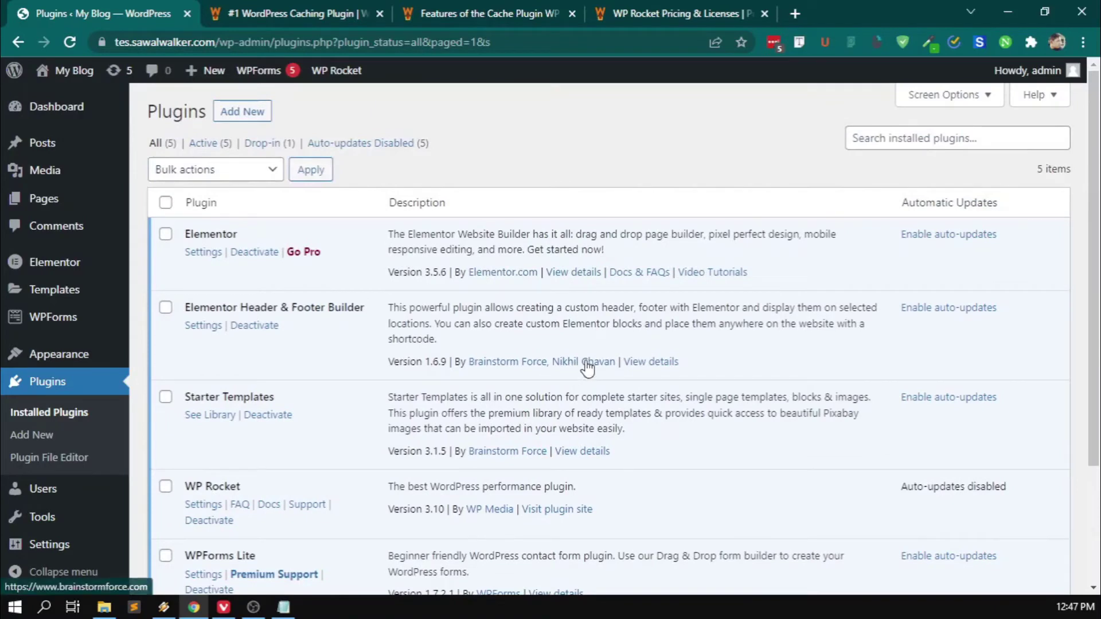
Return to the WP Rocket pricing page and compare its three license plans again.
left_click(685, 9)
left_click(462, 9)
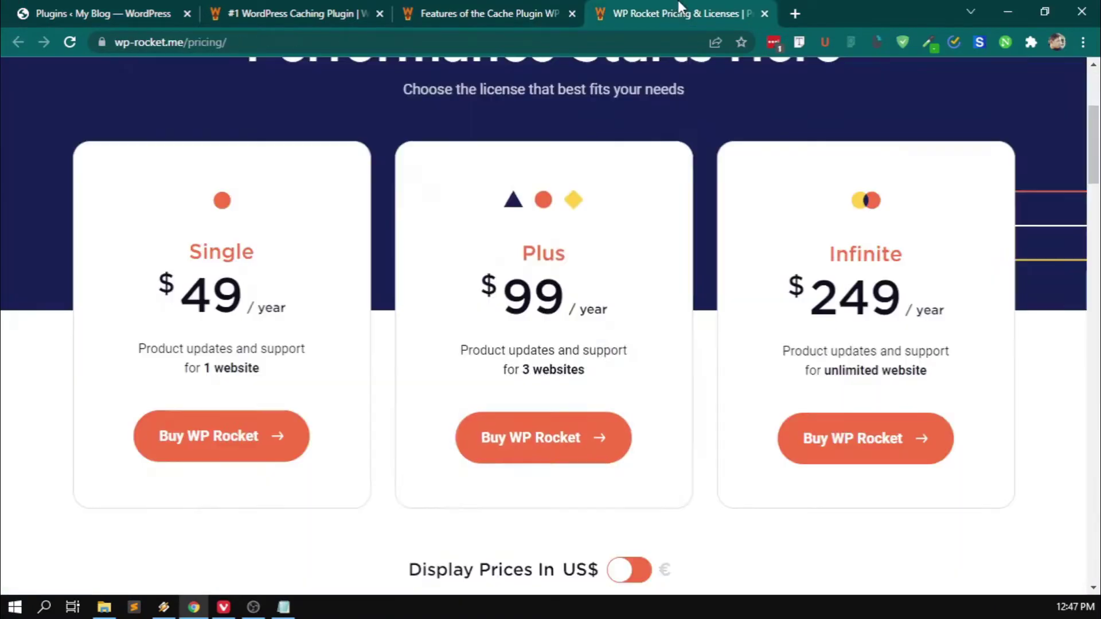
left_click(678, 7)
scroll(568, 356, "up", 3)
scroll(573, 367, "down", 4)
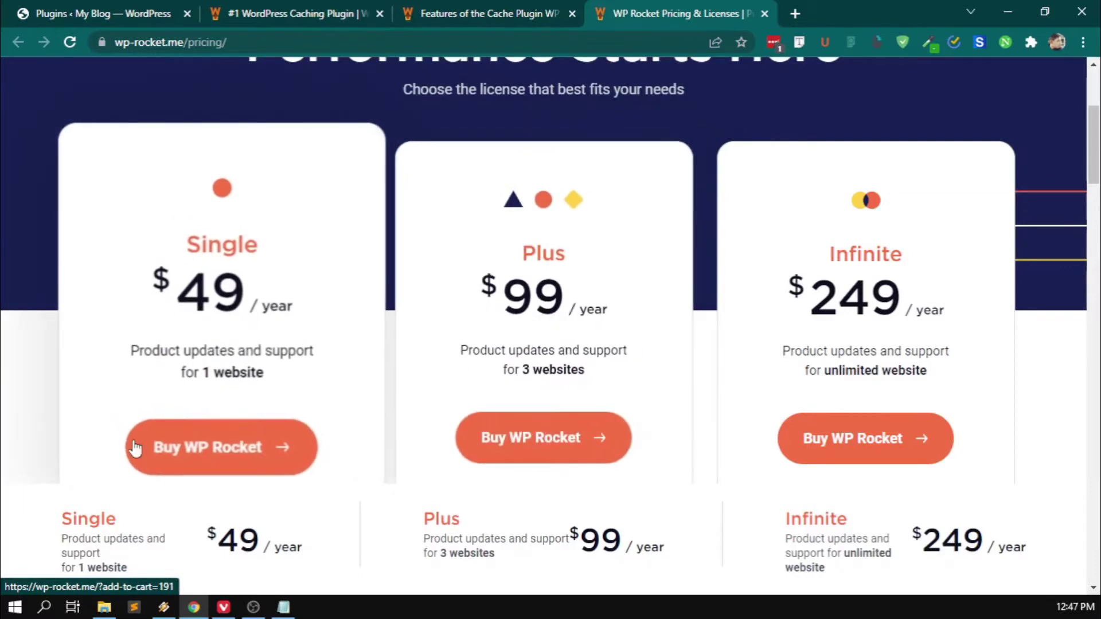
Go back to the WordPress site's installed plugins and open the WP Rocket settings page.
left_click(129, 8)
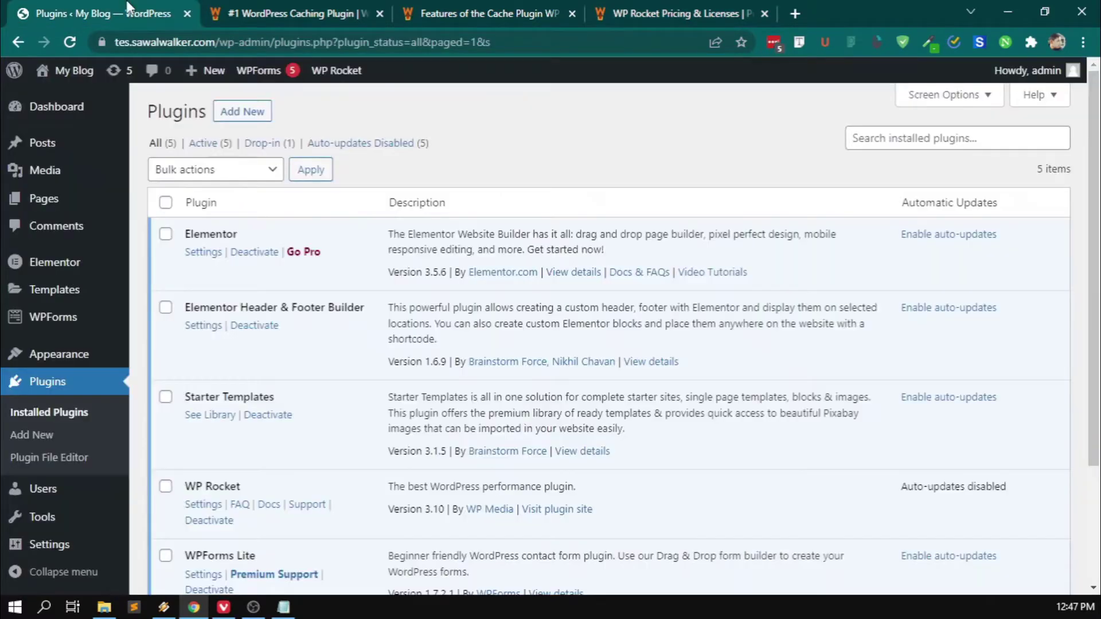
scroll(444, 424, "down", 3)
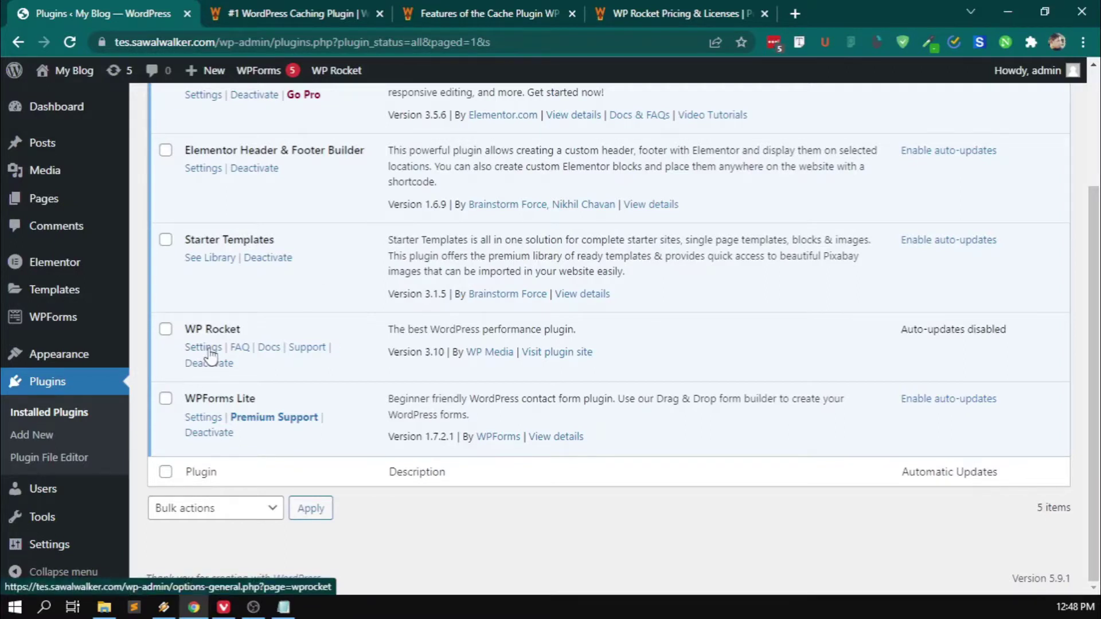
mouse_move(80, 545)
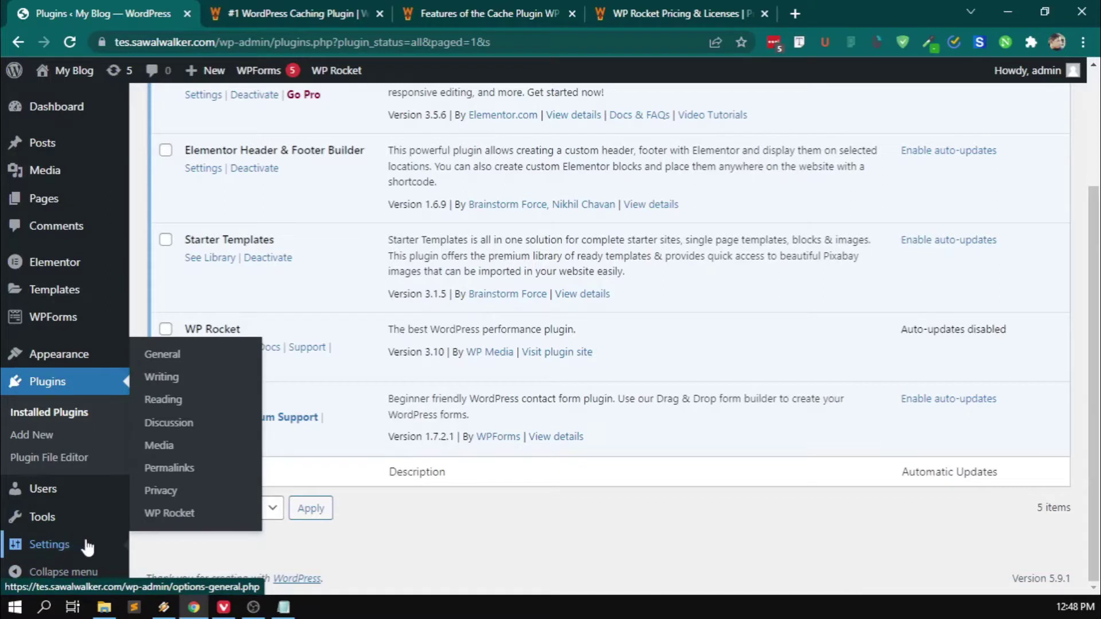
left_click(207, 521)
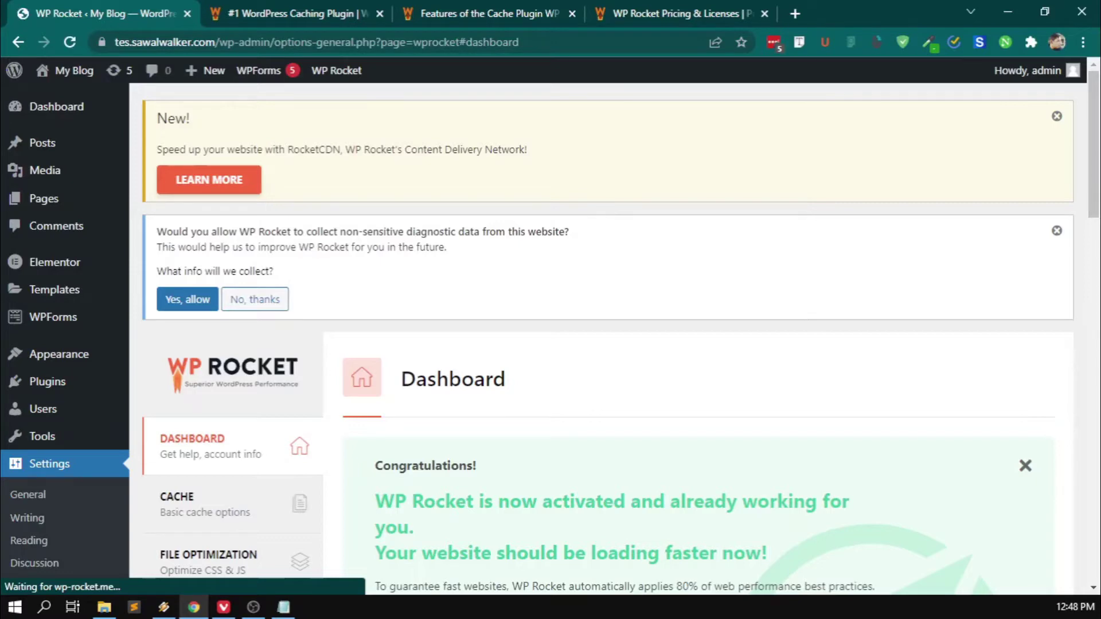
key("alt+Tab")
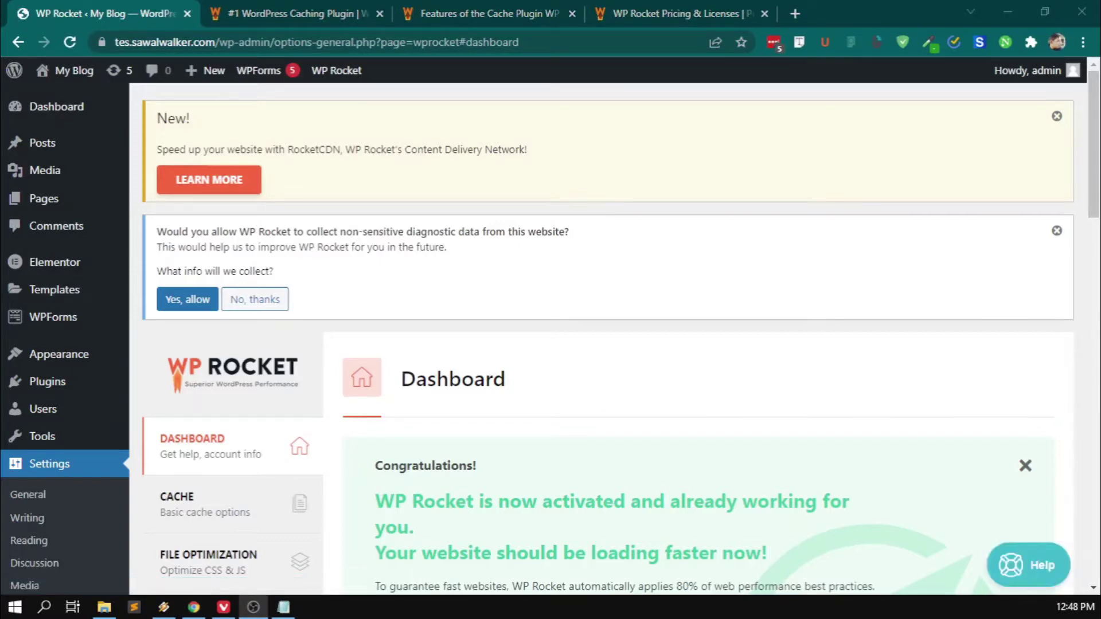
key("alt+Tab")
Examine the WP Rocket dashboard's license details, quick actions, RocketCDN, analytics status, getting-started guides and frequently asked questions.
scroll(574, 240, "down", 3)
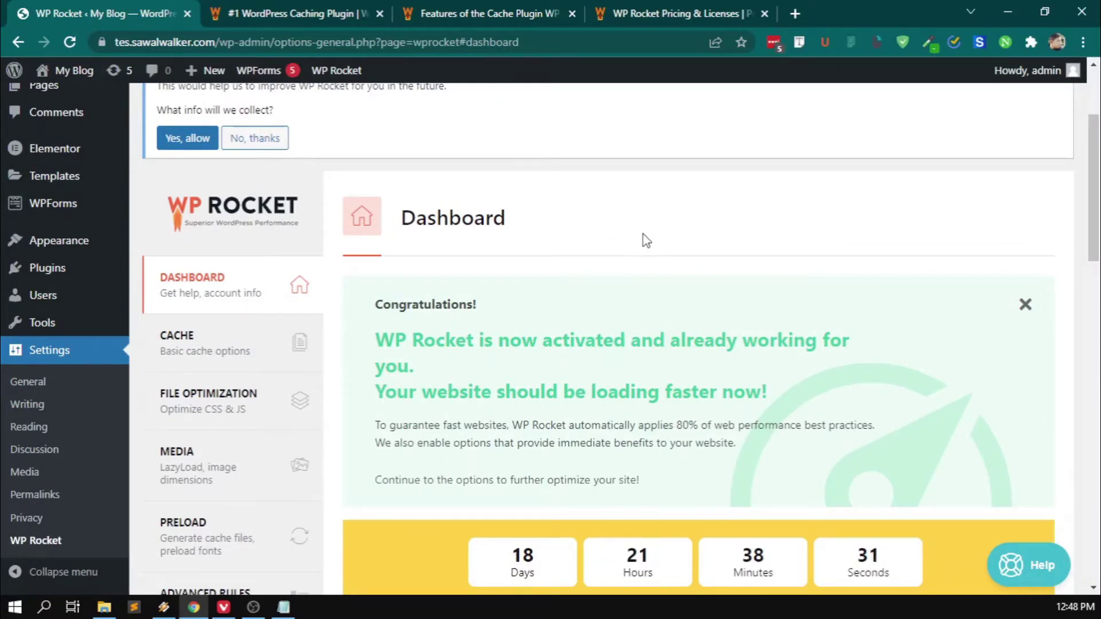
scroll(650, 244, "down", 4)
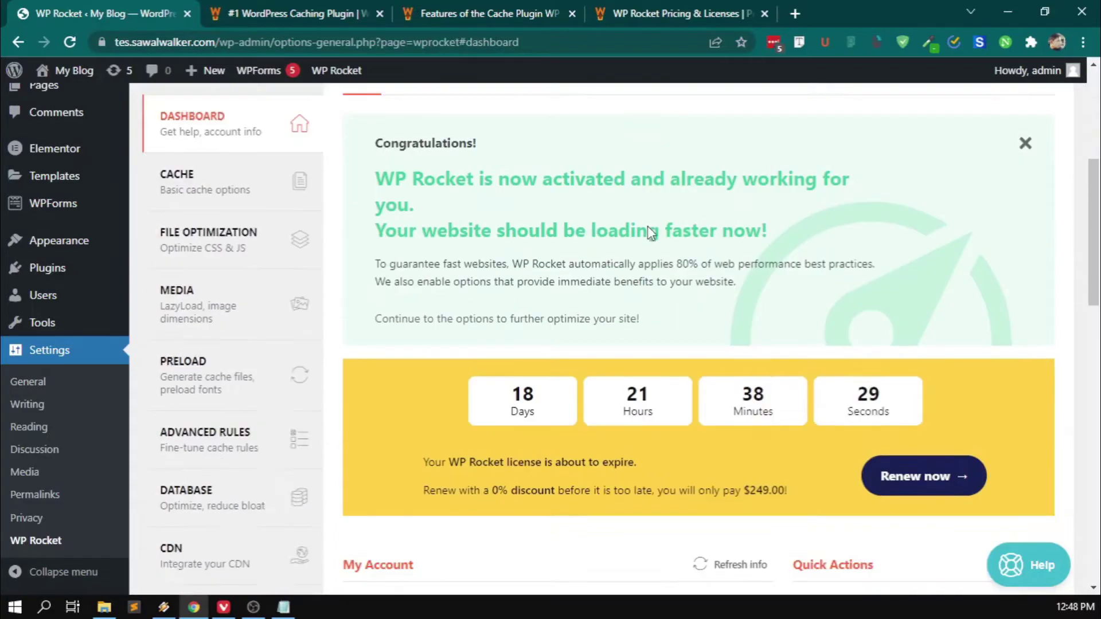
scroll(662, 198, "down", 4)
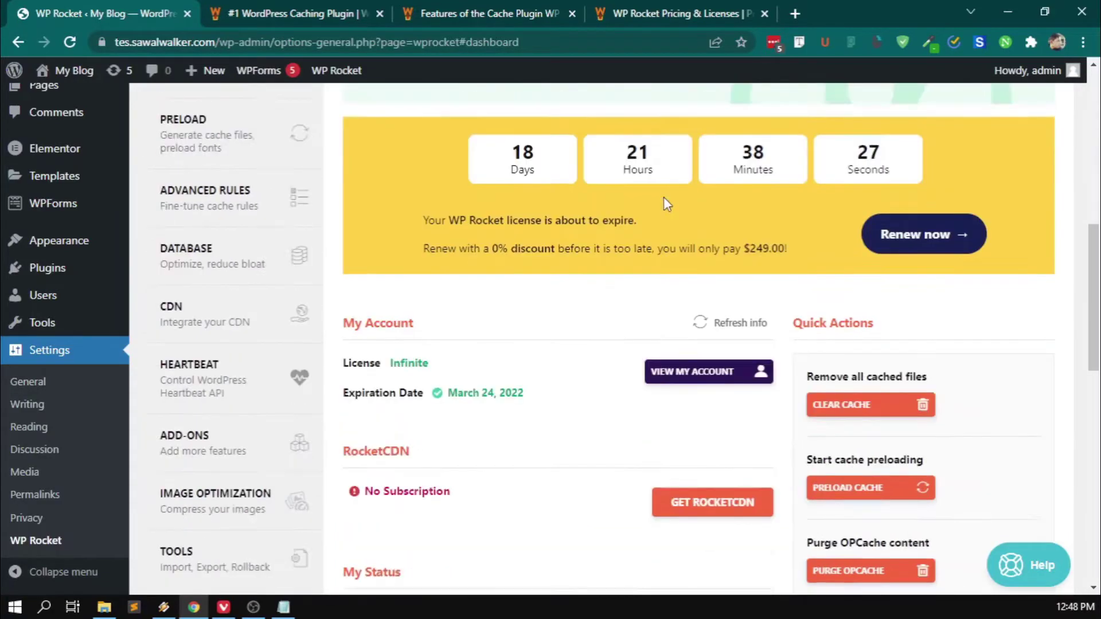
scroll(581, 309, "up", 8)
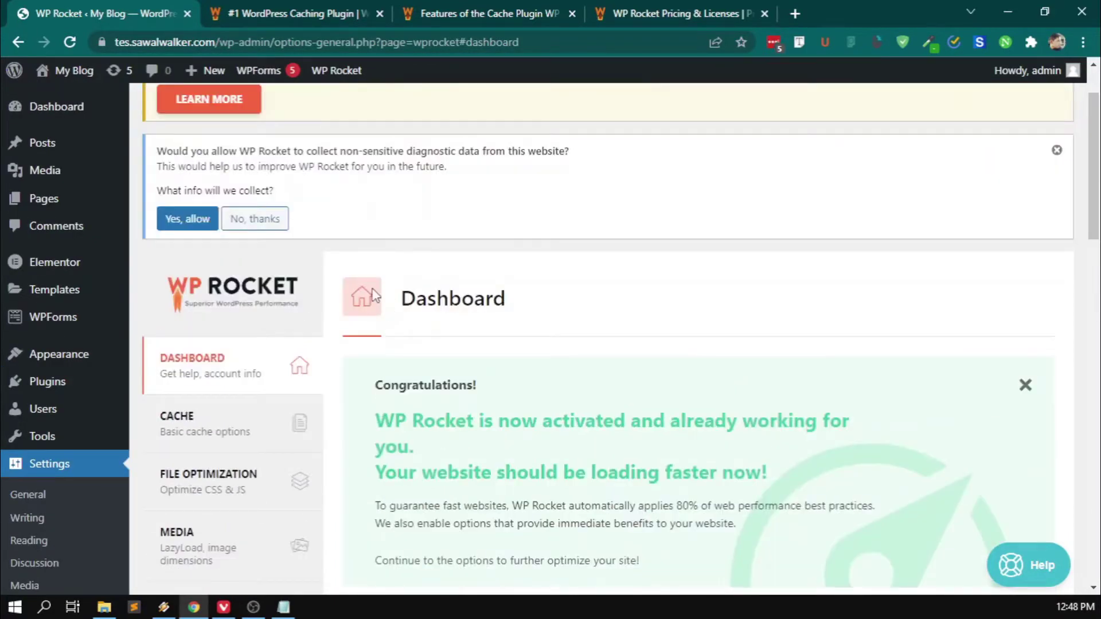
scroll(298, 370, "down", 8)
scroll(407, 388, "up", 8)
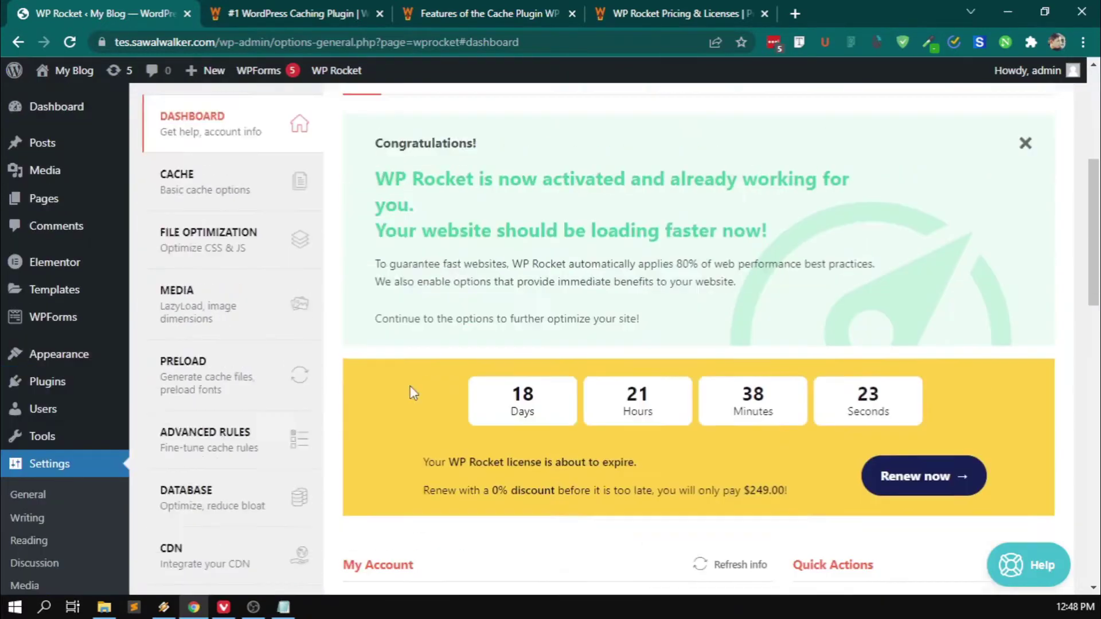
scroll(488, 378, "down", 8)
scroll(486, 376, "down", 4)
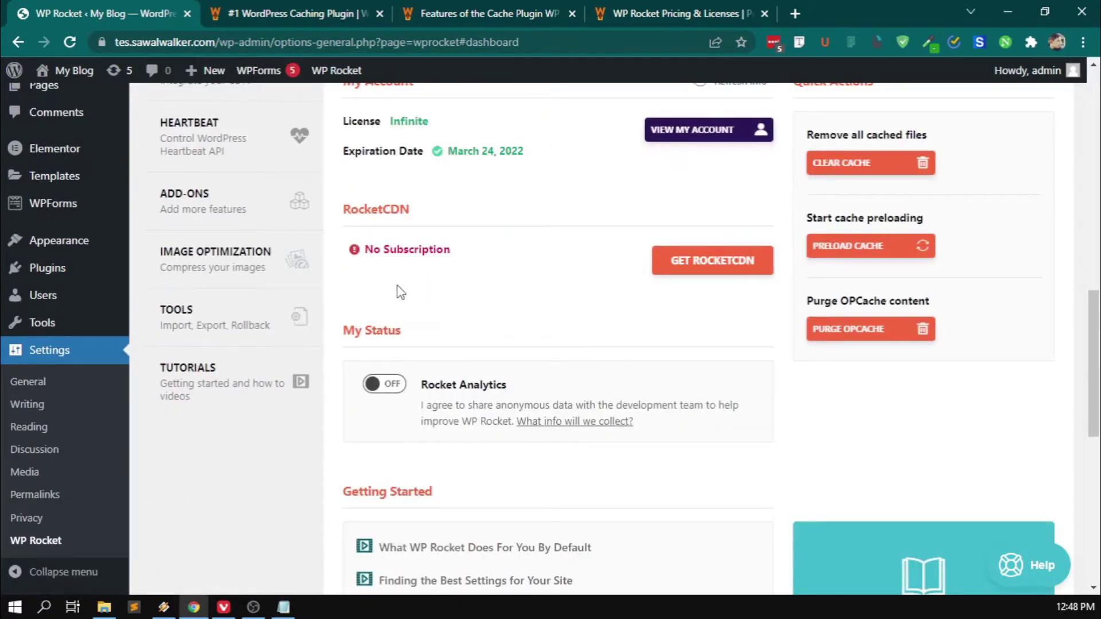
scroll(401, 293, "down", 3)
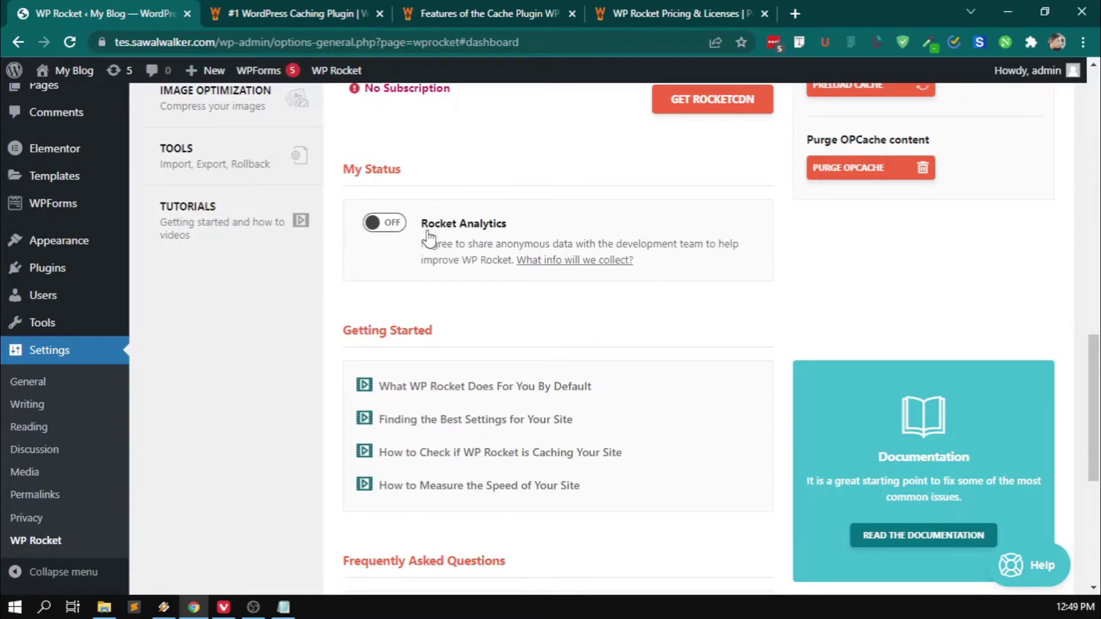
scroll(480, 386, "down", 5)
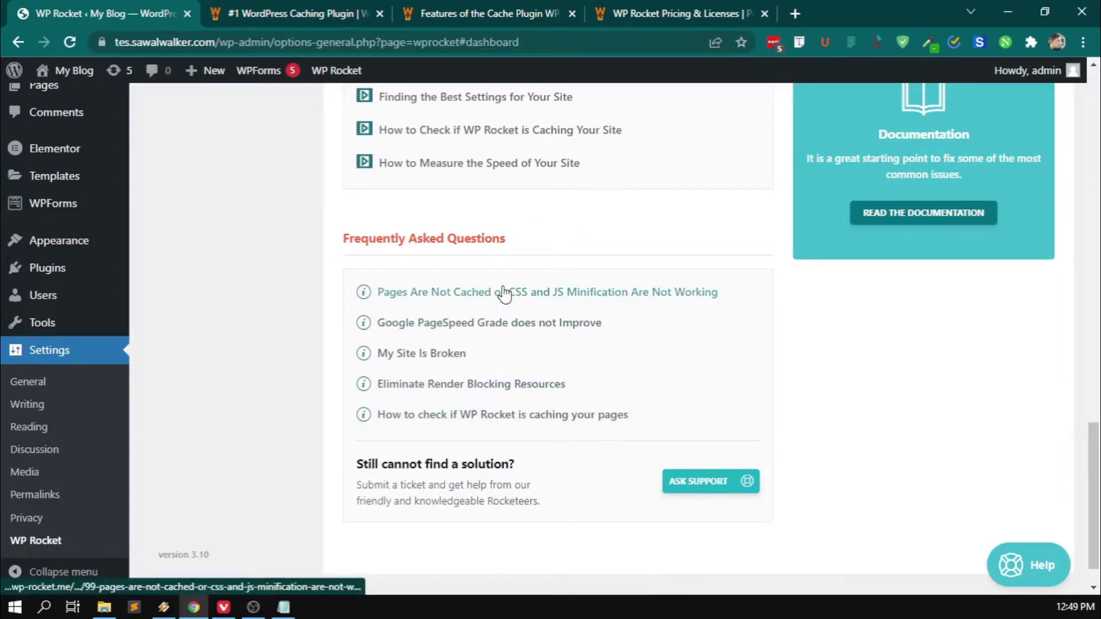
Open WP Rocket's Cache settings from the dashboard.
scroll(423, 364, "up", 8)
scroll(423, 357, "up", 10)
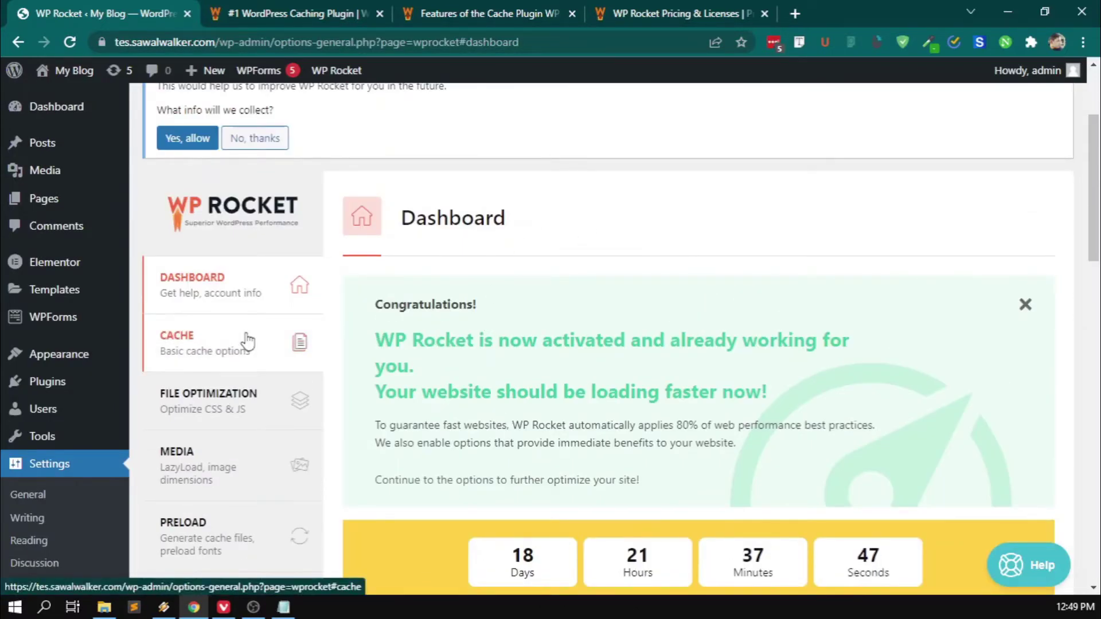
left_click(248, 342)
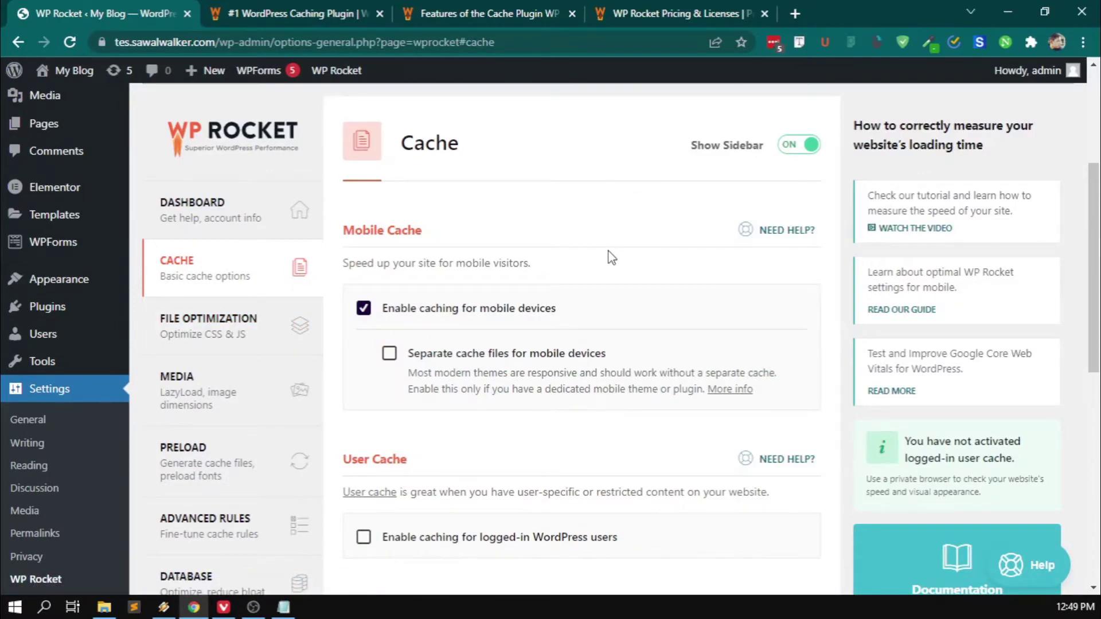
Examine the Mobile Cache, User Cache and Cache Lifespan options and their descriptions.
scroll(608, 256, "down", 7)
scroll(493, 410, "up", 8)
scroll(508, 390, "down", 7)
scroll(510, 376, "up", 7)
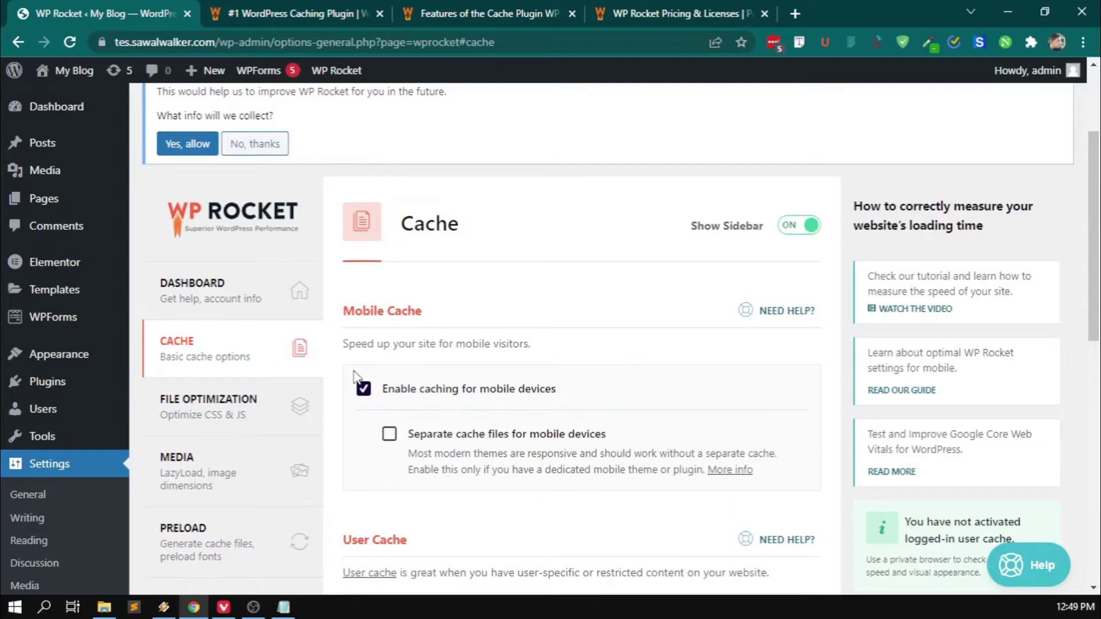
scroll(622, 389, "down", 4)
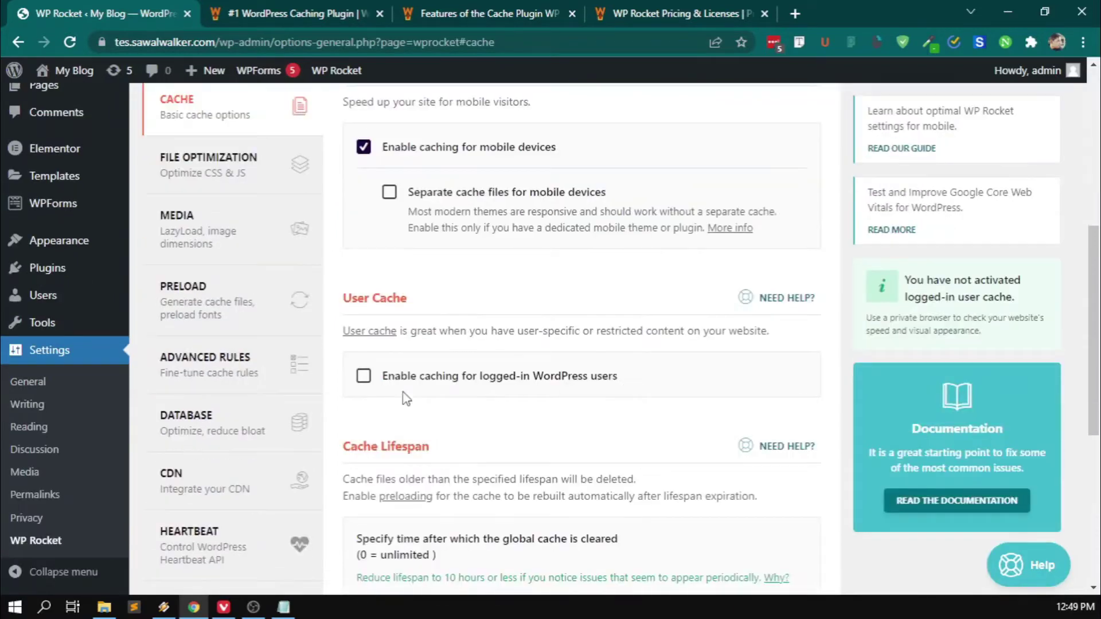
scroll(435, 424, "down", 4)
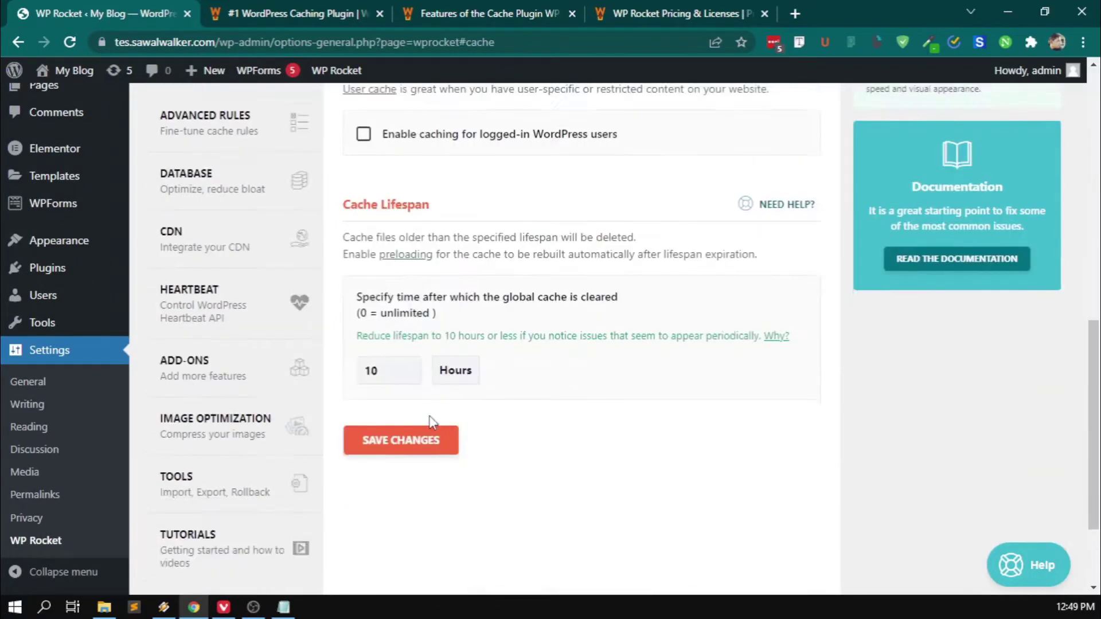
scroll(431, 417, "up", 1)
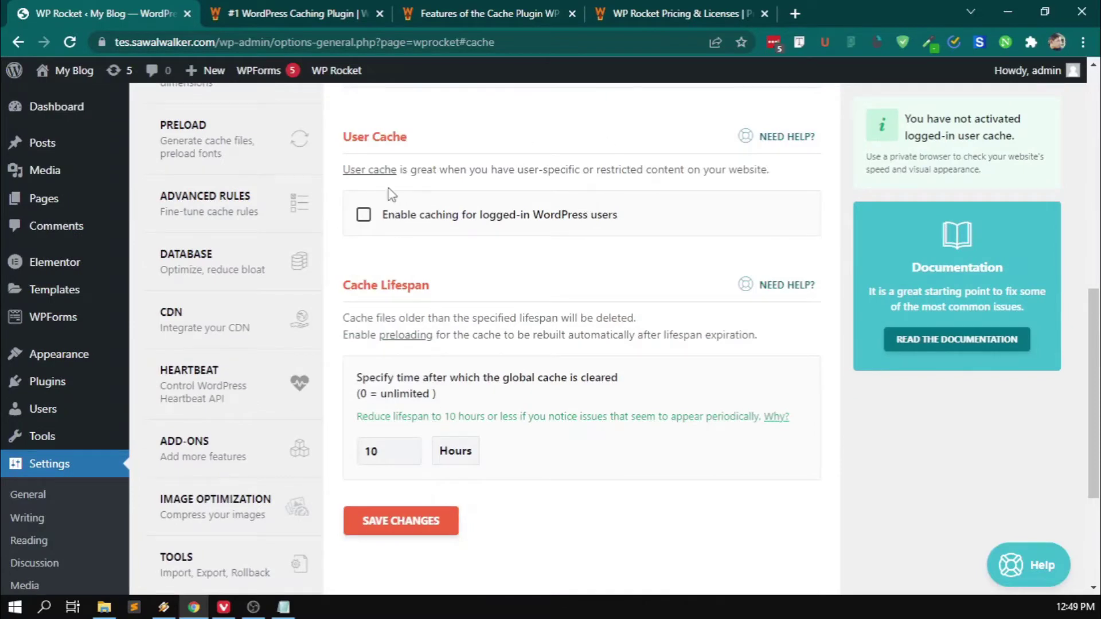
scroll(534, 331, "up", 2)
scroll(534, 331, "down", 2)
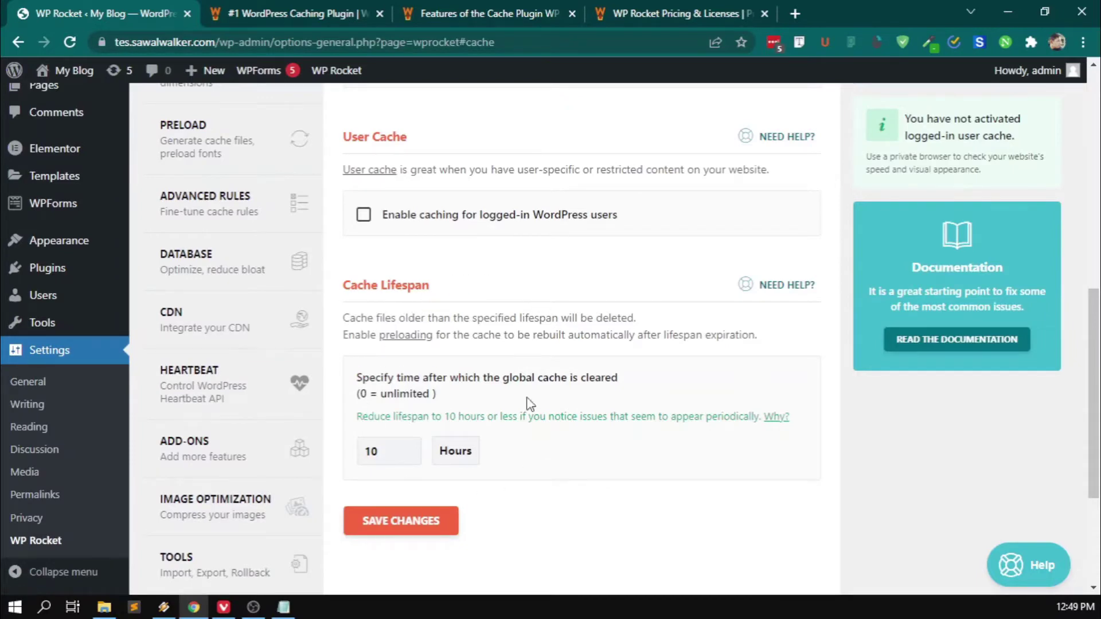
scroll(481, 436, "up", 1)
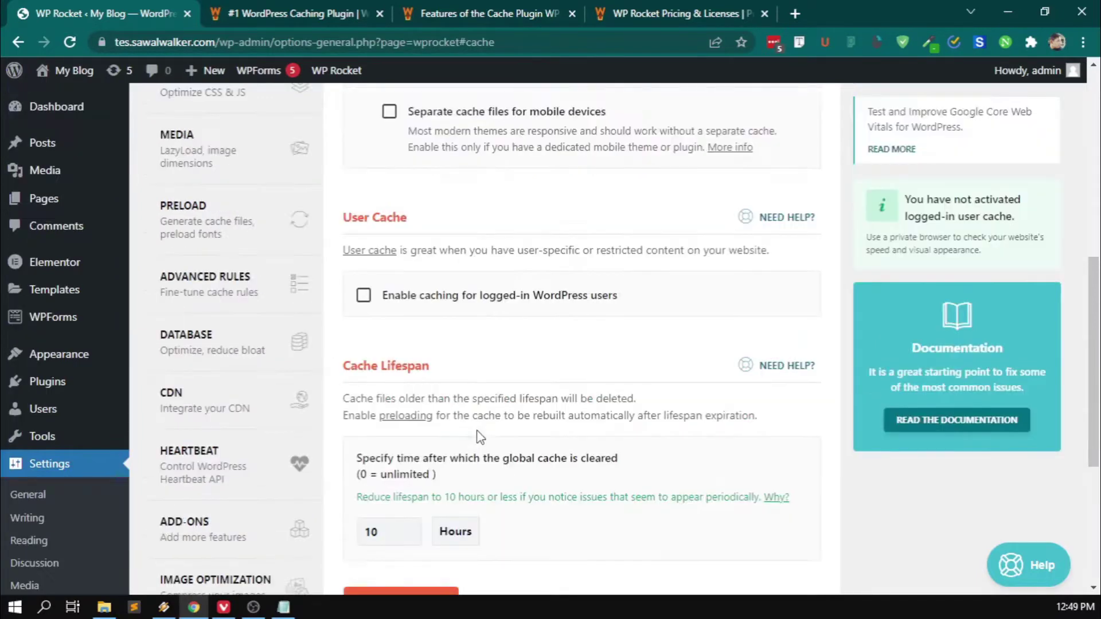
scroll(480, 437, "up", 4)
scroll(511, 394, "down", 1)
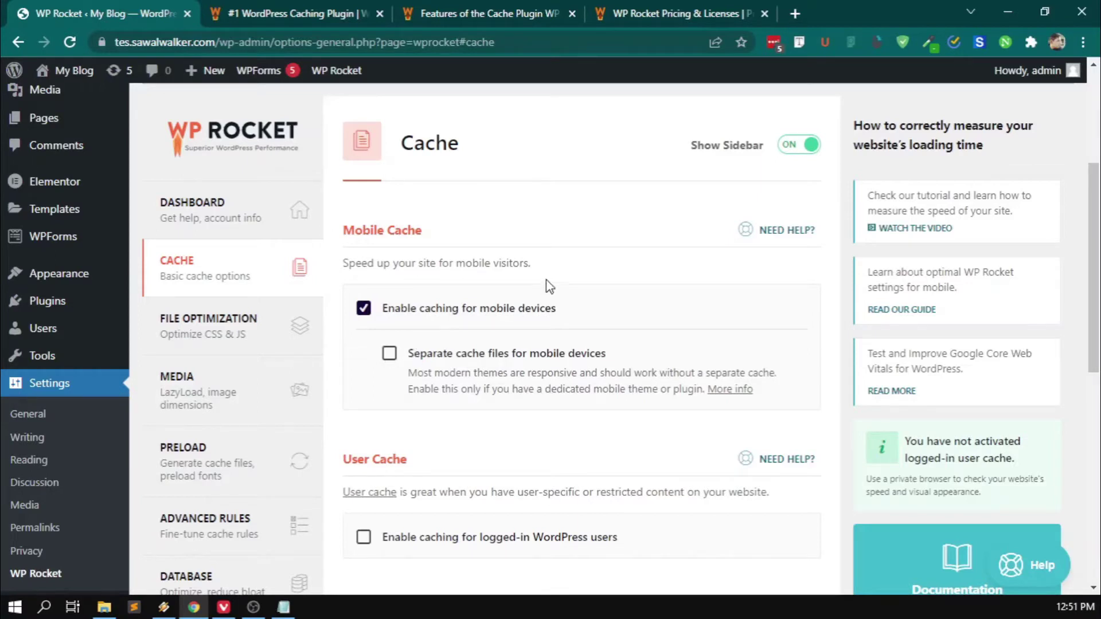
Enable separate cache files for mobile devices under Mobile Cache.
left_click(392, 356)
left_click(660, 270)
scroll(562, 358, "down", 3)
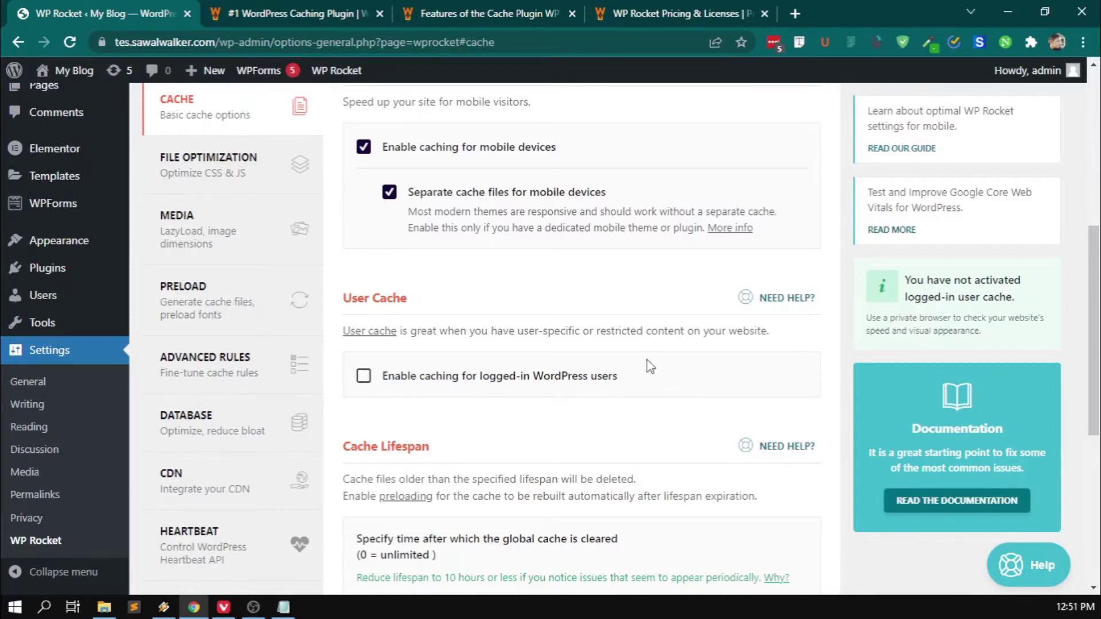
Adjust the number of hours after which the global cache is cleared under Cache Lifespan.
scroll(627, 338, "down", 3)
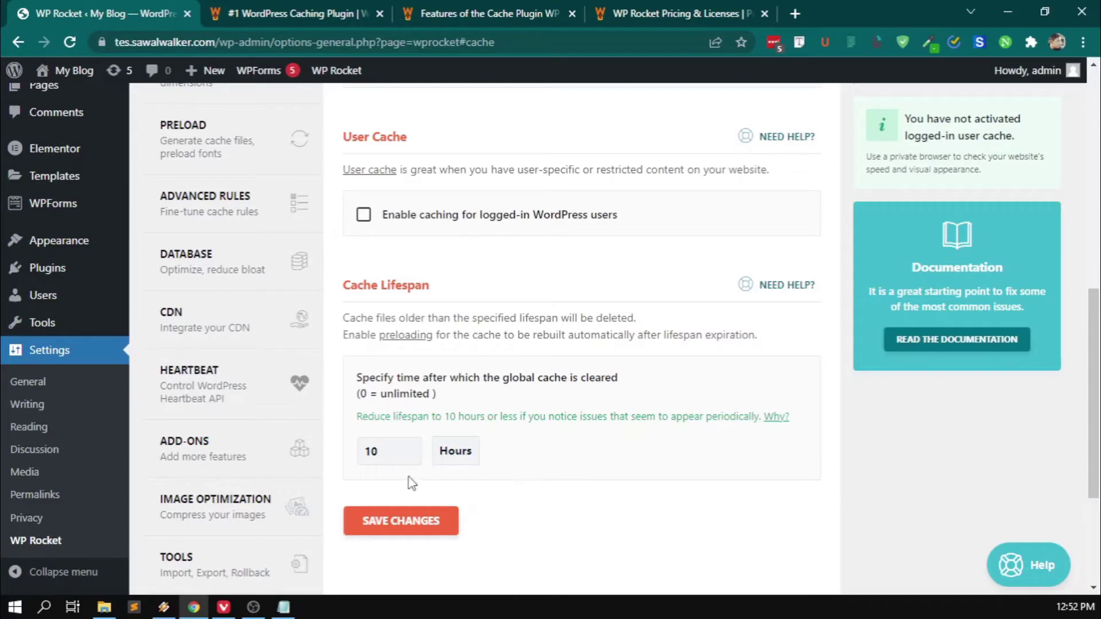
left_click(408, 457)
left_click(408, 457)
left_click(408, 448)
left_click(407, 448)
left_click(407, 447)
left_click(409, 447)
left_click(408, 448)
Open the File Optimization settings and activate Minify CSS files, accepting the warning.
scroll(566, 469, "up", 10)
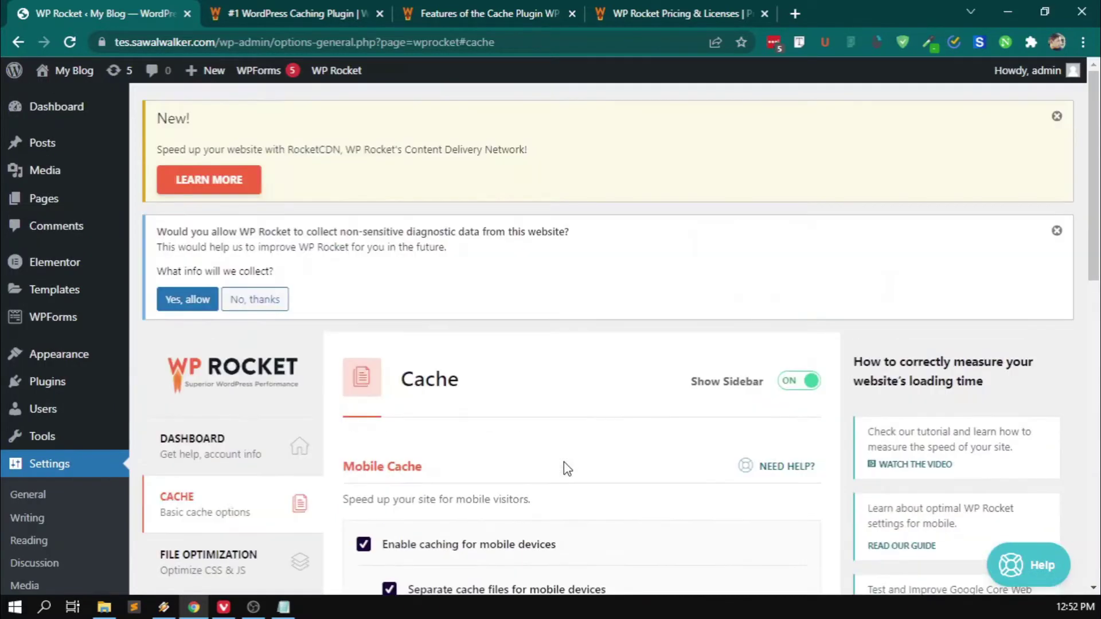
scroll(536, 314, "down", 4)
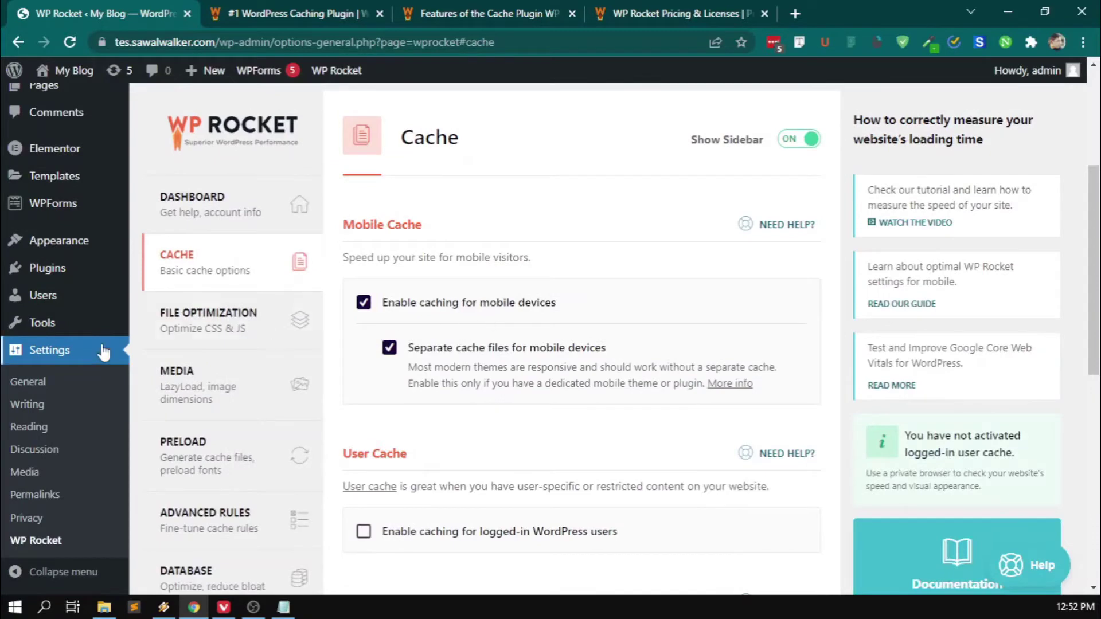
left_click(241, 328)
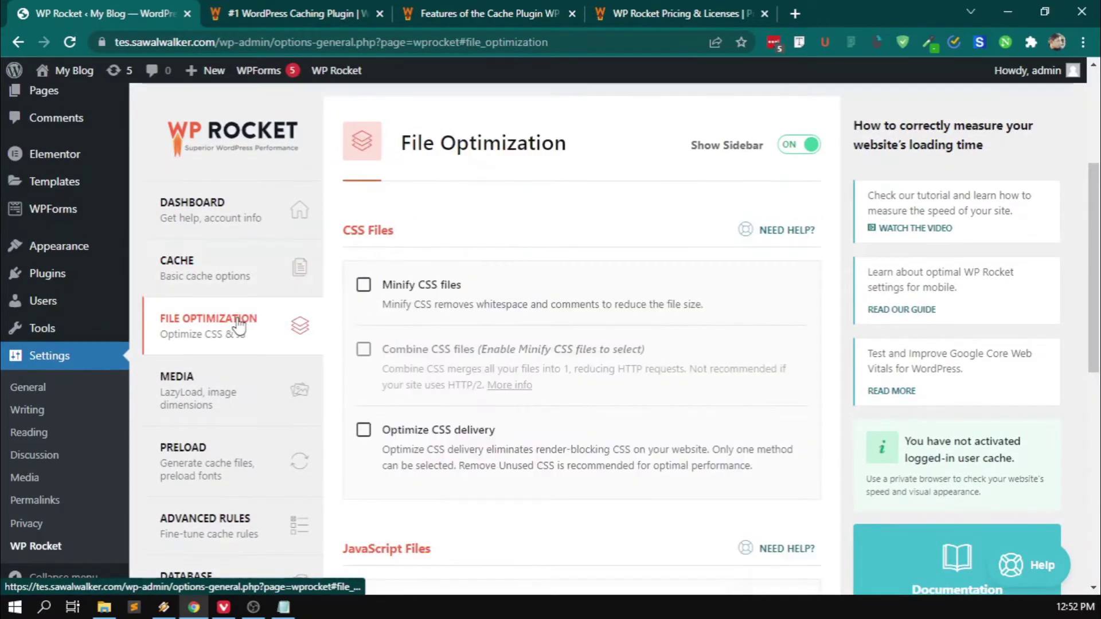
scroll(595, 215, "down", 2)
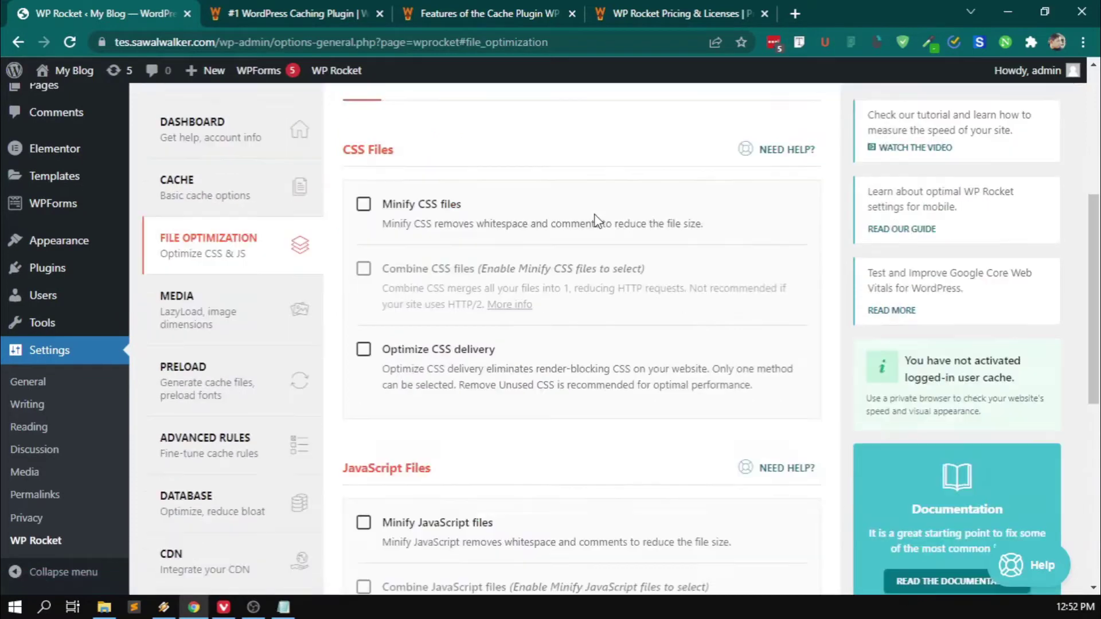
scroll(595, 224, "up", 3)
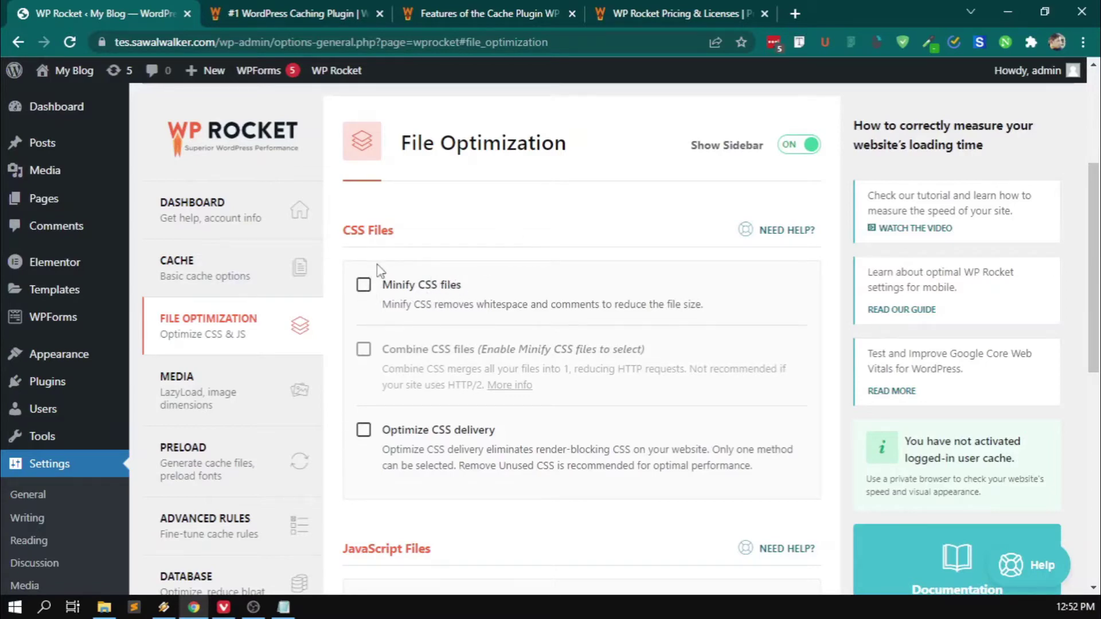
left_click(365, 285)
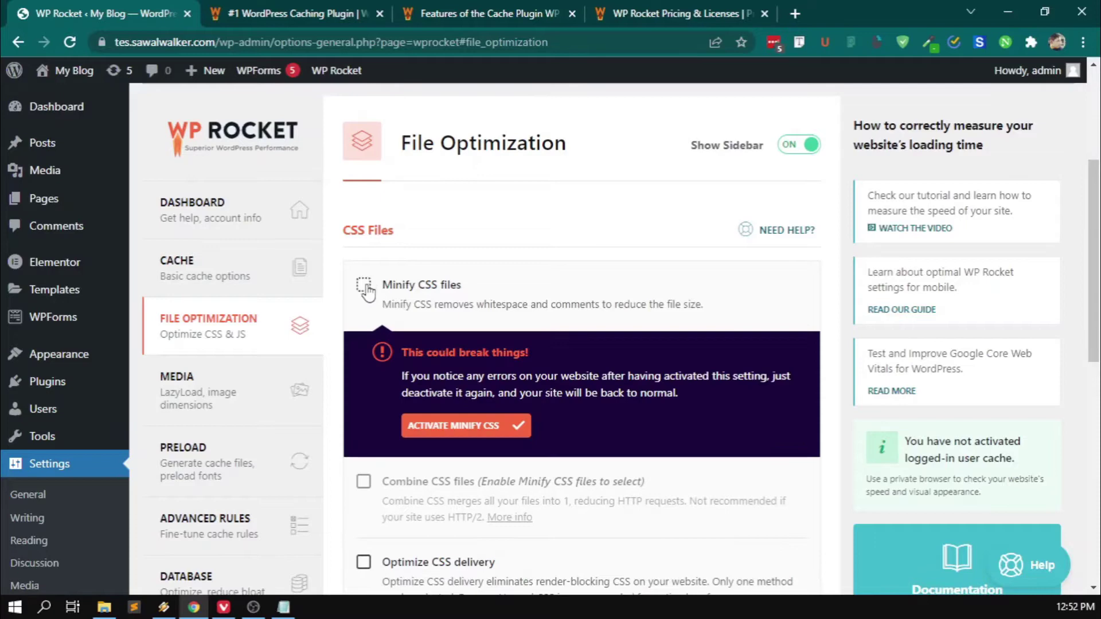
left_click(442, 427)
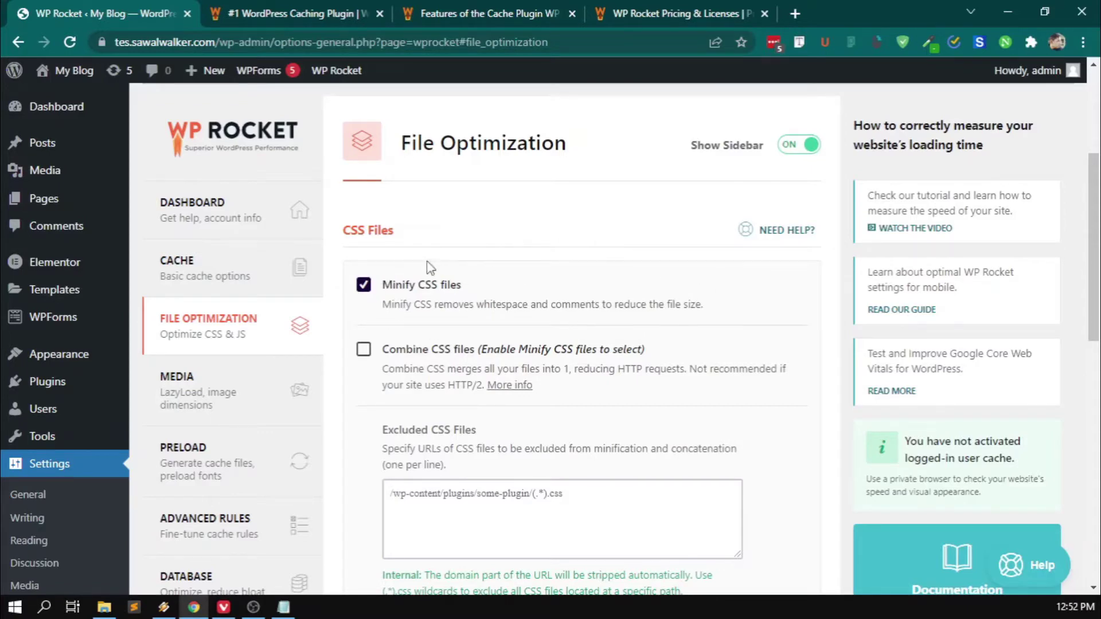
Activate Combine CSS files and save the File Optimization changes.
scroll(365, 289, "down", 1)
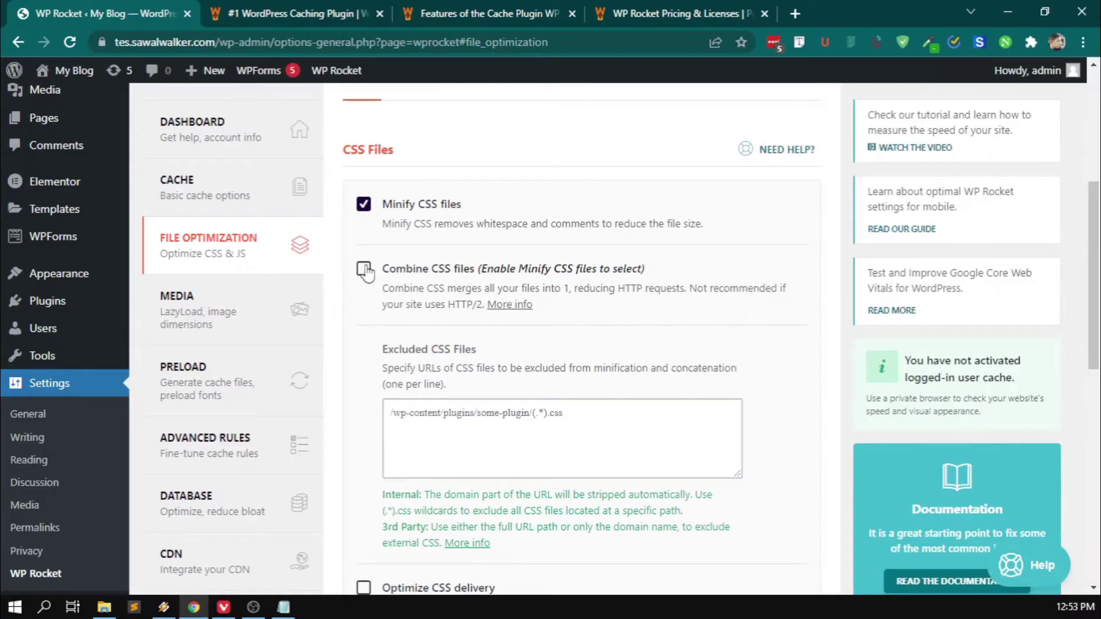
left_click(363, 269)
left_click(482, 411)
scroll(452, 296, "down", 12)
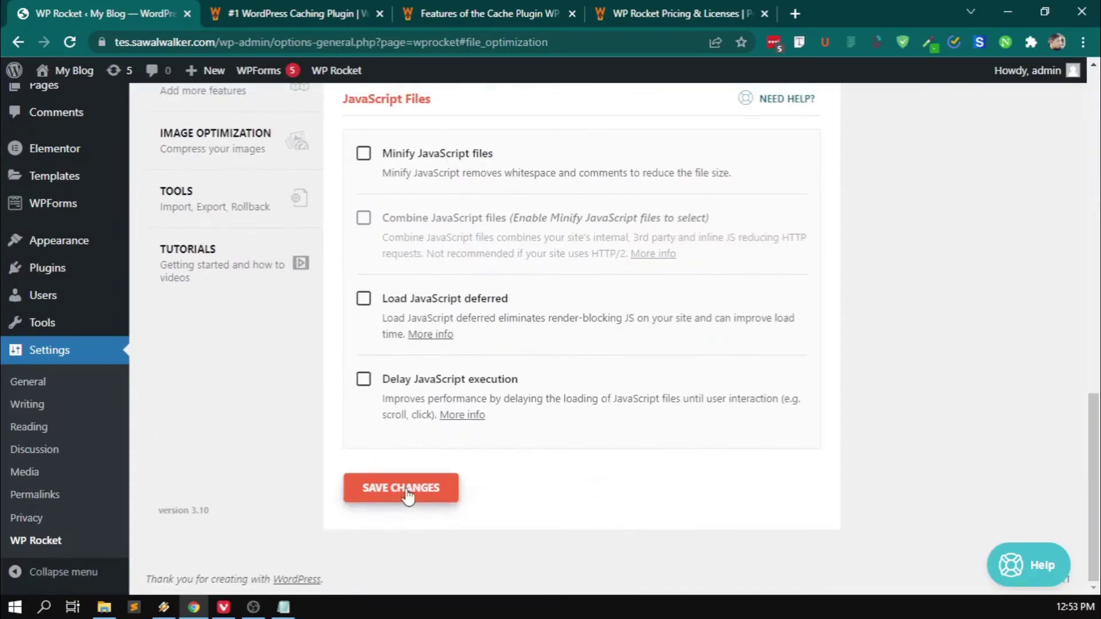
left_click(402, 492)
scroll(417, 486, "down", 3)
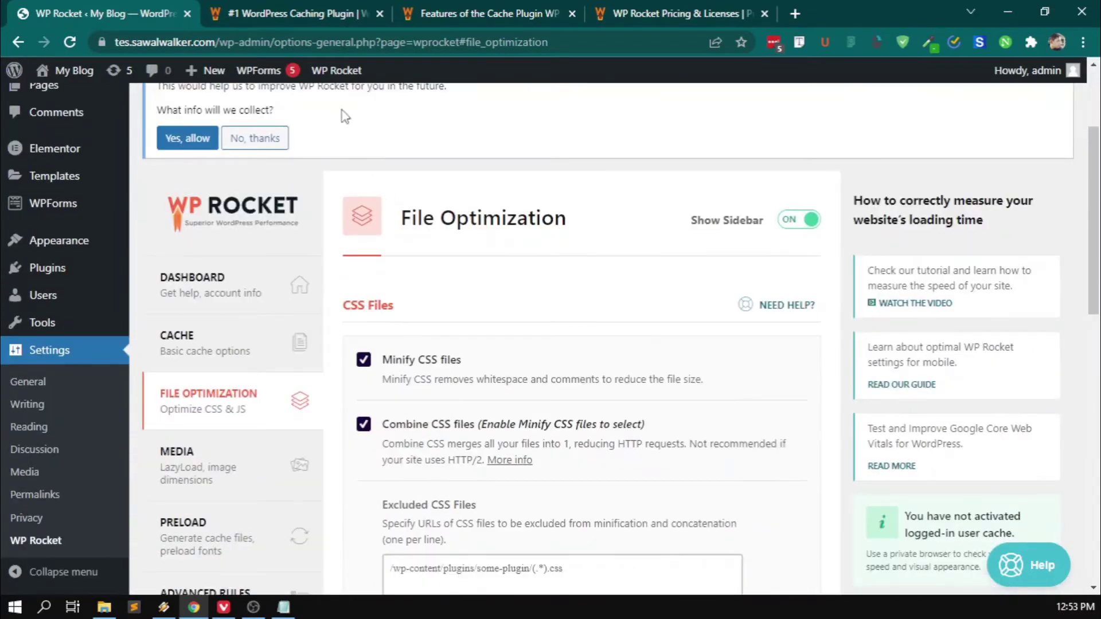
Review WP Rocket's cache-clearing shortcuts and the Excluded CSS Files setting with its instructions.
mouse_move(338, 72)
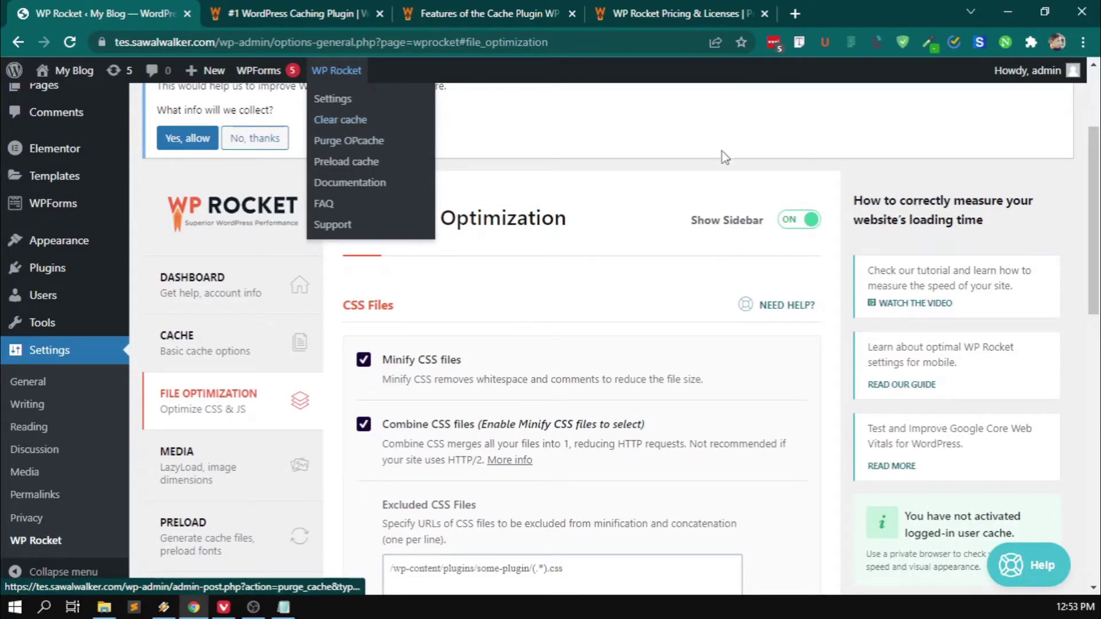
scroll(611, 283, "down", 3)
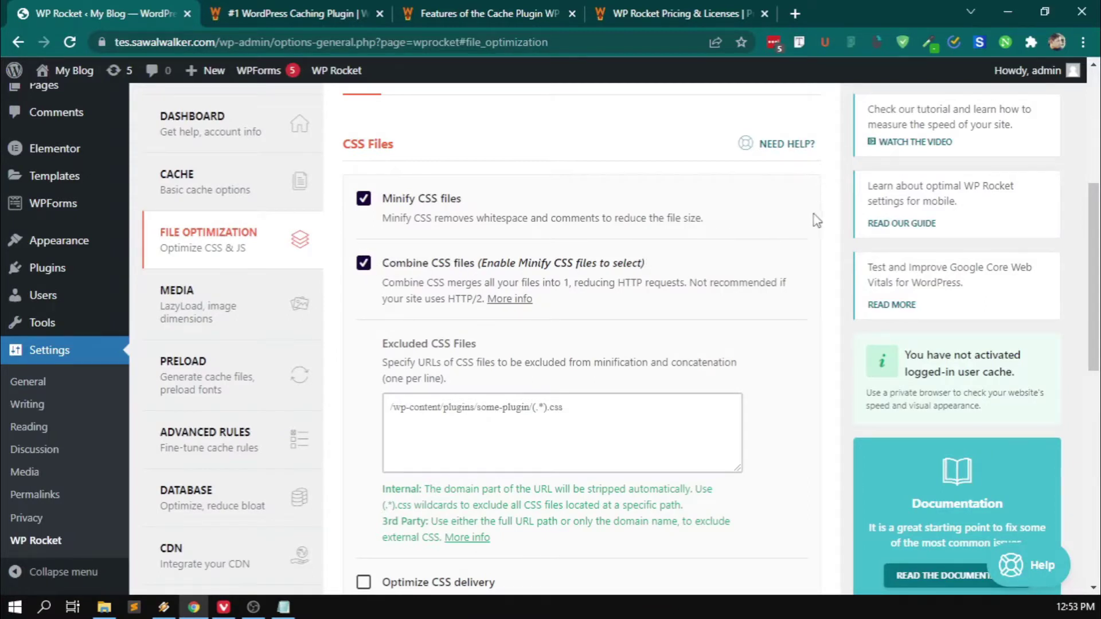
scroll(828, 214, "down", 2)
scroll(828, 214, "up", 2)
scroll(828, 214, "down", 2)
scroll(828, 214, "up", 2)
left_click(599, 407)
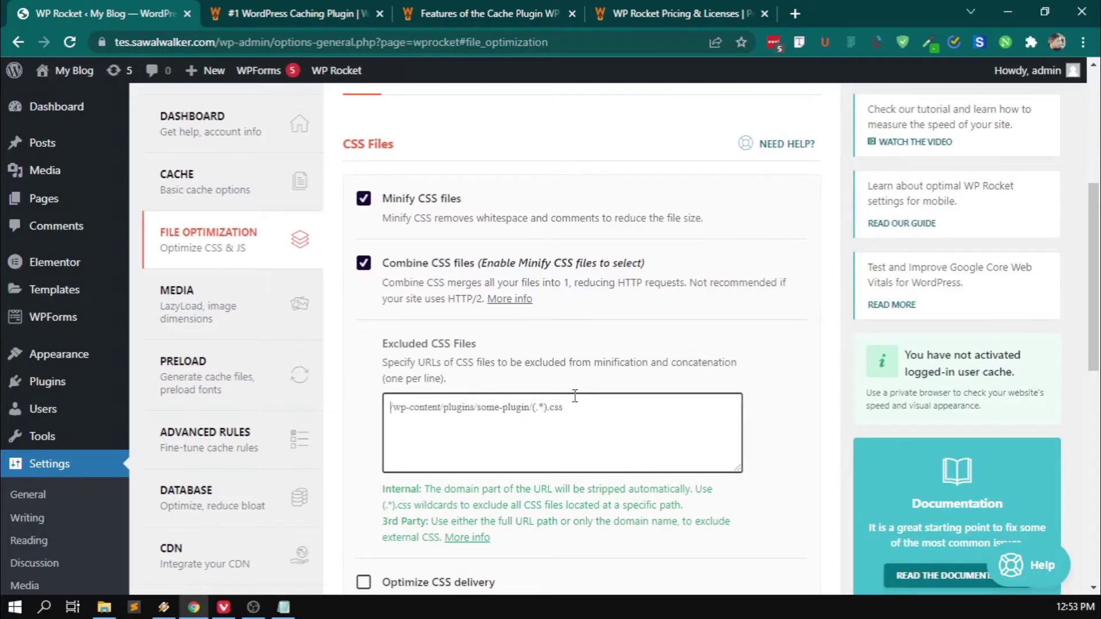
left_click(576, 409)
left_click(817, 313)
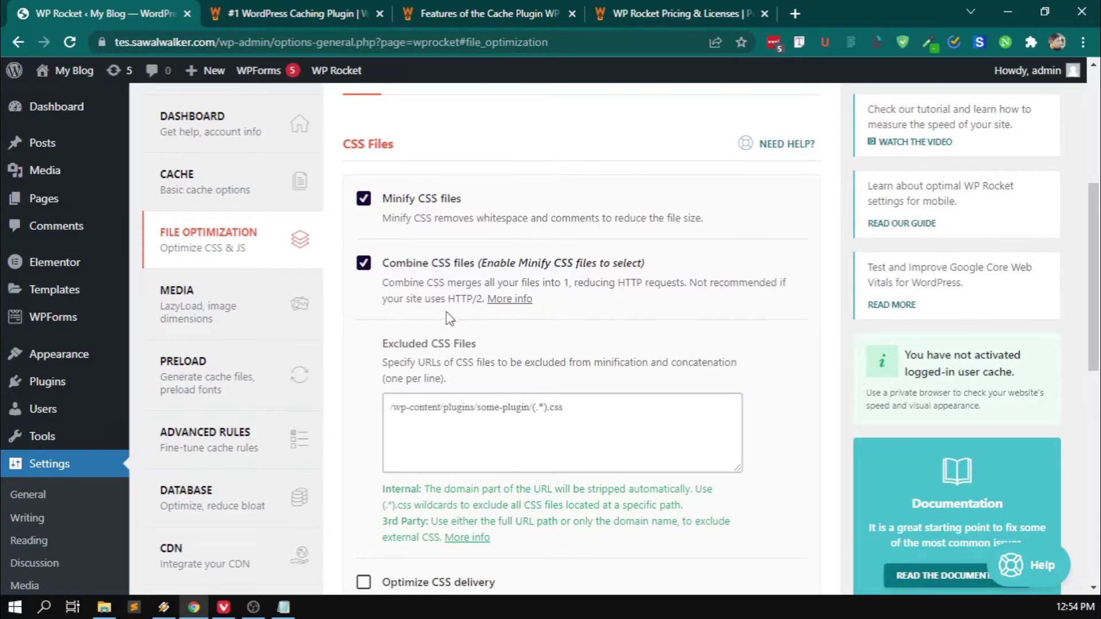
Enable Optimize CSS delivery and read through its description and available methods.
scroll(449, 319, "down", 3)
scroll(474, 369, "up", 2)
scroll(480, 376, "down", 2)
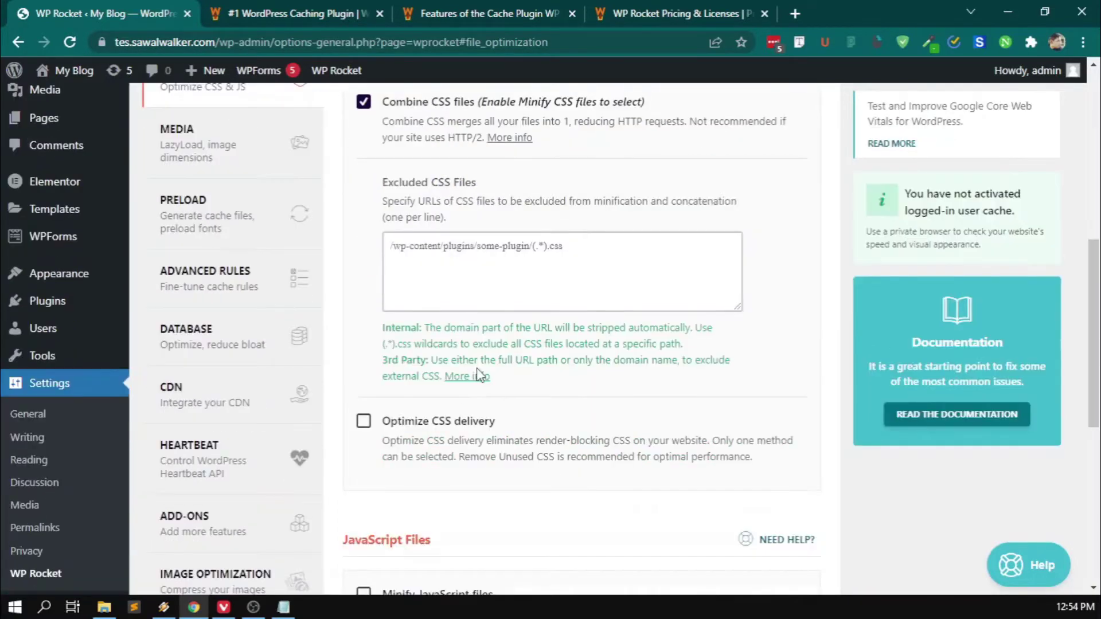
left_click(368, 425)
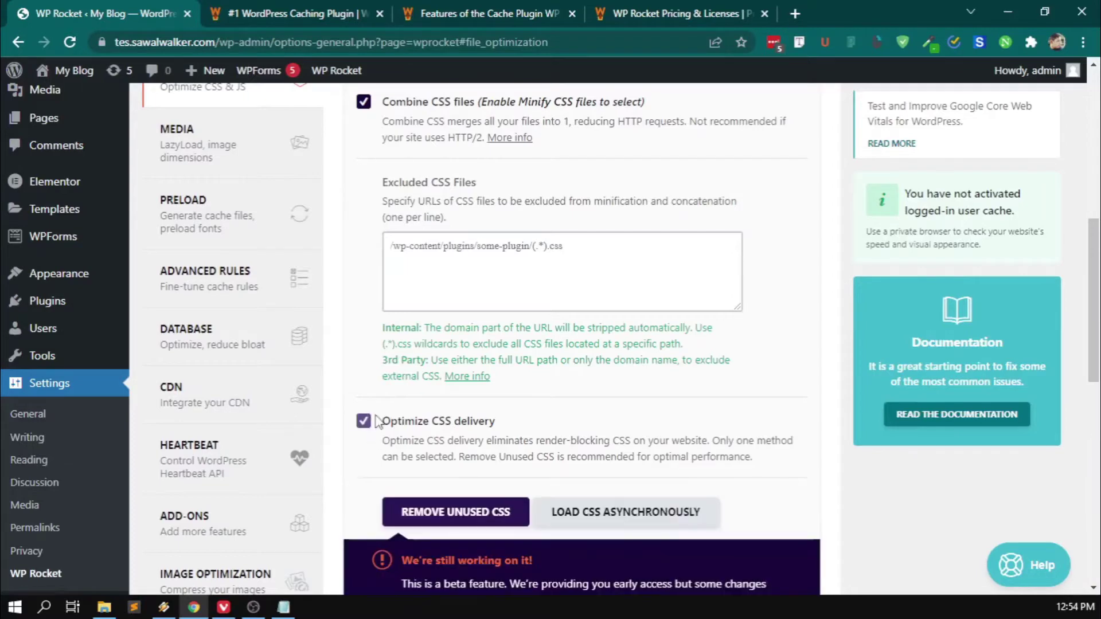
scroll(379, 419, "down", 6)
scroll(381, 414, "up", 3)
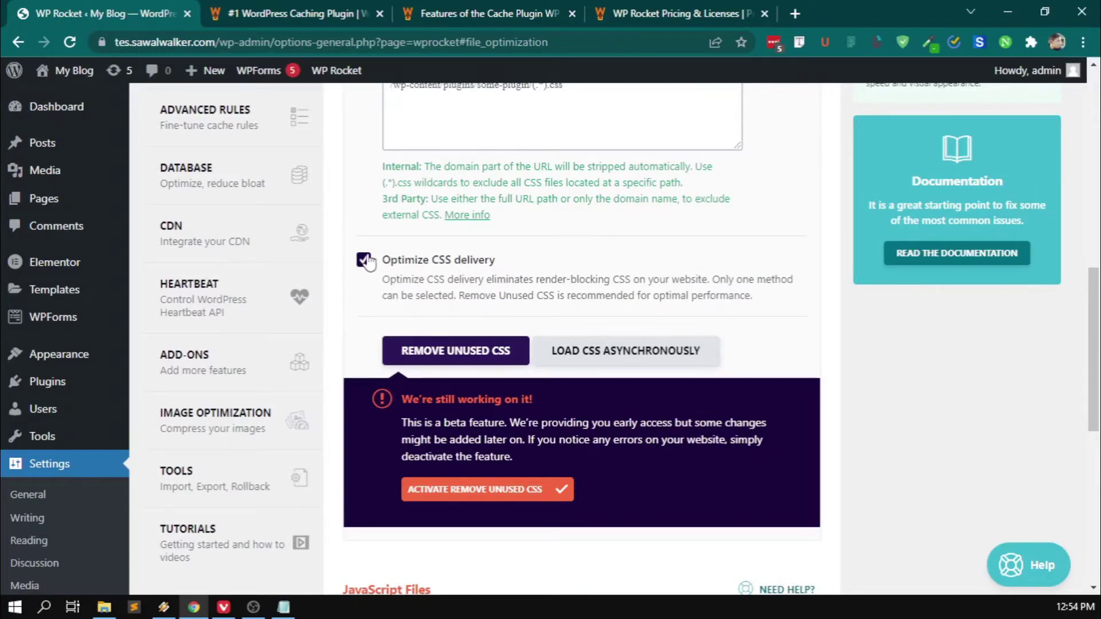
left_click_drag(386, 279, 756, 300)
left_click(756, 300)
Try Load CSS Asynchronously as the CSS delivery method and read its description.
left_click(579, 355)
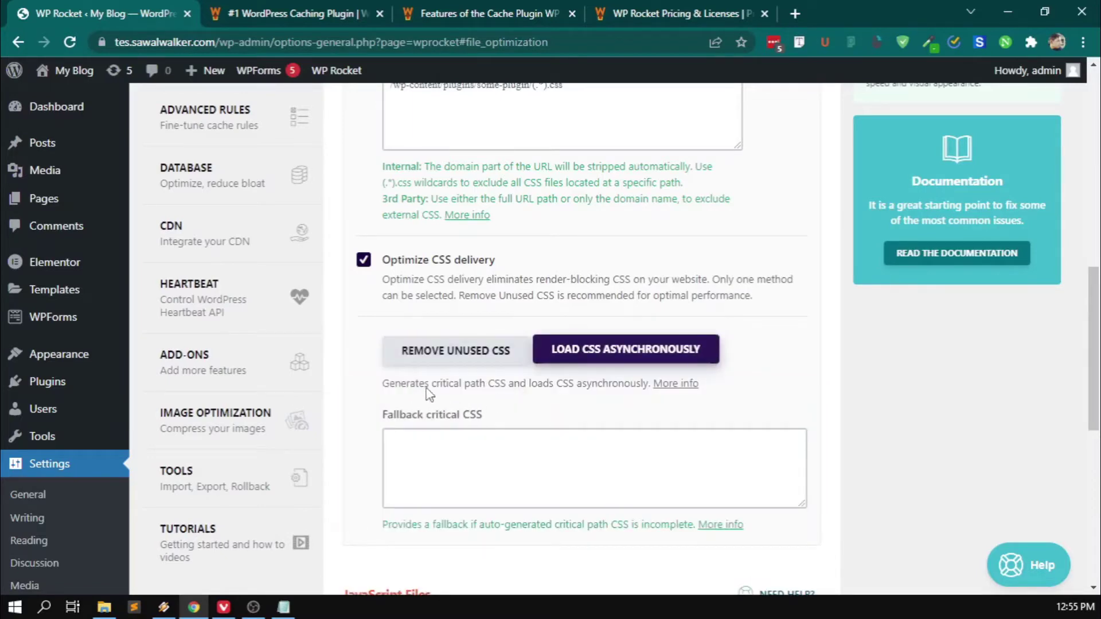
left_click_drag(383, 383, 705, 393)
left_click(706, 392)
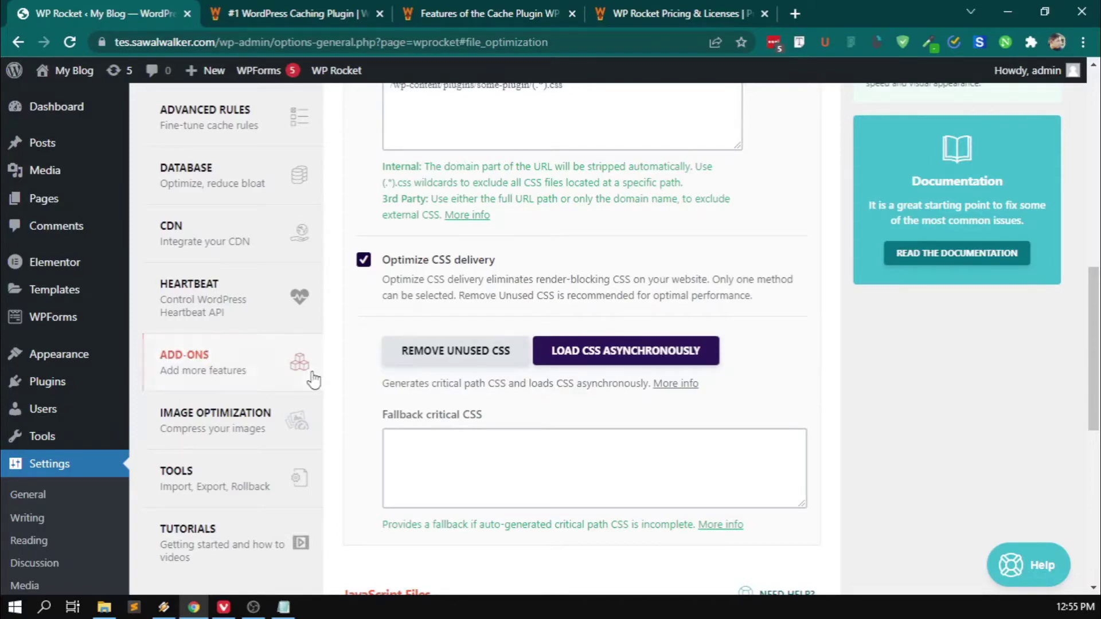
Choose Remove Unused CSS as the delivery method, activate it despite the beta warning, and save the changes.
left_click(471, 357)
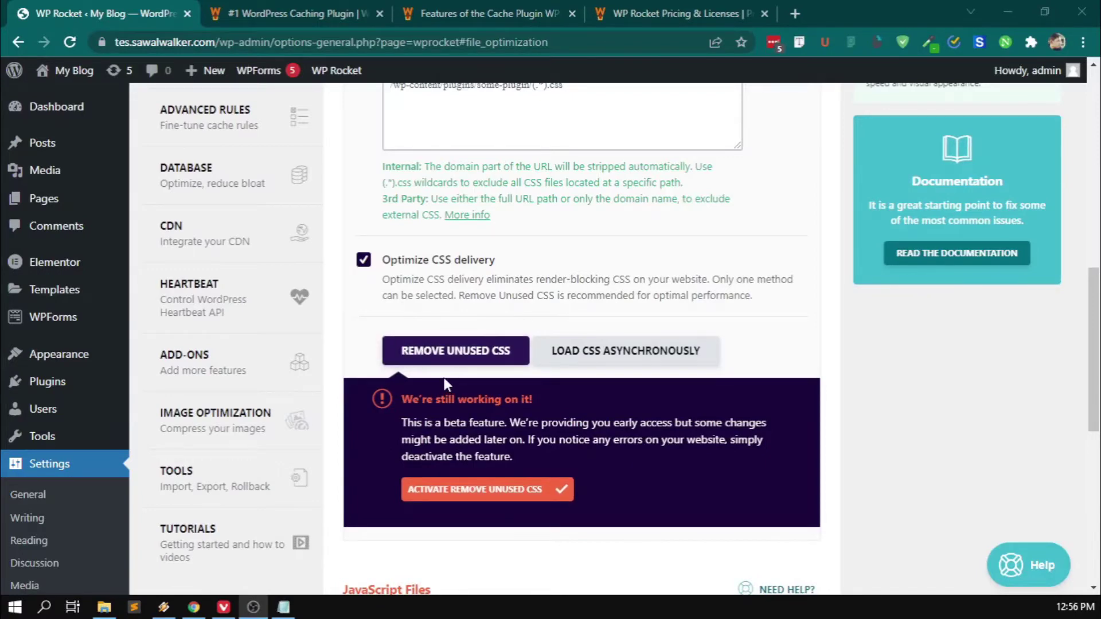
left_click(507, 489)
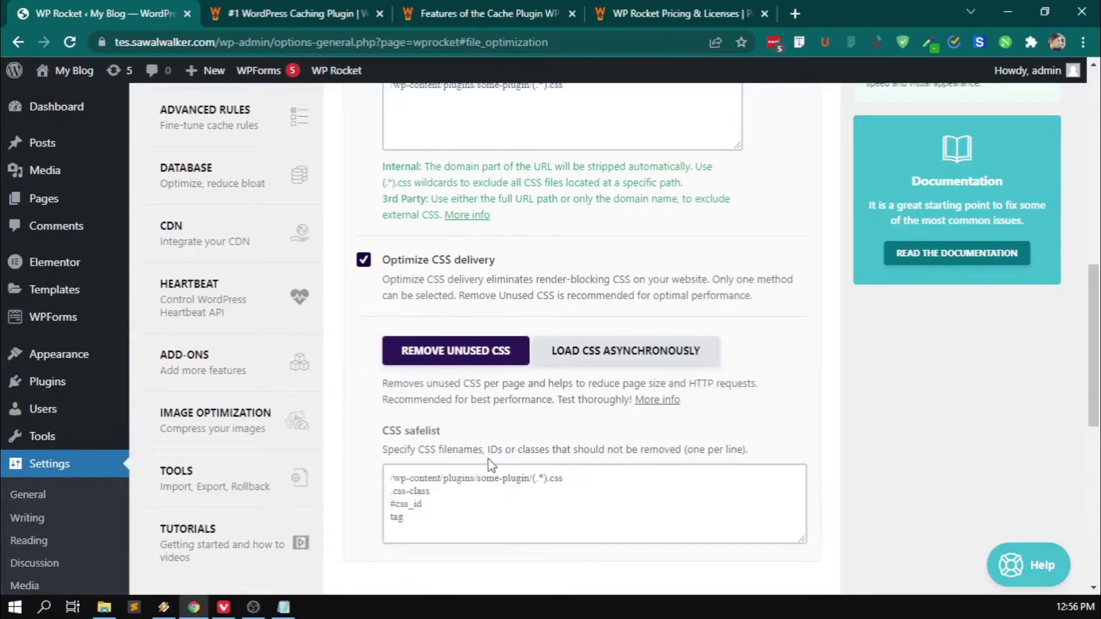
scroll(507, 453, "down", 10)
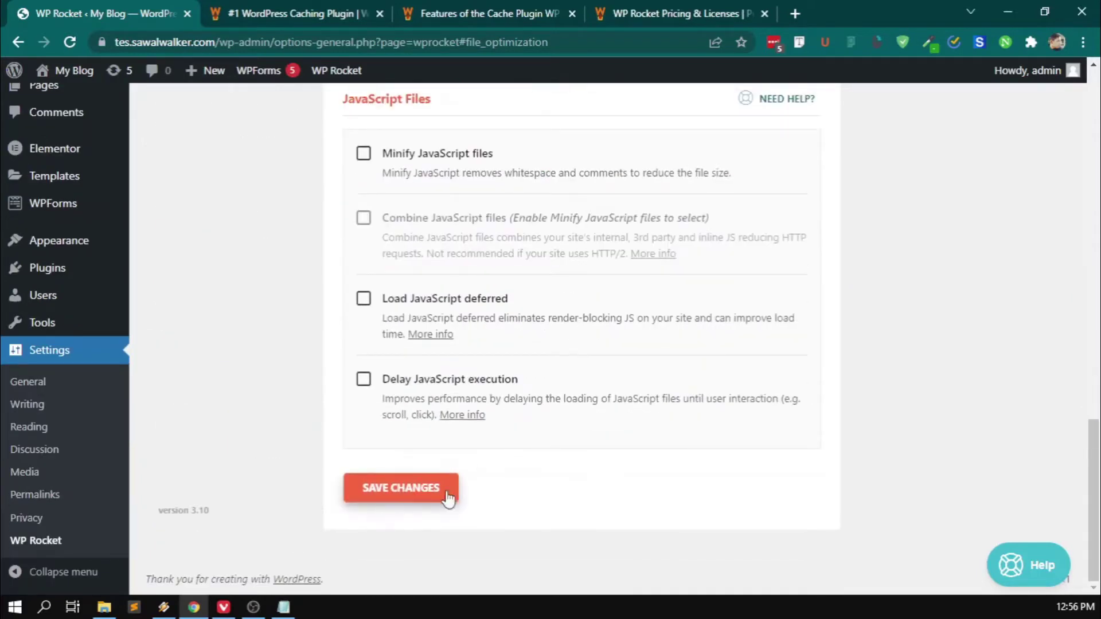
left_click(390, 497)
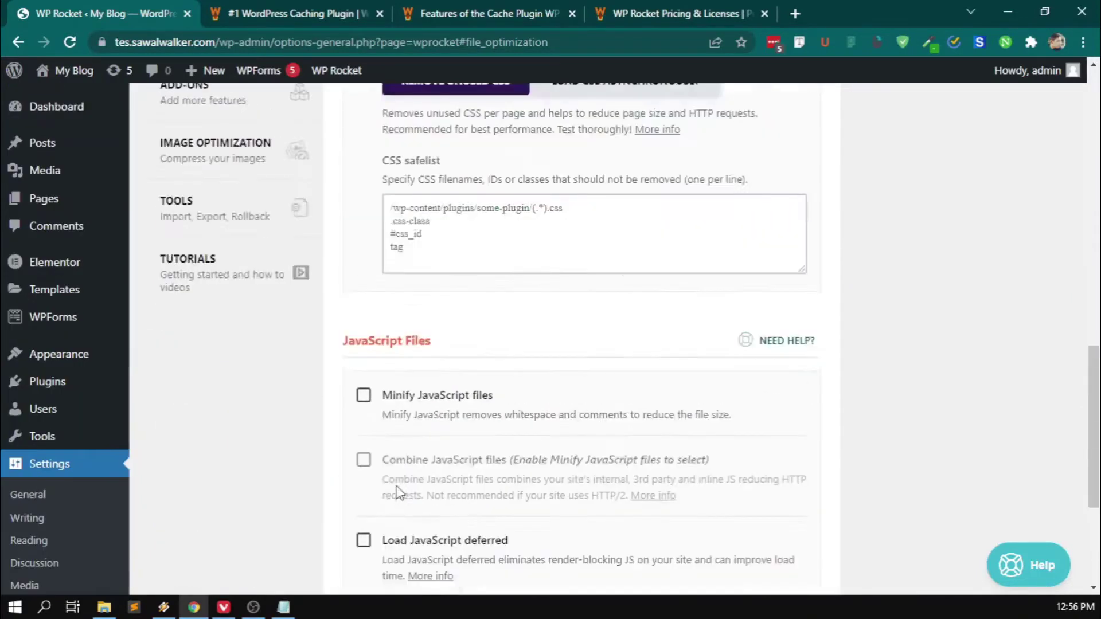
mouse_move(349, 74)
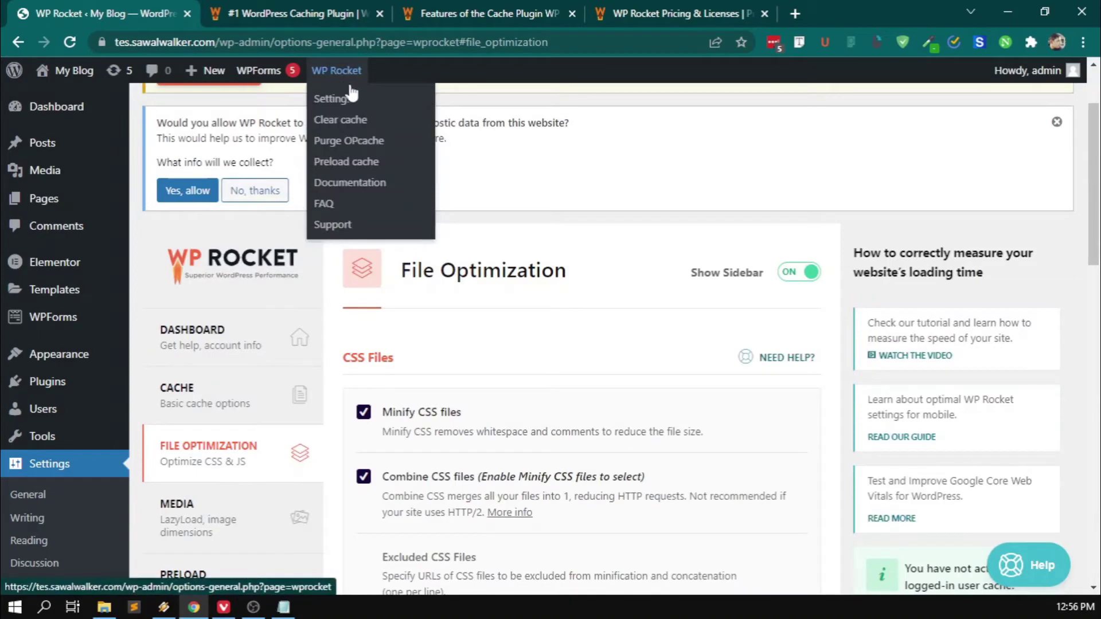
Review the CSS safelist field and turn off Optimize CSS delivery in the CSS Files section.
left_click(353, 127)
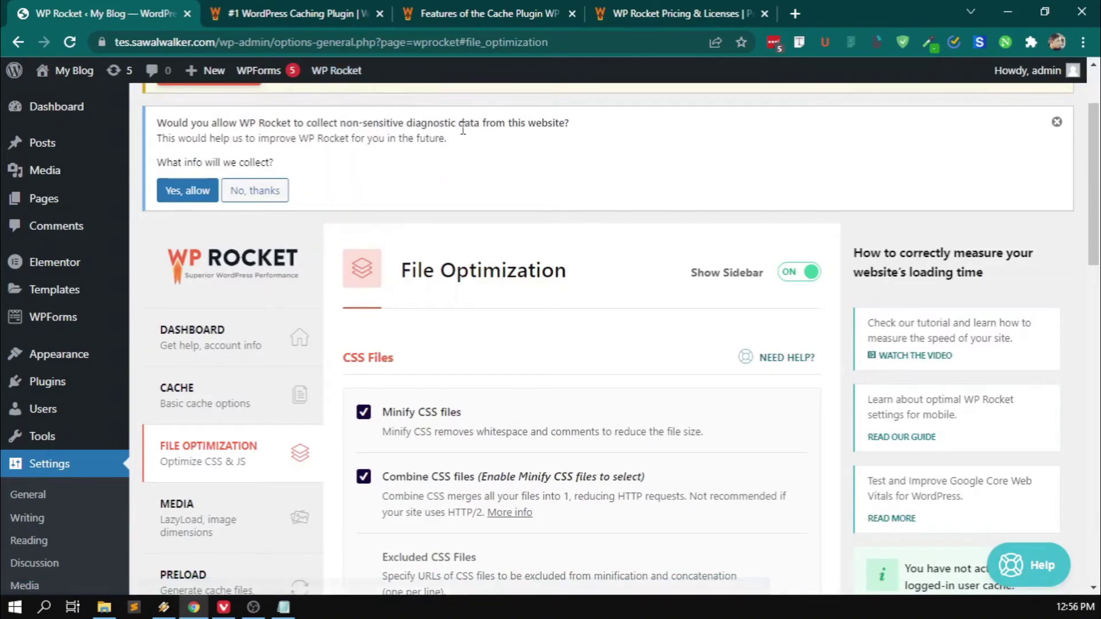
scroll(619, 319, "down", 5)
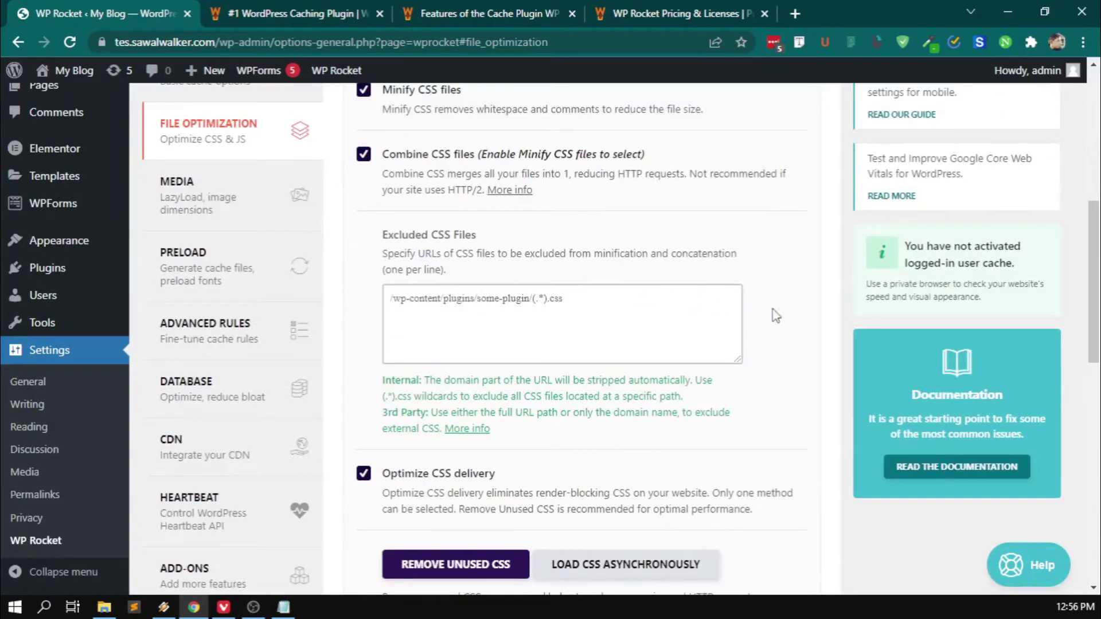
scroll(803, 307, "down", 3)
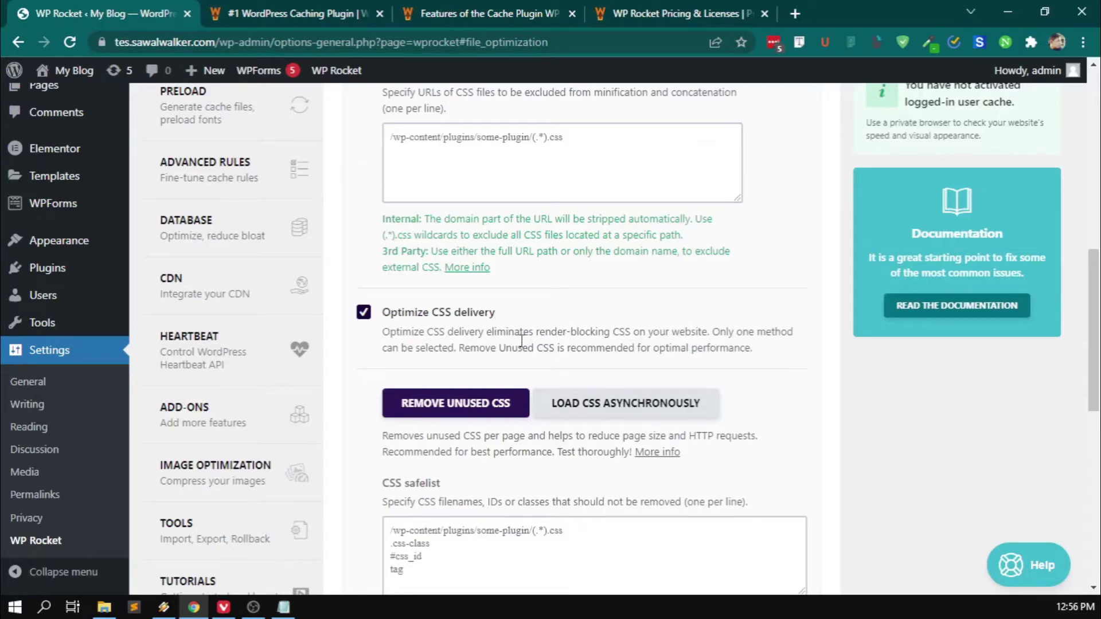
scroll(560, 321, "down", 3)
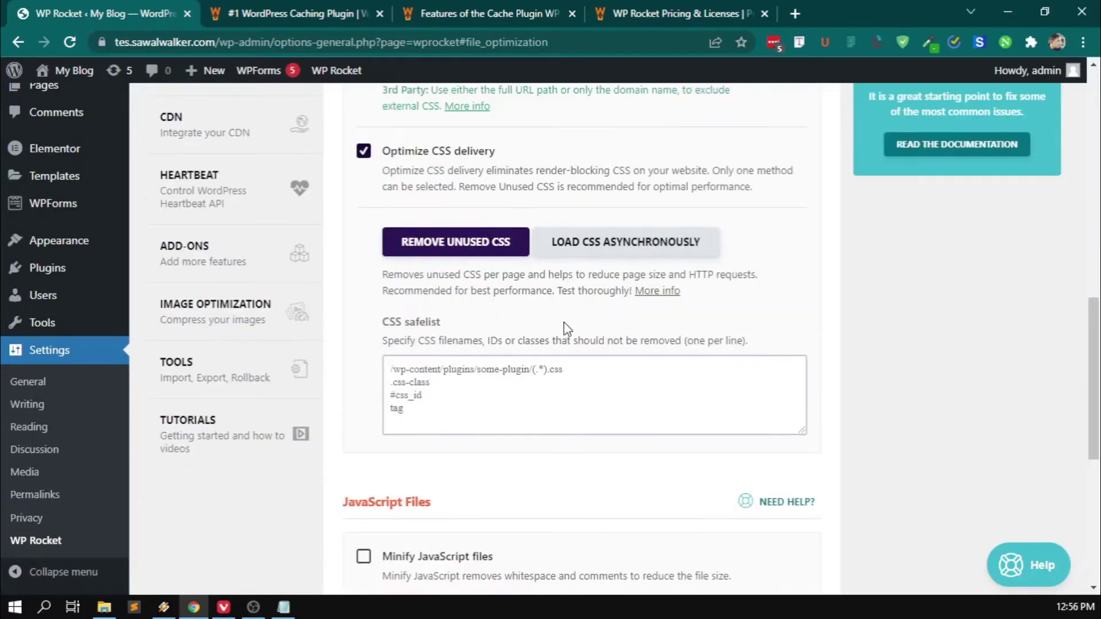
left_click(501, 376)
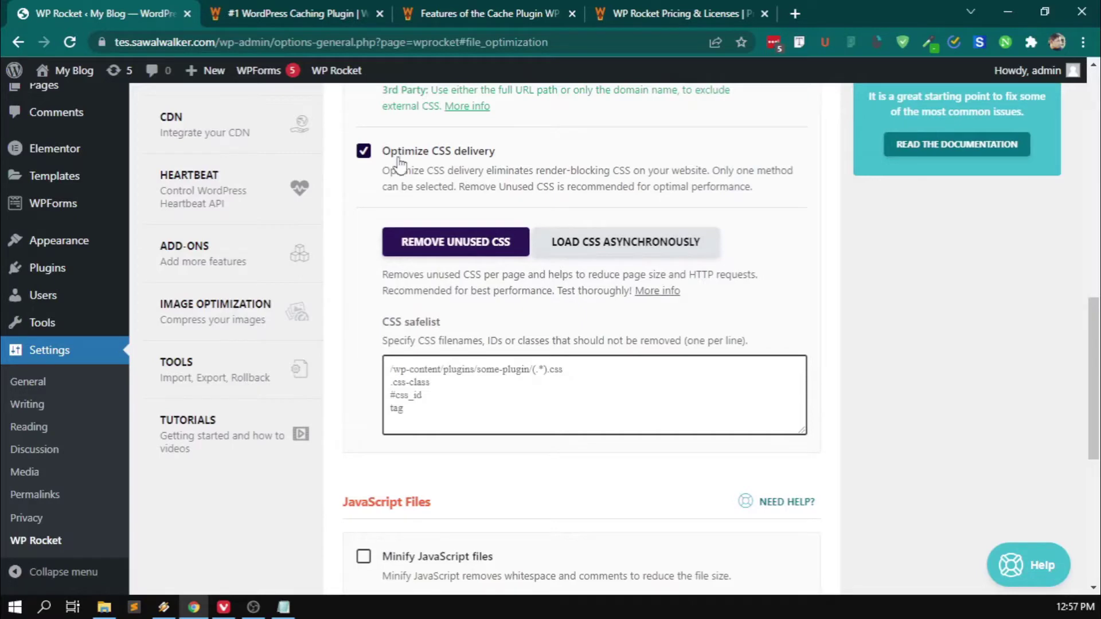
left_click(363, 154)
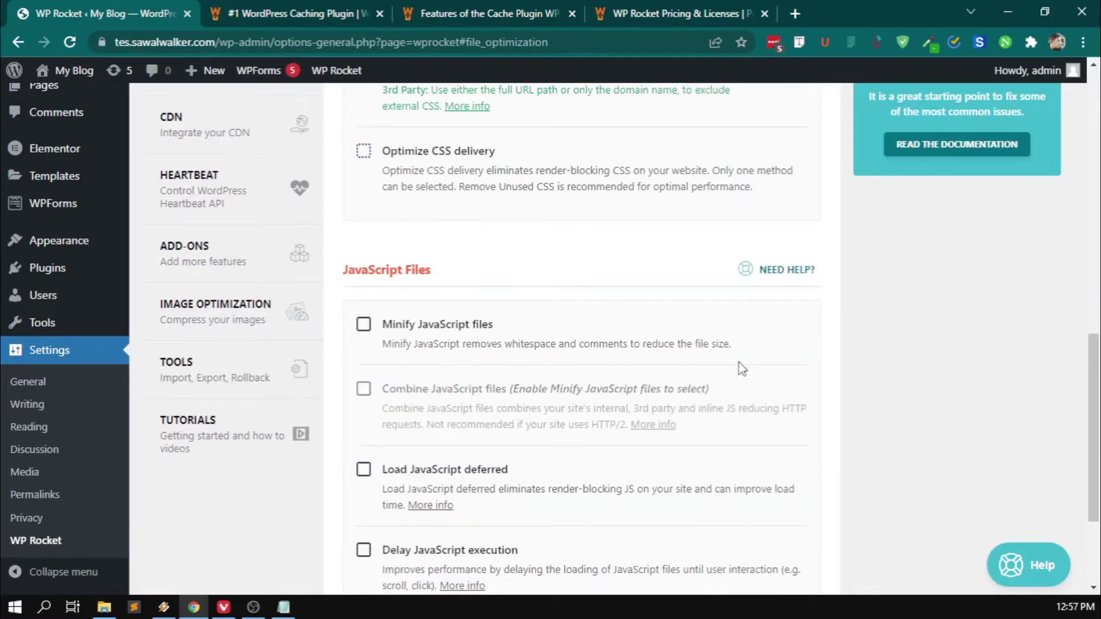
Enable Minify JavaScript files in the JavaScript Files section and activate it despite the warning.
scroll(717, 356, "up", 8)
scroll(591, 367, "down", 5)
scroll(590, 367, "up", 1)
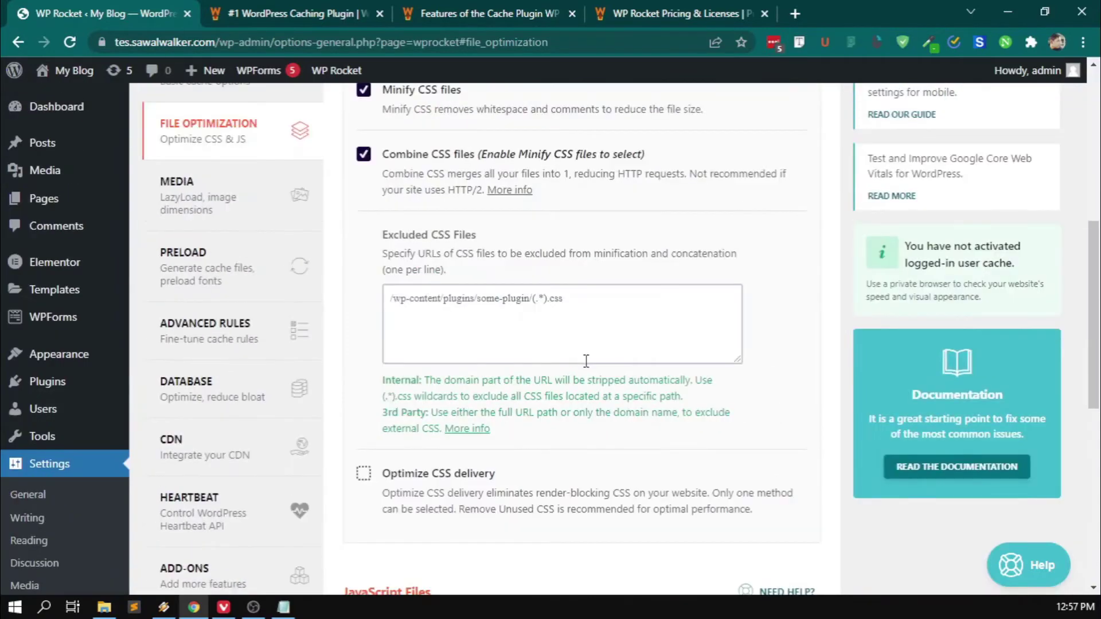
scroll(592, 368, "down", 6)
scroll(590, 367, "down", 2)
scroll(590, 364, "up", 1)
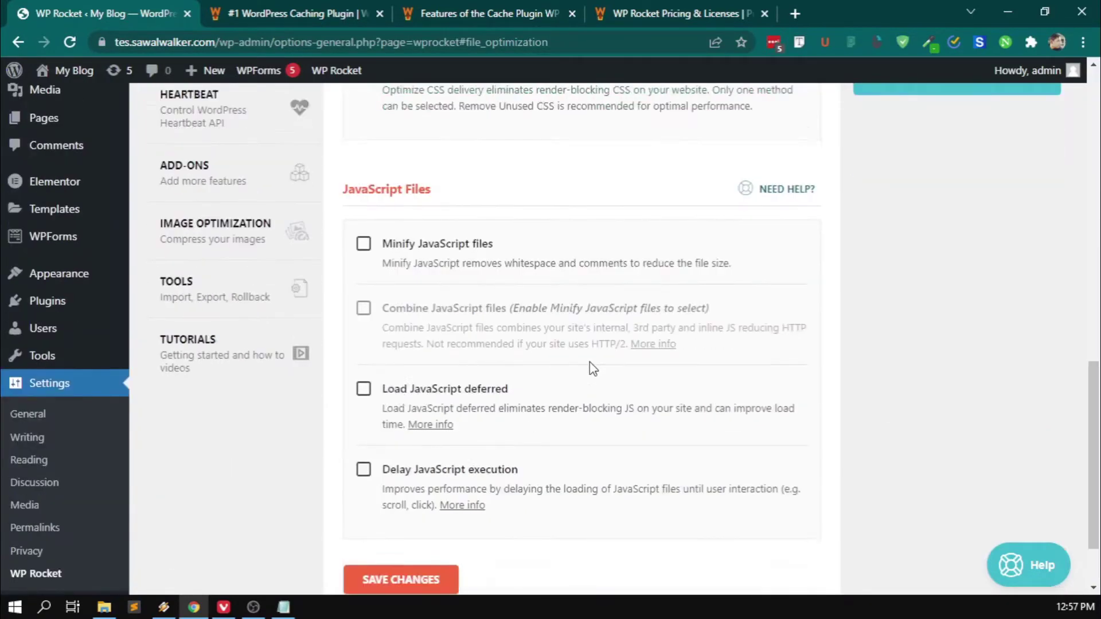
scroll(590, 364, "down", 1)
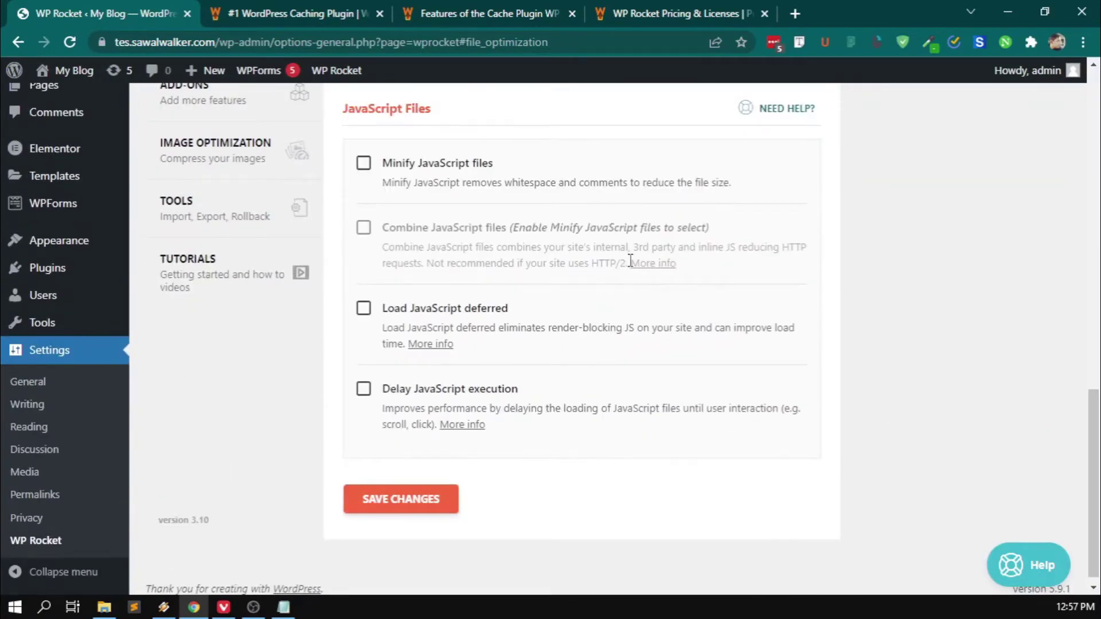
left_click(367, 170)
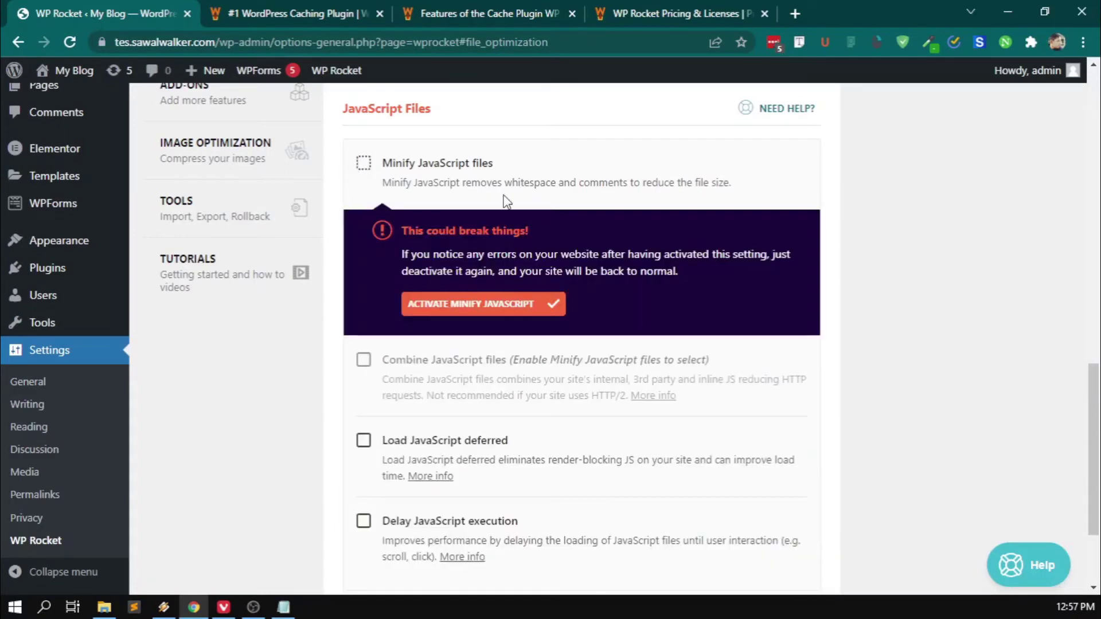
left_click(504, 304)
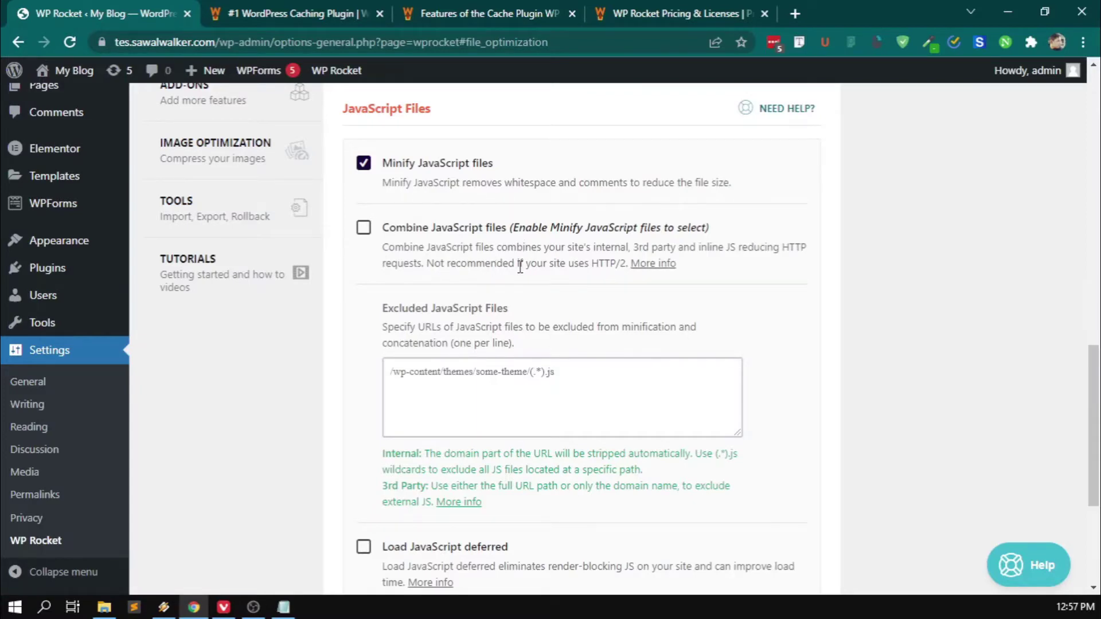
Review the excluded JavaScript files instructions and enable Load JavaScript deferred.
scroll(522, 301, "down", 4)
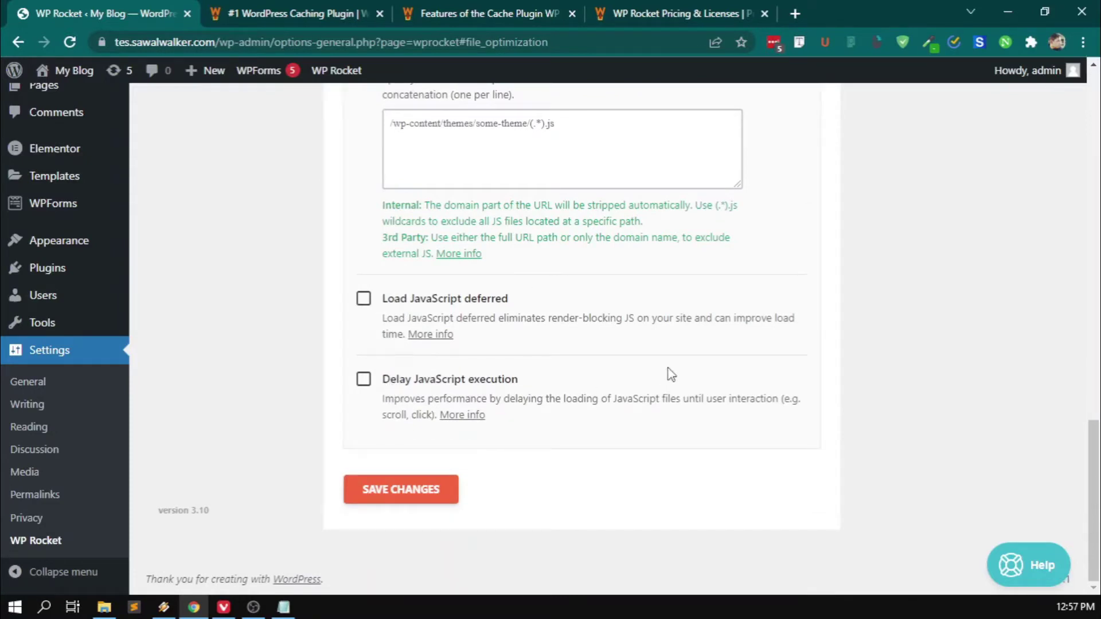
scroll(530, 418, "up", 6)
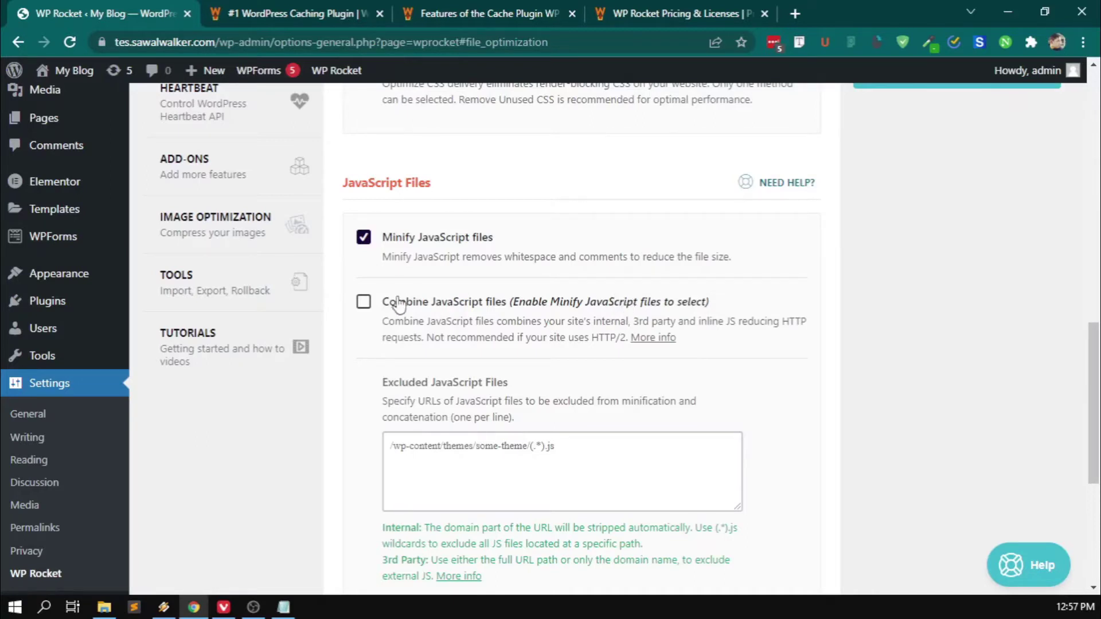
scroll(379, 309, "down", 5)
scroll(383, 310, "up", 4)
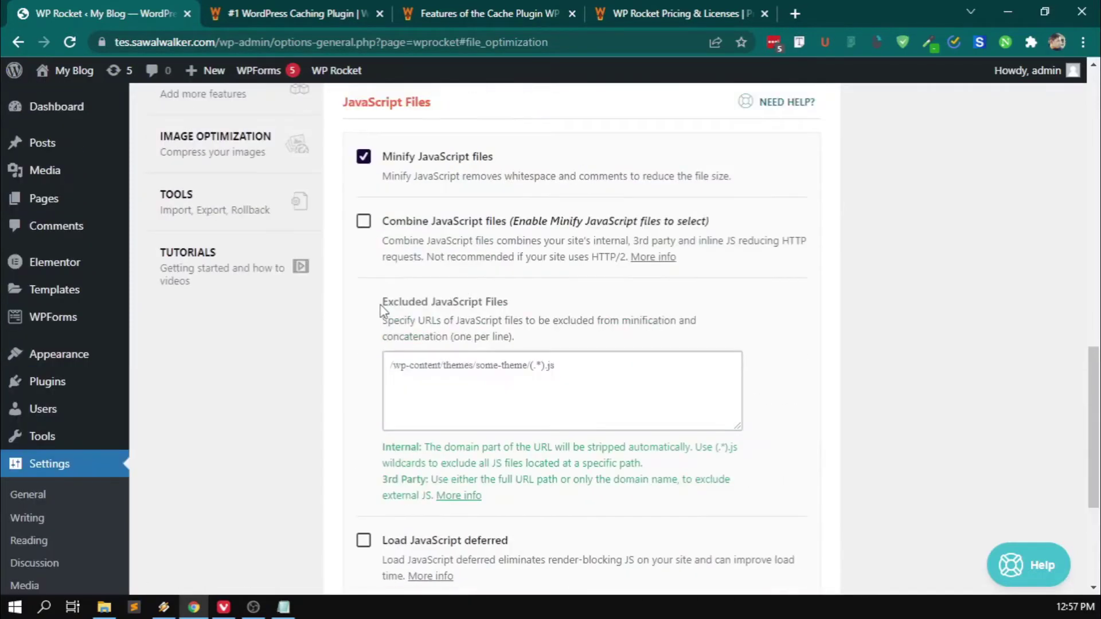
scroll(438, 325, "down", 3)
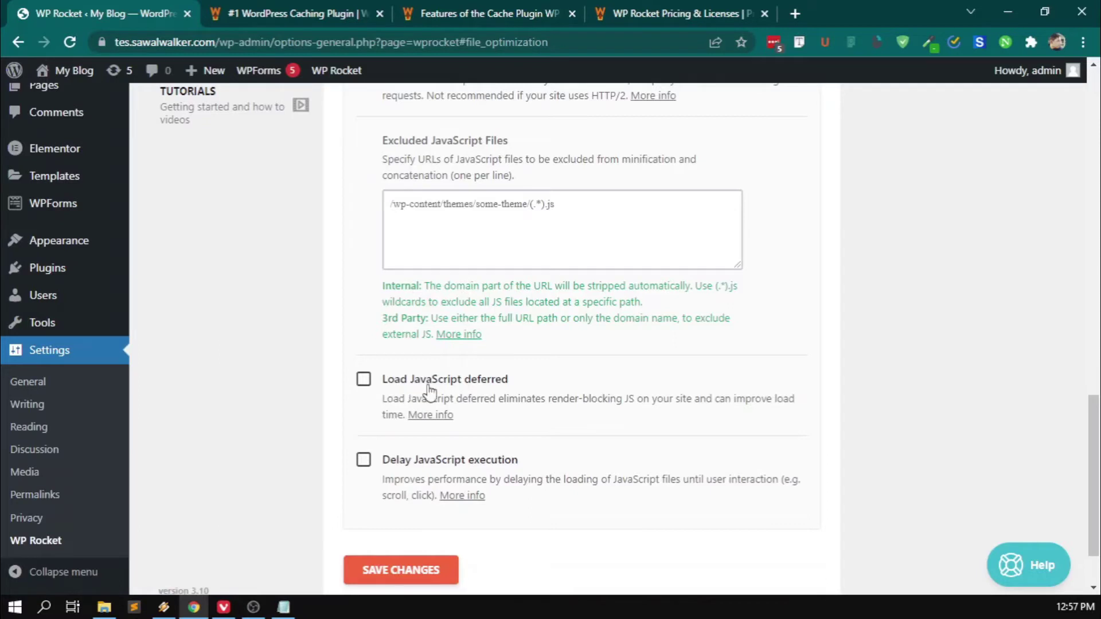
left_click(364, 380)
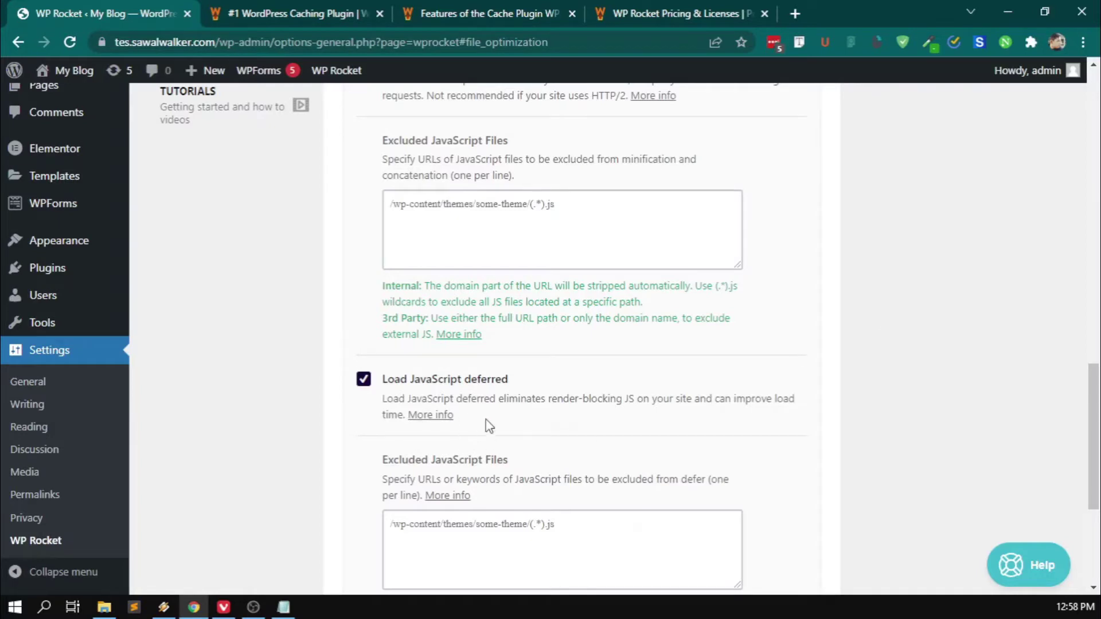
Enable Delay JavaScript execution in the JavaScript Files section.
scroll(564, 393, "down", 5)
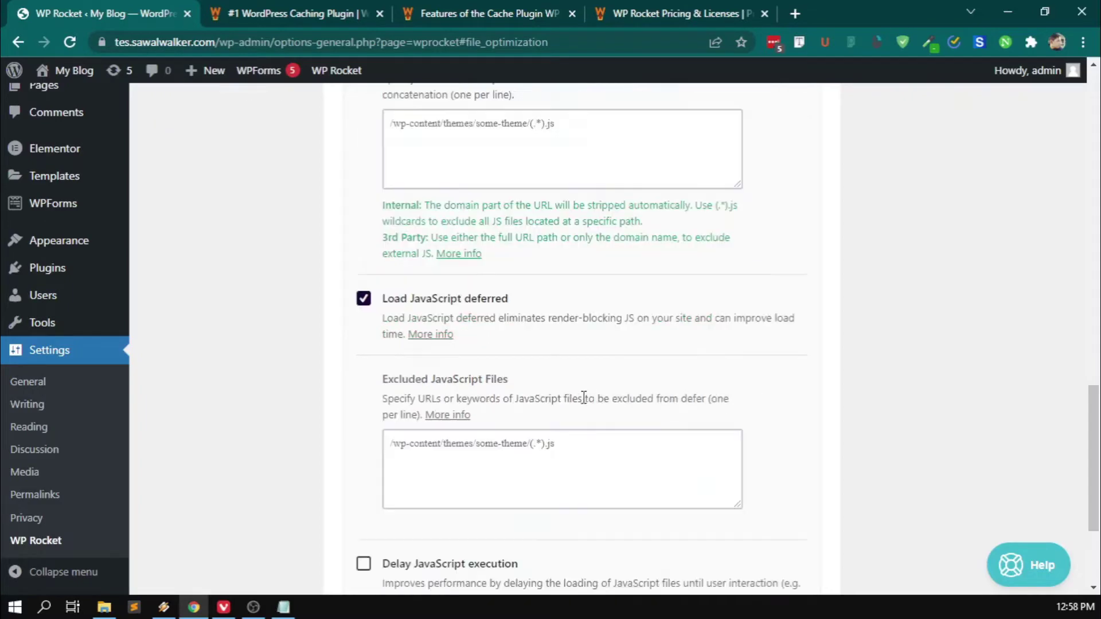
scroll(608, 388, "up", 2)
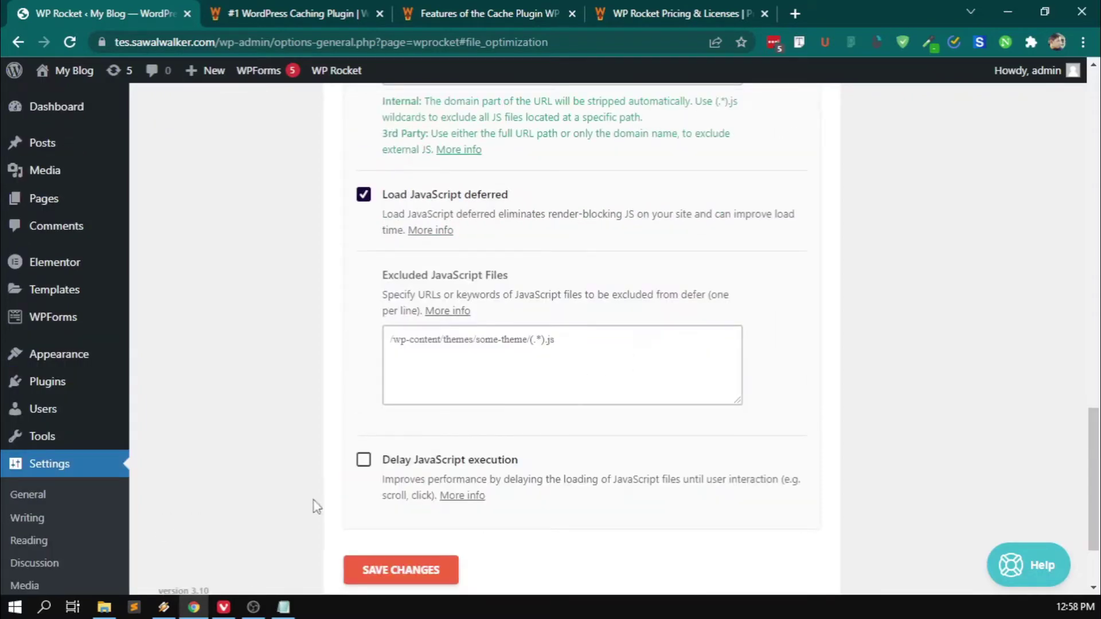
left_click(363, 464)
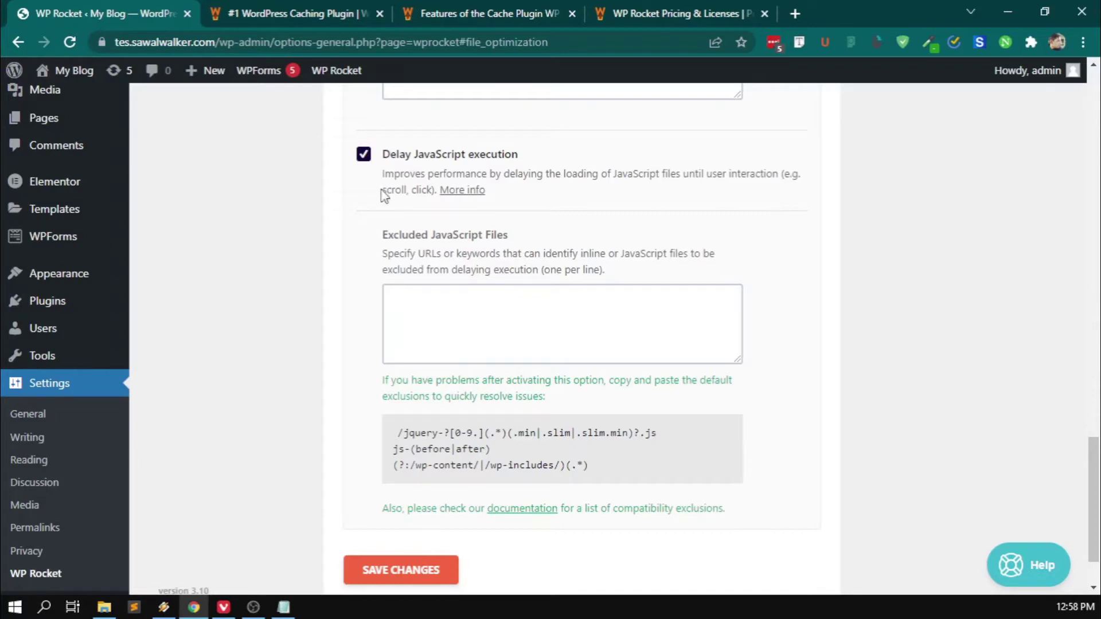
Read the Delay JavaScript execution description and review the CSS and JavaScript options configured so far.
double_click(420, 190)
left_click(899, 255)
left_click_drag(413, 190, 429, 190)
left_click(905, 236)
scroll(831, 456, "up", 15)
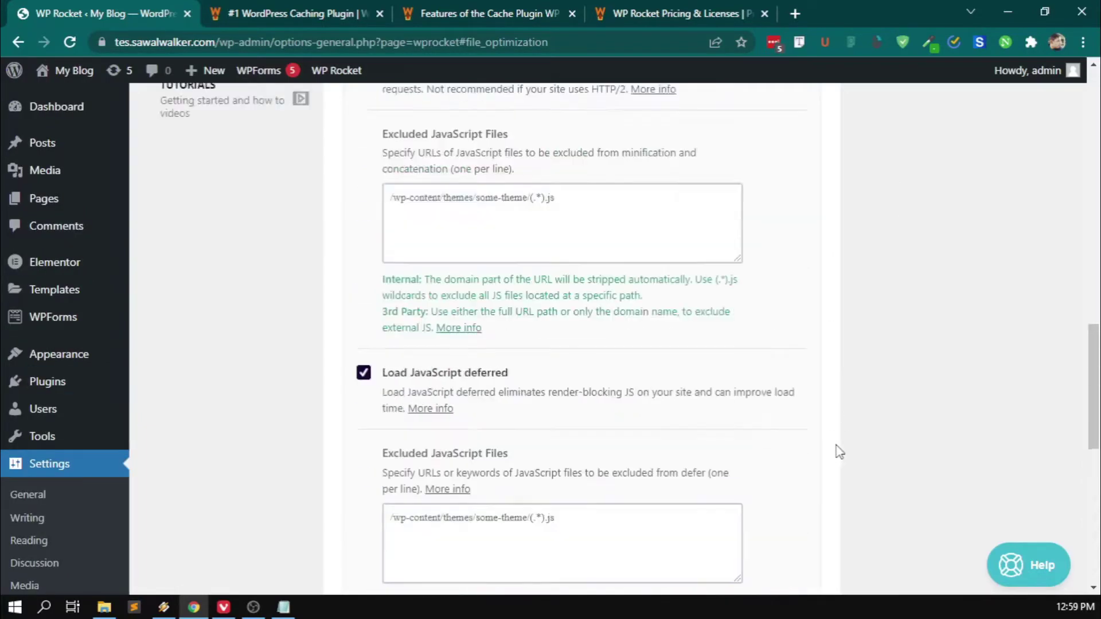
scroll(838, 449, "up", 12)
scroll(395, 341, "down", 5)
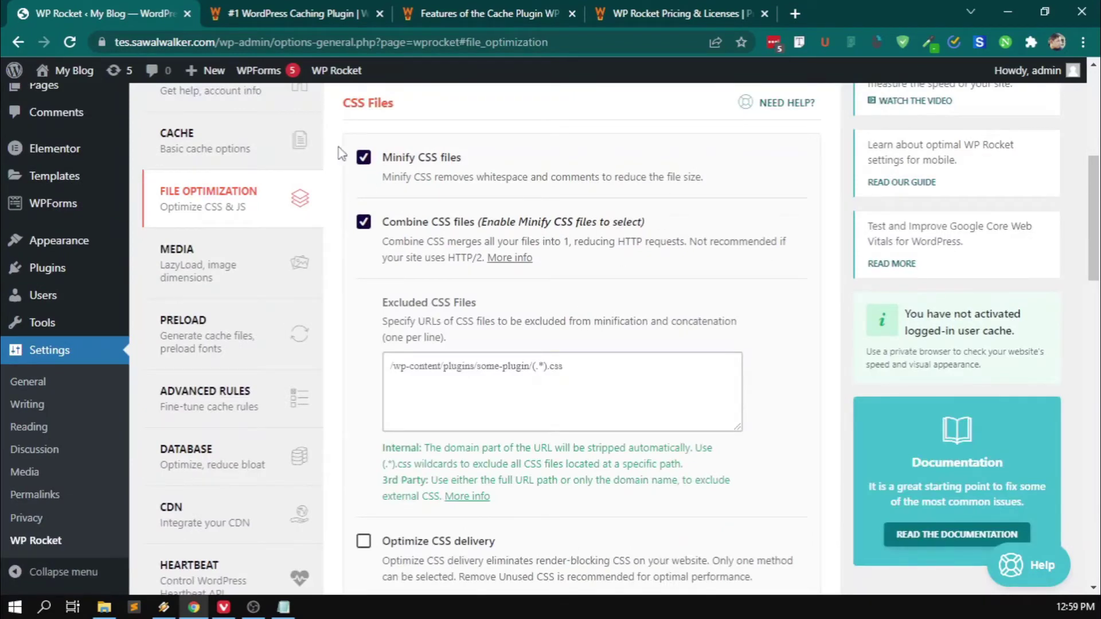
scroll(625, 418, "down", 15)
scroll(636, 408, "down", 2)
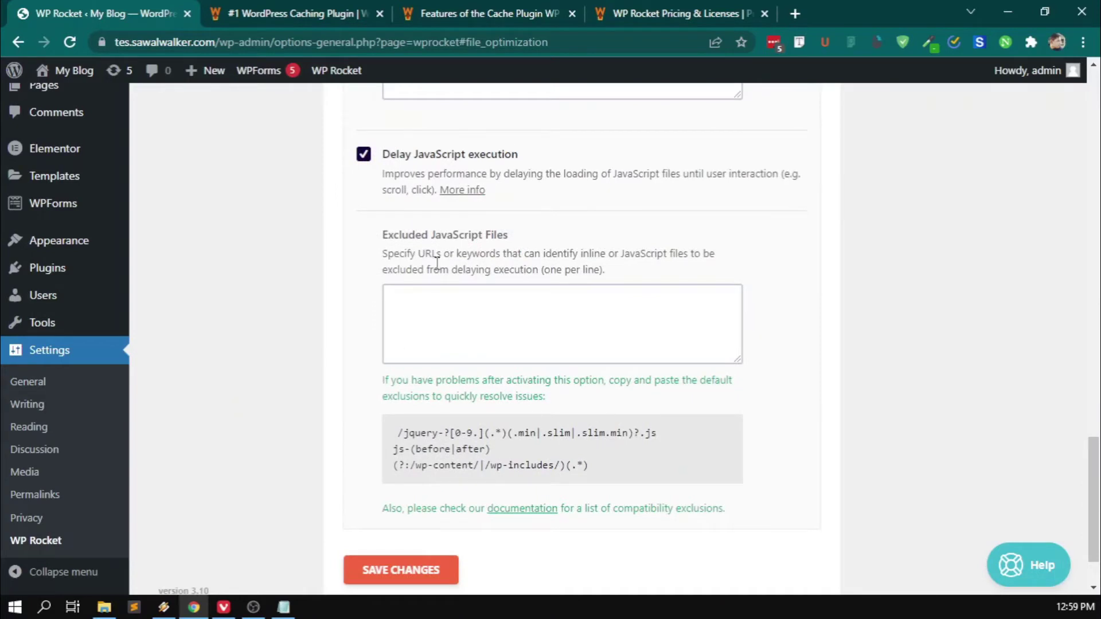
Try excluding namajs.js from delayed JavaScript execution and clear the entry.
left_click(507, 326)
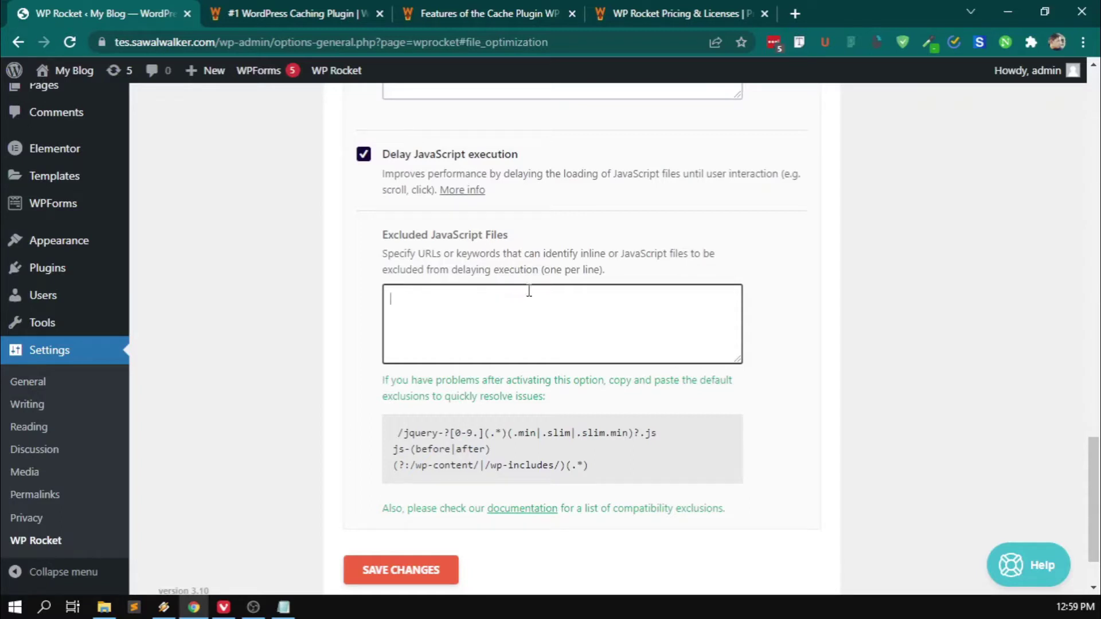
left_click(1022, 276)
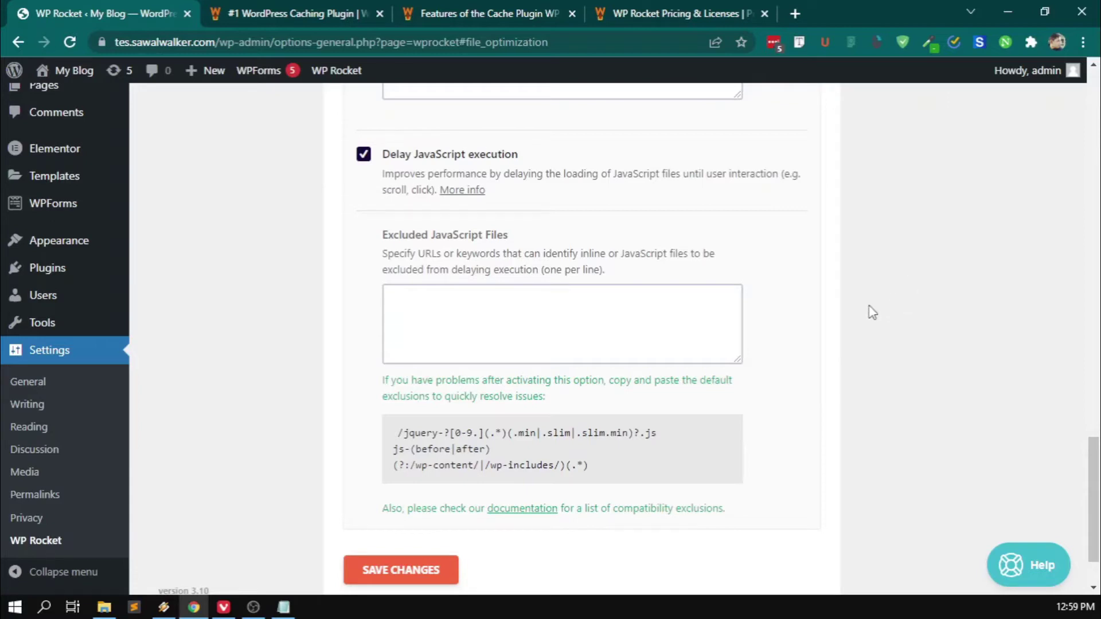
left_click(540, 304)
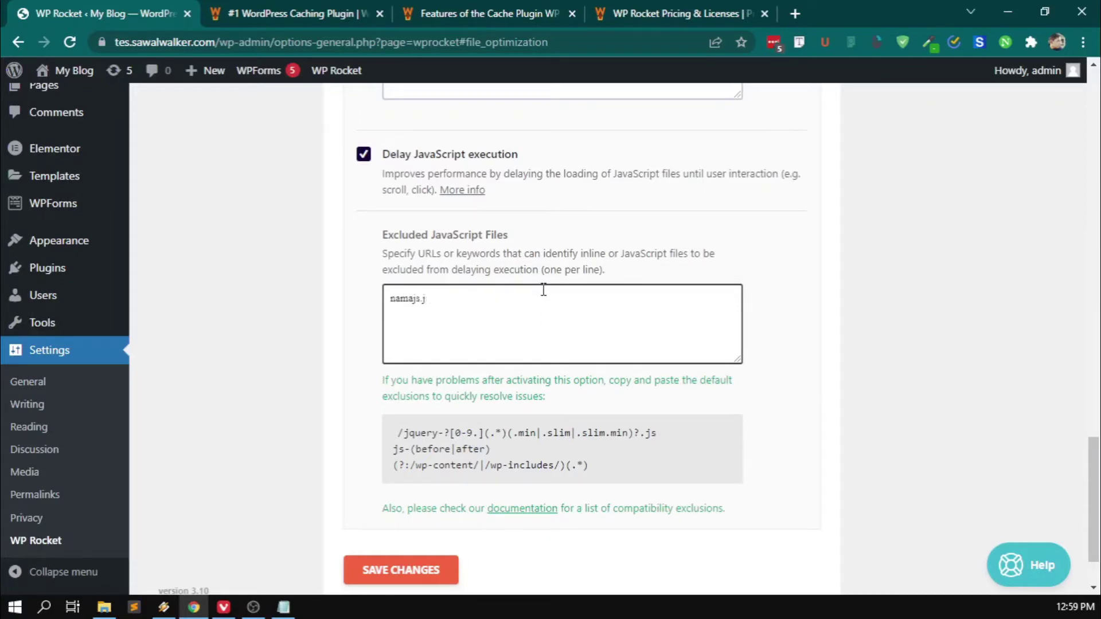
left_click(894, 306)
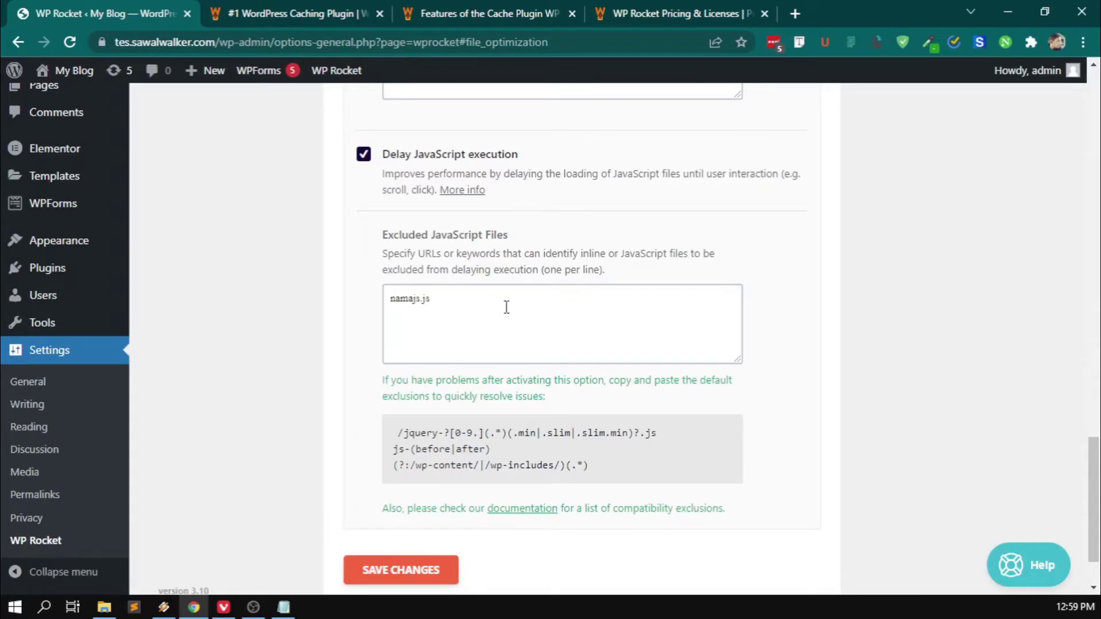
left_click_drag(488, 304, 370, 306)
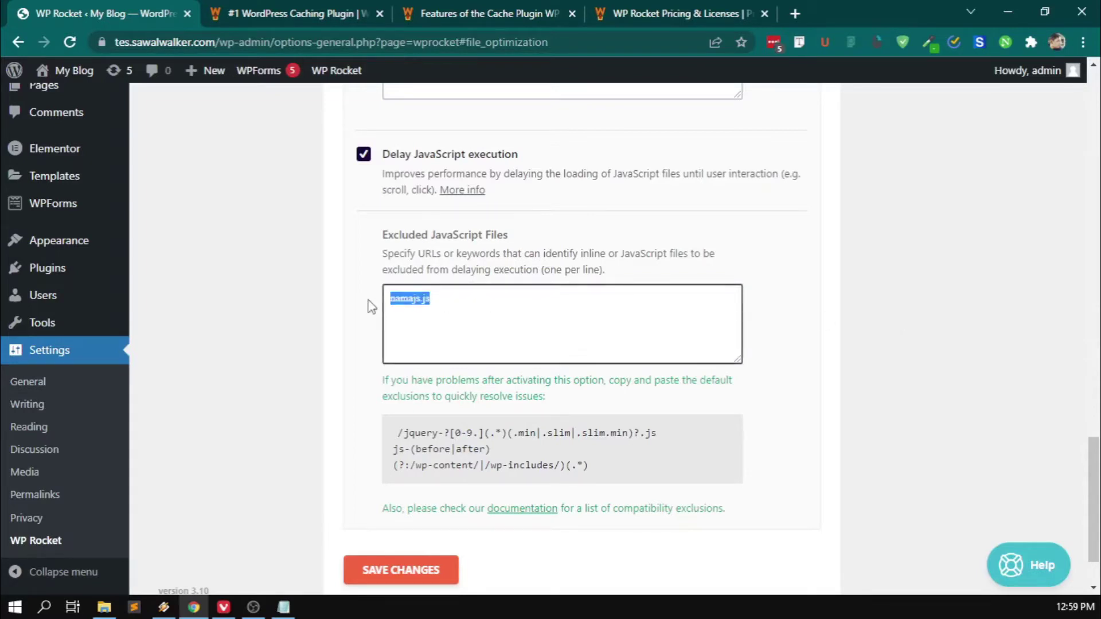
key("BackSpace")
Copy the three suggested default exclusions into the Excluded JavaScript Files field for Delay JavaScript execution.
triple_click(397, 445)
left_click_drag(398, 445, 597, 464)
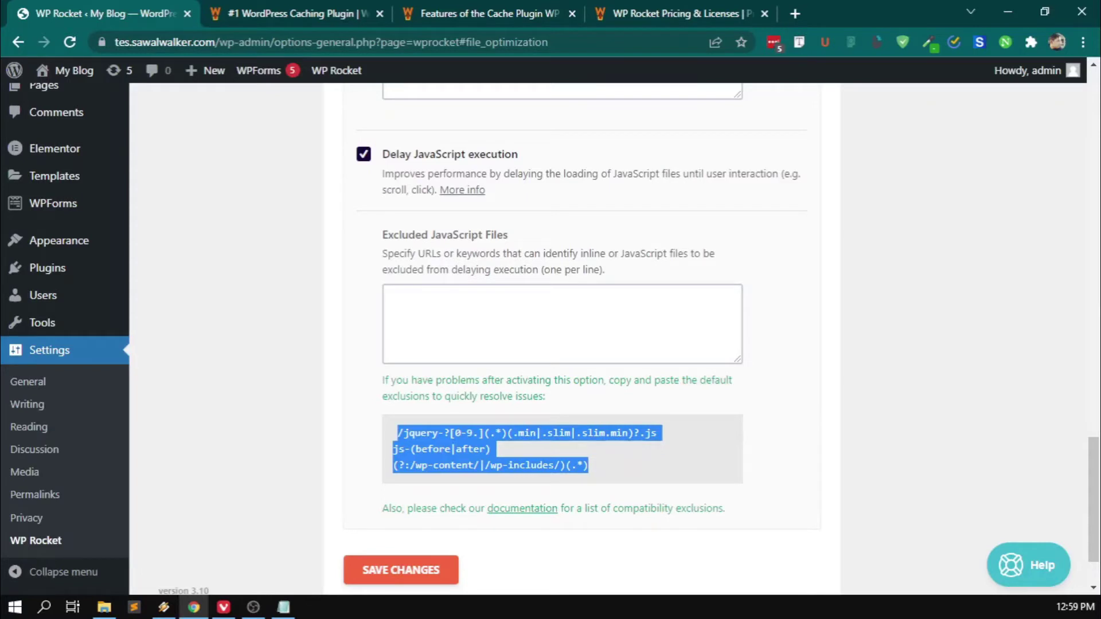
left_click(624, 460)
left_click_drag(398, 433, 590, 465)
key("ctrl+c")
left_click(468, 314)
key("ctrl+v")
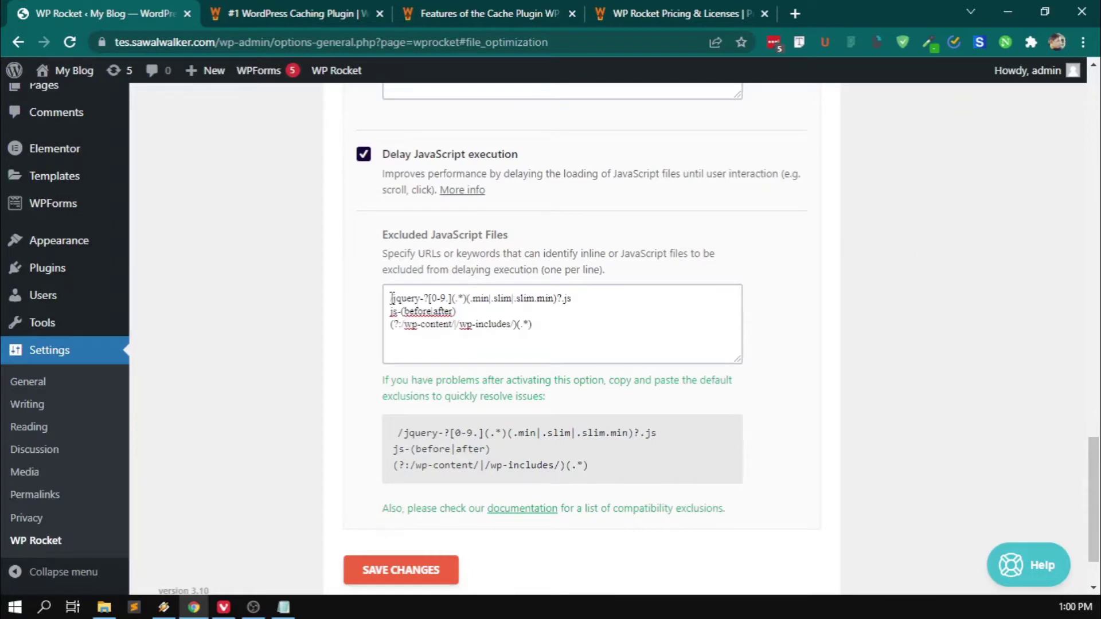
Examine the pasted jquery, js-(before|after) and wp-content/wp-includes exclusion patterns for Delay JavaScript execution line by line.
left_click_drag(392, 298, 427, 293)
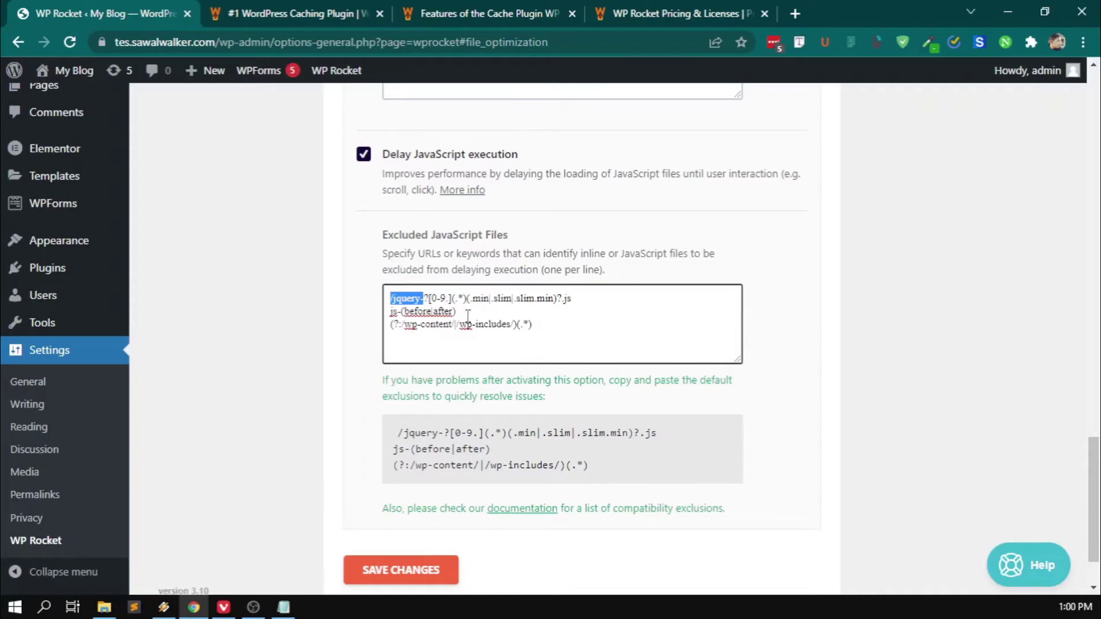
left_click(622, 306)
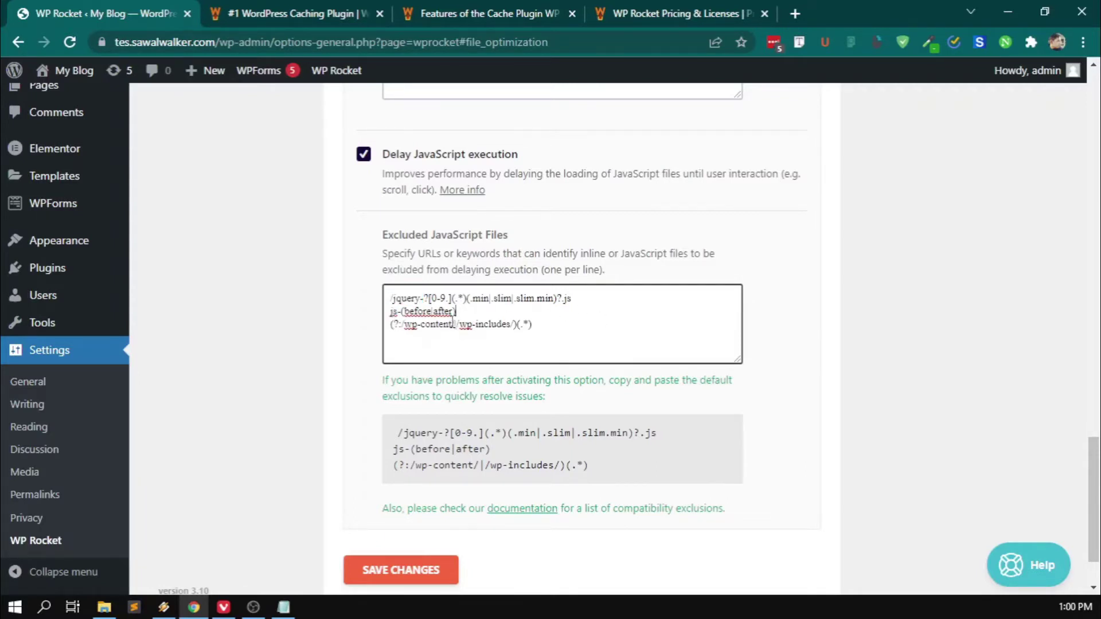
left_click_drag(463, 311, 380, 317)
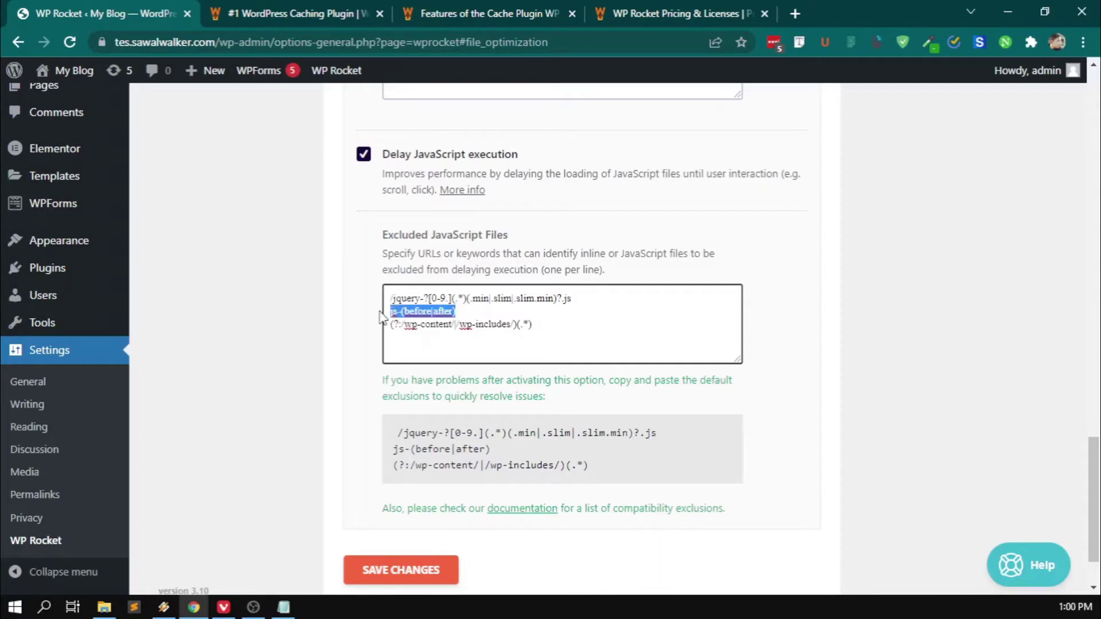
left_click(460, 311)
left_click_drag(552, 321, 390, 334)
left_click(609, 359)
left_click_drag(389, 298, 570, 332)
left_click(570, 332)
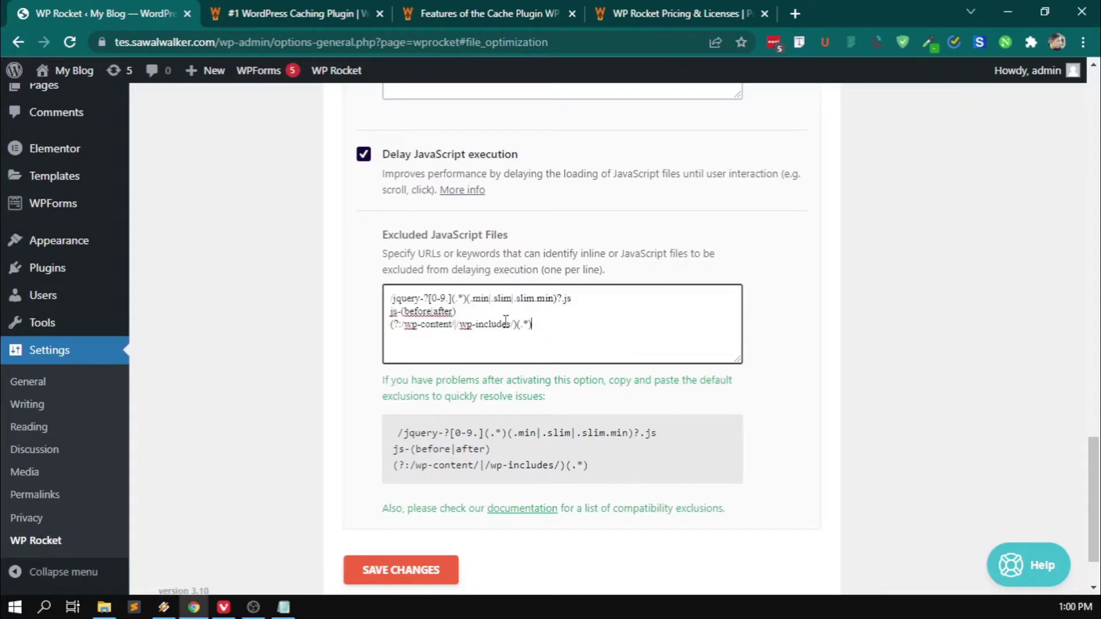
left_click_drag(527, 324, 376, 299)
left_click(620, 333)
left_click_drag(554, 327, 640, 335)
double_click(573, 328)
mouse_move(1092, 465)
left_mouse_down()
mouse_move(1091, 439)
mouse_move(1089, 454)
left_mouse_up()
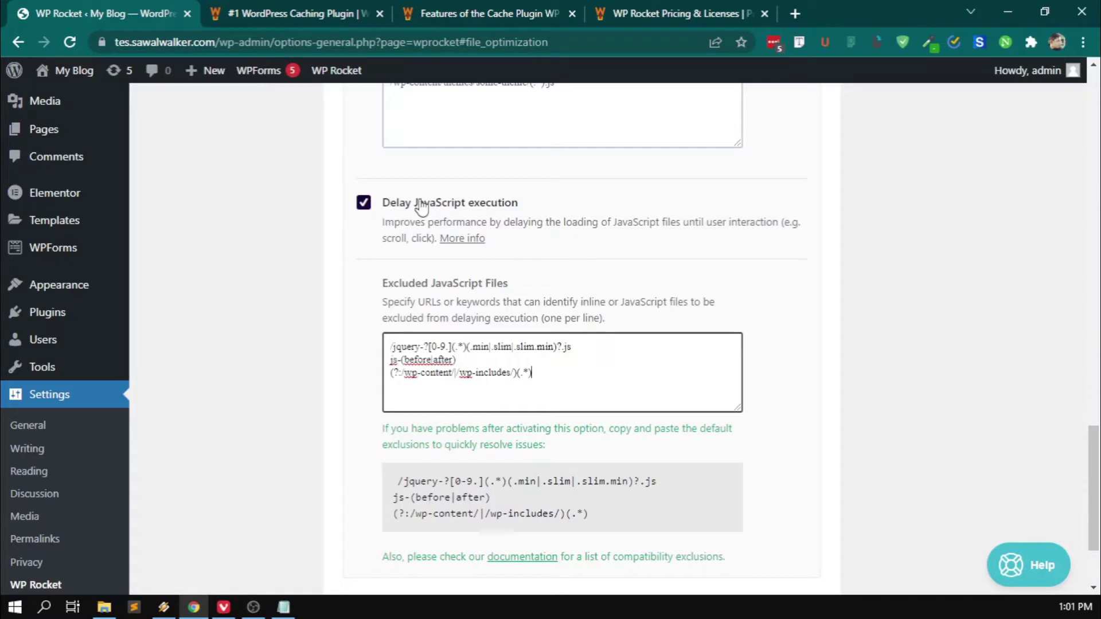
left_click_drag(539, 373, 339, 343)
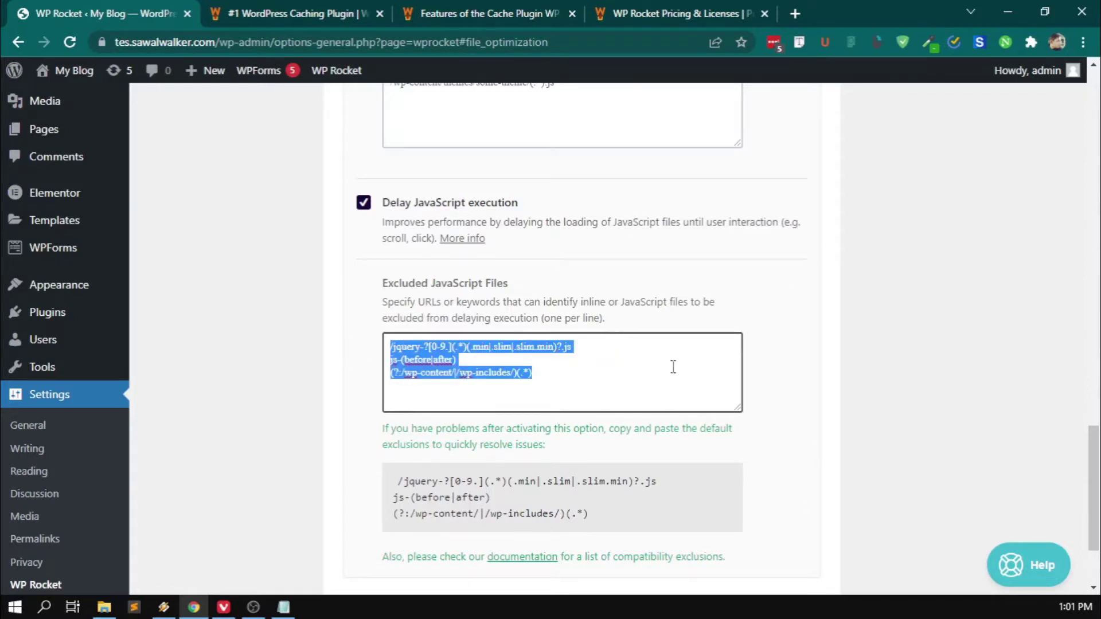
Clear the three pasted default exclusions from the Excluded JavaScript Files field under Delay JavaScript execution.
left_click(813, 339)
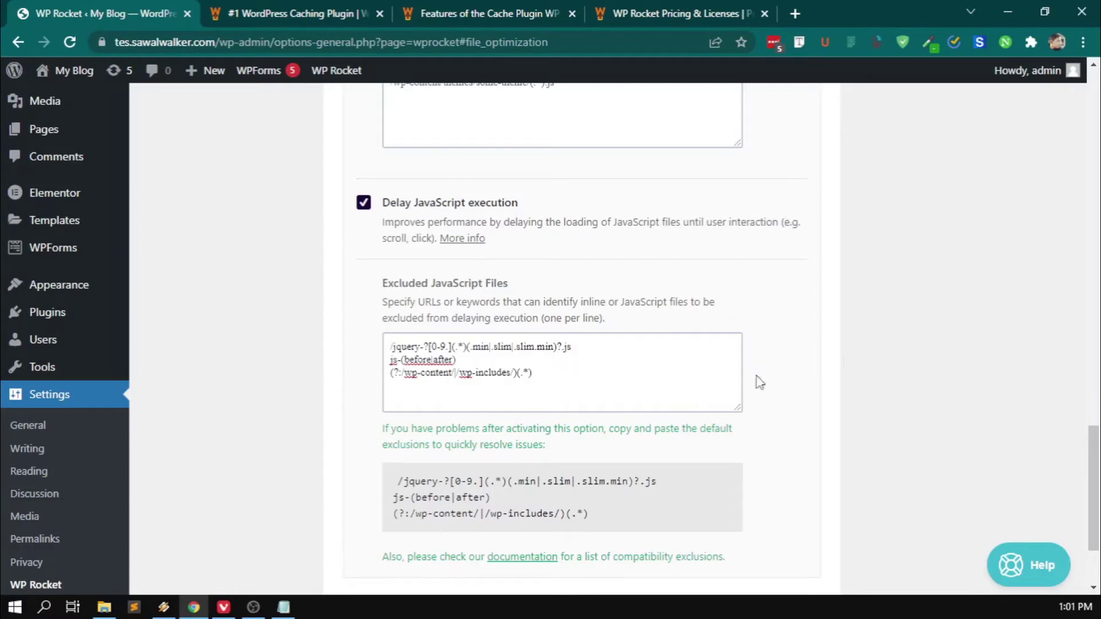
left_click_drag(593, 368, 369, 337)
left_click(697, 402)
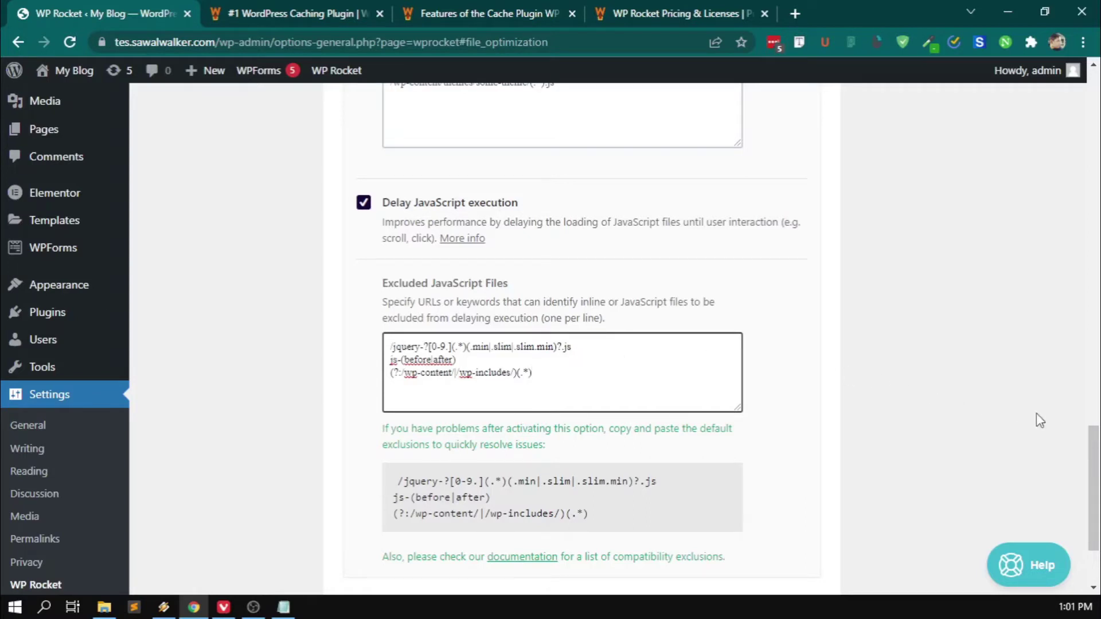
mouse_move(1088, 456)
left_mouse_down()
mouse_move(1084, 492)
mouse_move(1076, 471)
mouse_move(1087, 465)
mouse_move(1072, 469)
left_mouse_up()
left_click(928, 345)
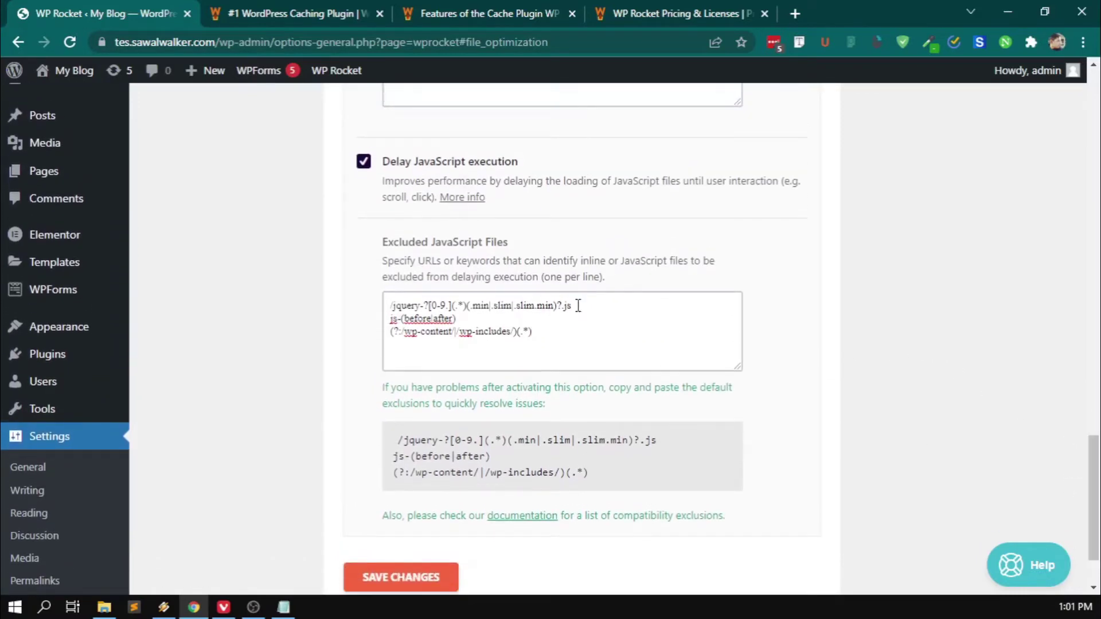
left_click(556, 330)
left_click(371, 313)
left_click_drag(600, 339, 378, 292)
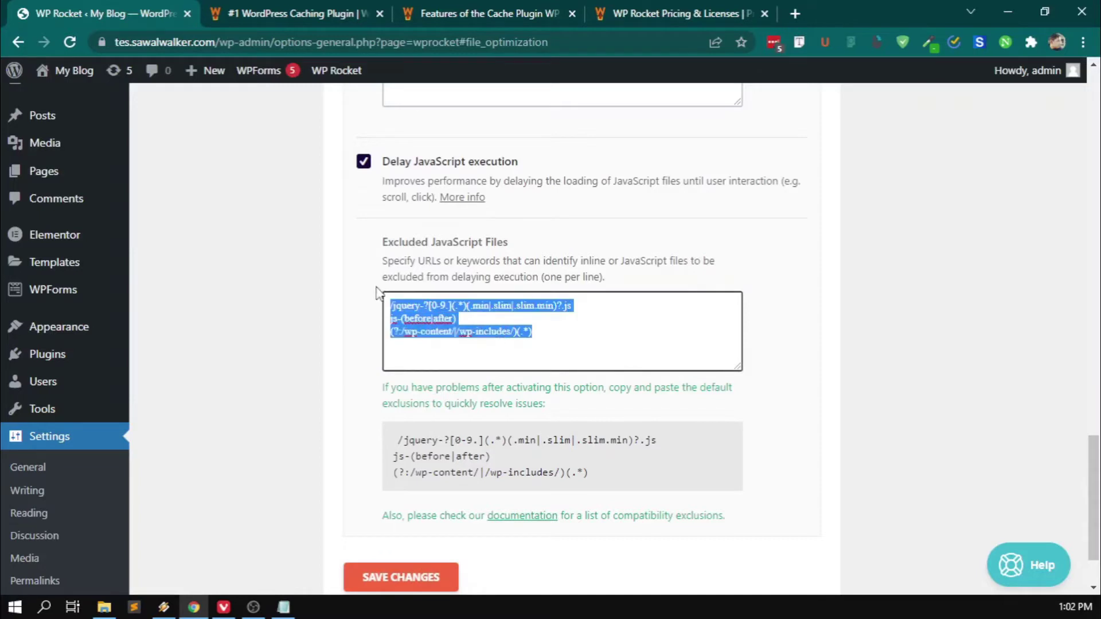
key("BackSpace")
left_click(936, 360)
left_click(561, 319)
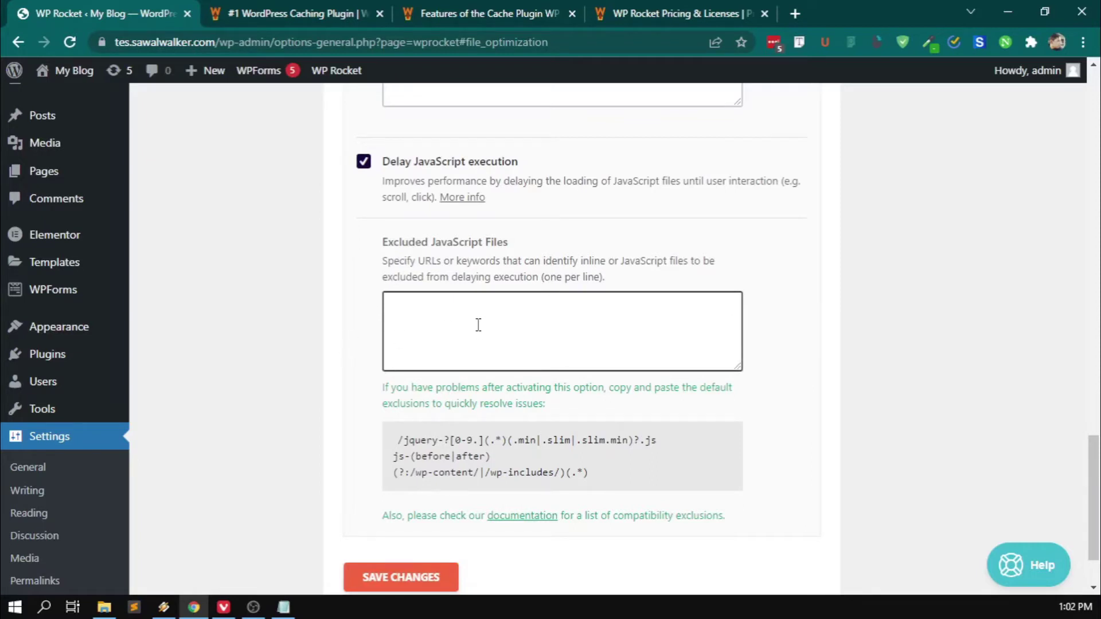
left_click(337, 307)
left_click(509, 327)
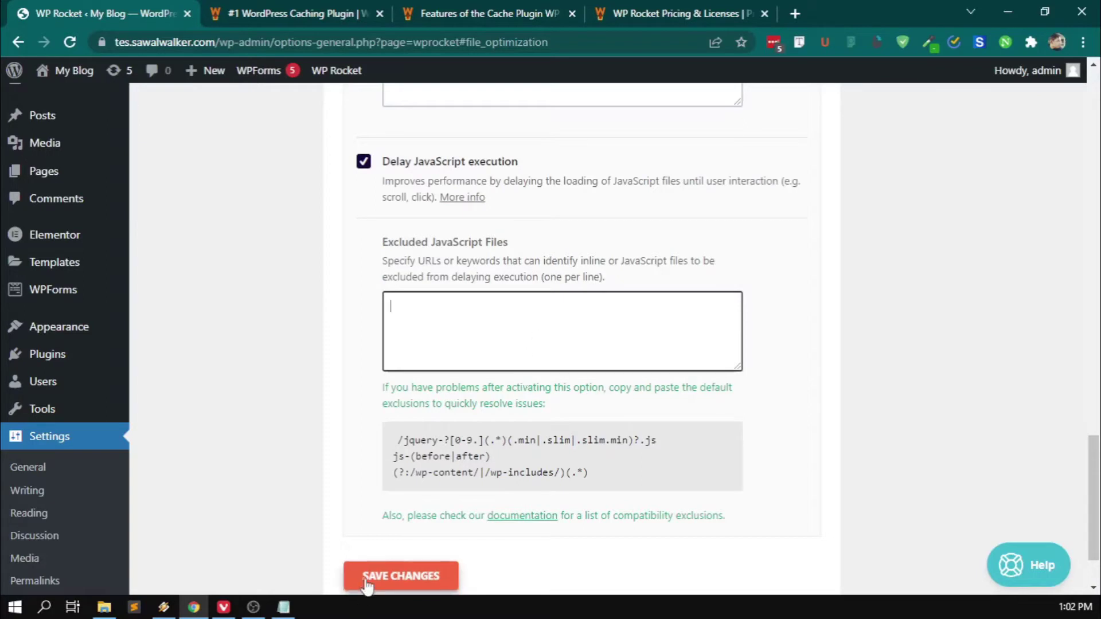
Review the File Optimization settings from Minify CSS files through Load JavaScript deferred and Delay JavaScript execution.
left_click_drag(1090, 473, 1036, 191)
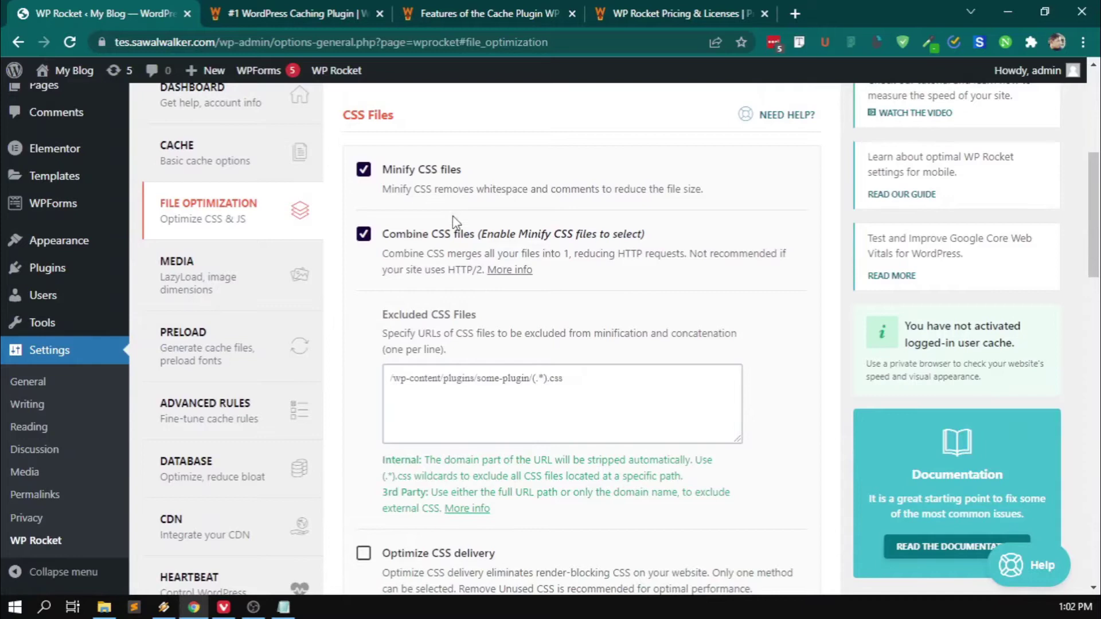
scroll(536, 275, "down", 8)
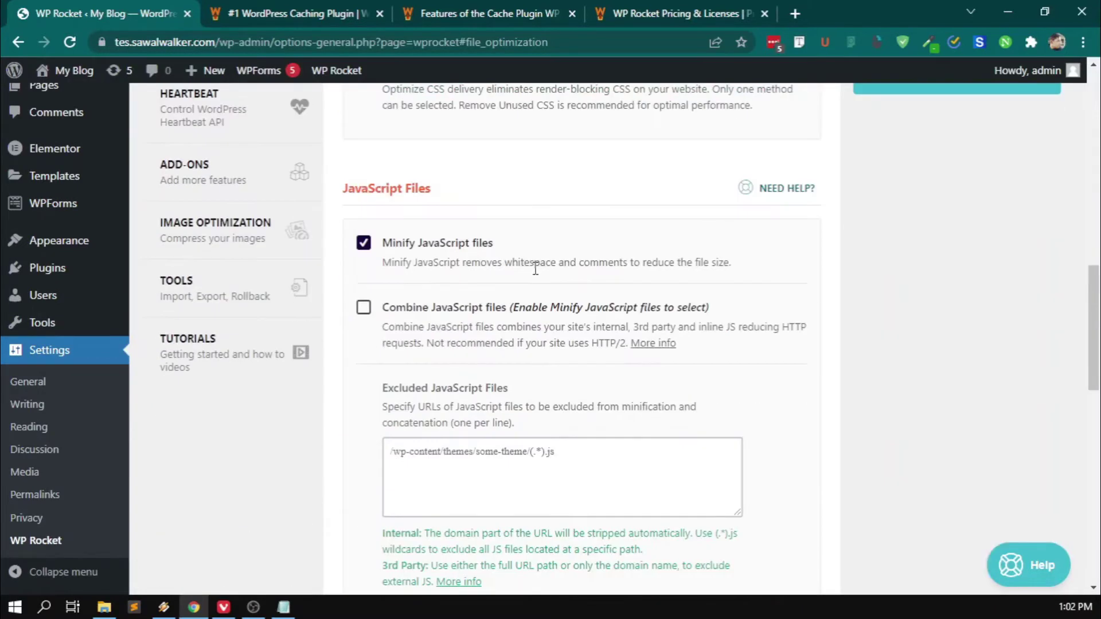
scroll(490, 319, "down", 3)
scroll(491, 322, "up", 1)
scroll(449, 364, "down", 4)
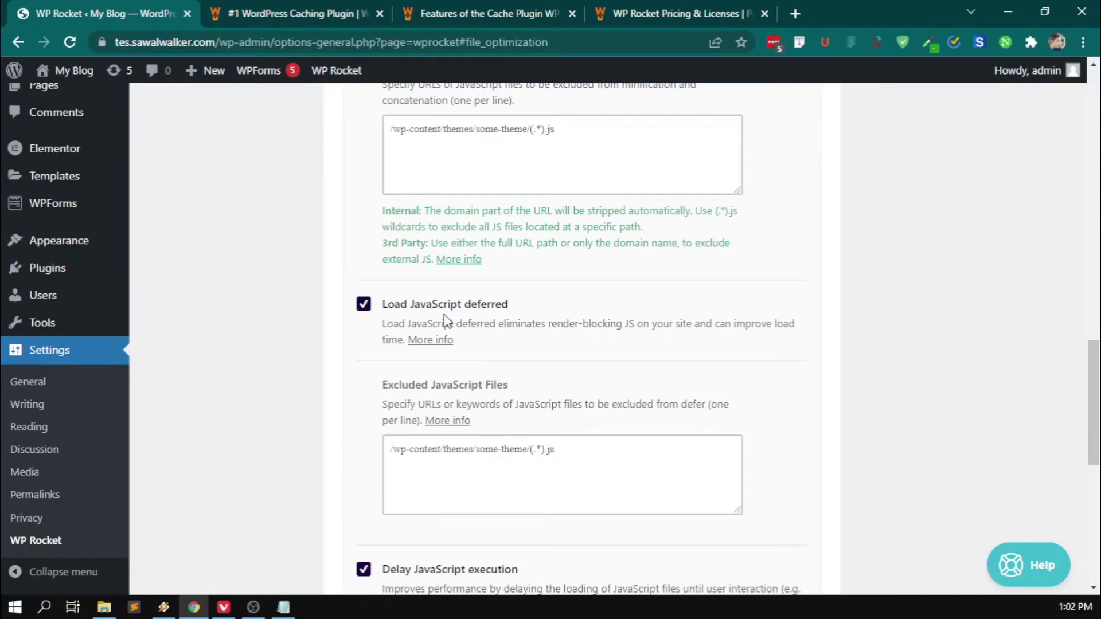
scroll(519, 313, "down", 1)
scroll(520, 312, "down", 1)
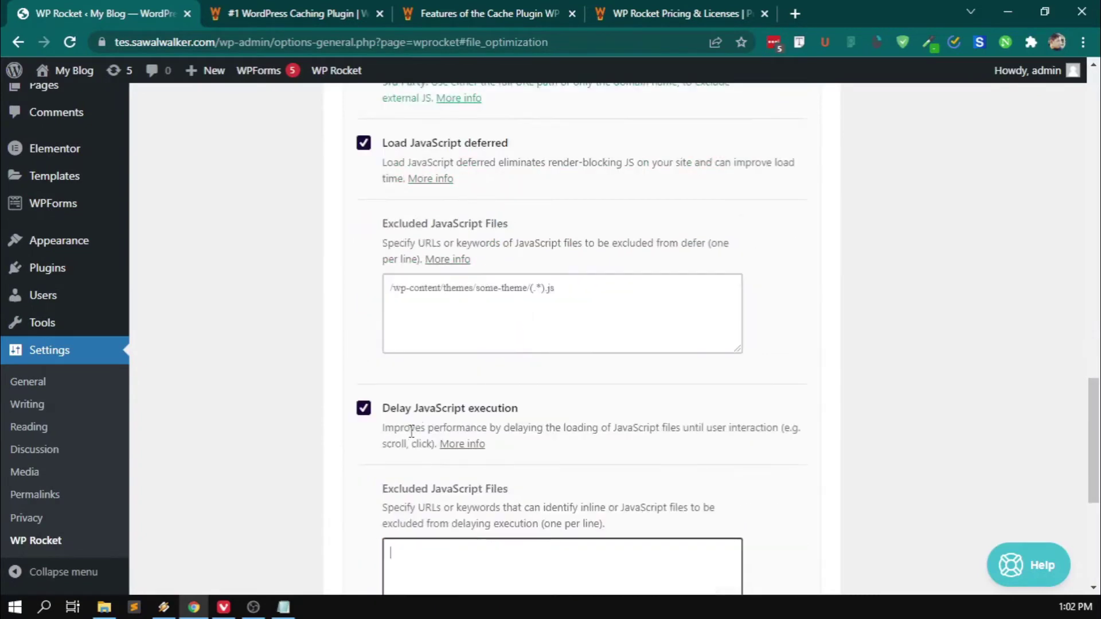
left_click_drag(1093, 402, 1064, 121)
scroll(1064, 121, "down", 3)
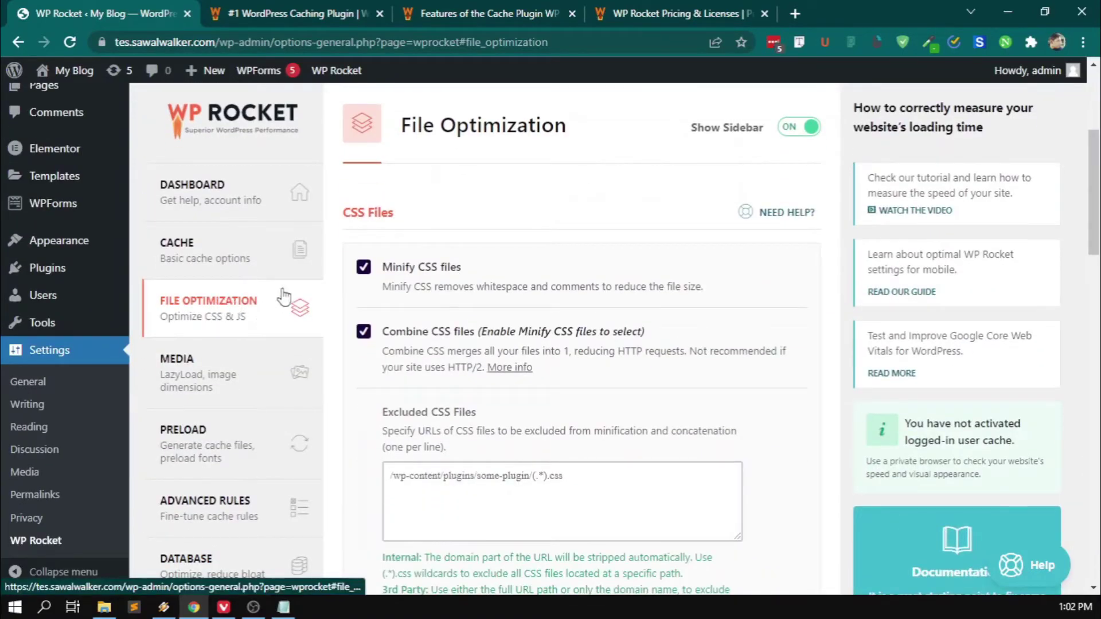
scroll(753, 251, "down", 1)
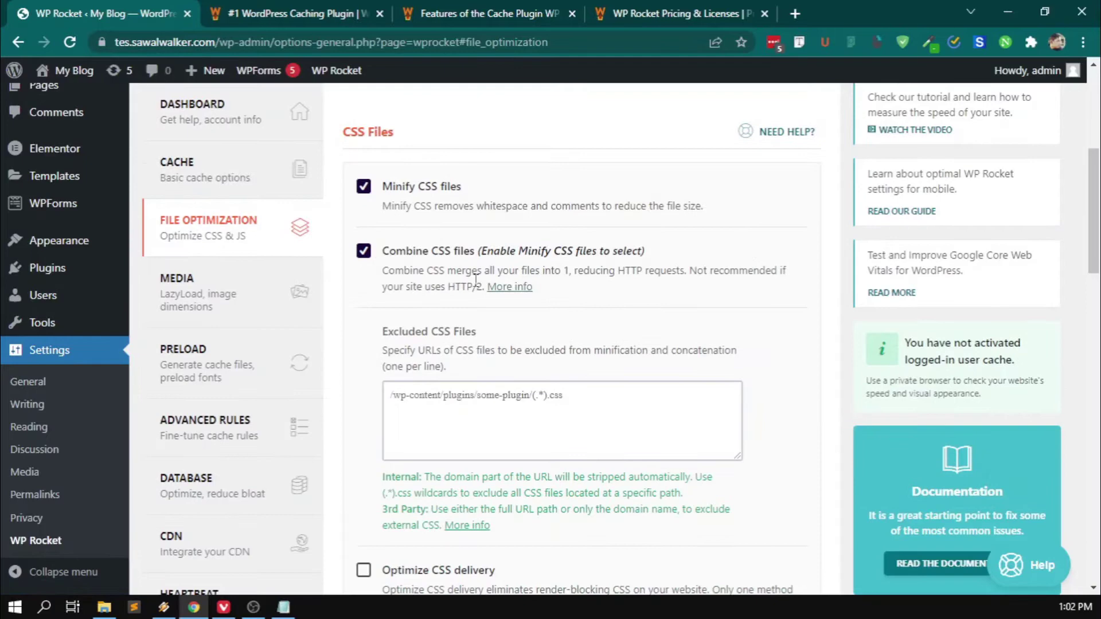
Open WP Rocket's Media settings and enable LazyLoad for images and for iframes and videos.
left_click(235, 293)
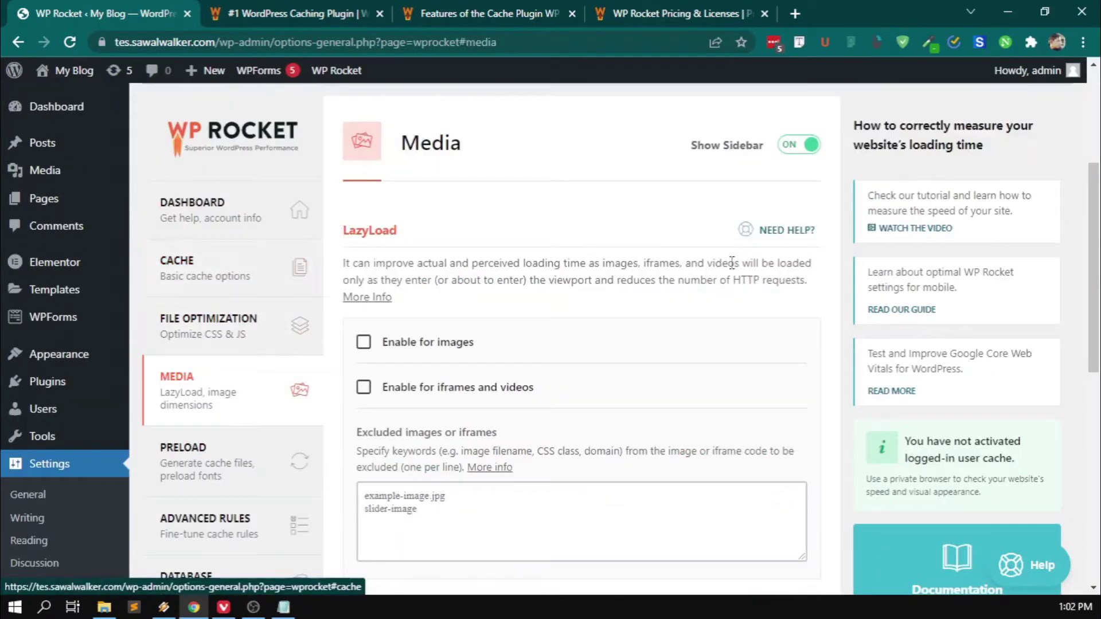
scroll(730, 261, "down", 1)
scroll(732, 265, "up", 1)
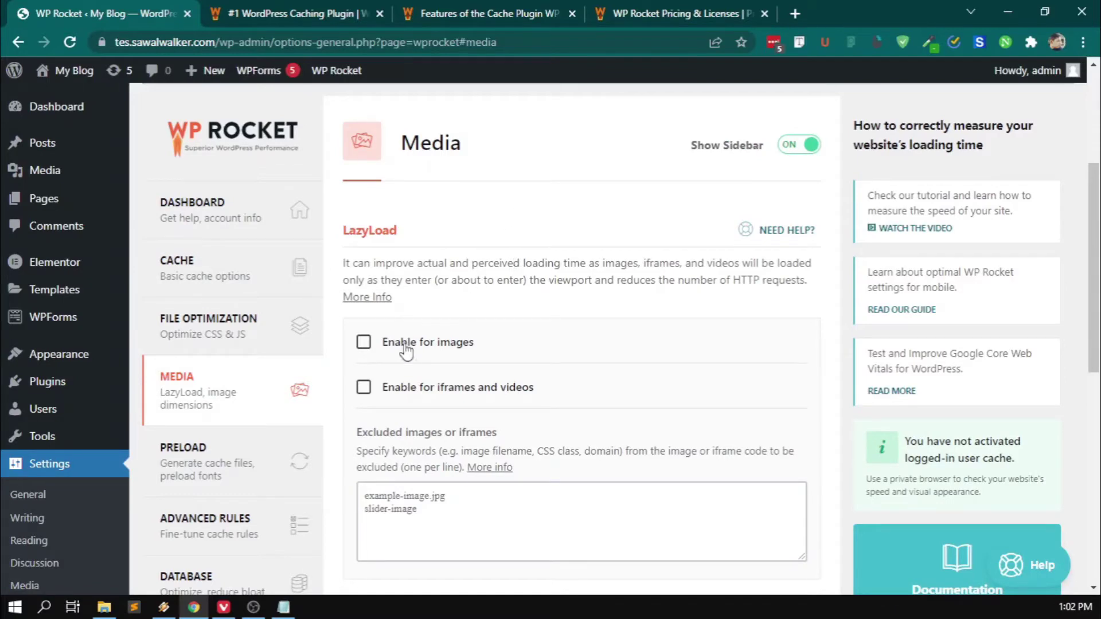
left_click(363, 343)
scroll(497, 327, "down", 1)
left_click(365, 388)
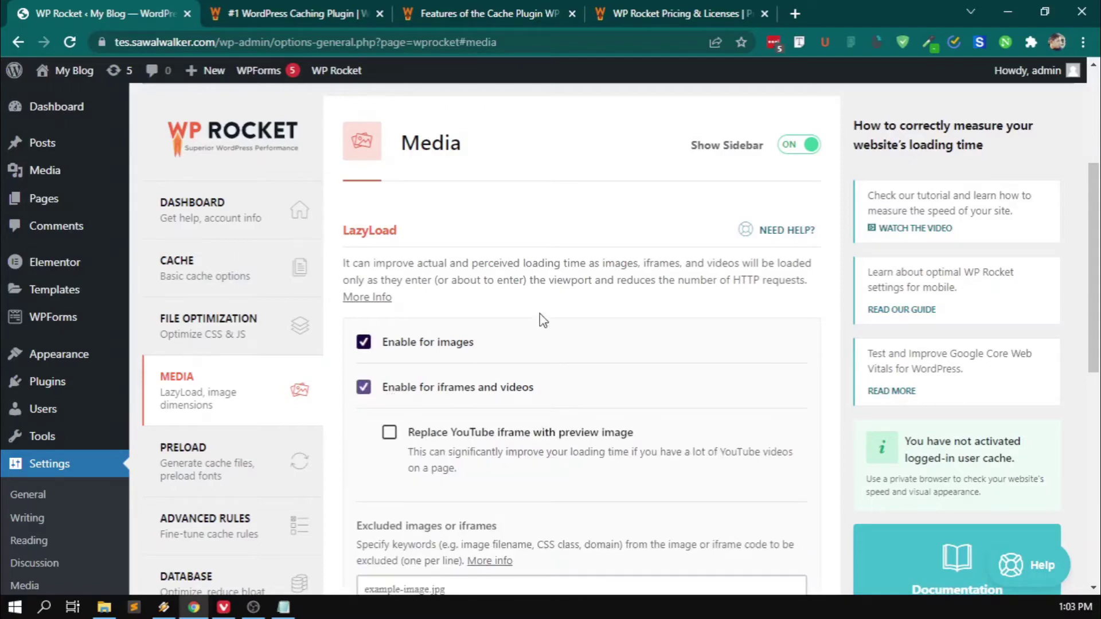
Enable replacing YouTube iframes with a preview image in the LazyLoad settings.
scroll(694, 322, "down", 3)
scroll(643, 334, "up", 1)
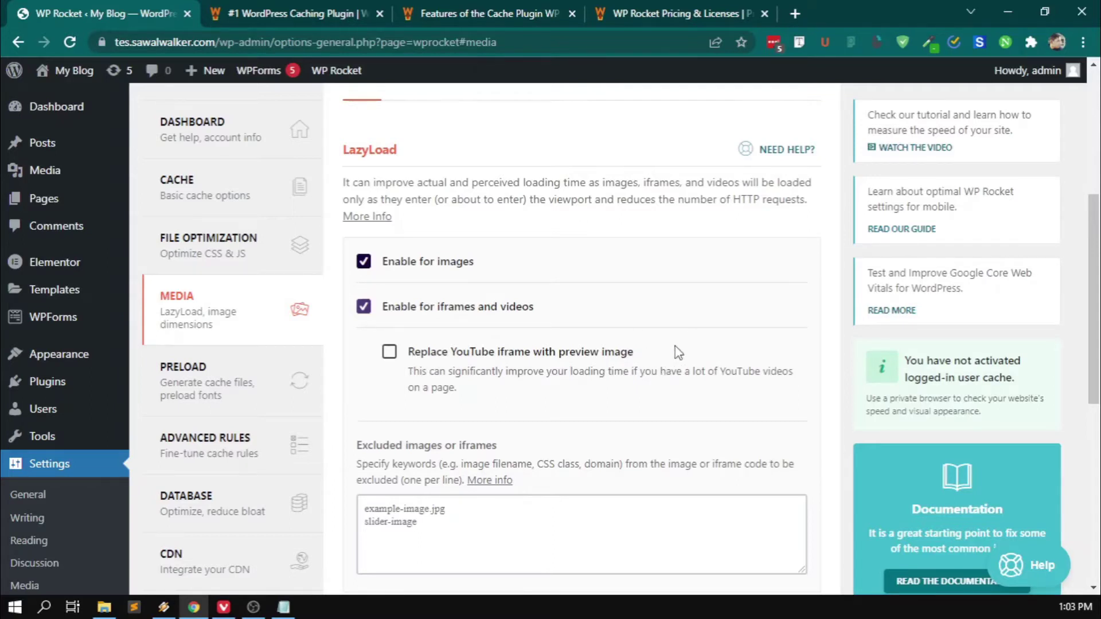
left_click(405, 351)
scroll(759, 369, "down", 2)
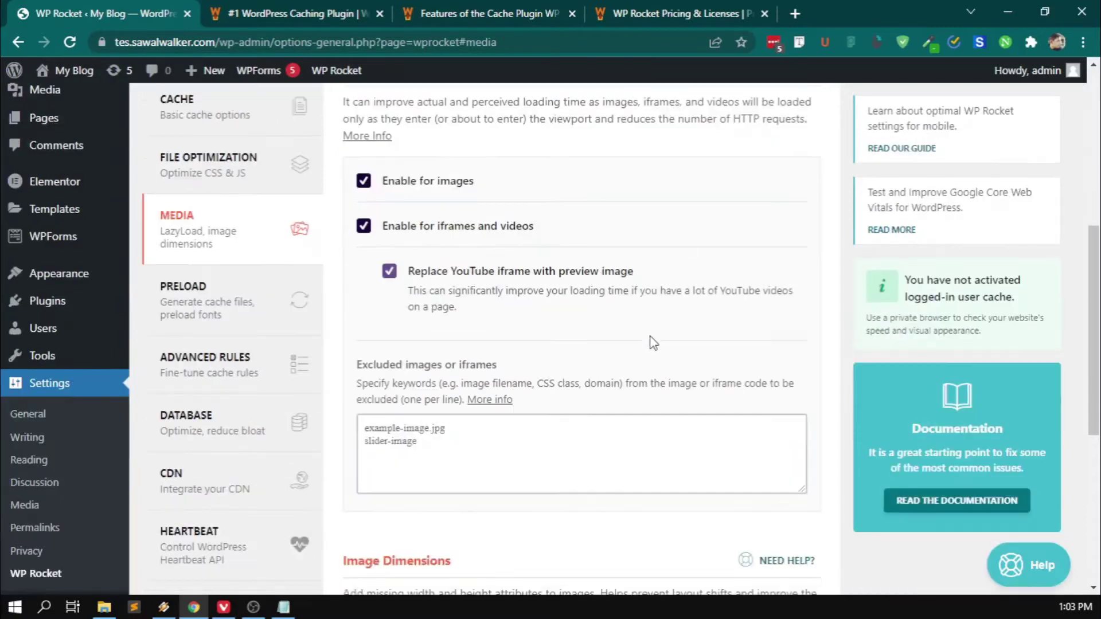
scroll(654, 333, "up", 1)
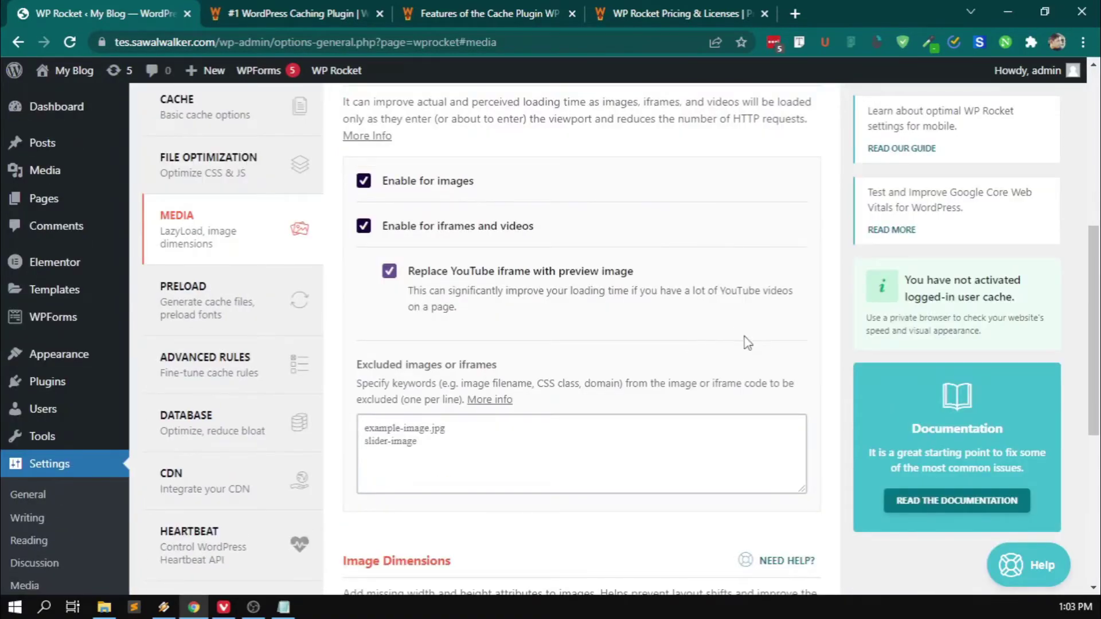
Exclude logo.png from LazyLoad in the Excluded images or iframes field.
left_click(436, 454)
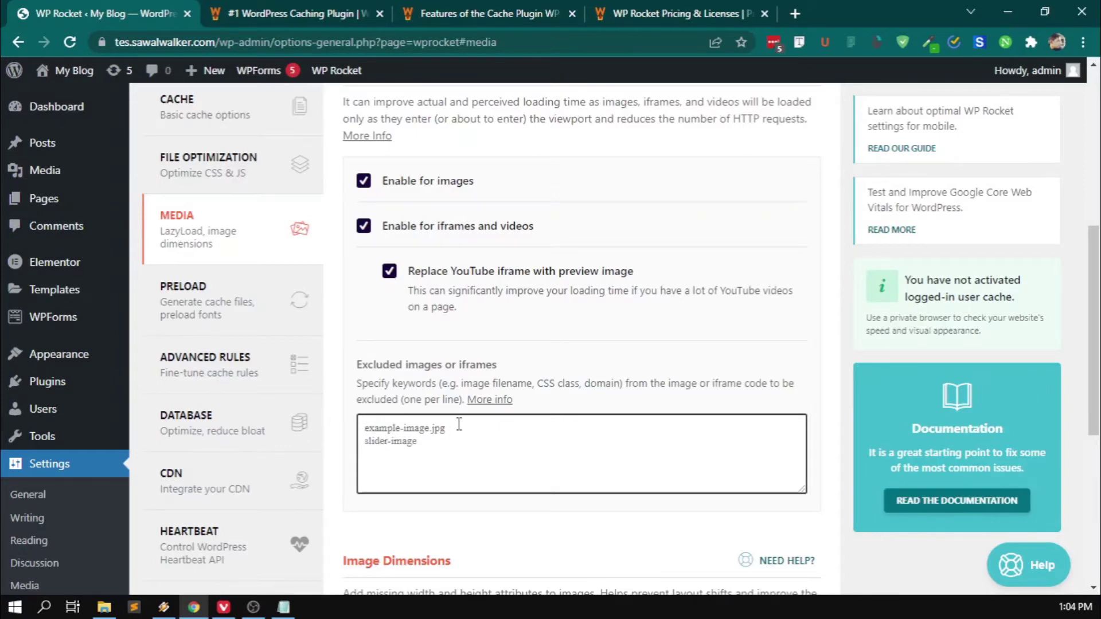
type("logo.png")
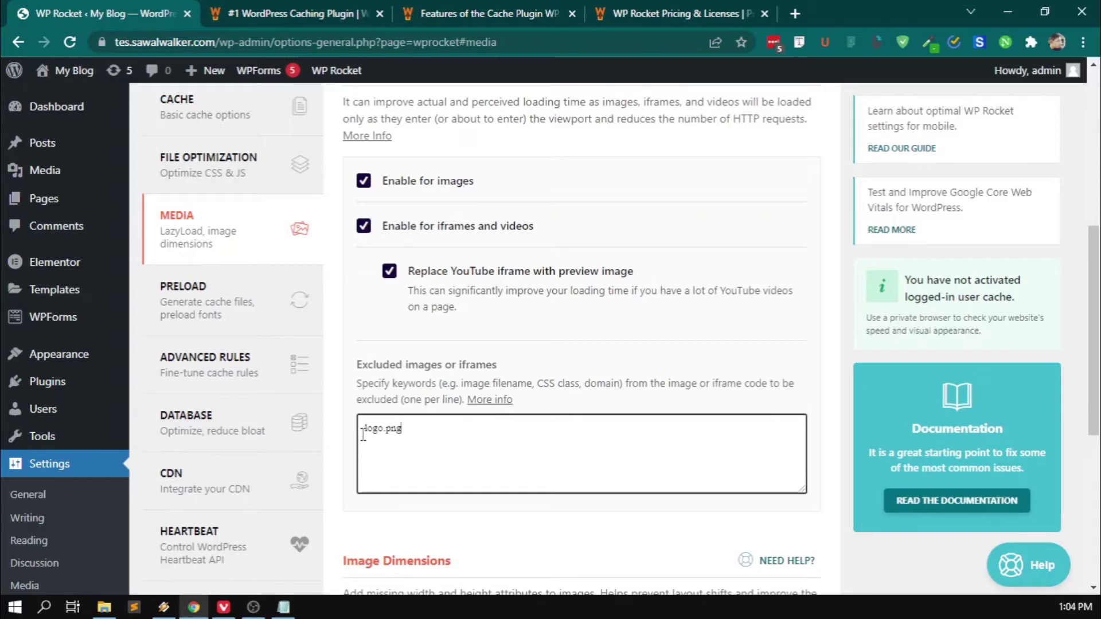
left_click_drag(364, 427, 383, 424)
left_click(432, 424)
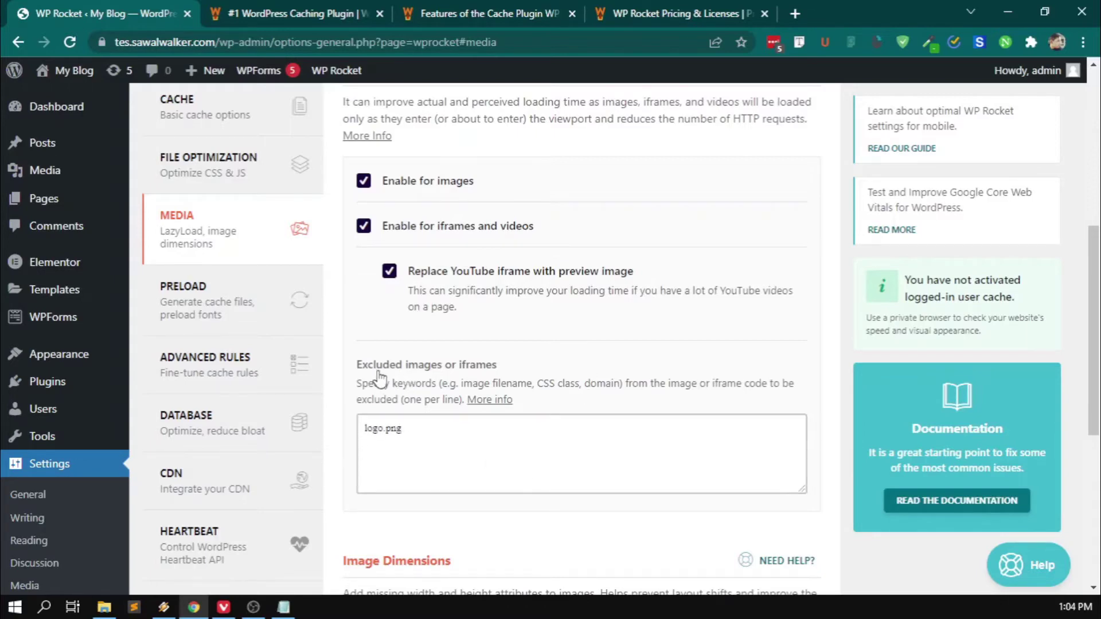
Examine the Image Dimensions section and its description of adding missing width and height attributes to images.
scroll(379, 386, "down", 1)
scroll(511, 429, "down", 2)
scroll(509, 426, "up", 2)
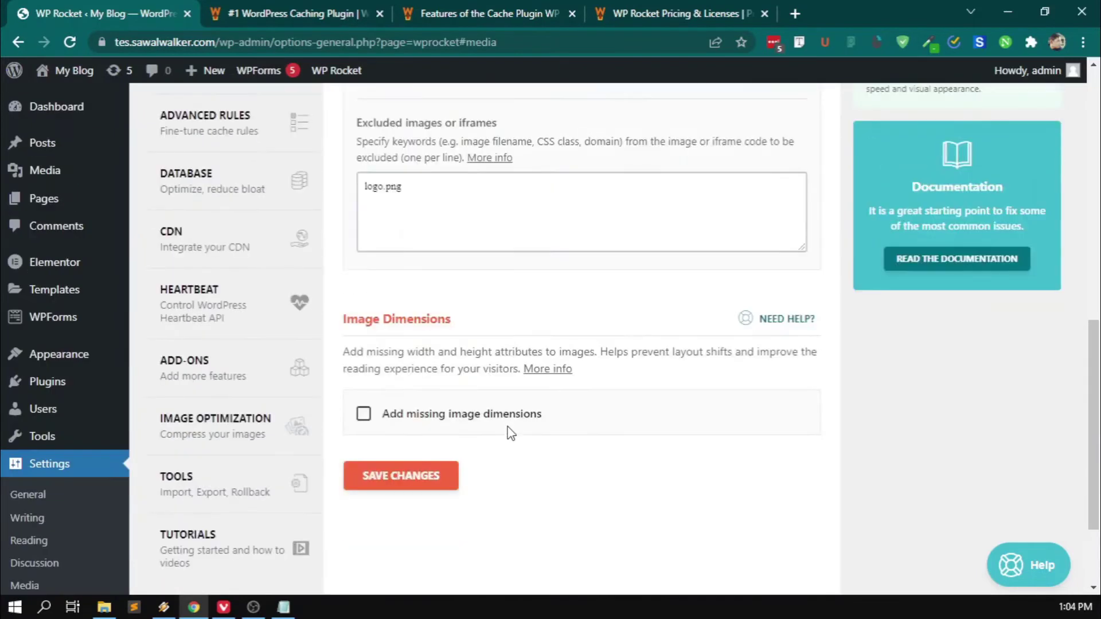
scroll(493, 428, "down", 1)
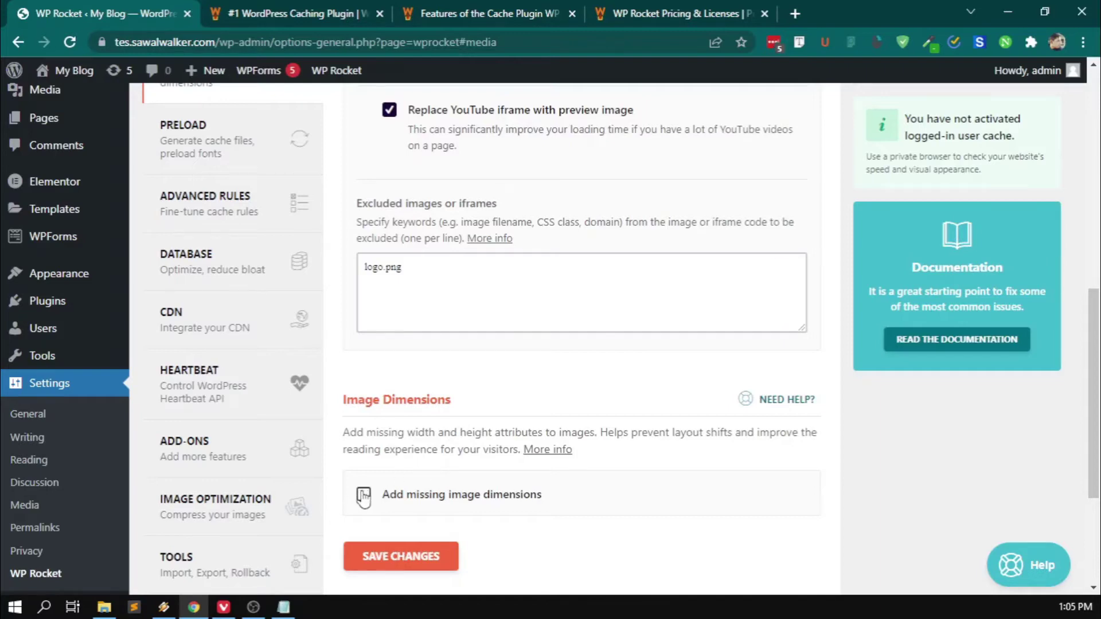
scroll(364, 499, "down", 2)
scroll(363, 498, "up", 2)
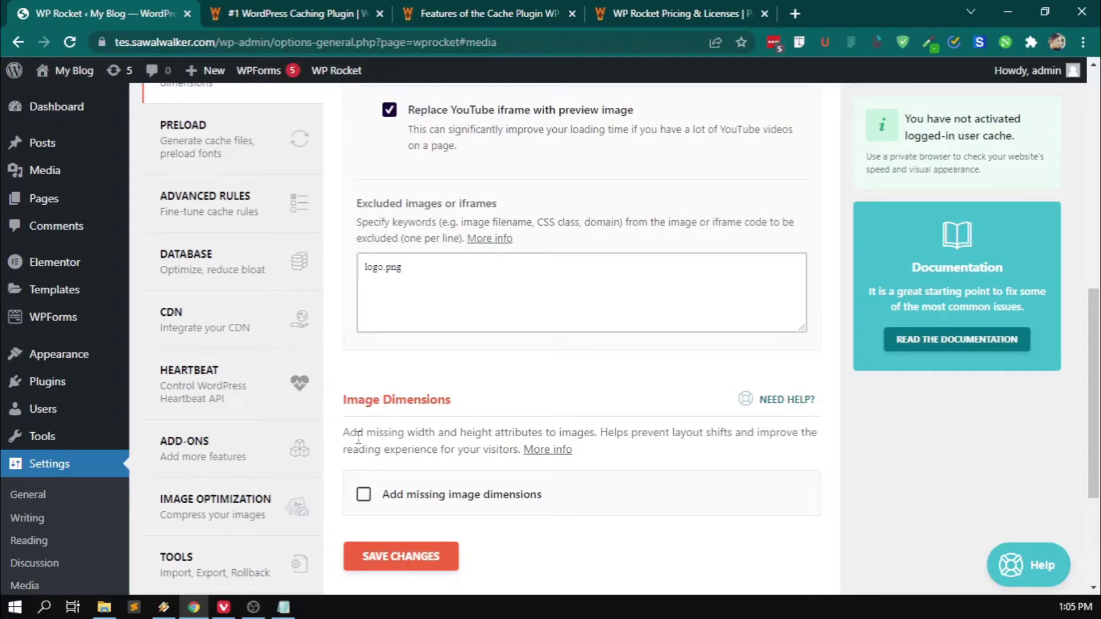
left_click_drag(342, 434, 793, 451)
left_click(793, 451)
Try out the Add missing image dimensions option and look over the Media settings again.
left_click(419, 506)
left_click(414, 503)
scroll(499, 493, "up", 7)
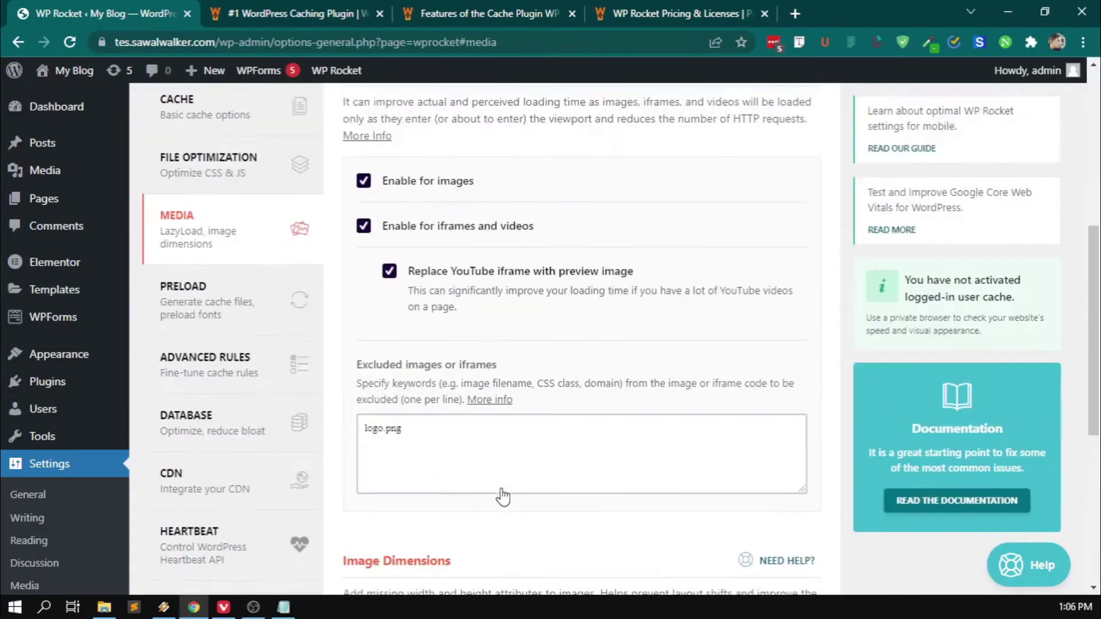
scroll(499, 487, "down", 3)
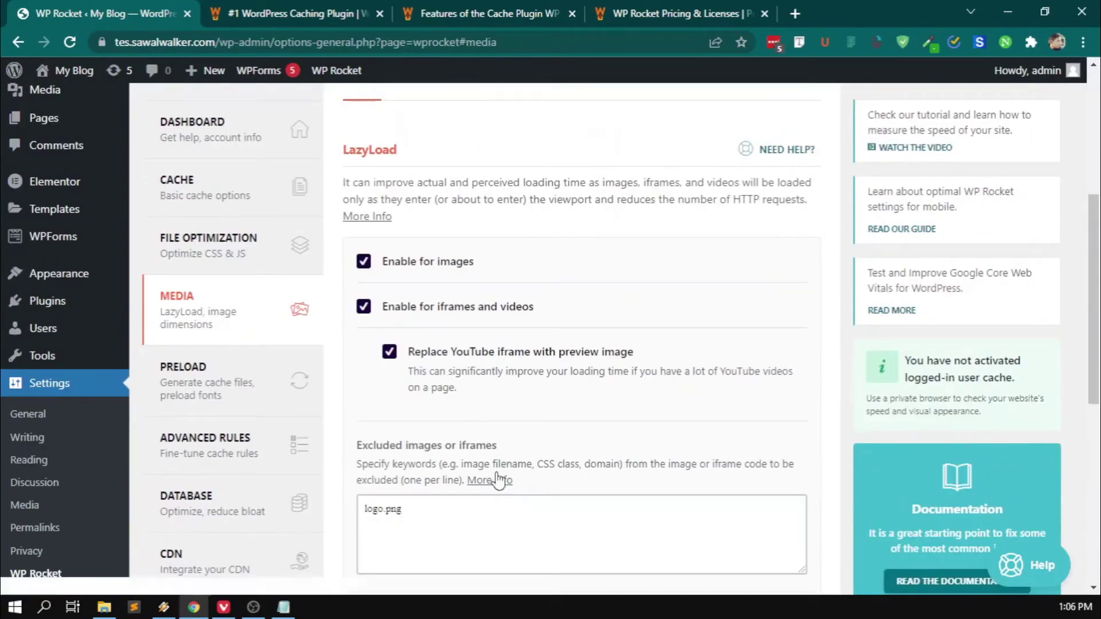
Open WP Rocket's Preload settings and activate sitemap-based cache preloading.
left_click(208, 389)
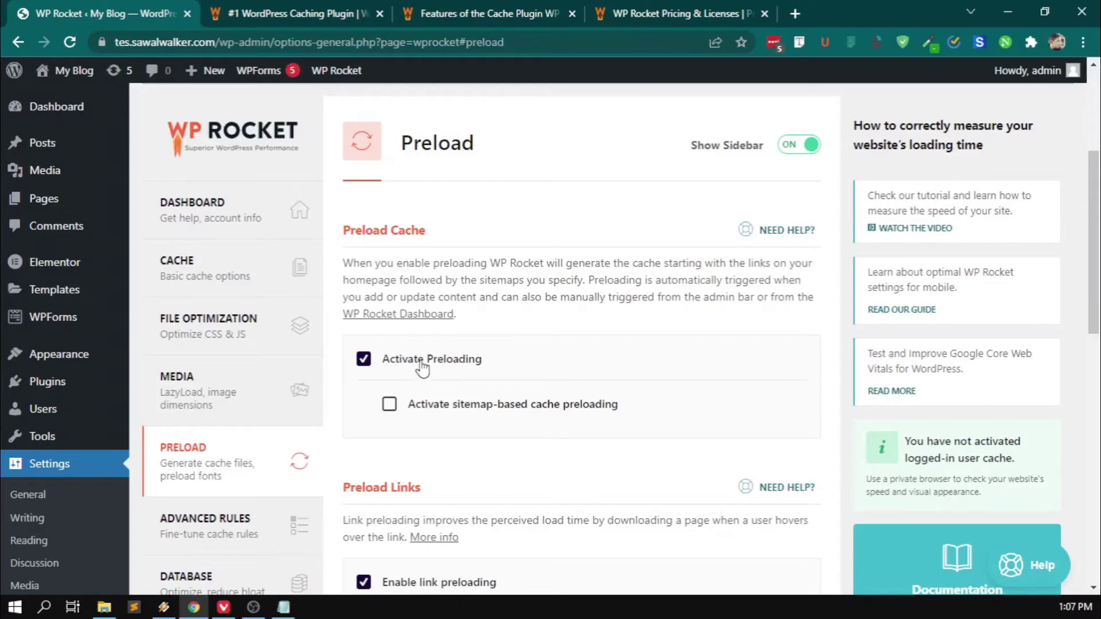
left_click(401, 404)
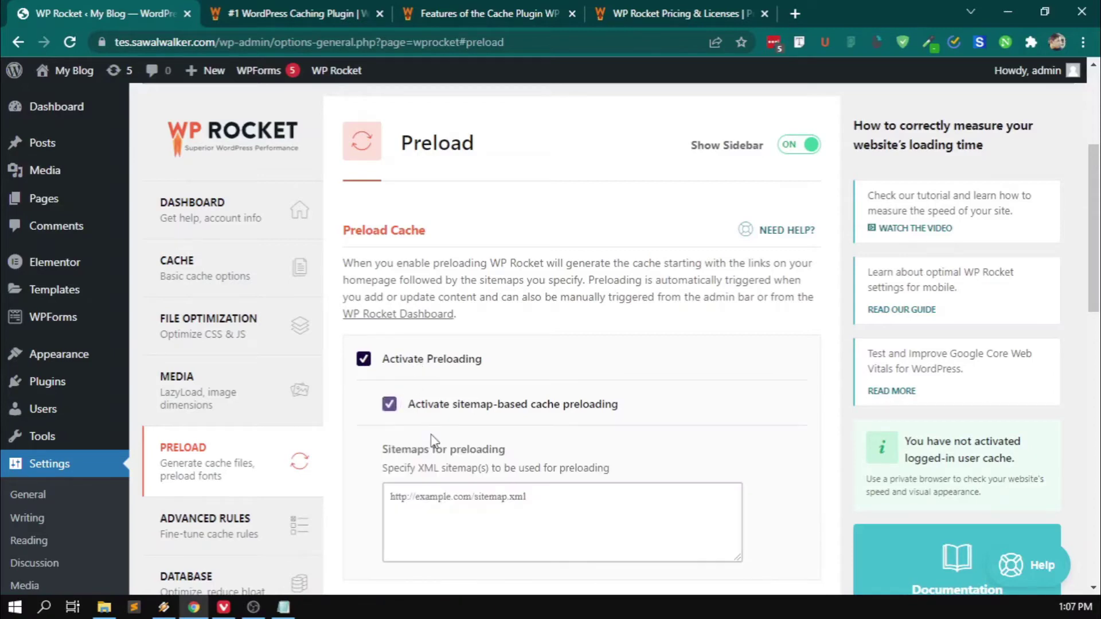
scroll(424, 404, "down", 3)
scroll(441, 405, "up", 1)
scroll(449, 405, "up", 2)
right_click(73, 71)
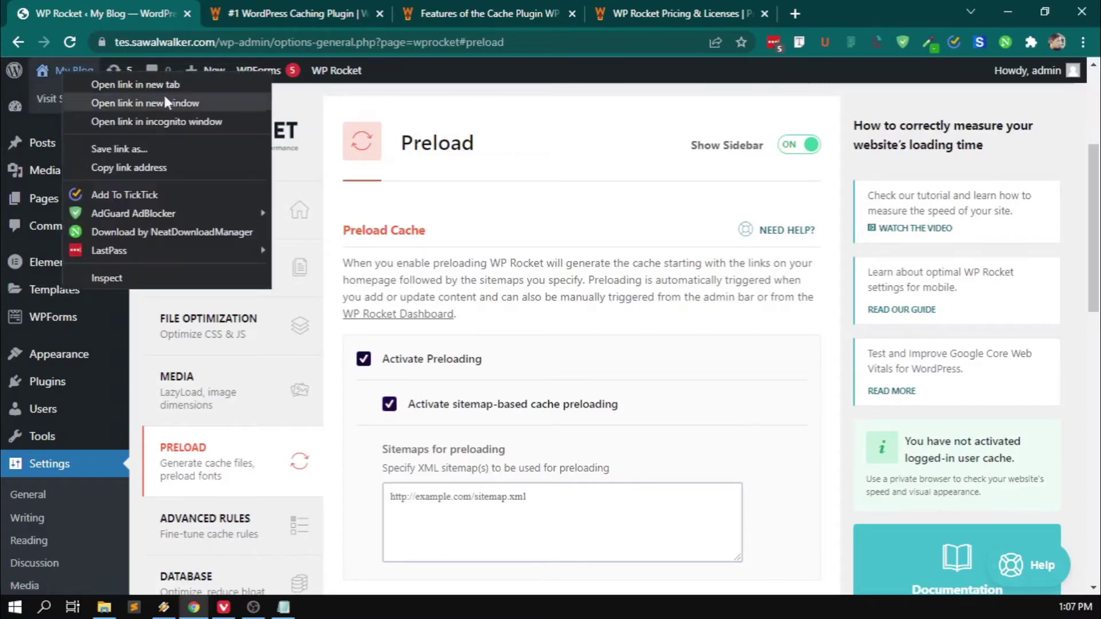
left_click(169, 165)
left_click(571, 496)
key("ctrl+v")
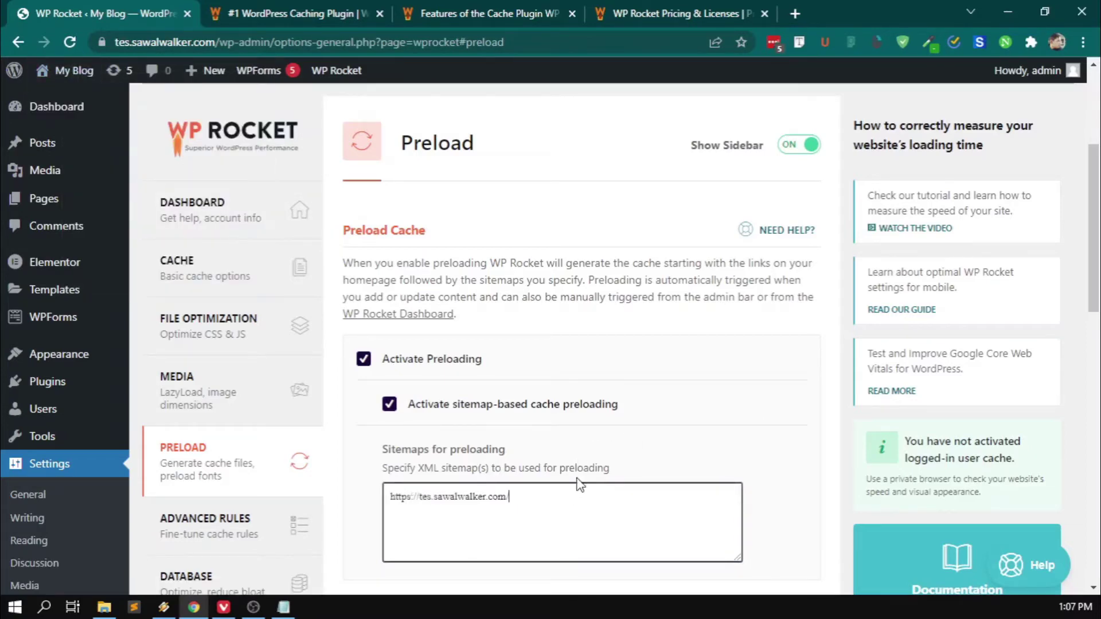
type("sitemap.xml")
key("ctrl+a")
key("BackSpace")
key("ctrl+v")
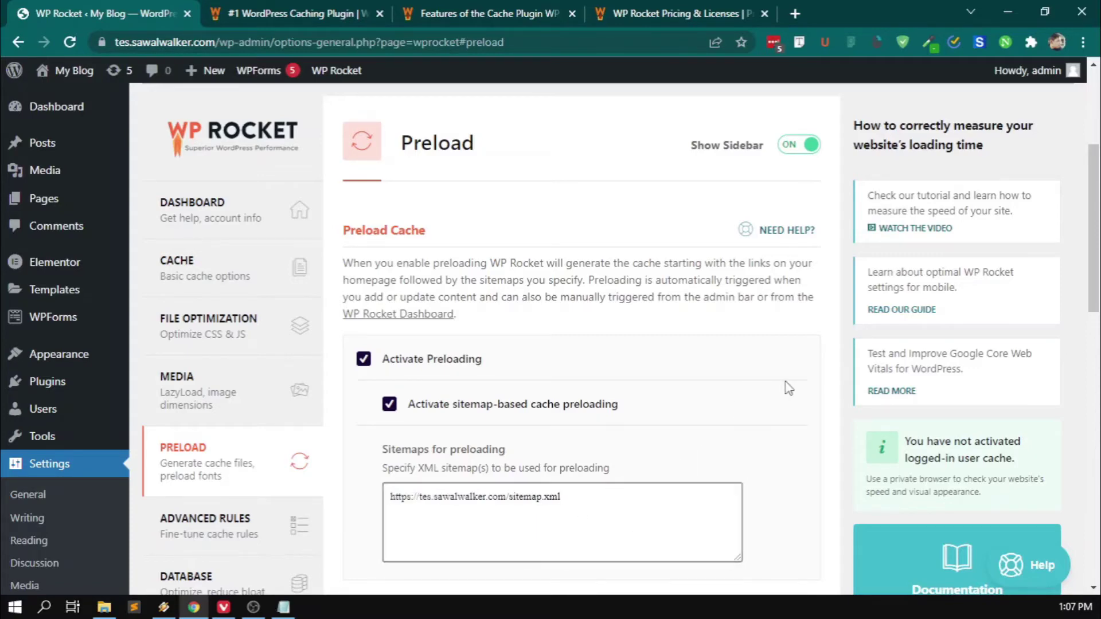
Disable link preloading in the Preload Links section and view the Prefetch DNS Requests section.
scroll(752, 392, "down", 1)
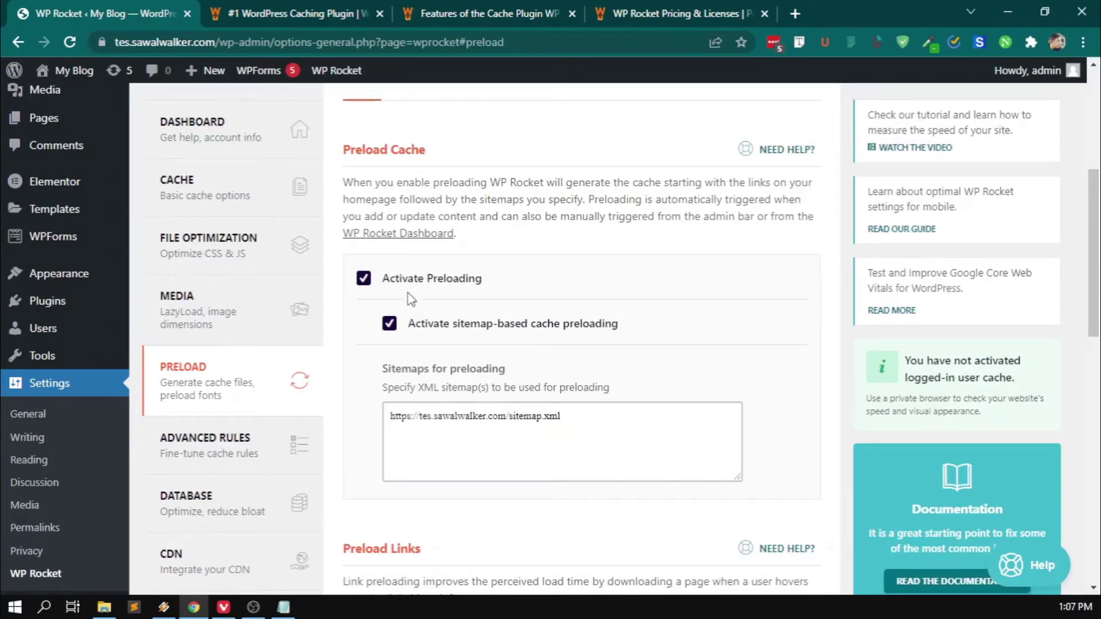
scroll(427, 296, "down", 2)
scroll(431, 292, "up", 1)
scroll(433, 293, "down", 4)
scroll(436, 296, "up", 1)
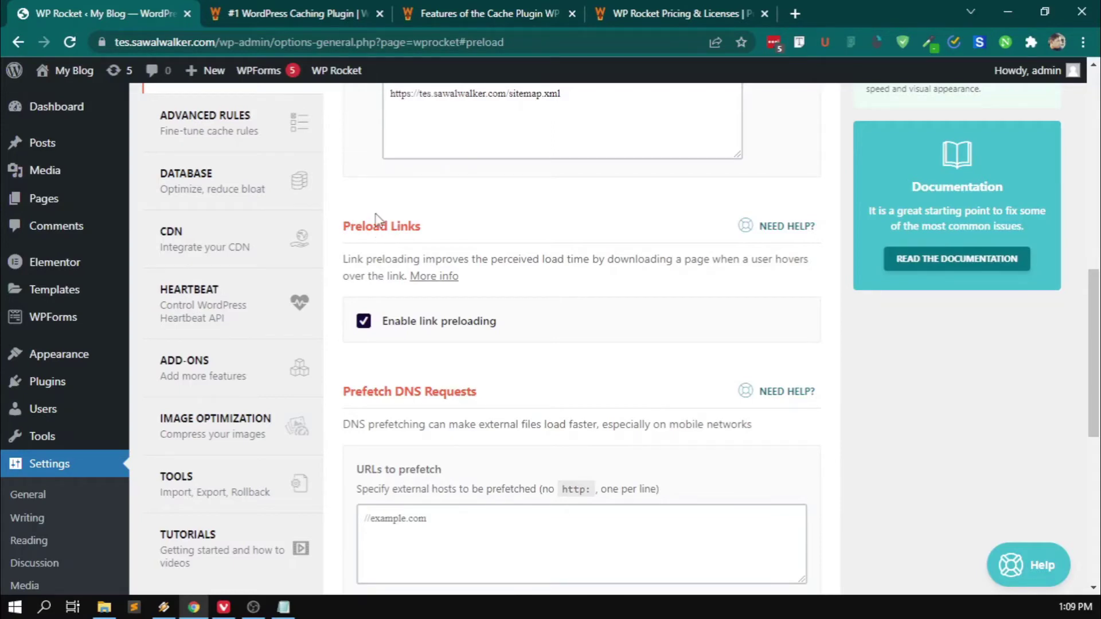
left_click(369, 324)
scroll(761, 333, "down", 2)
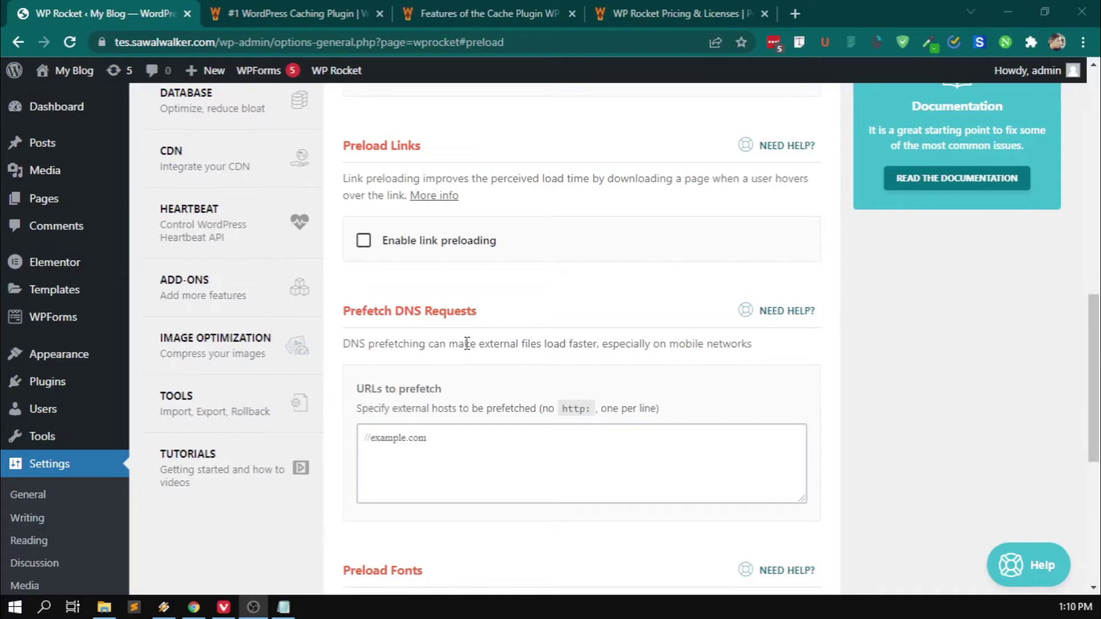
left_click(650, 370)
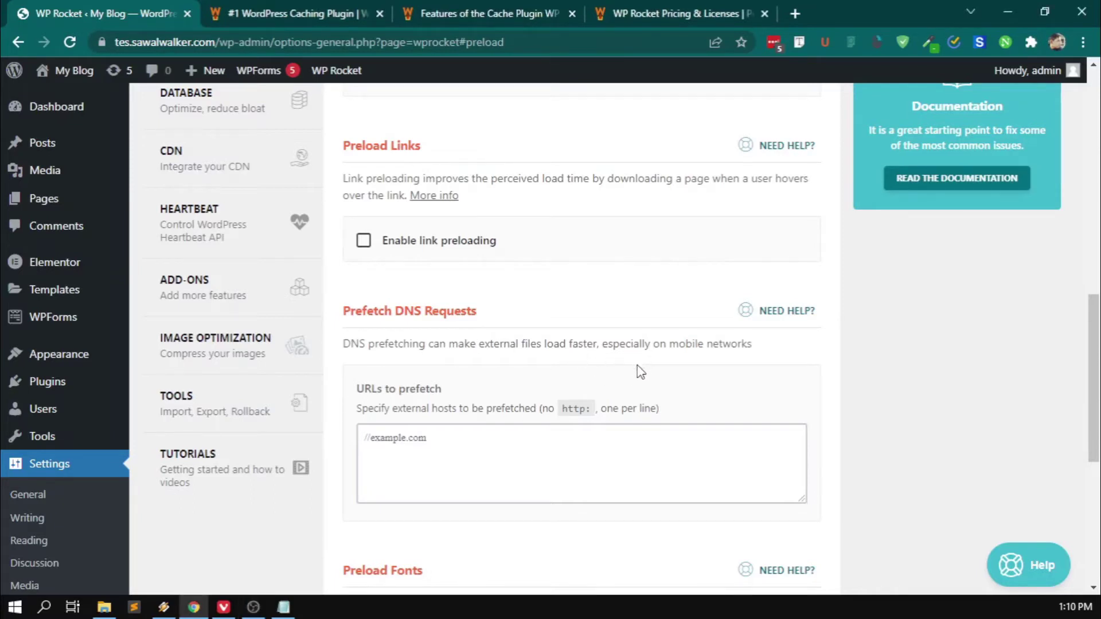
Add //pagead2.googlesyndication.com as the first host under URLs to prefetch in the Prefetch DNS Requests section.
scroll(624, 354, "down", 1)
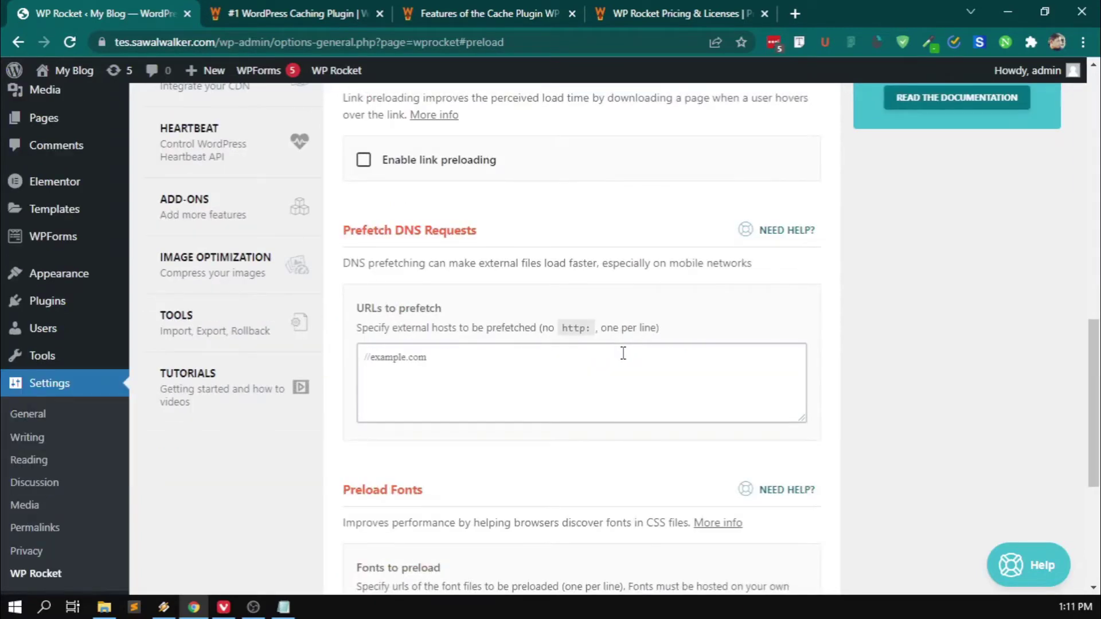
scroll(623, 353, "down", 1)
left_click(560, 294)
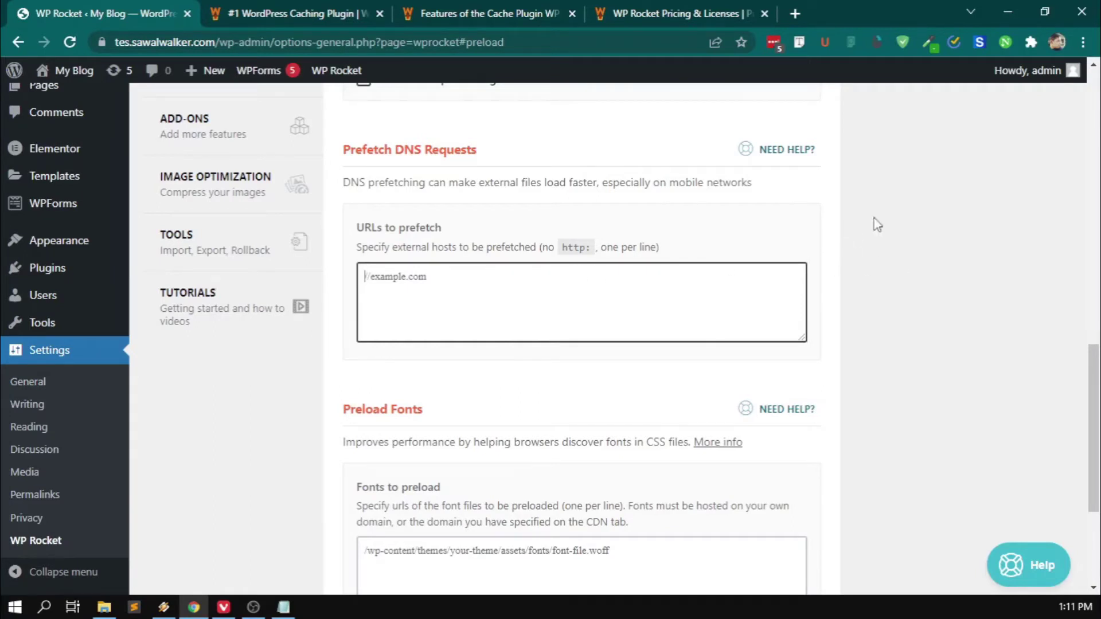
left_click(904, 198)
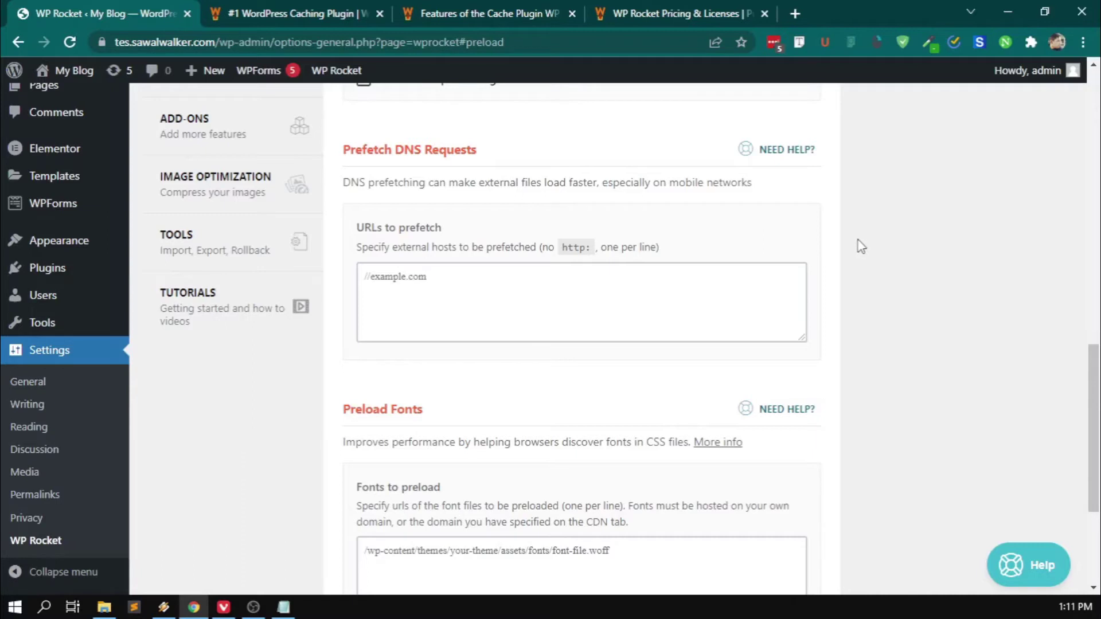
left_click(697, 287)
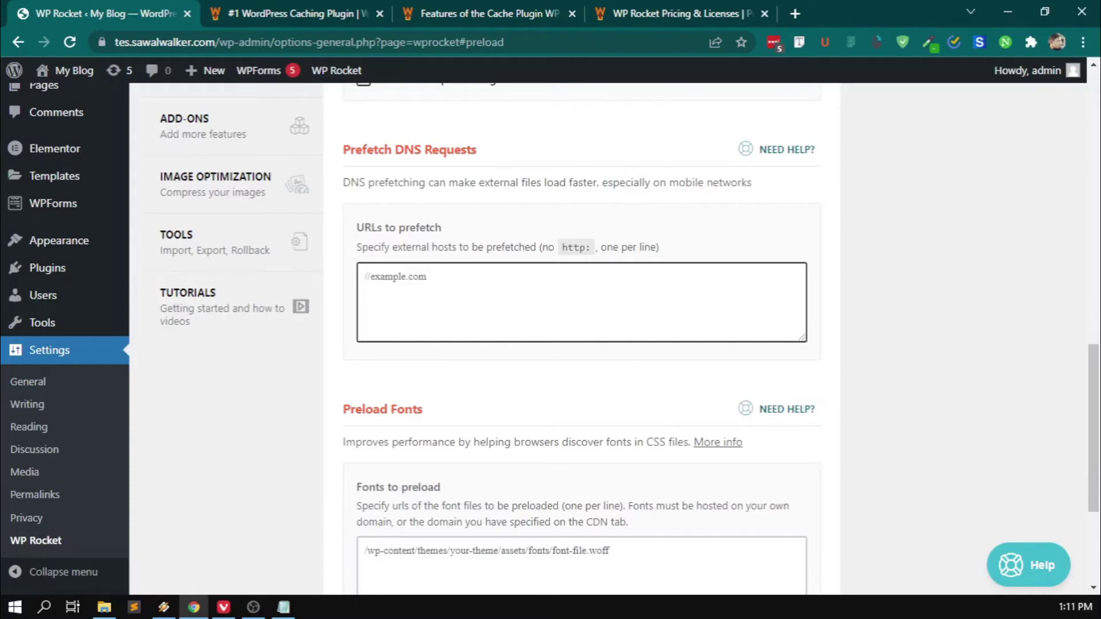
key("alt+Tab")
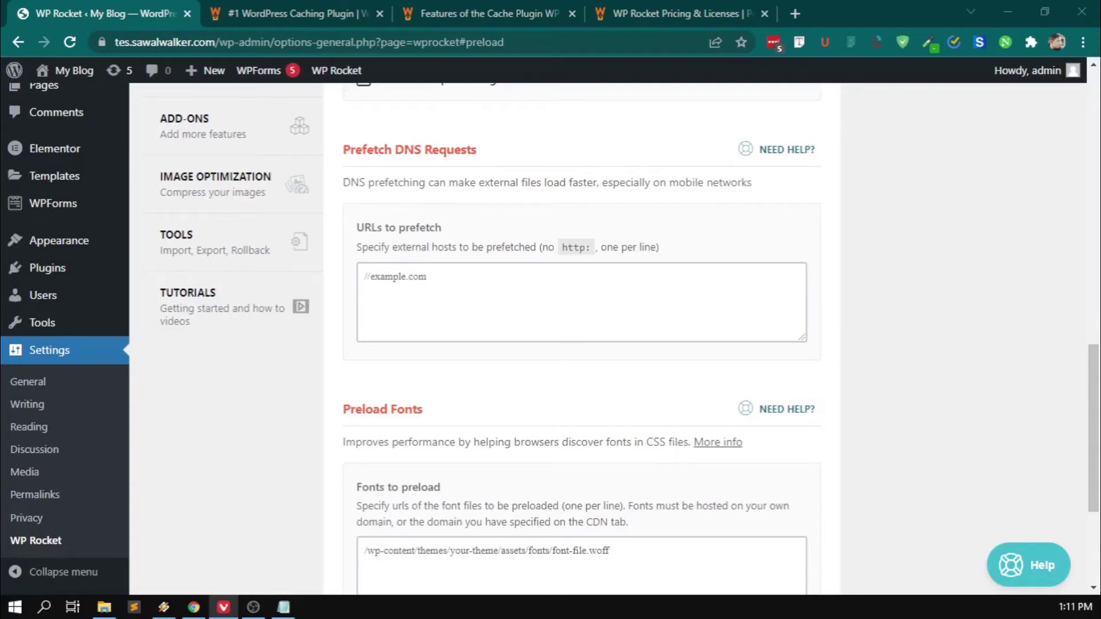
left_click(557, 295)
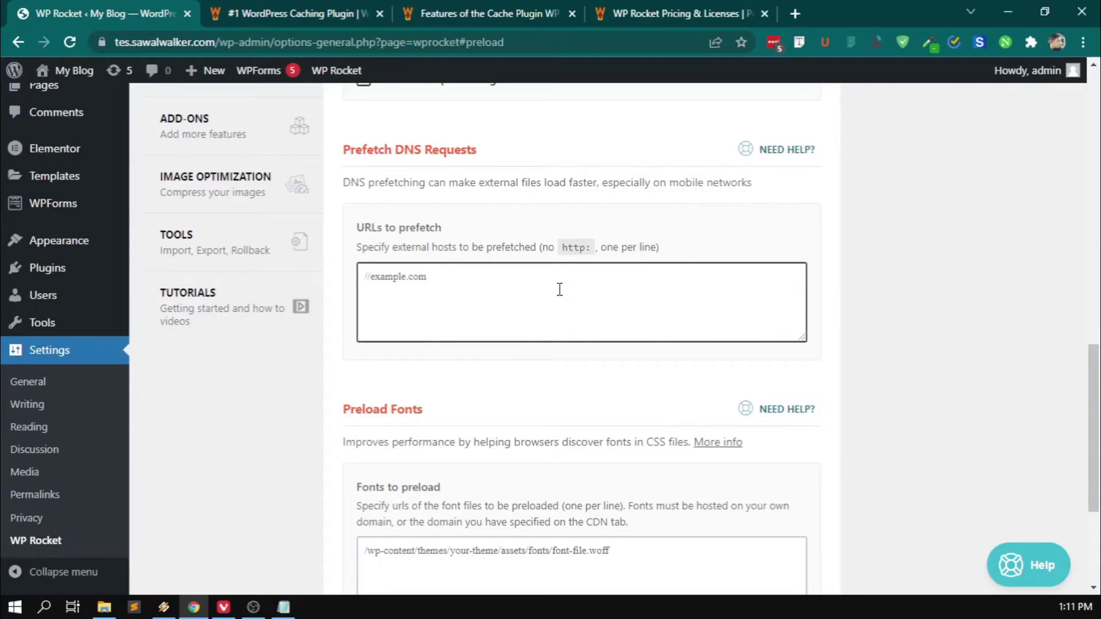
type("//pagead2.googlesyndication.com")
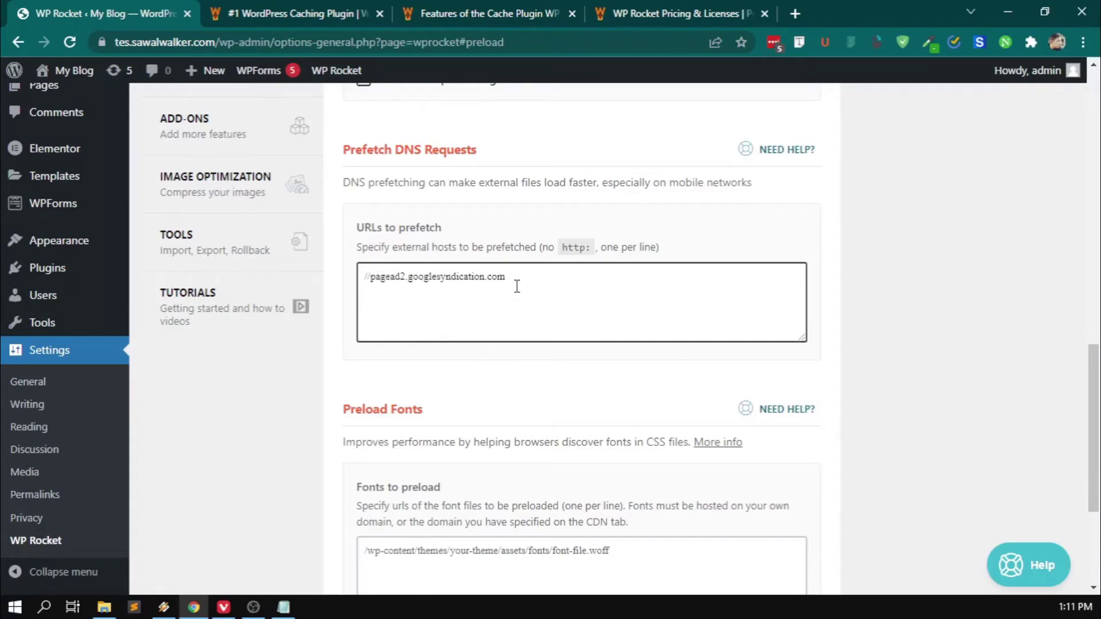
left_click_drag(517, 281, 352, 288)
left_click(548, 277)
left_click_drag(370, 277, 566, 273)
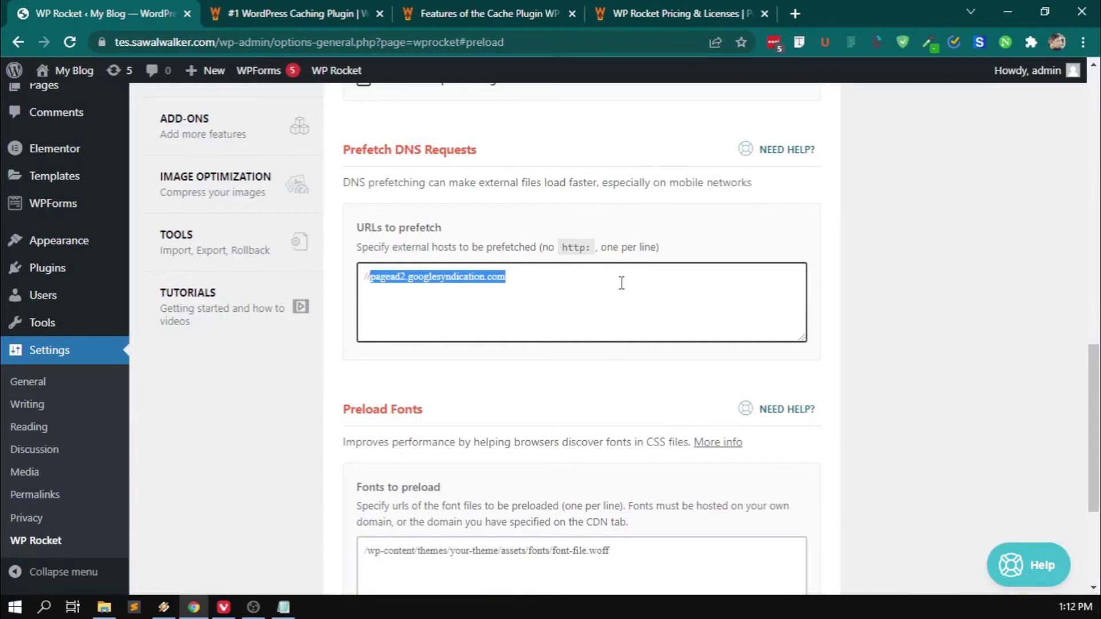
left_click(576, 296)
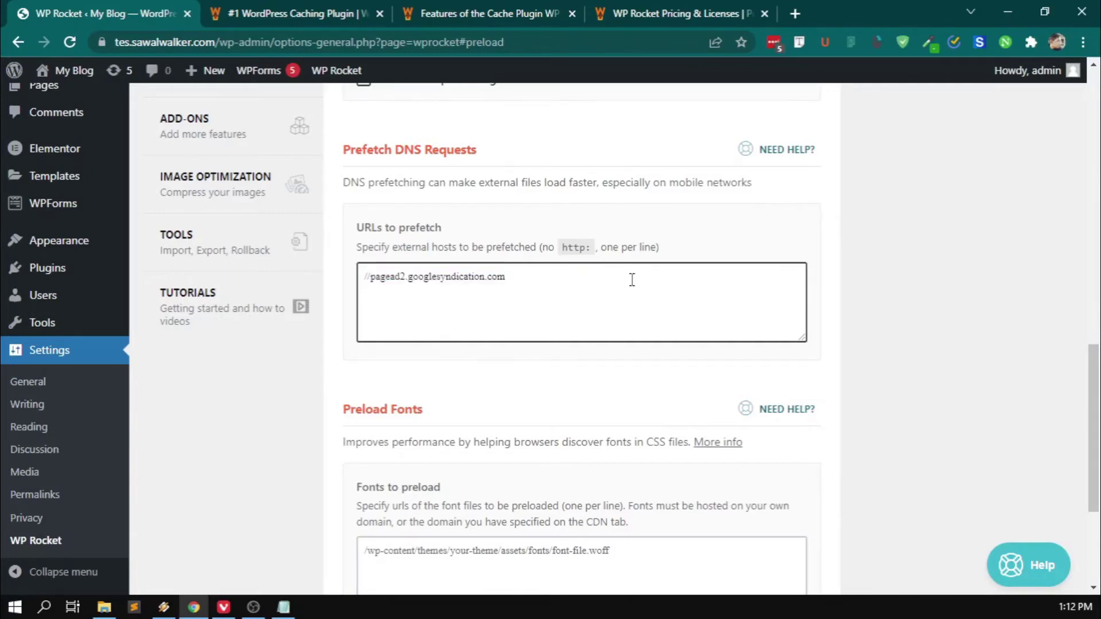
mouse_move(364, 277)
left_mouse_down()
mouse_move(597, 276)
mouse_move(356, 275)
left_mouse_up()
left_click(583, 279)
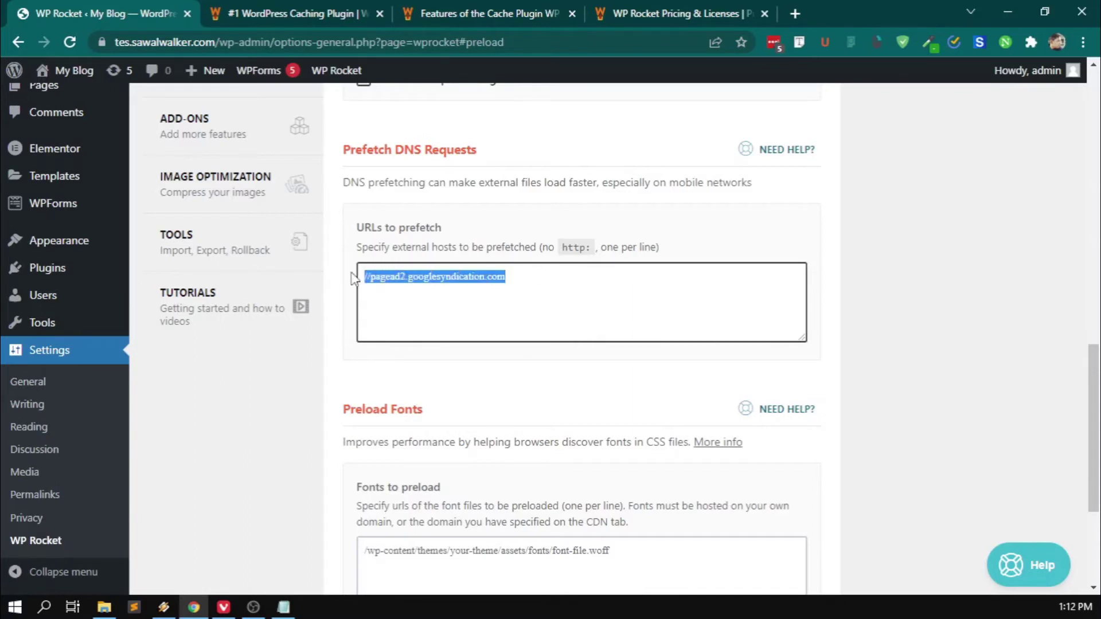
left_click(611, 278)
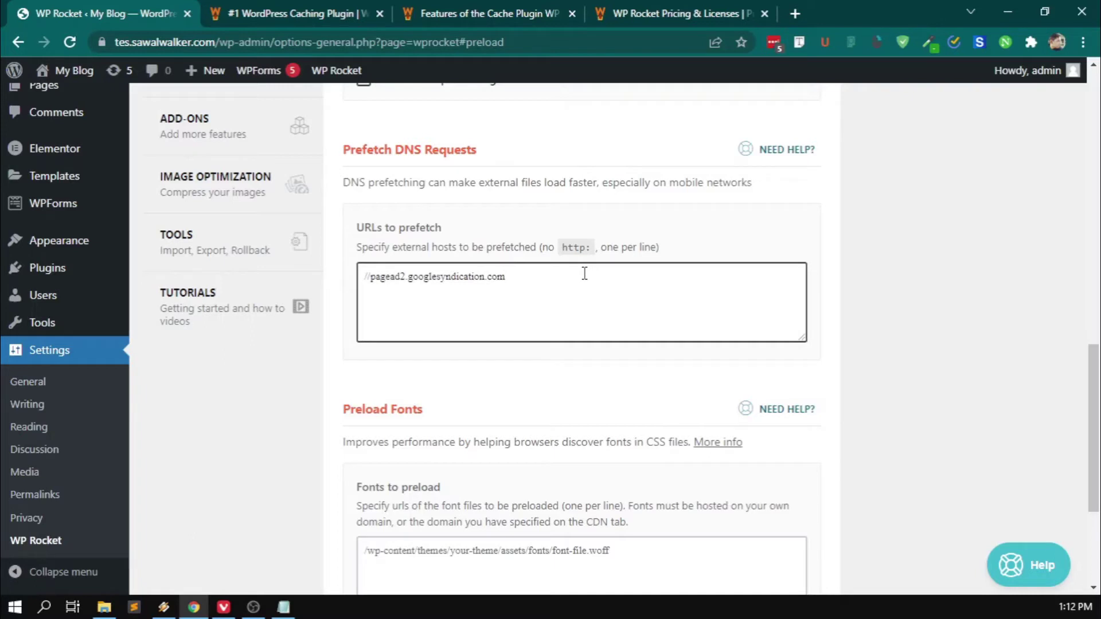
Add //fonts.googleapis.com on a new line below the first host in URLs to prefetch.
key("Return")
key("alt+Tab")
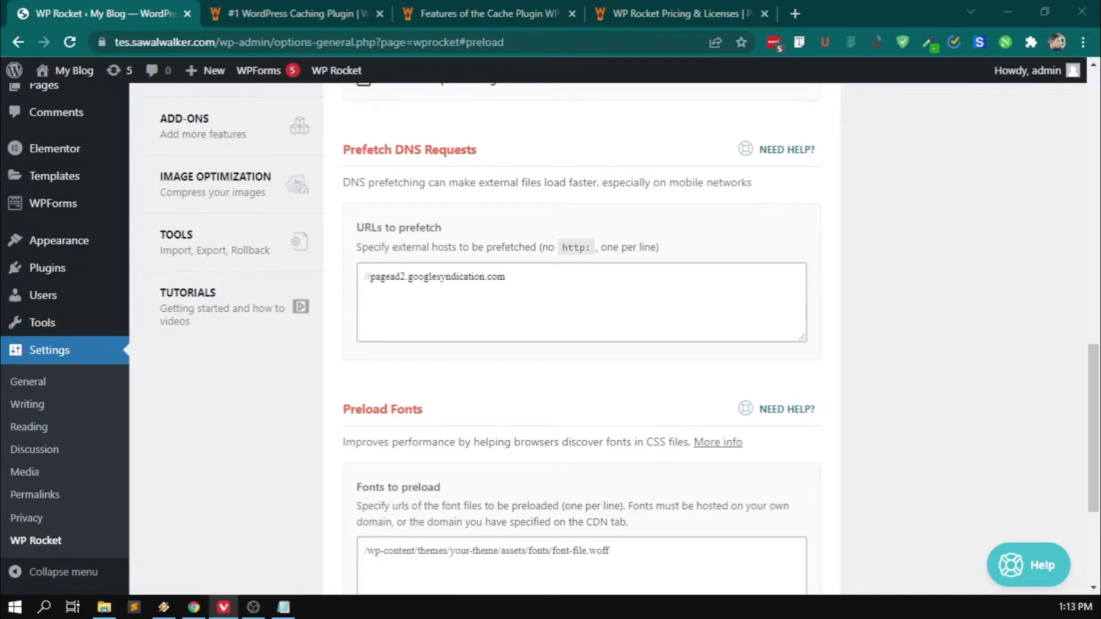
left_click(489, 302)
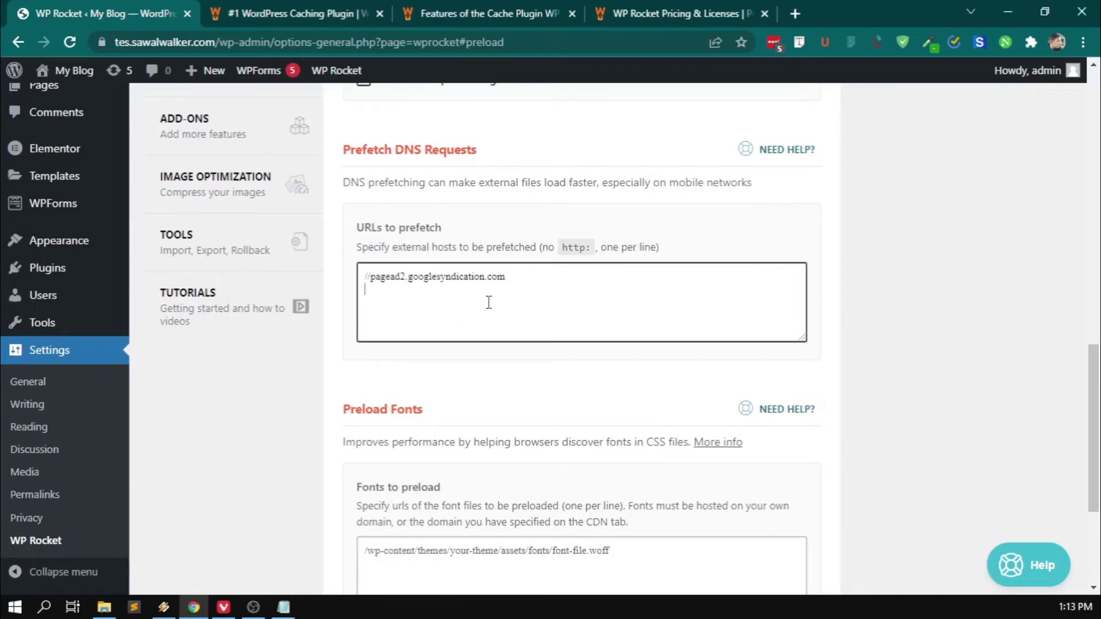
type("//fonts.googleapis.com")
key("BackSpace")
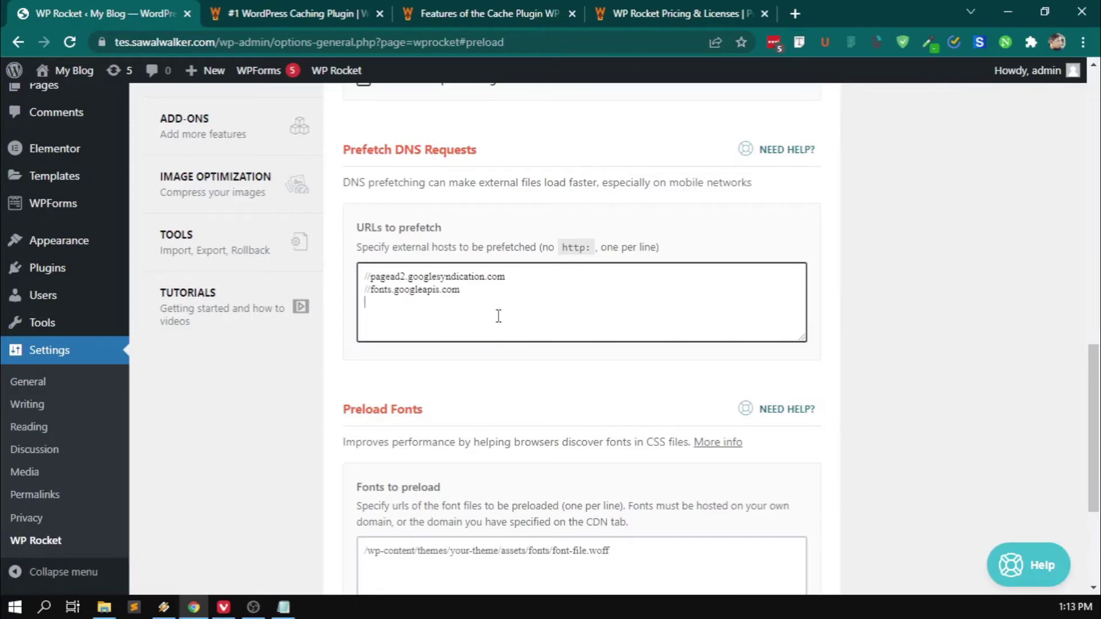
Add //fonts.gstatic.com on its own line below the other prefetch hosts.
key("alt+Tab")
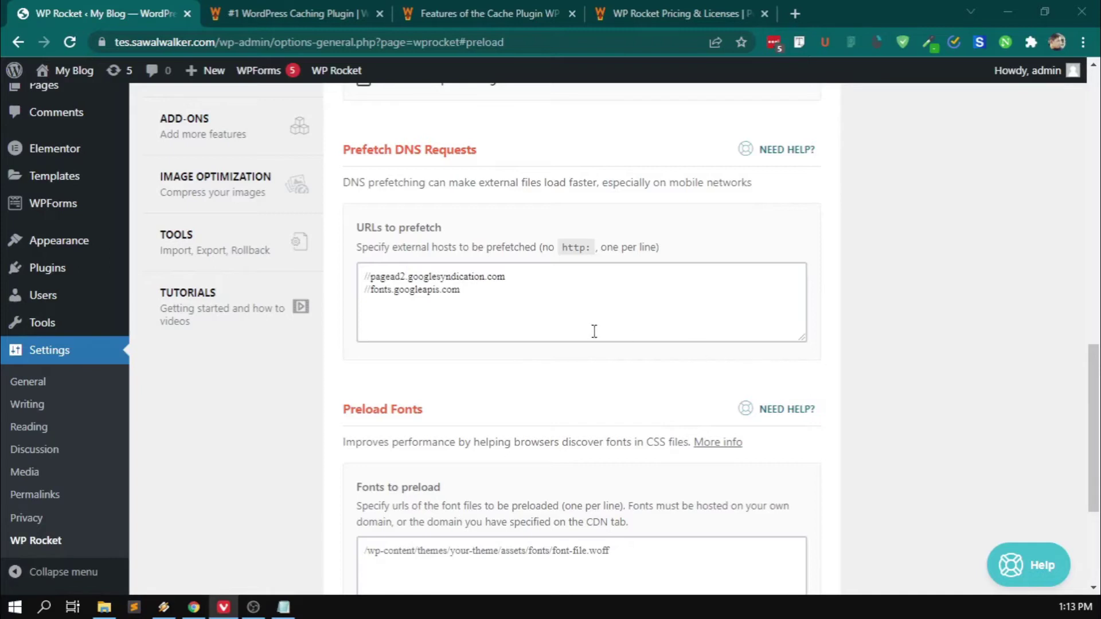
left_click(617, 301)
key("alt+Tab")
left_click(396, 315)
key("Return")
type("//fonts.gstatic.com")
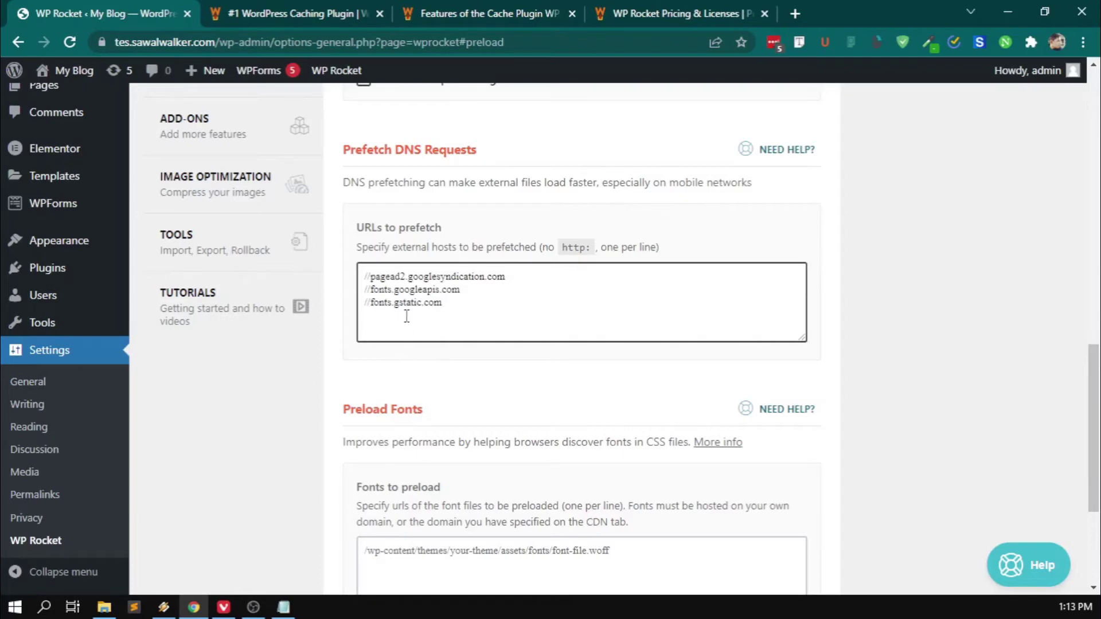
left_click_drag(457, 305, 358, 291)
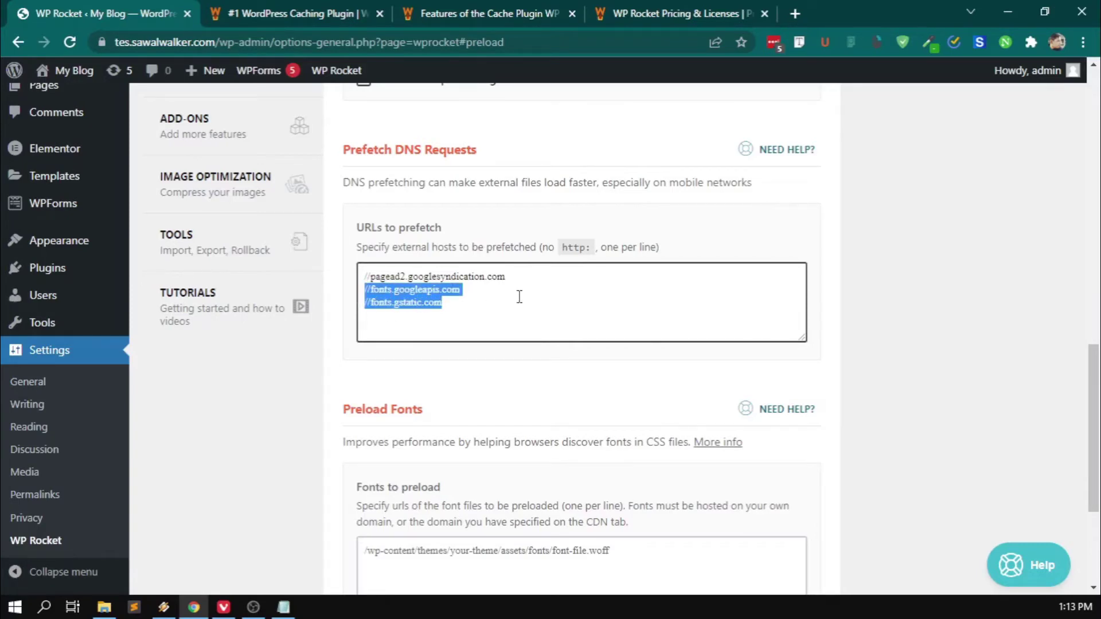
left_click(599, 301)
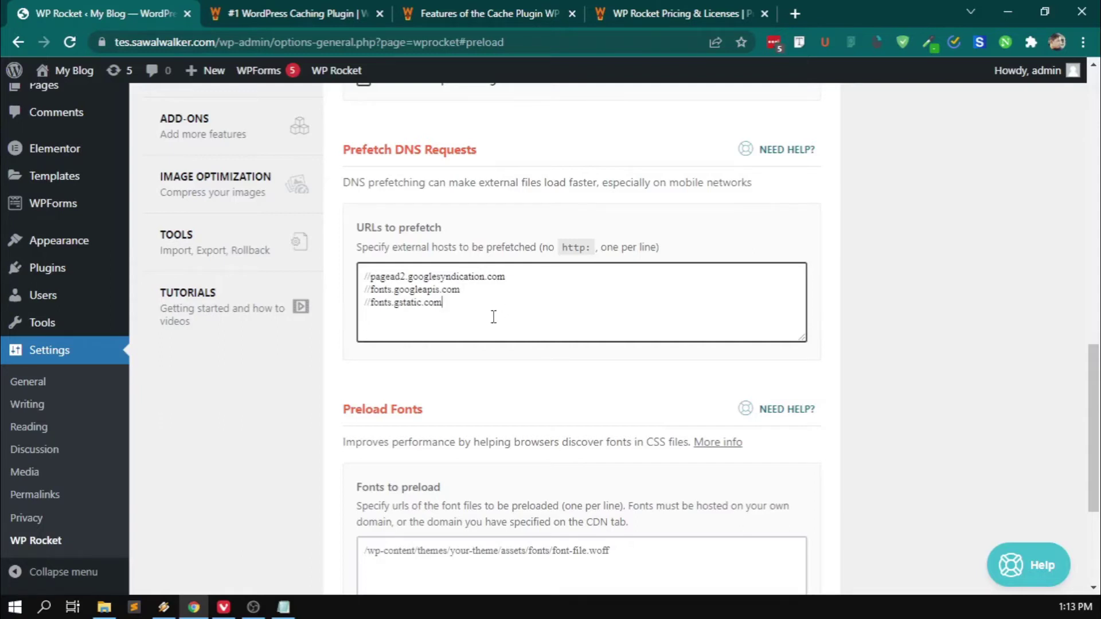
left_click_drag(458, 304, 360, 292)
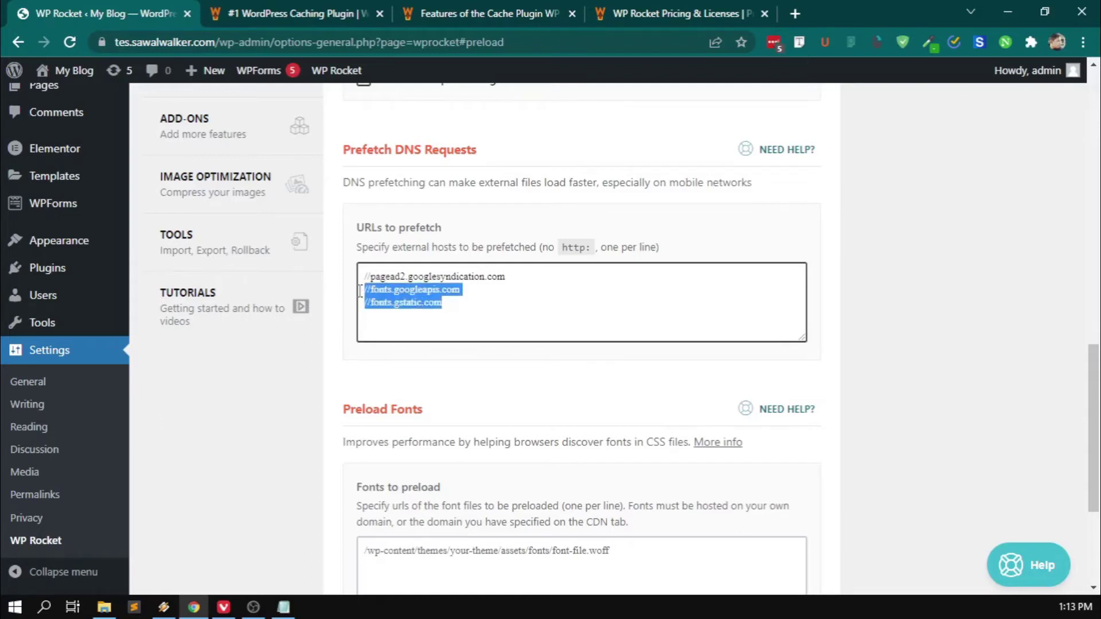
left_click(891, 215)
double_click(543, 304)
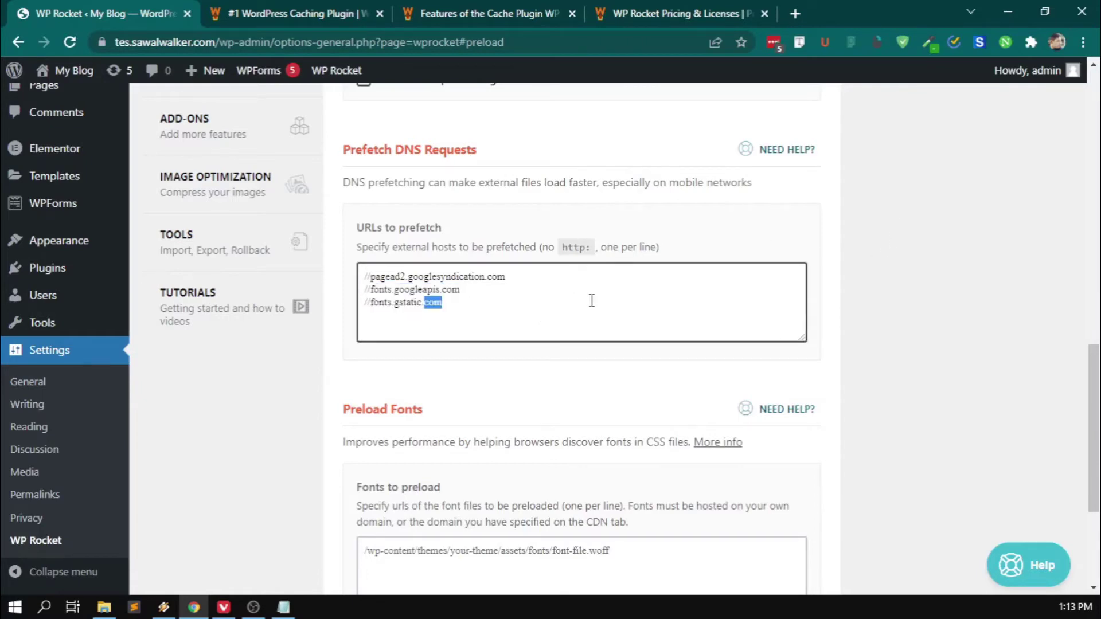
left_click(672, 308)
Look over the Preload settings, from the Preload Cache section down to Prefetch DNS Requests.
scroll(504, 410, "up", 3)
scroll(503, 410, "down", 1)
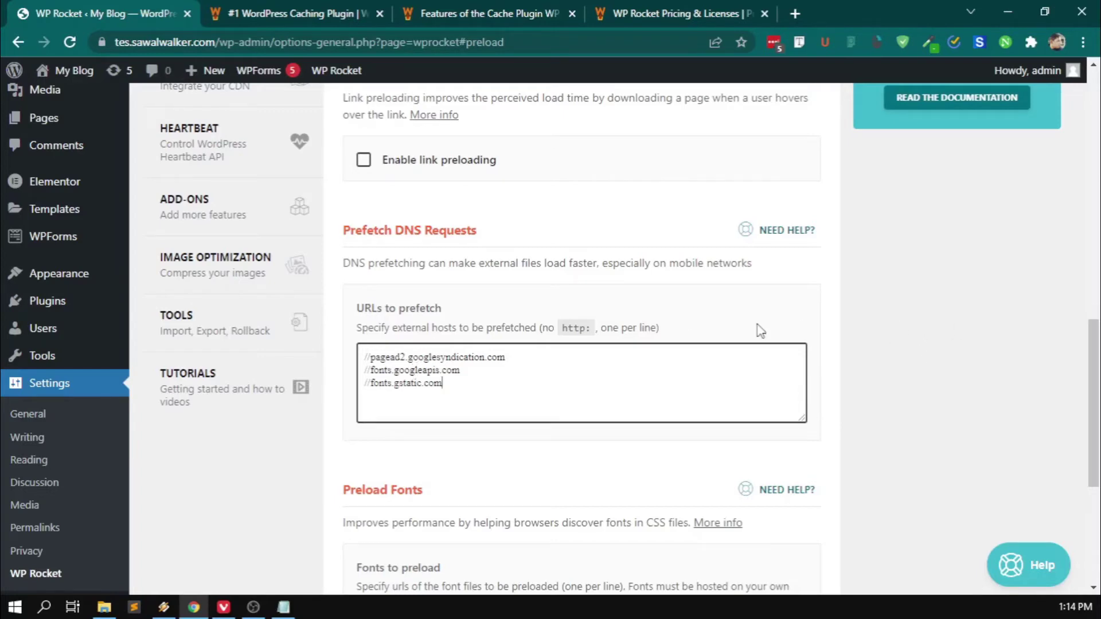
left_click(1057, 298)
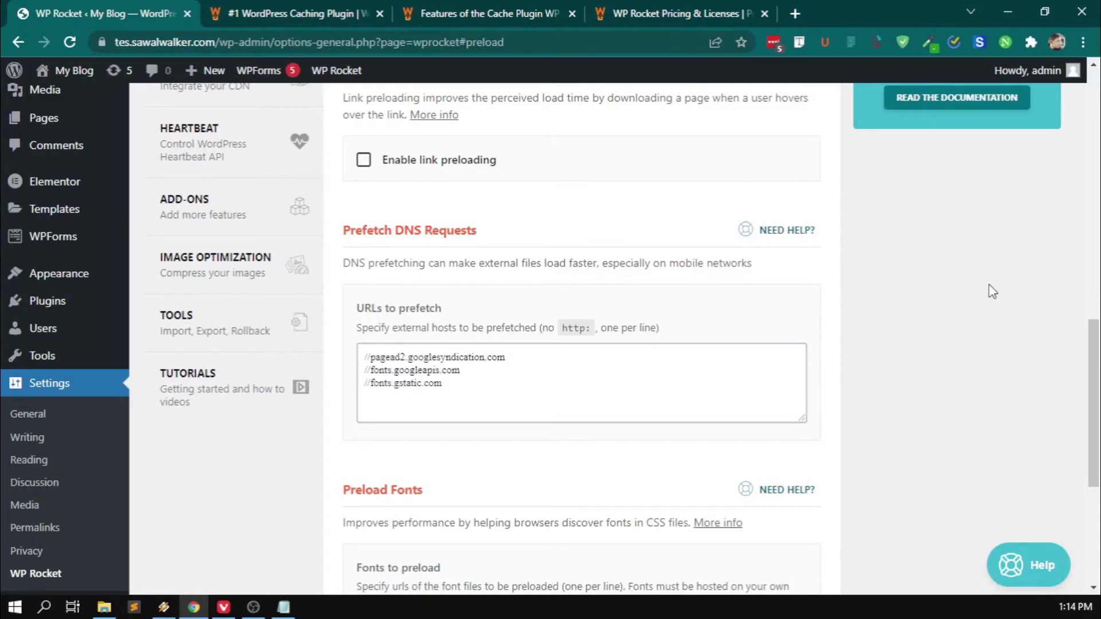
scroll(270, 356, "up", 8)
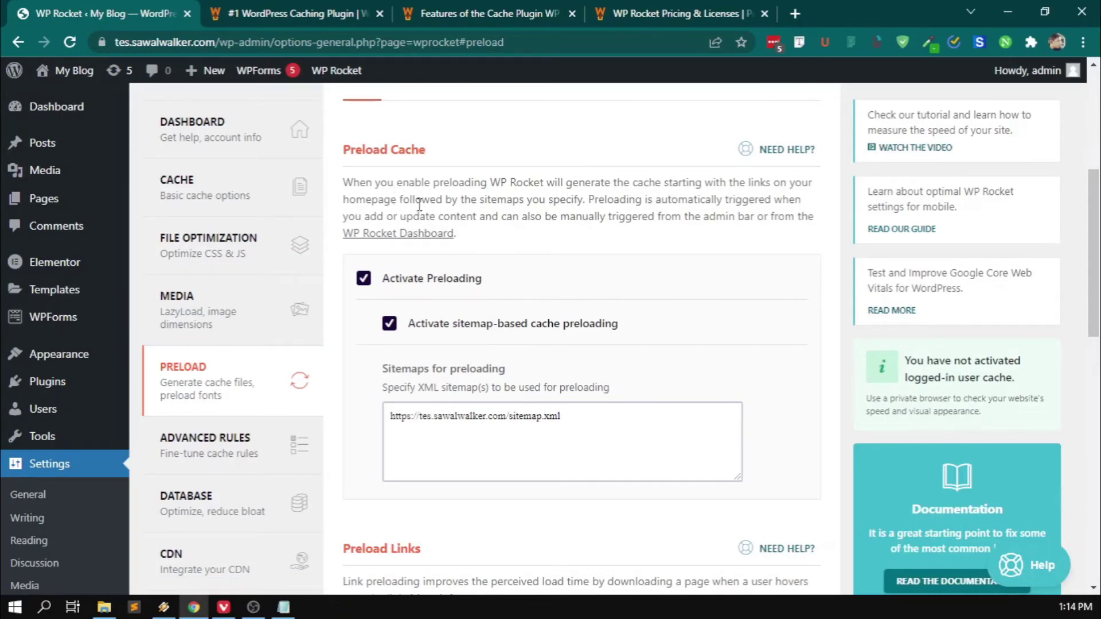
scroll(422, 211, "down", 7)
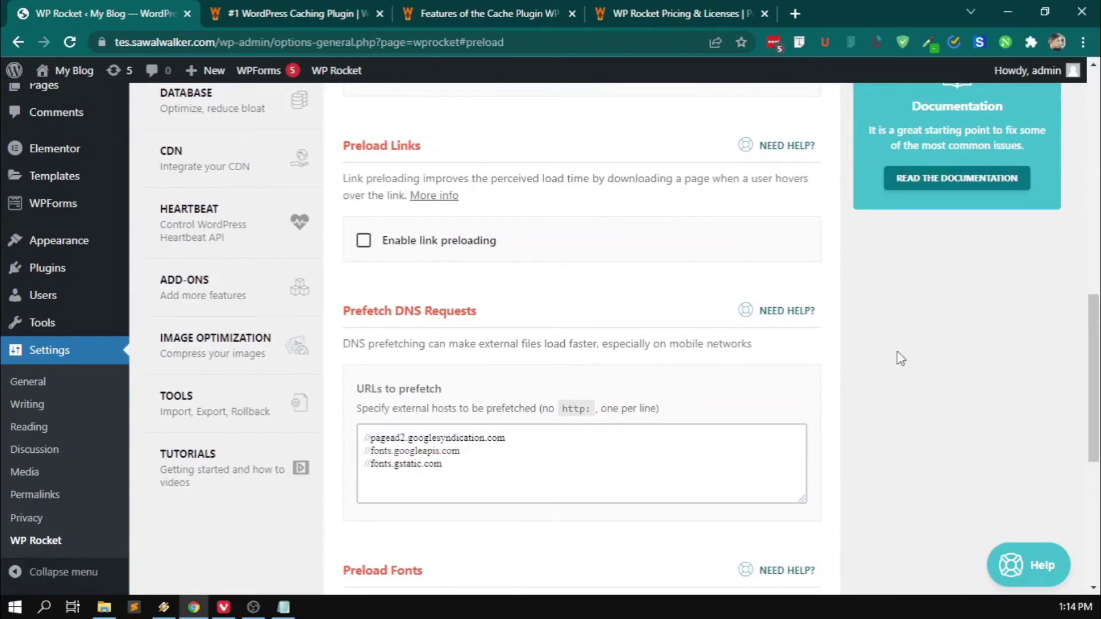
scroll(895, 367, "down", 2)
scroll(885, 369, "up", 2)
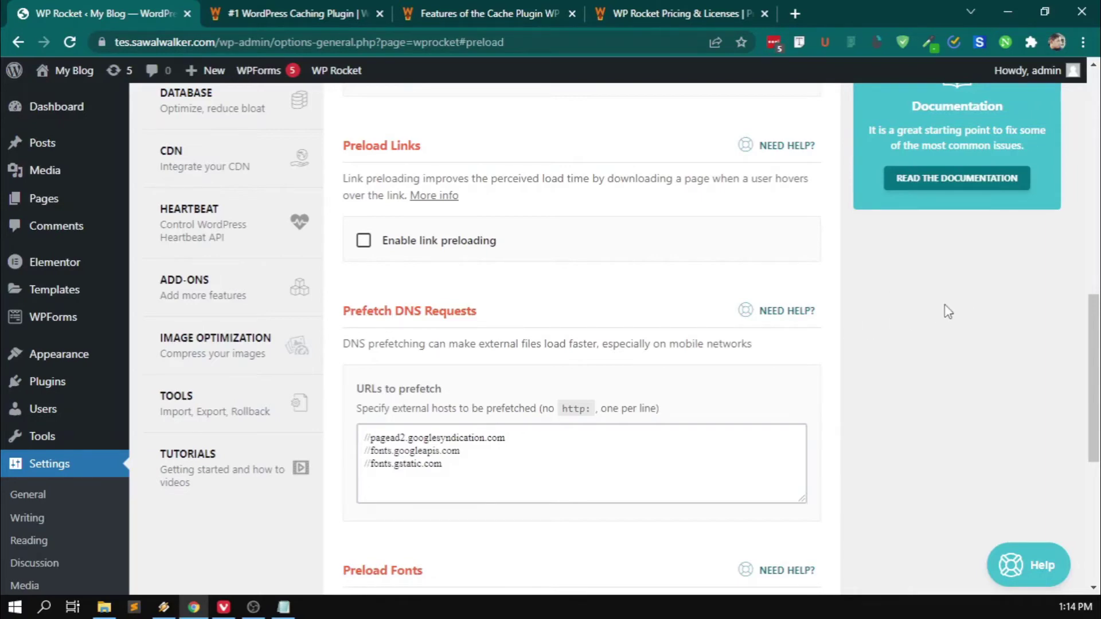
scroll(840, 322, "down", 2)
scroll(840, 322, "up", 2)
scroll(828, 320, "down", 2)
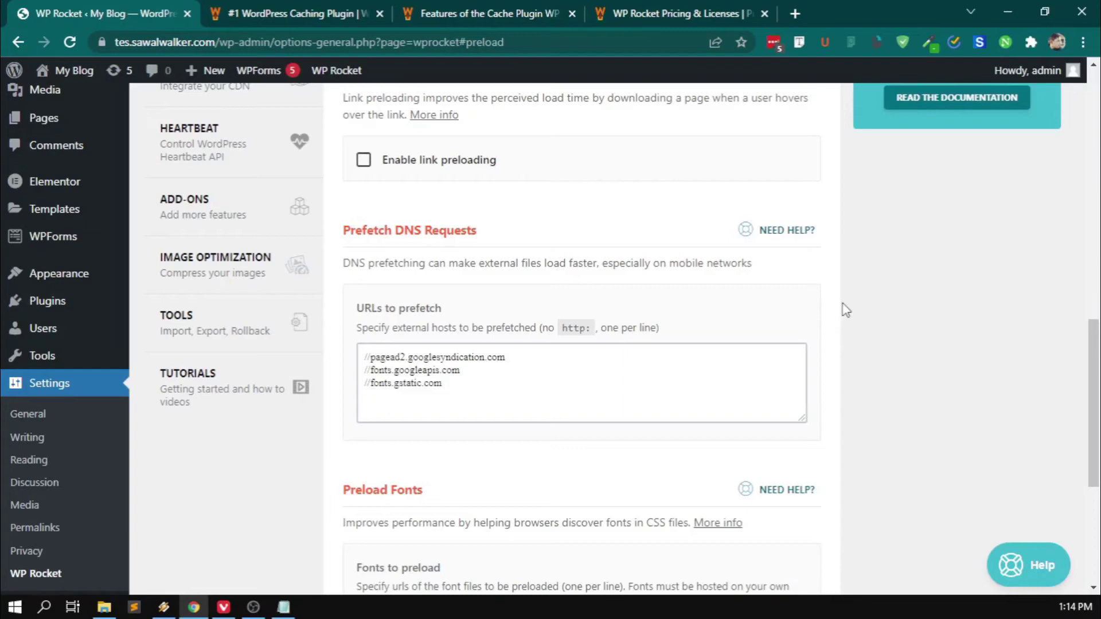
Add //connect.facebook.net on a new line at the end of the URLs to prefetch.
left_click(475, 378)
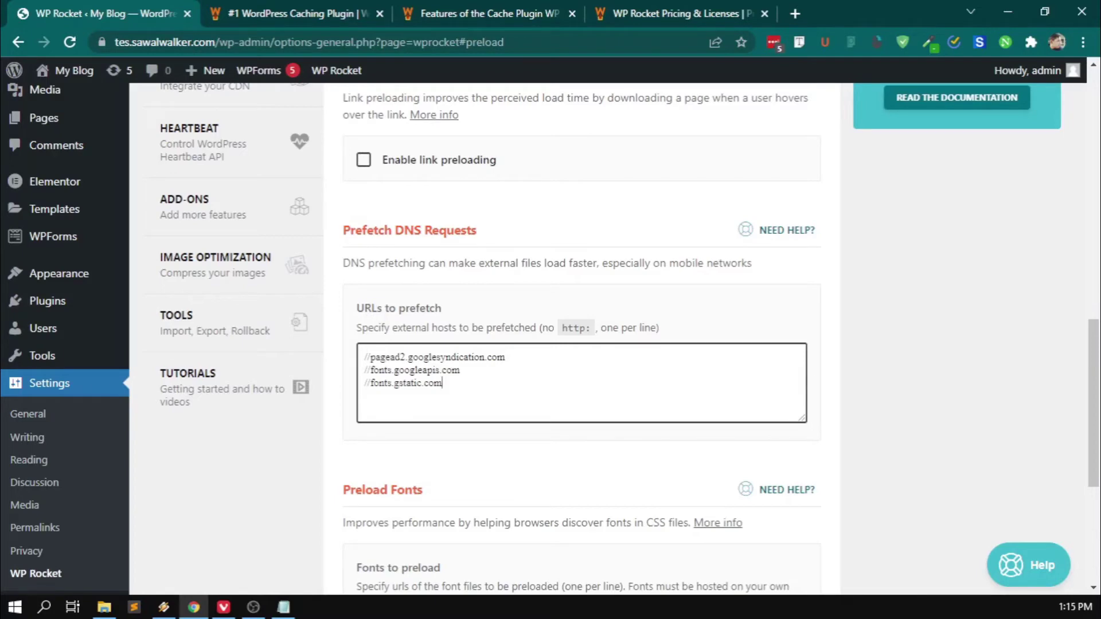
key("alt+Tab")
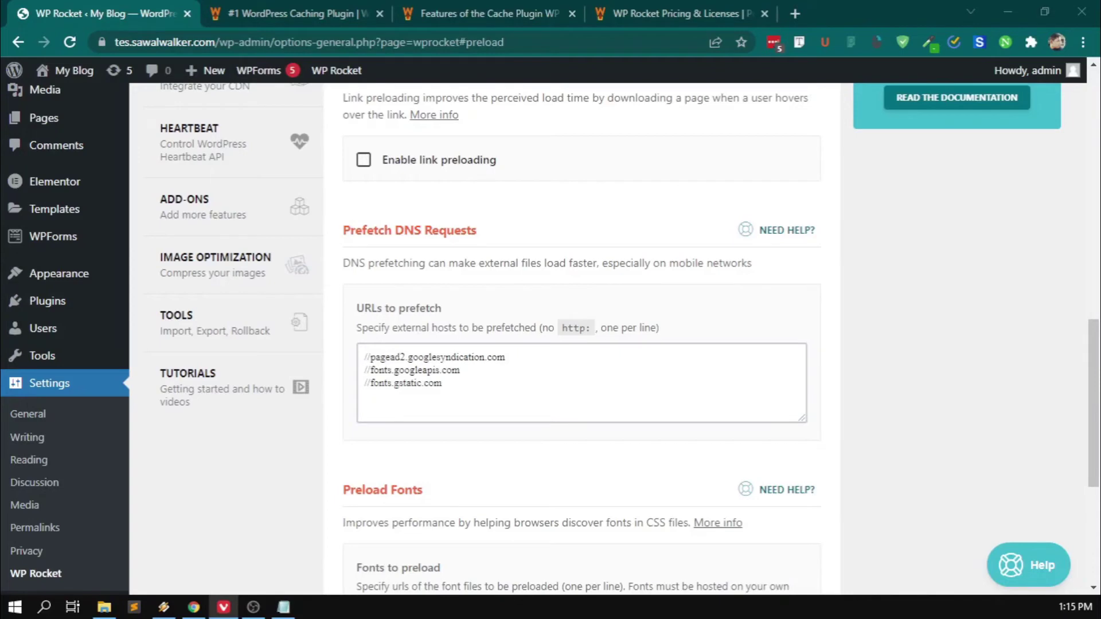
left_click(408, 401)
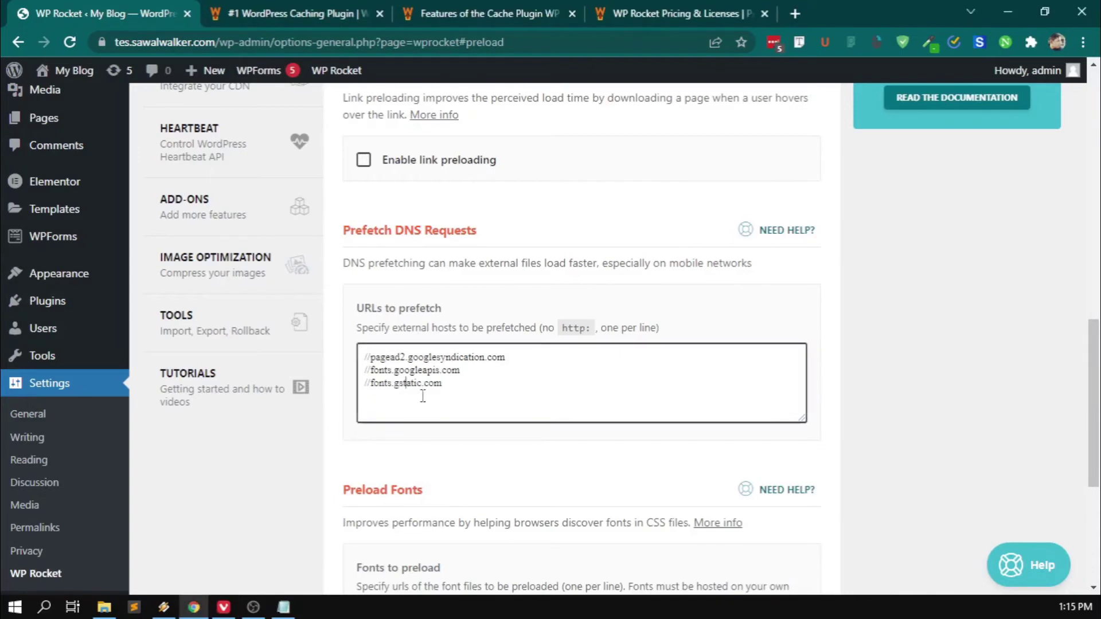
type("//connect.facebook.net")
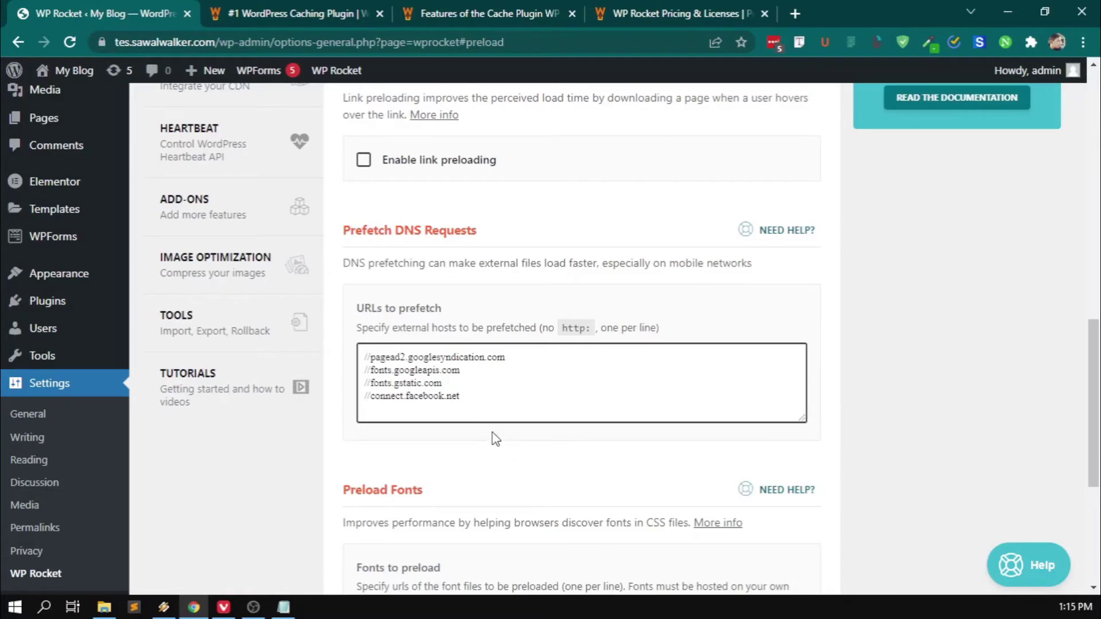
Review the hosts entered under URLs to prefetch in the Prefetch DNS Requests section.
left_click_drag(476, 396, 364, 397)
left_click(480, 395)
left_click(963, 352)
left_click_drag(365, 357, 701, 404)
left_click(502, 401)
left_click(582, 360)
left_click_drag(367, 358, 543, 388)
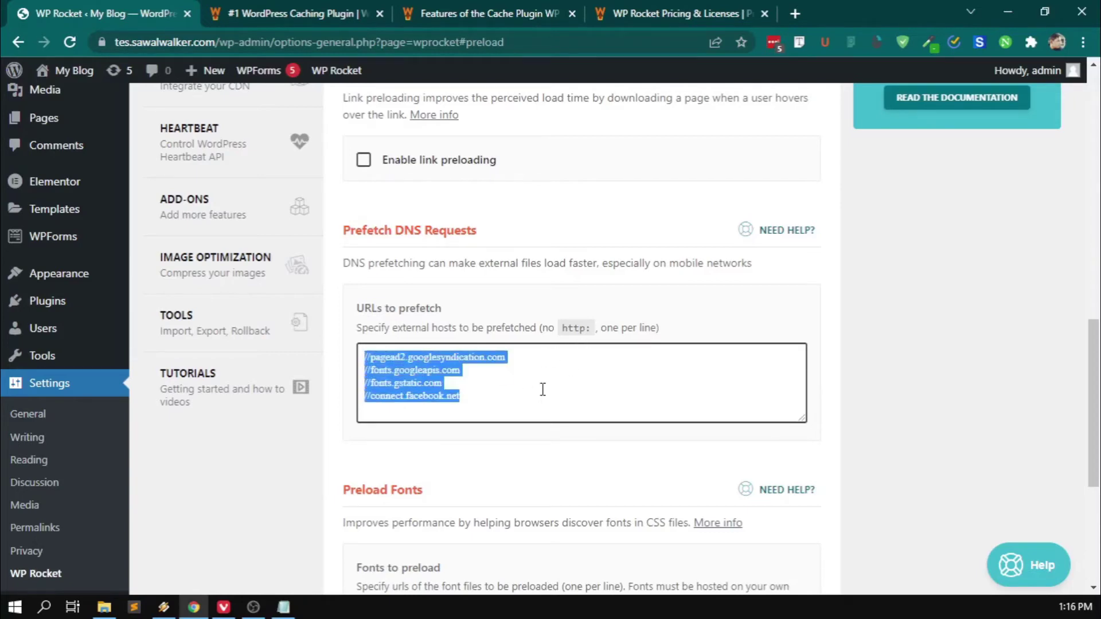
left_click(532, 377)
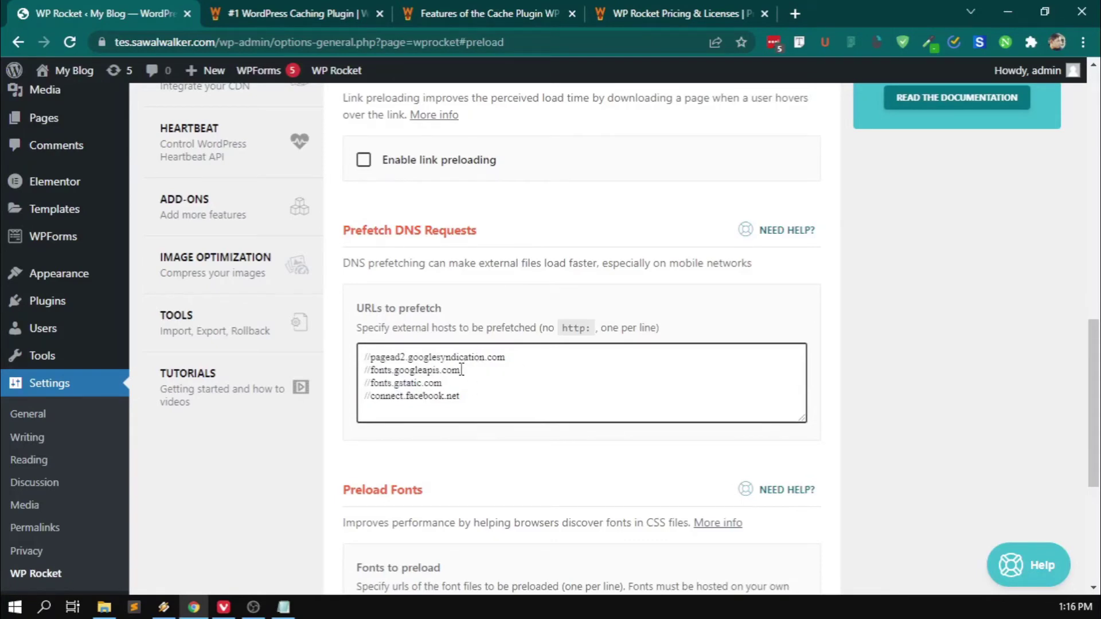
Enter /wp-content/plugins/easy-table-of-contents/vendor/icomoon/fonts/ez-toc-icomoon.woff2 under Fonts to preload in the Preload Fonts section.
scroll(484, 370, "down", 4)
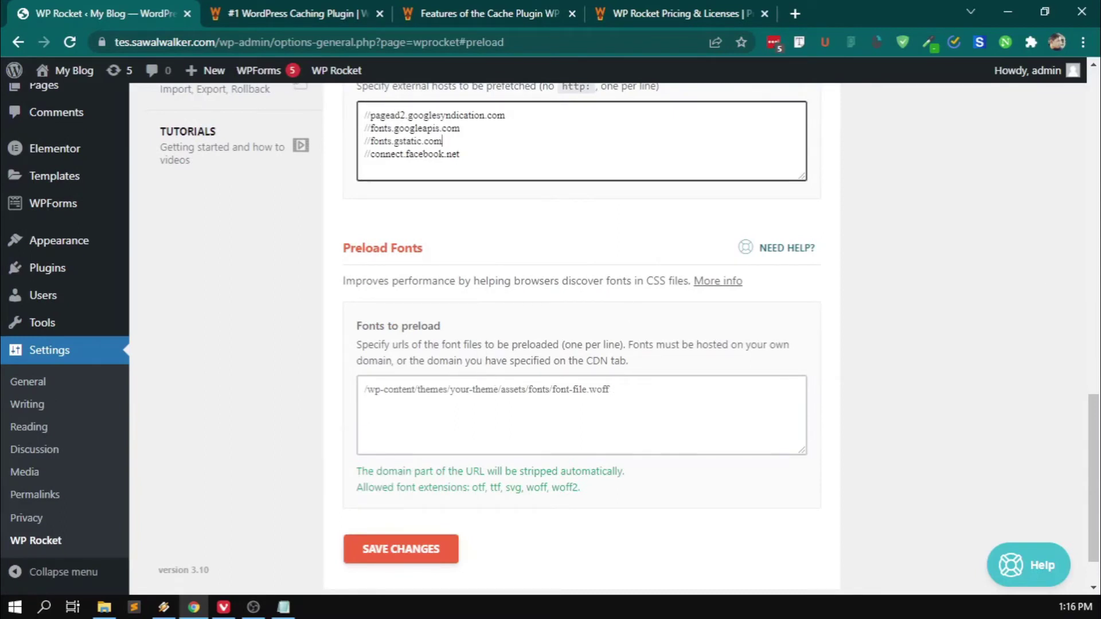
key("alt+Tab")
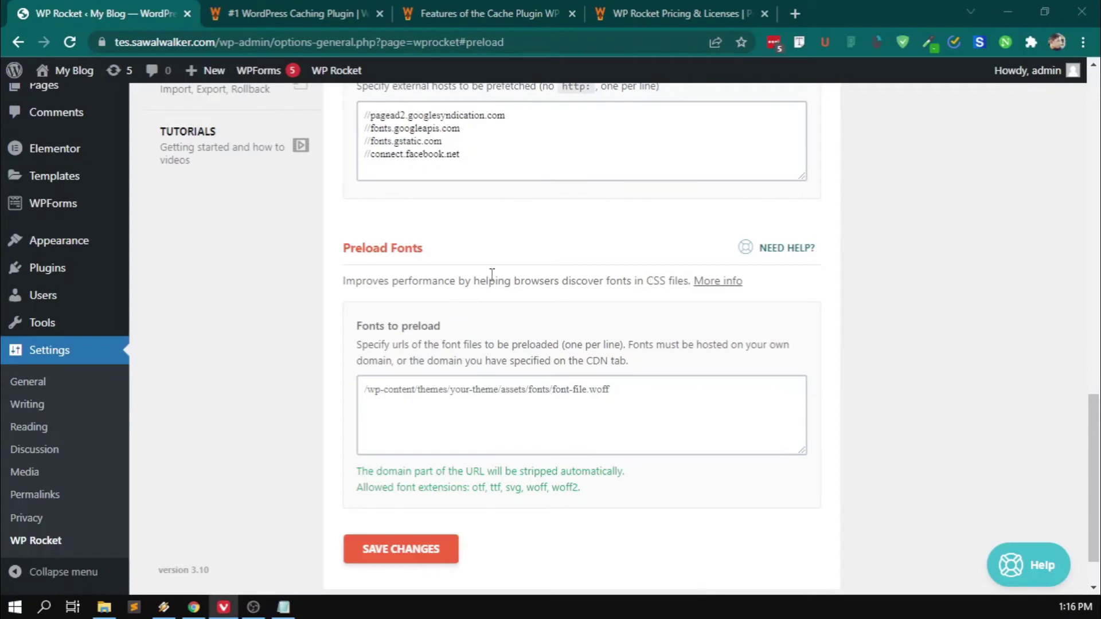
left_click(522, 409)
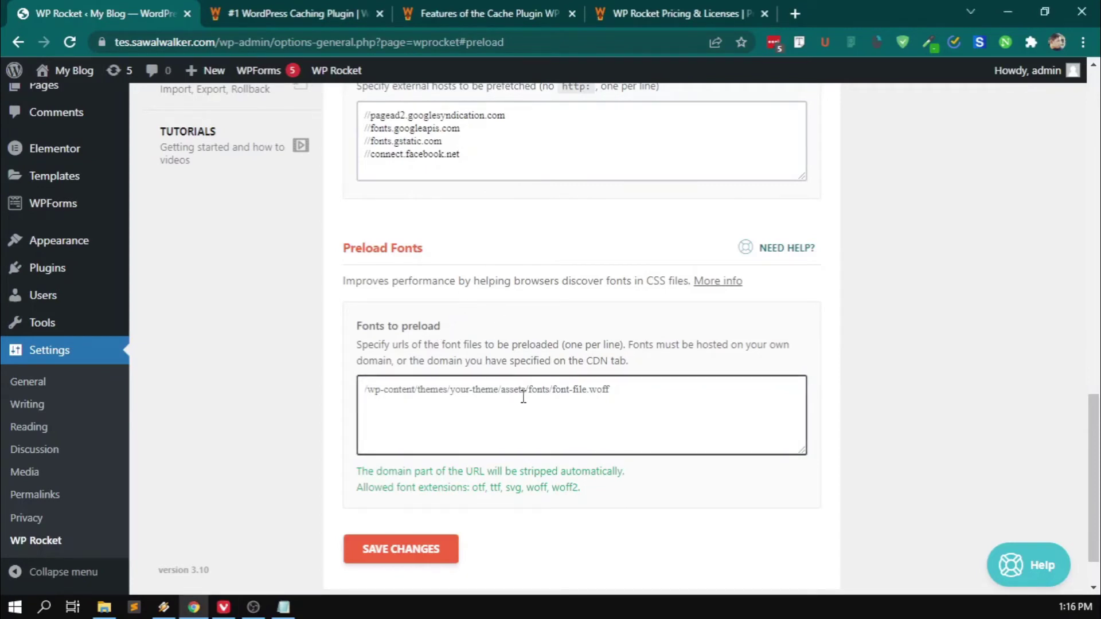
key("alt+Tab")
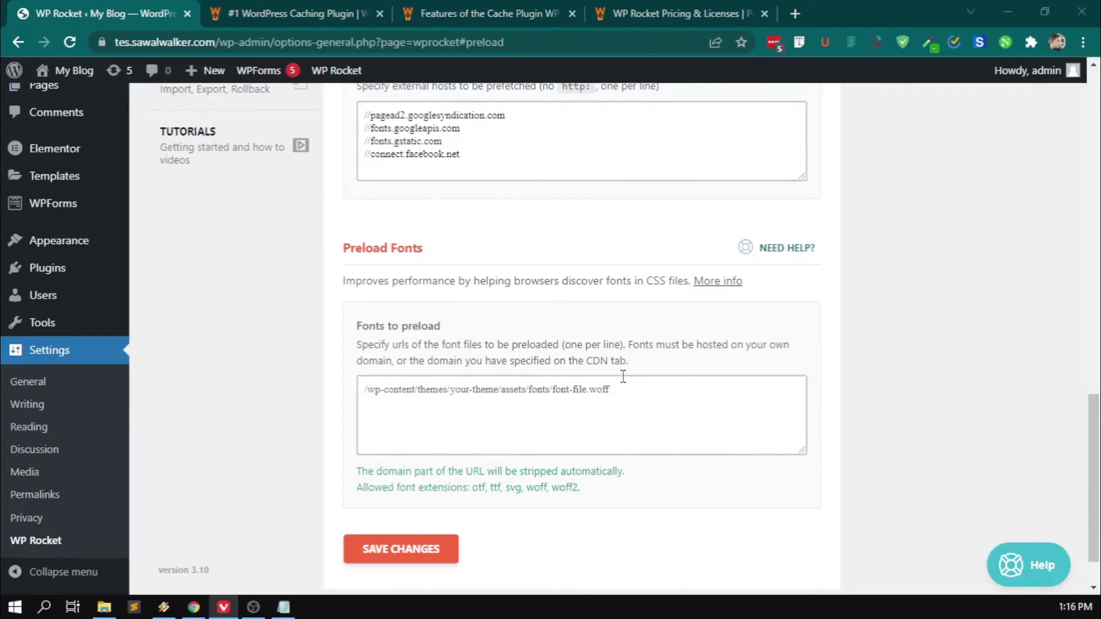
left_click(648, 388)
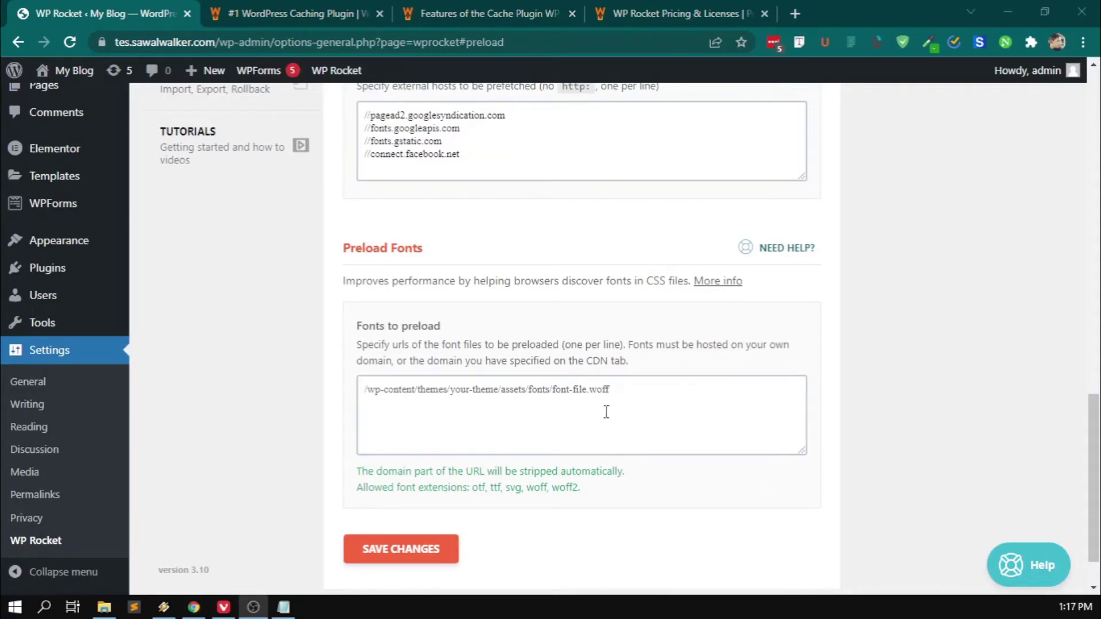
left_click(640, 387)
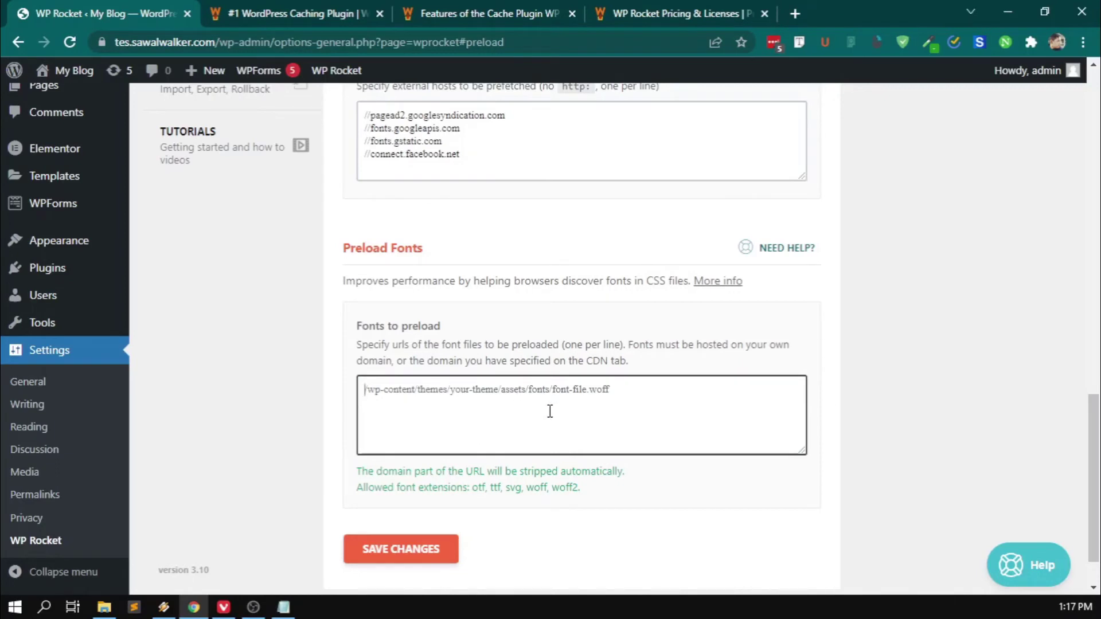
type("/wp-content/plugins/easy-table-of-contents/vendor/icomoon/fonts/ez-toc-icomoon.woff2")
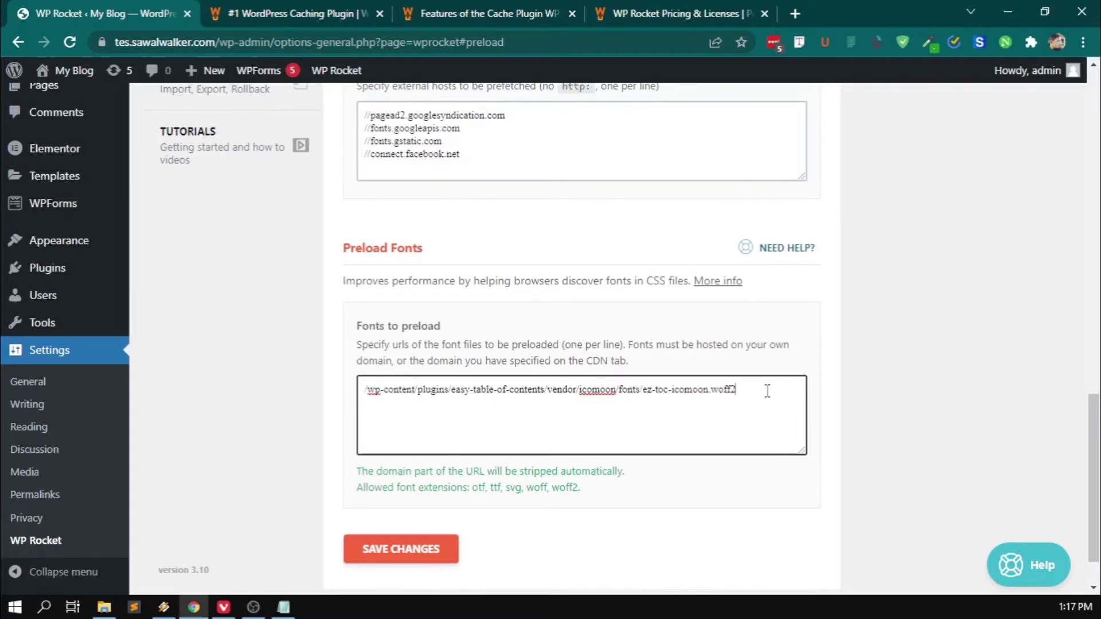
Add /wp-content/plugins/elementor/assets/lib/font-awesome/webfonts/fa-solid-900.woff2 on a second line under Fonts to preload.
triple_click(788, 389)
left_click(788, 390)
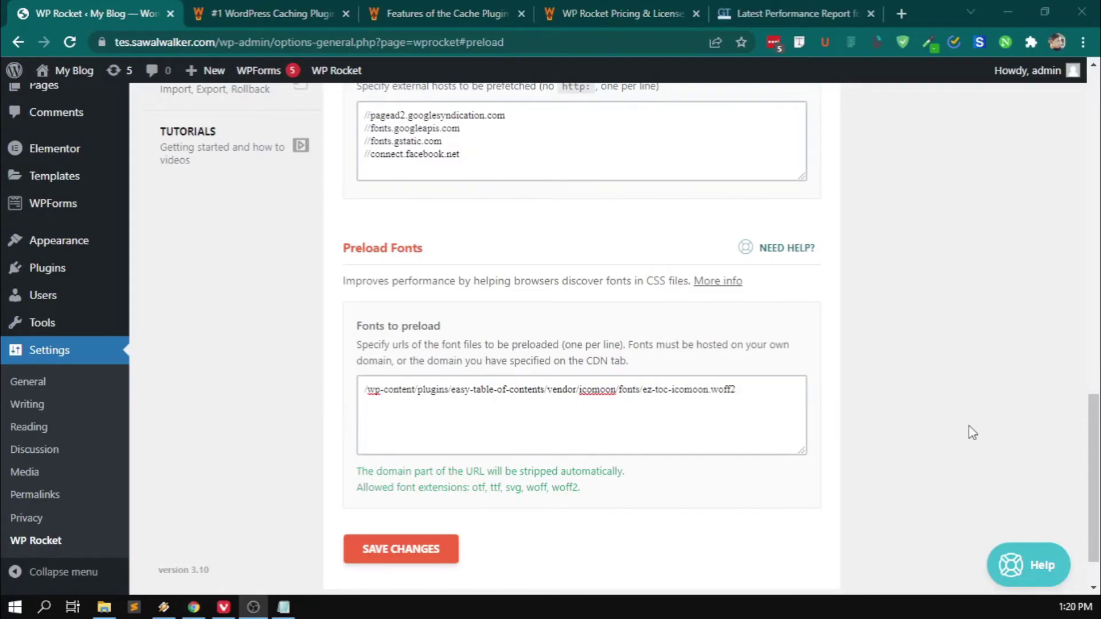
left_click(792, 408)
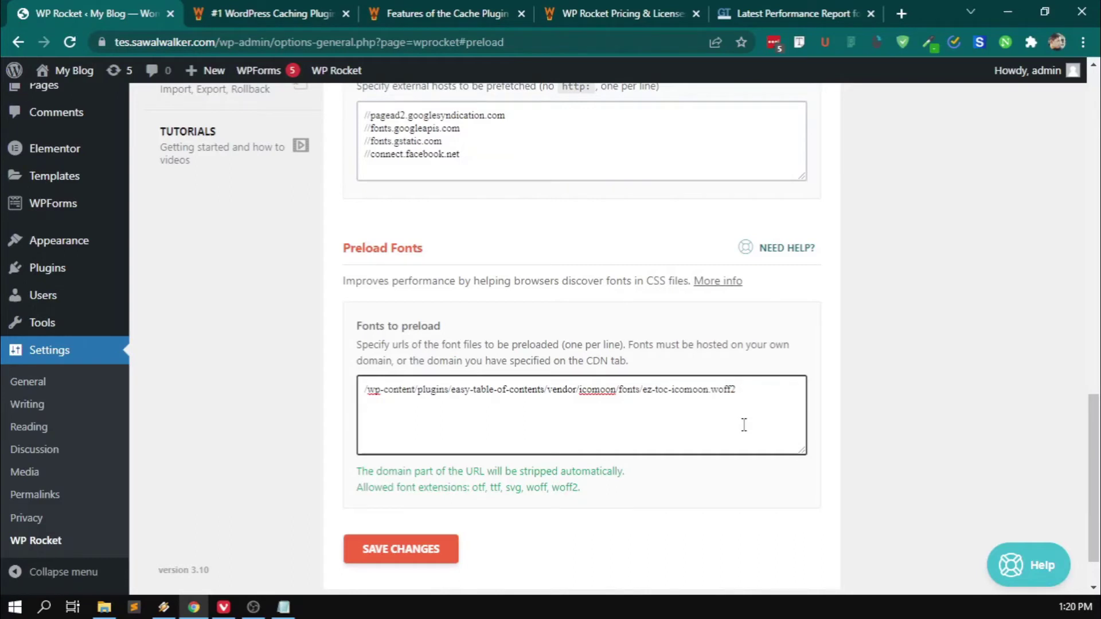
type("/wp-content/plugins/elementor/assets/lib/font-awesome/webfonts/fa-solid-900.woff2")
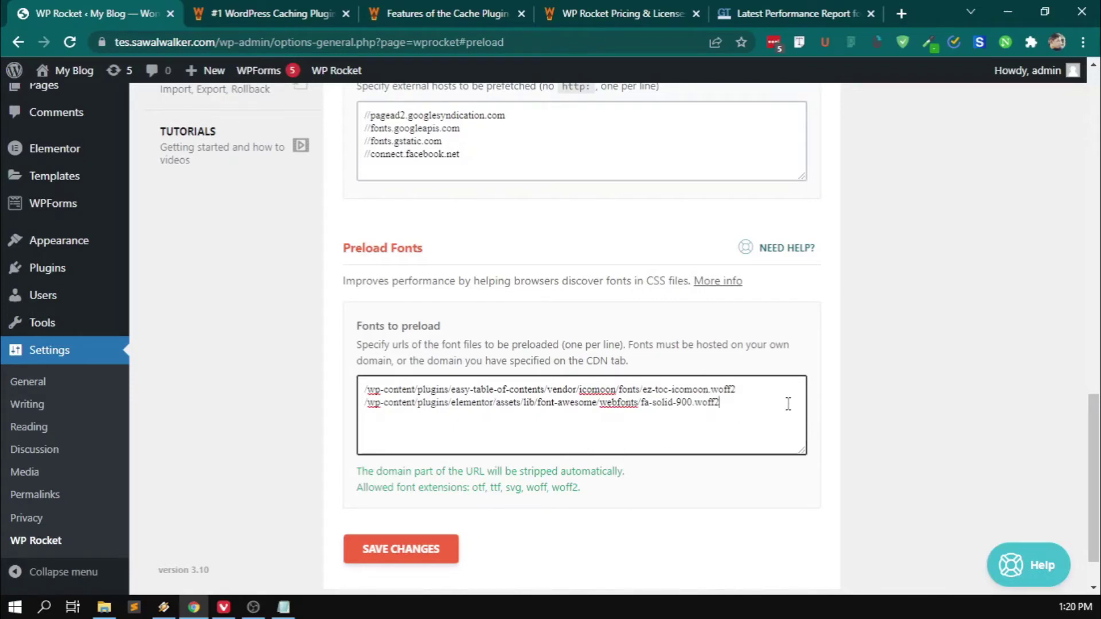
Review the font file paths entered under Fonts to preload and the Preload Cache settings above them.
mouse_move(750, 405)
left_mouse_down()
mouse_move(545, 401)
mouse_move(738, 408)
left_mouse_up()
double_click(762, 398)
left_click(792, 415)
double_click(761, 403)
left_click(761, 402)
left_click_drag(733, 407, 373, 384)
left_click(742, 410)
double_click(769, 416)
left_click(903, 389)
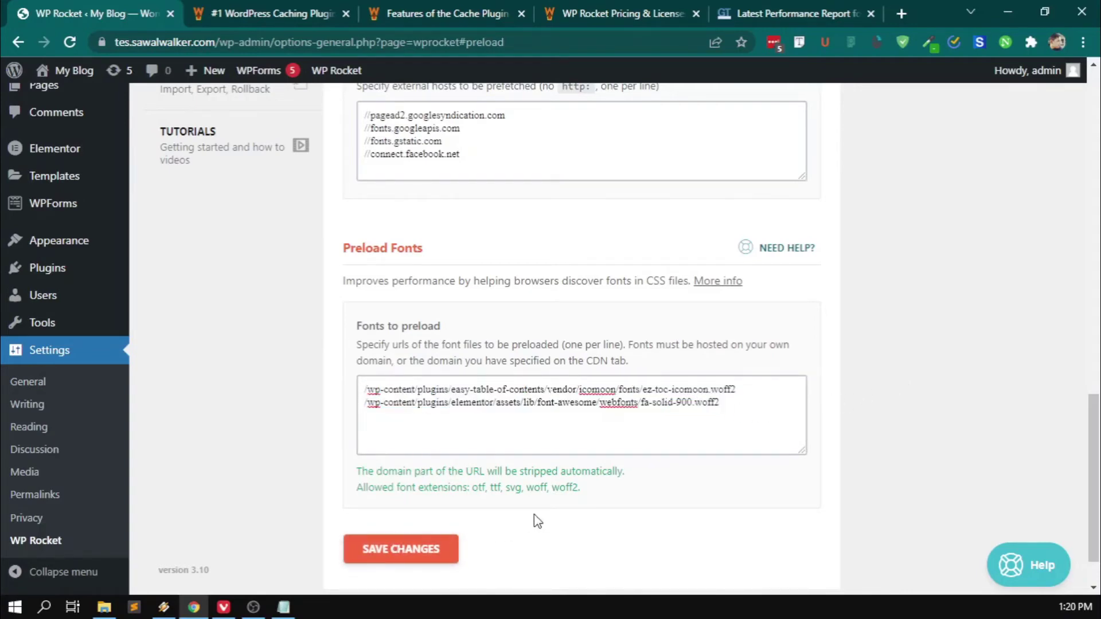
scroll(538, 519, "up", 10)
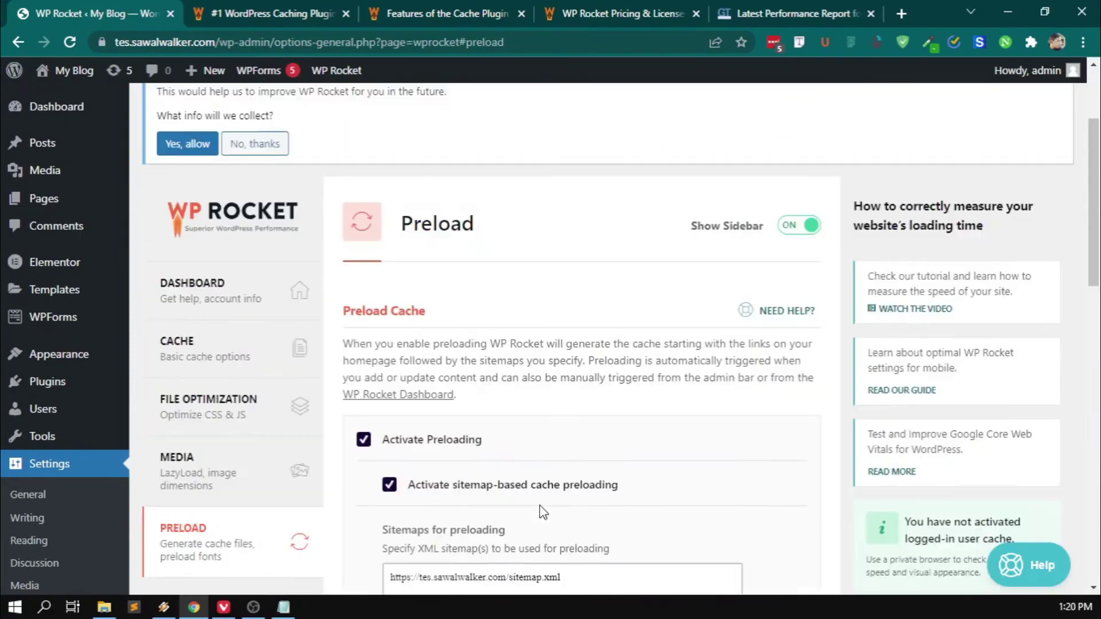
scroll(543, 512, "down", 5)
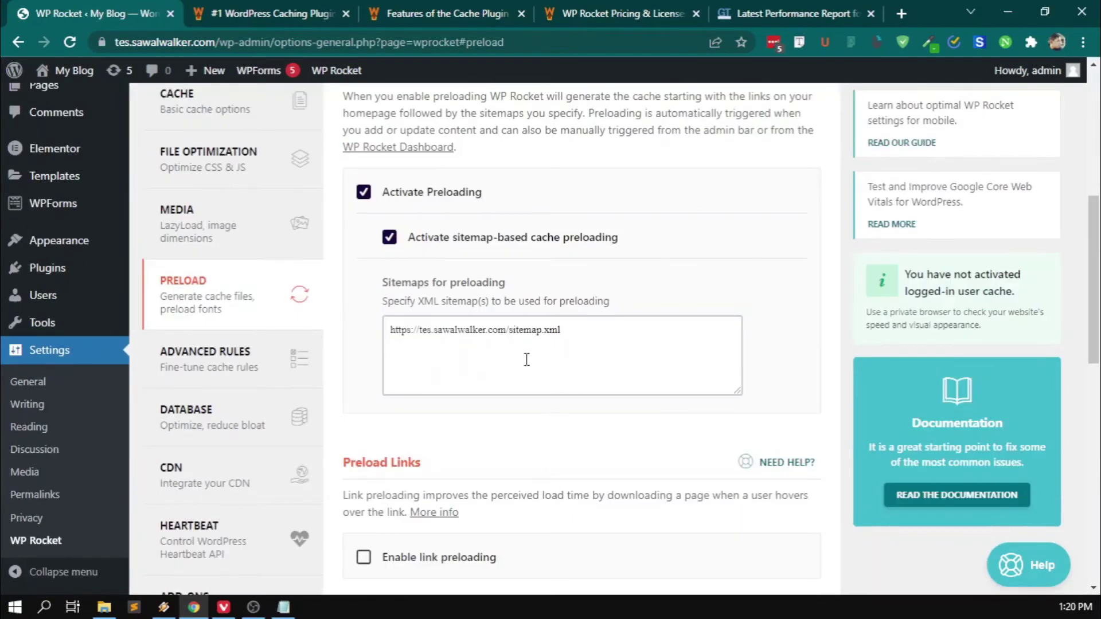
Open the Advanced Rules settings and look over the Never Cache URL(s), Never Cache Cookies and Never Cache User Agent(s) sections.
left_click(255, 360)
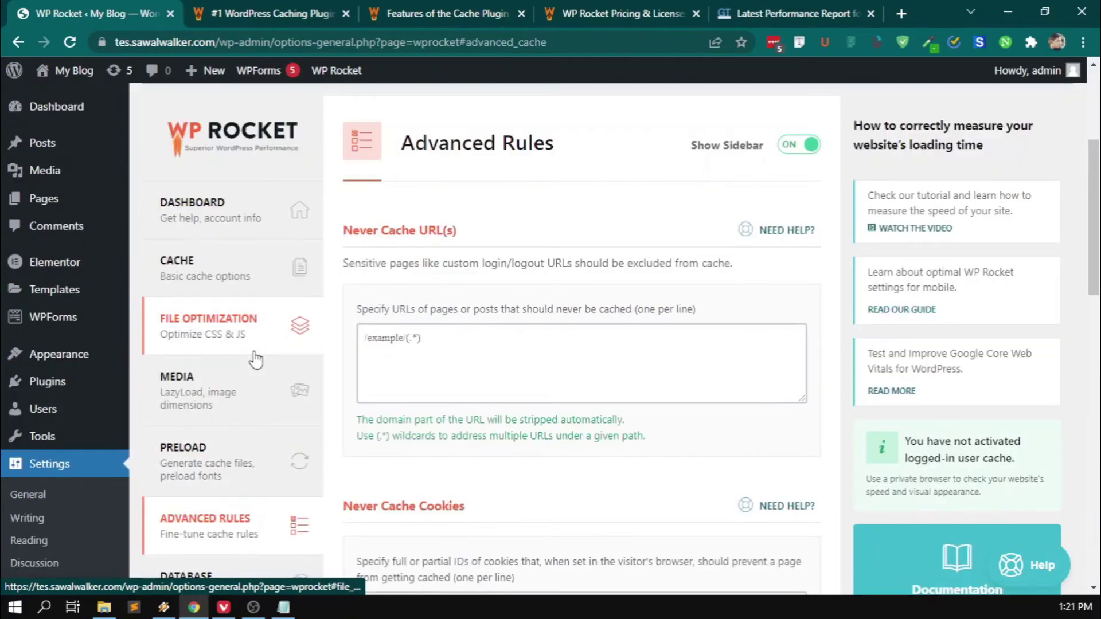
scroll(818, 255, "down", 8)
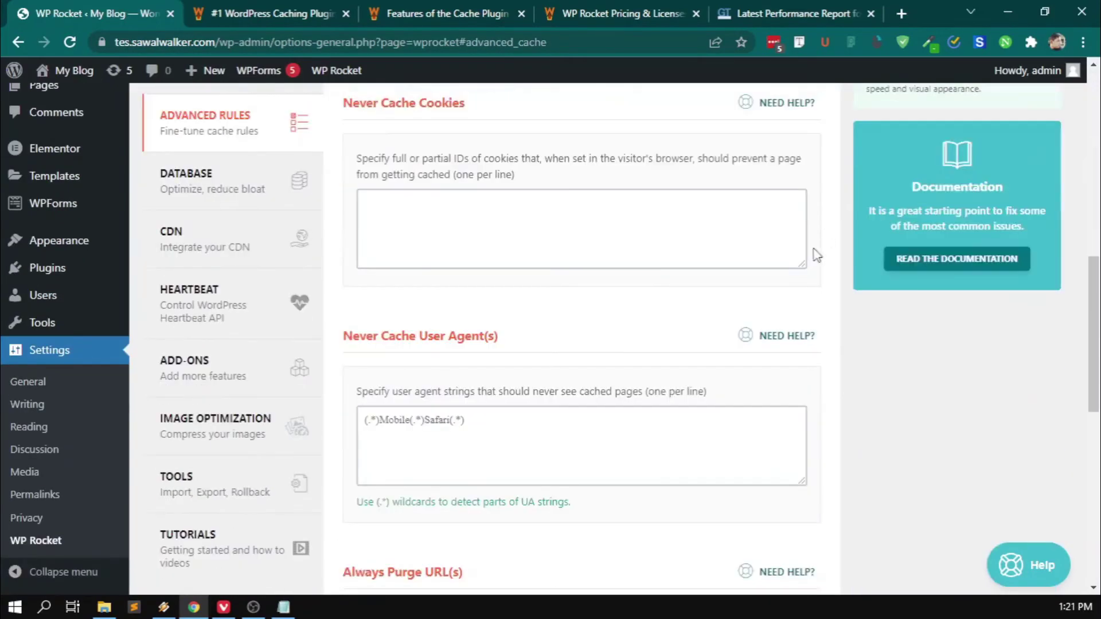
scroll(803, 287, "down", 5)
scroll(808, 287, "up", 15)
scroll(826, 287, "down", 4)
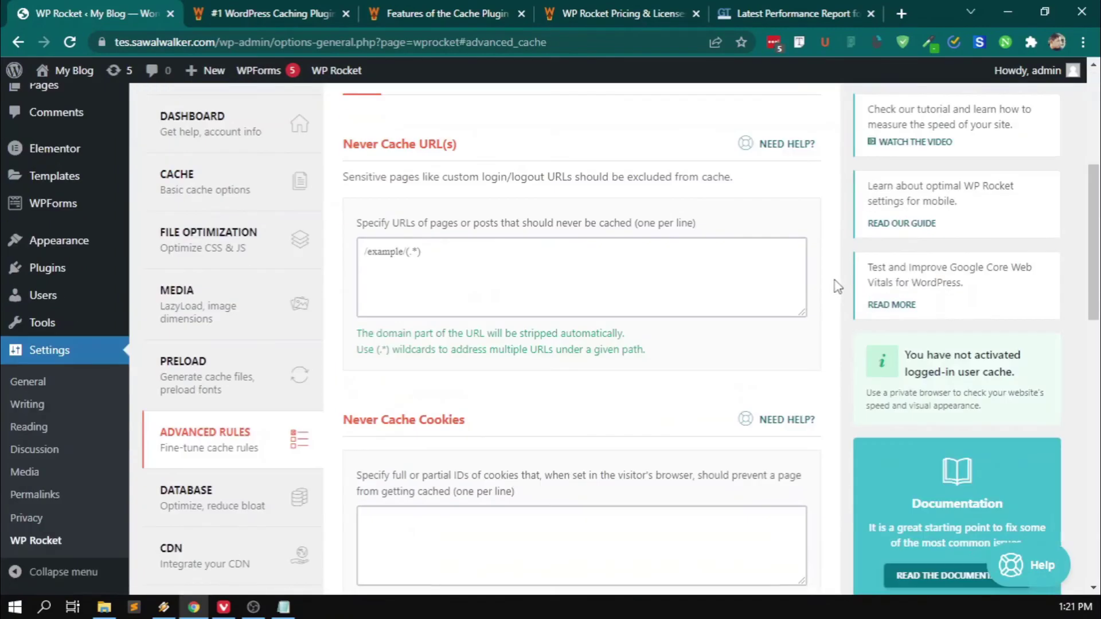
scroll(838, 286, "down", 3)
scroll(837, 287, "up", 3)
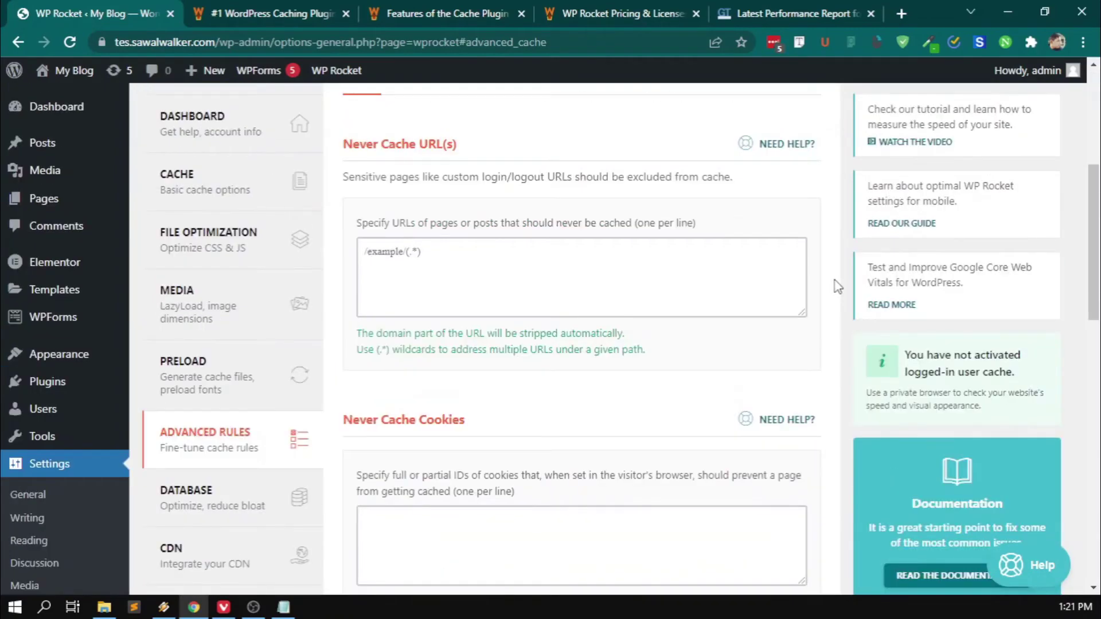
scroll(837, 286, "up", 4)
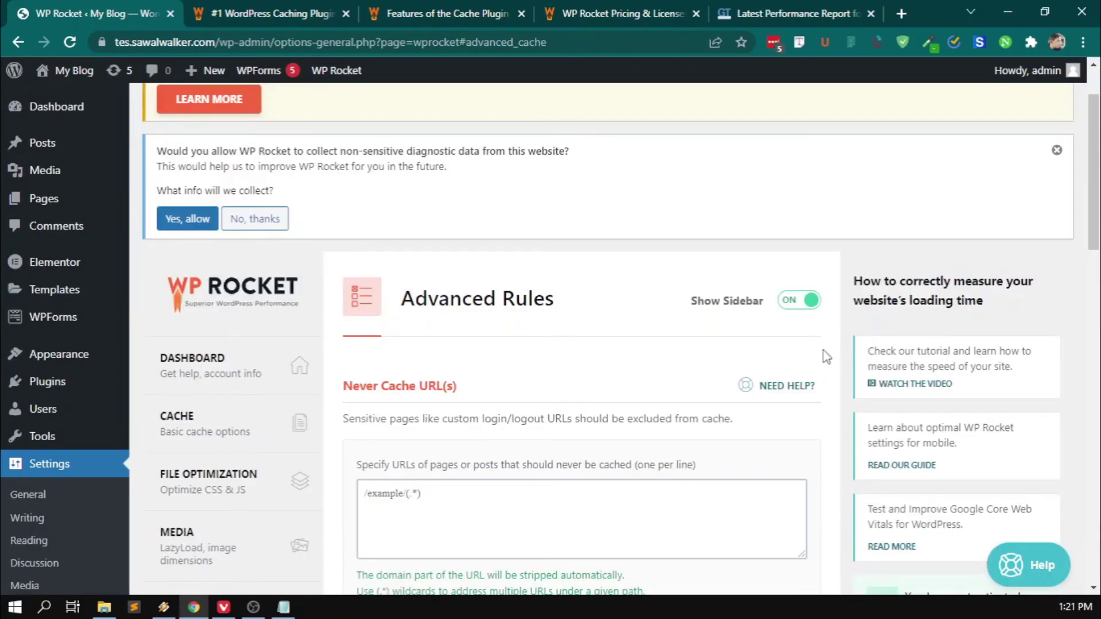
scroll(826, 356, "down", 4)
scroll(826, 356, "up", 1)
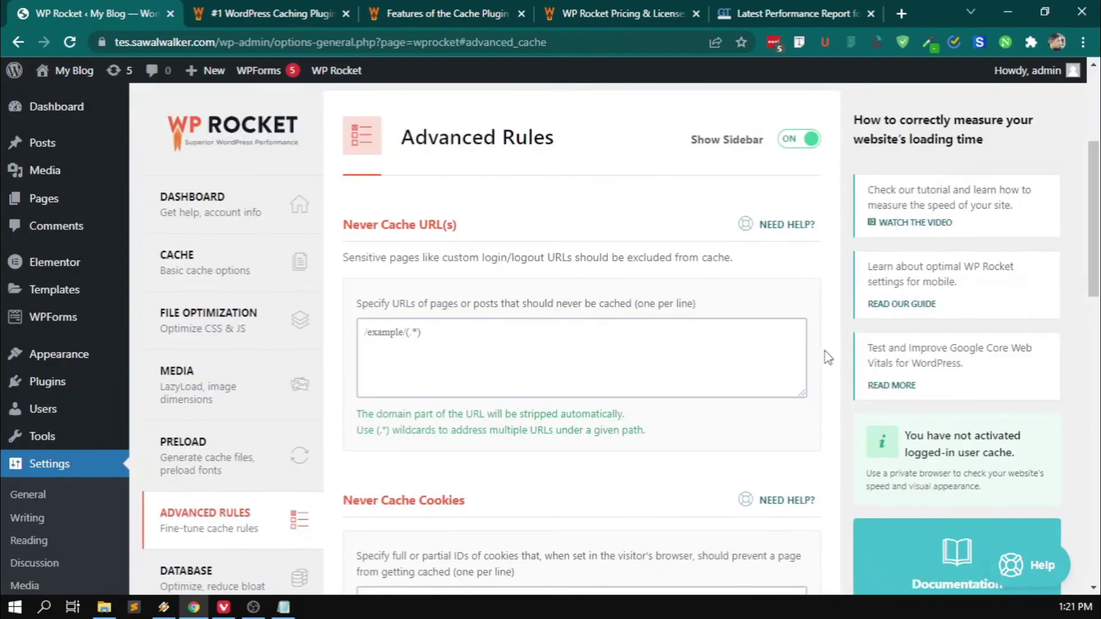
scroll(830, 339, "down", 15)
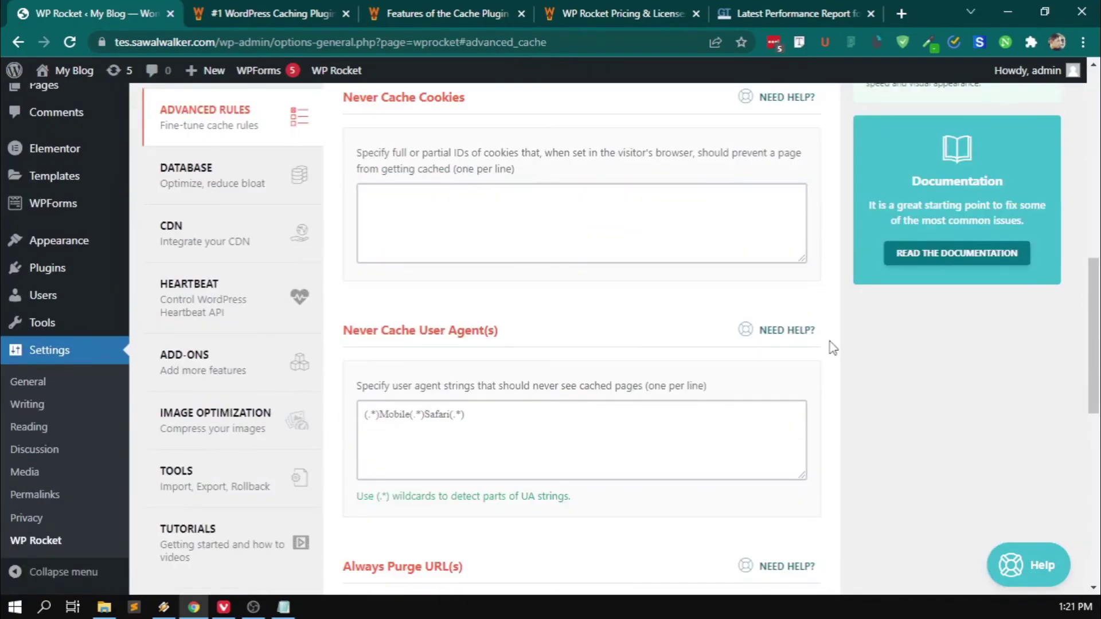
scroll(833, 348, "up", 15)
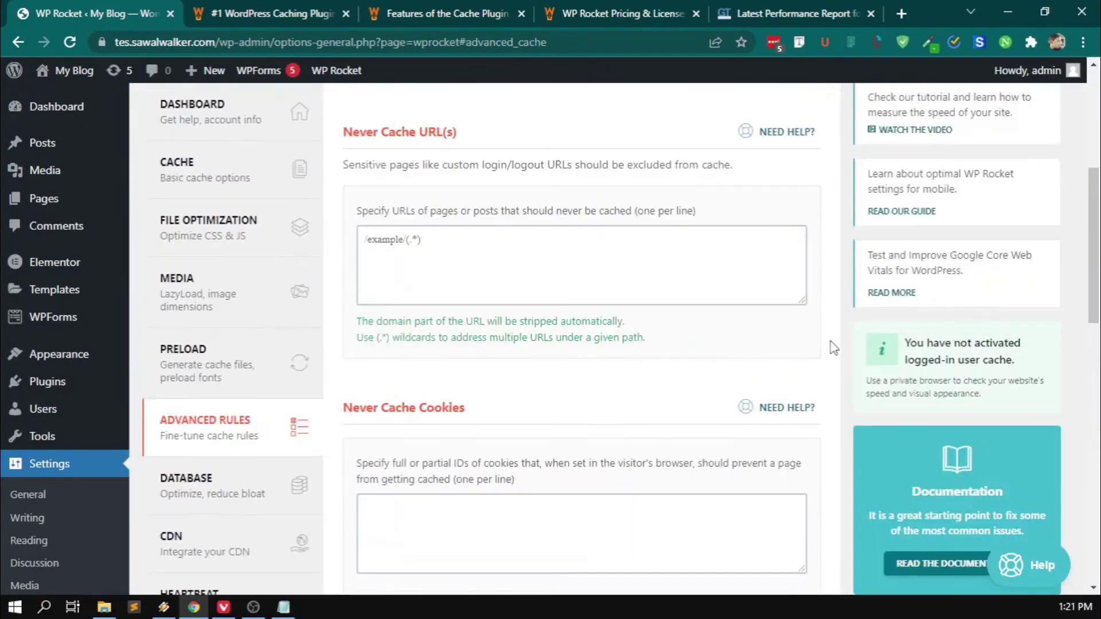
scroll(833, 348, "down", 3)
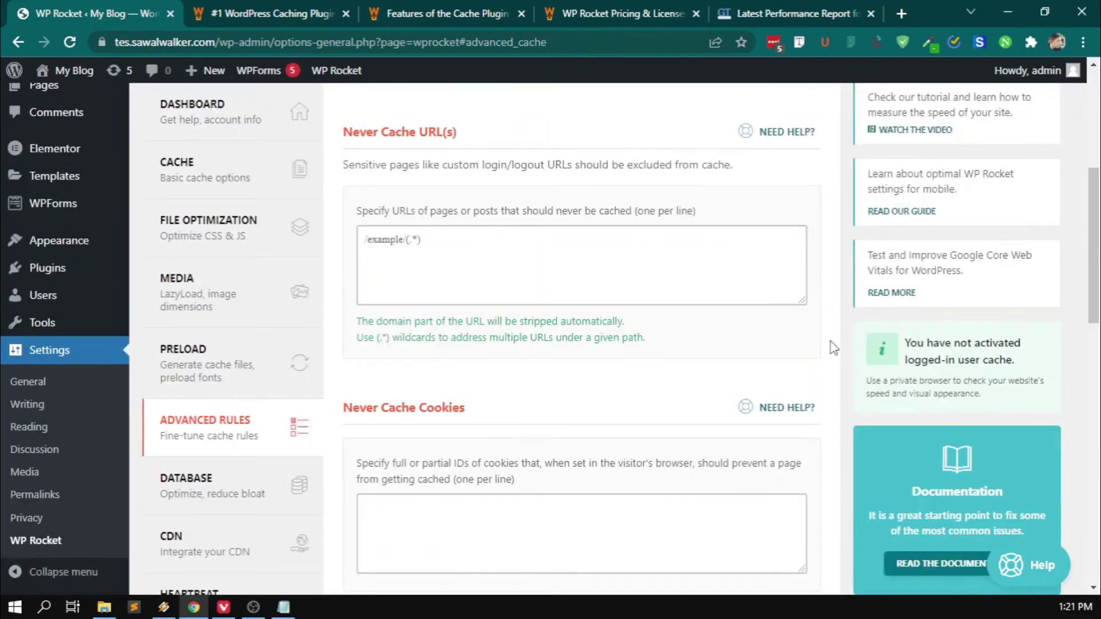
scroll(833, 348, "up", 2)
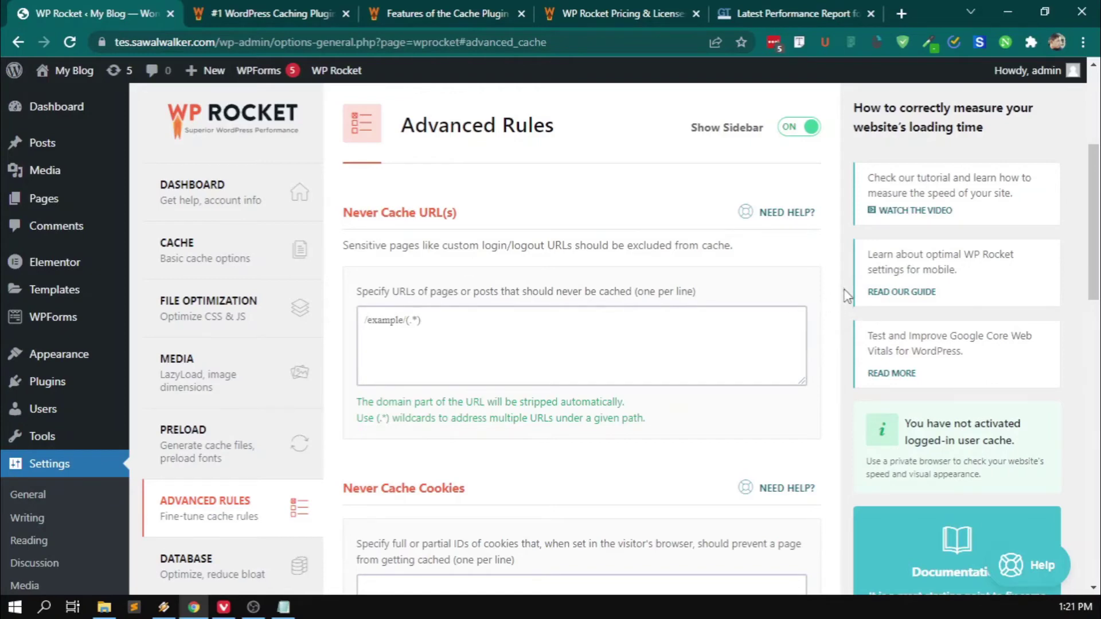
scroll(846, 292, "up", 2)
scroll(848, 288, "down", 3)
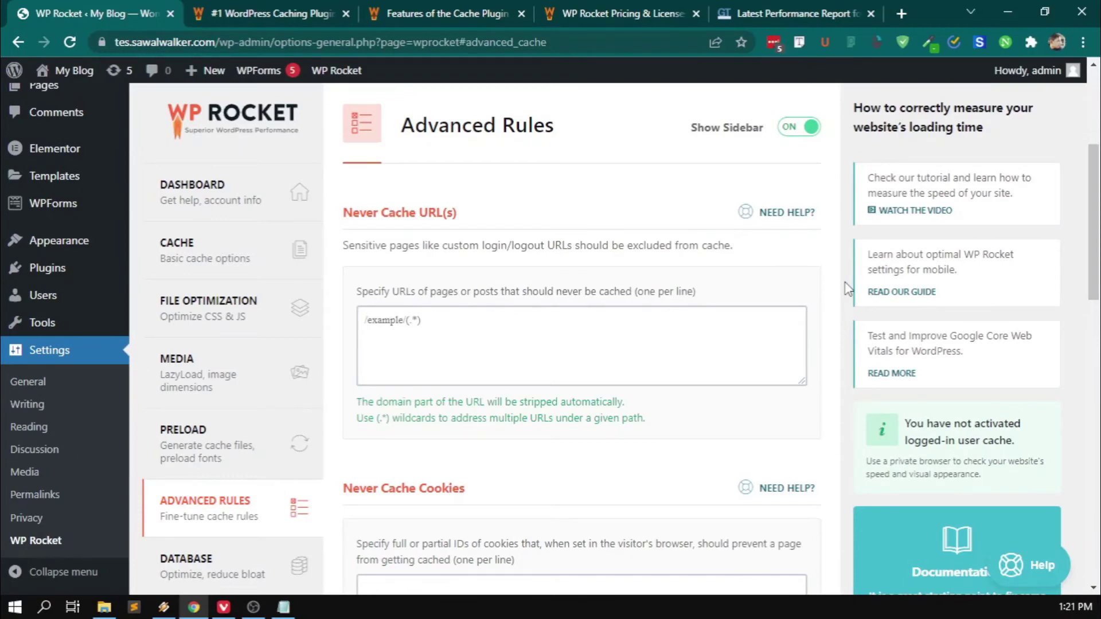
Examine the Never Cache URL(s) field and the Always Purge URL(s) and Cache Query String(s) sections of Advanced Rules.
left_click(515, 340)
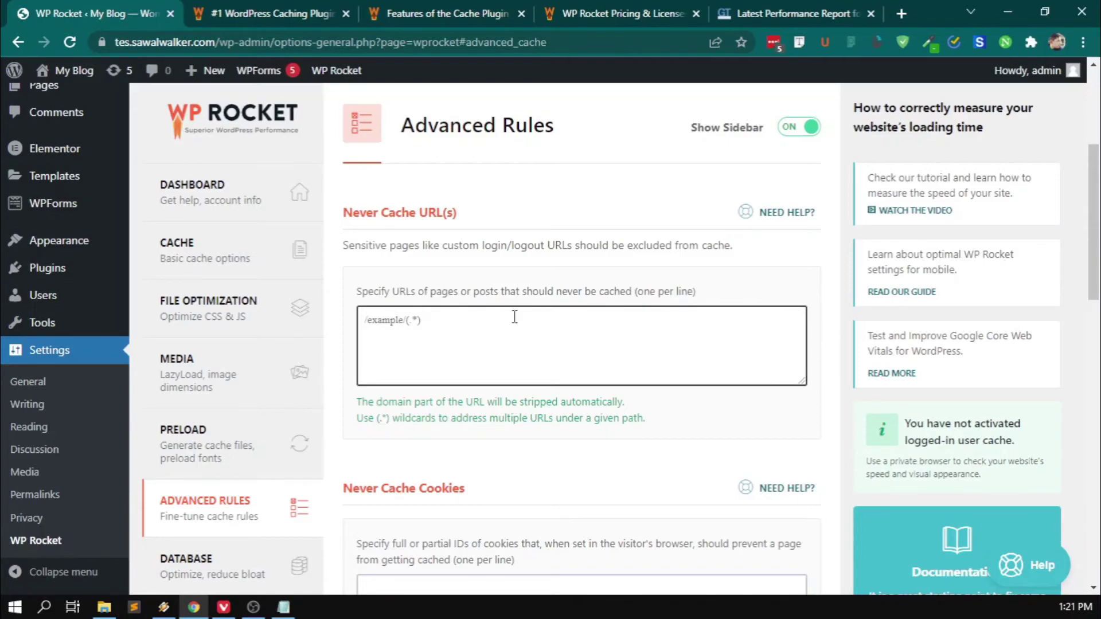
scroll(624, 413, "down", 6)
scroll(568, 347, "down", 6)
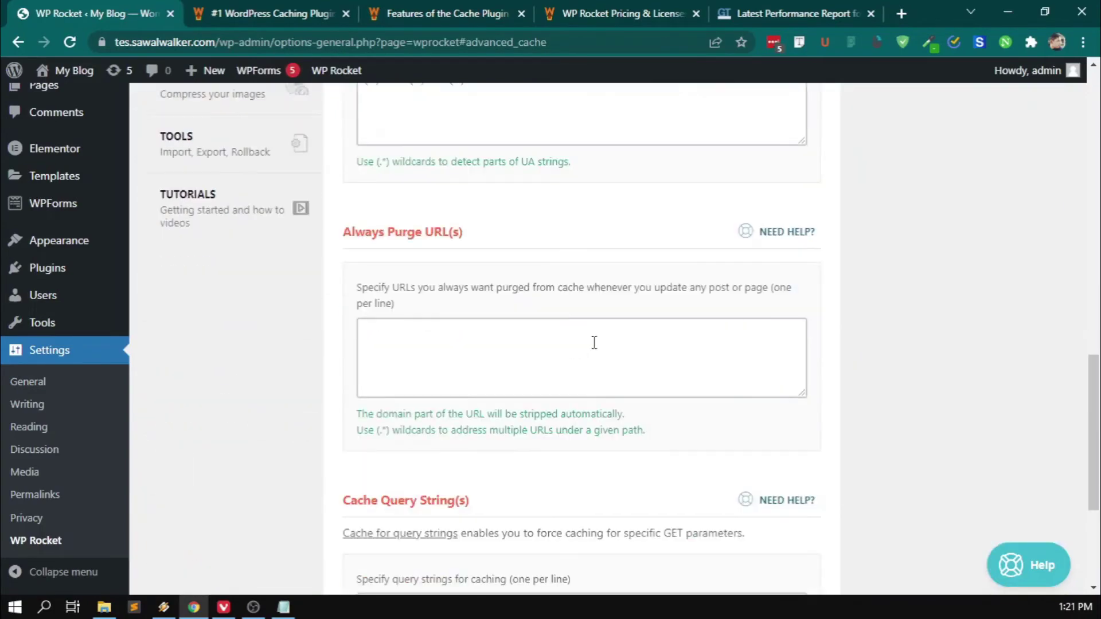
scroll(530, 287, "down", 4)
scroll(516, 379, "up", 10)
scroll(510, 378, "down", 4)
scroll(516, 379, "up", 5)
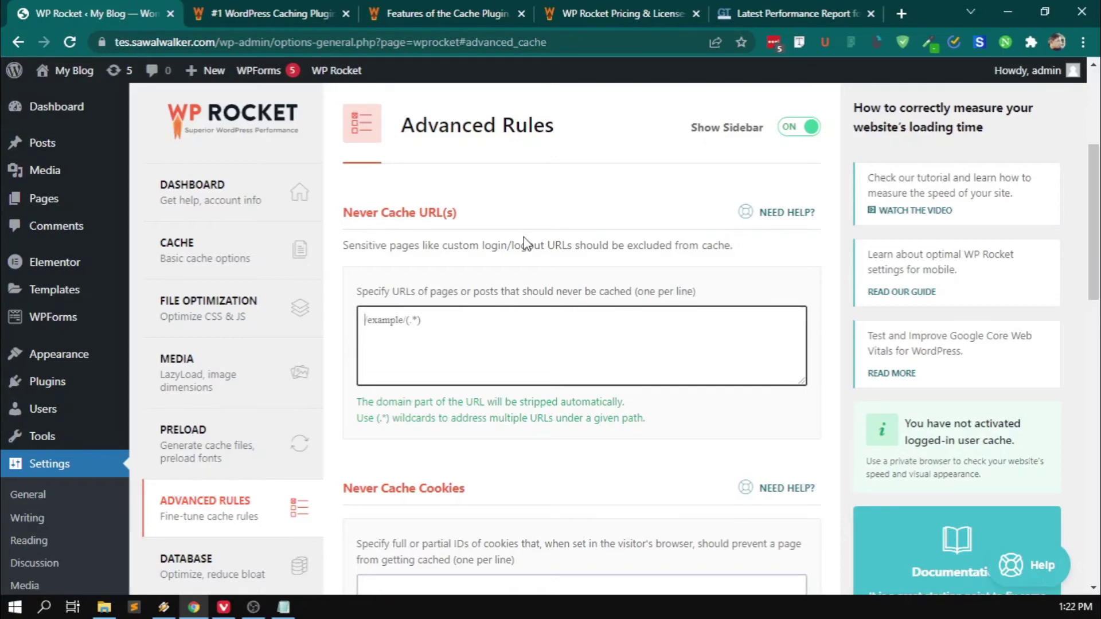
left_click(488, 344)
scroll(513, 358, "down", 3)
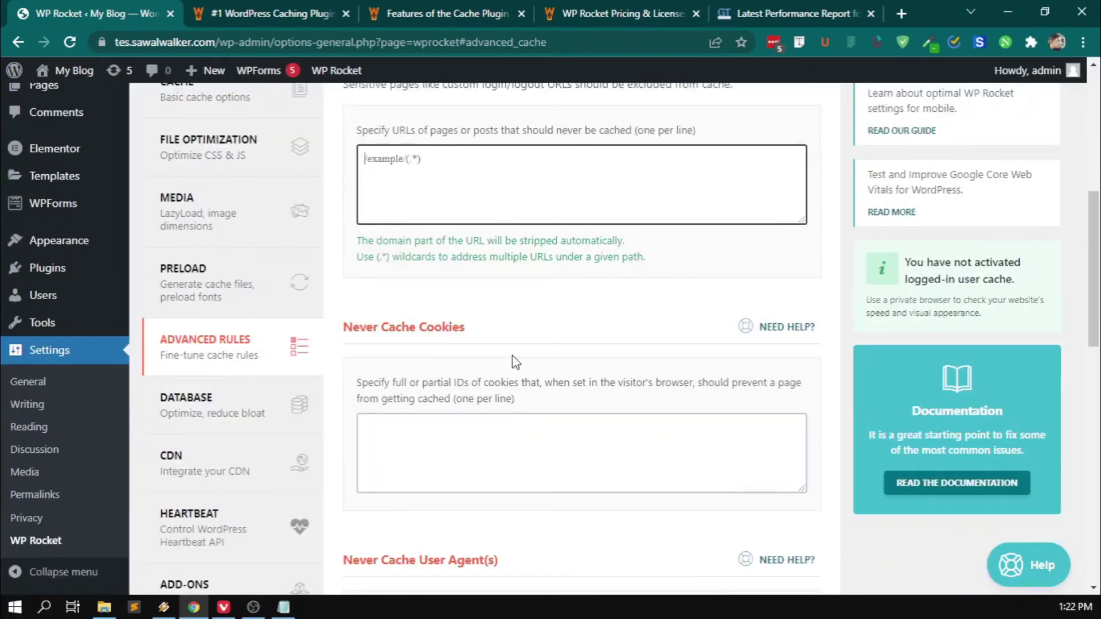
Open the Database settings and enable Revisions under Post Cleanup.
left_click(228, 411)
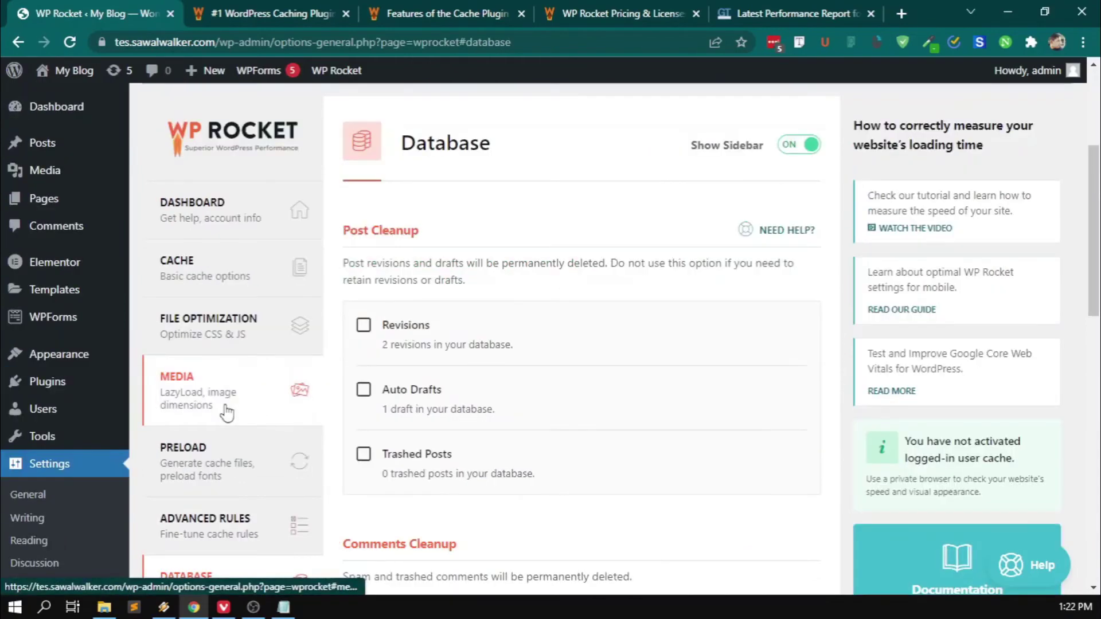
scroll(608, 299, "down", 5)
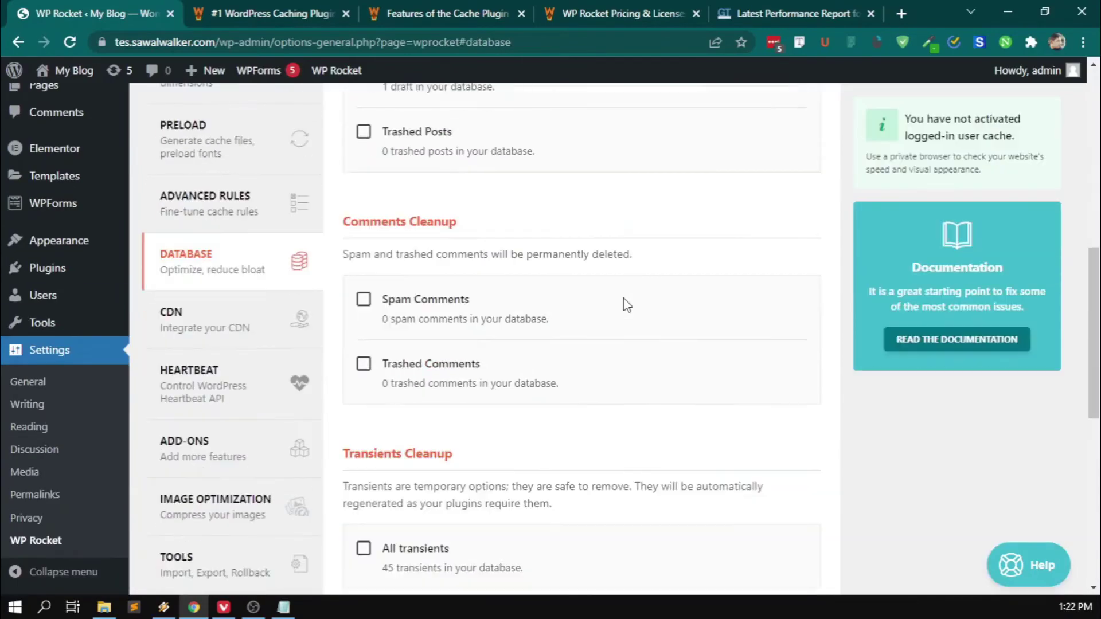
scroll(631, 305, "up", 5)
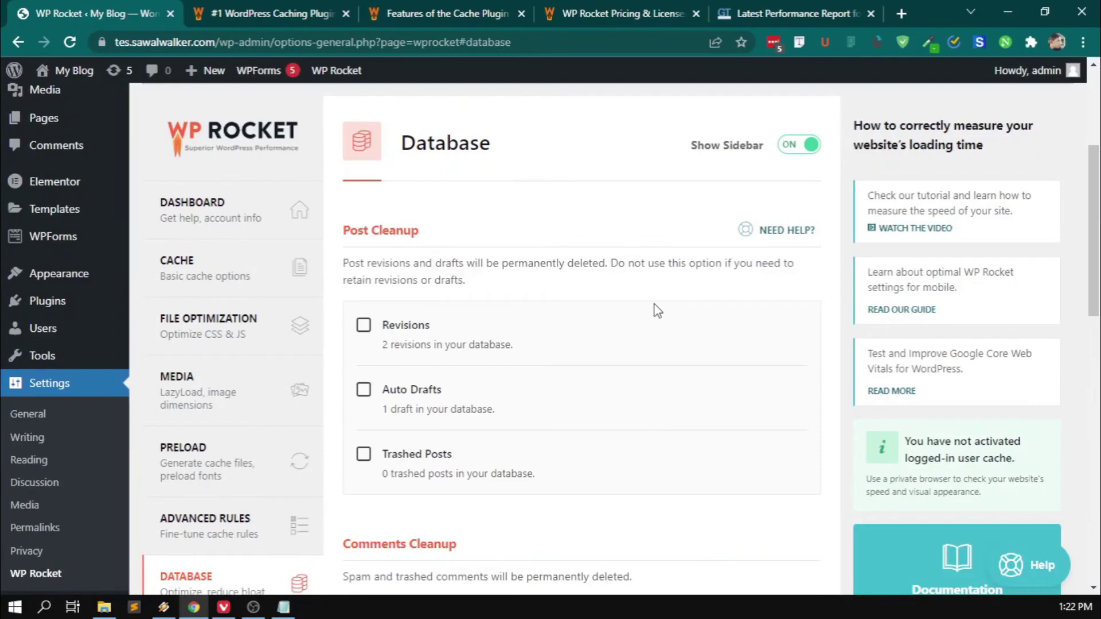
left_click(363, 329)
Enable Spam Comments in the Comments Cleanup section of the Database settings.
scroll(578, 301, "down", 3)
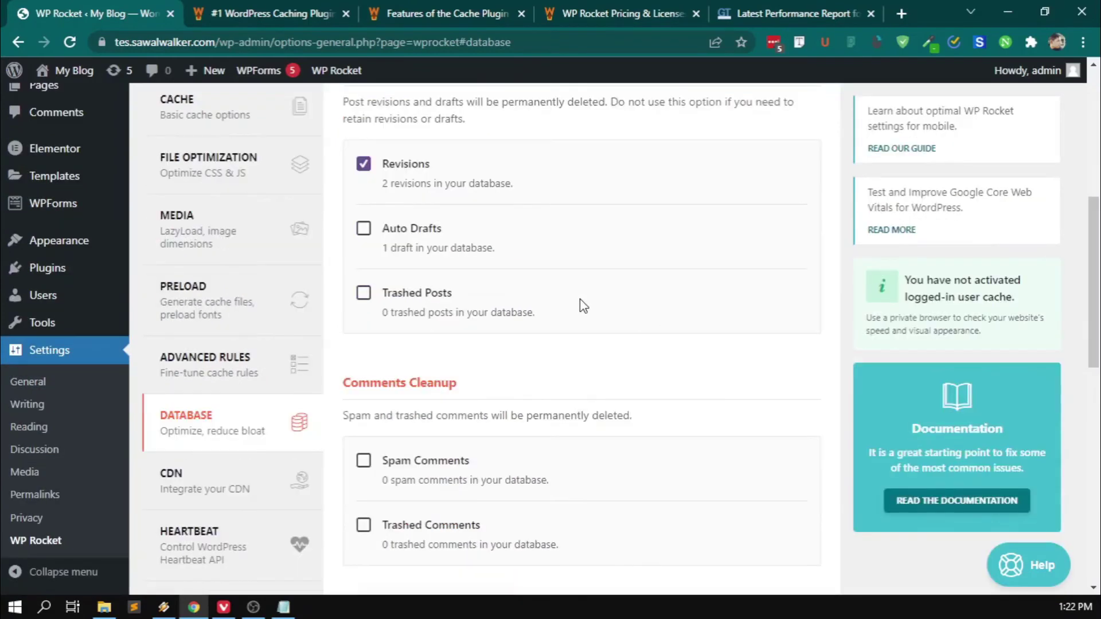
scroll(533, 339, "down", 3)
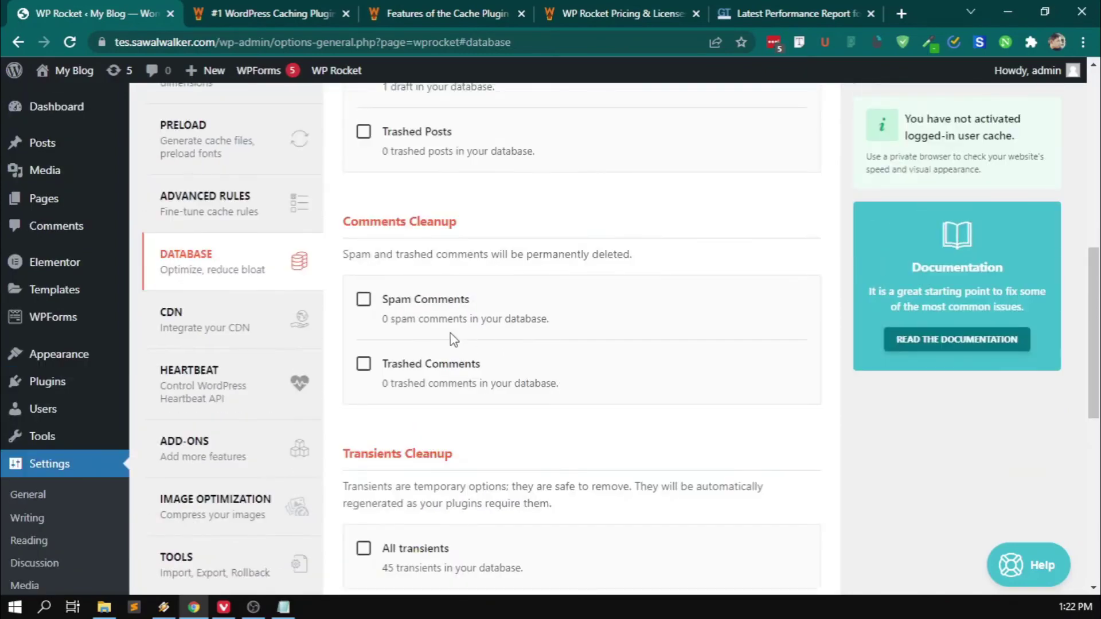
scroll(465, 341, "up", 7)
scroll(499, 337, "down", 6)
scroll(498, 337, "up", 2)
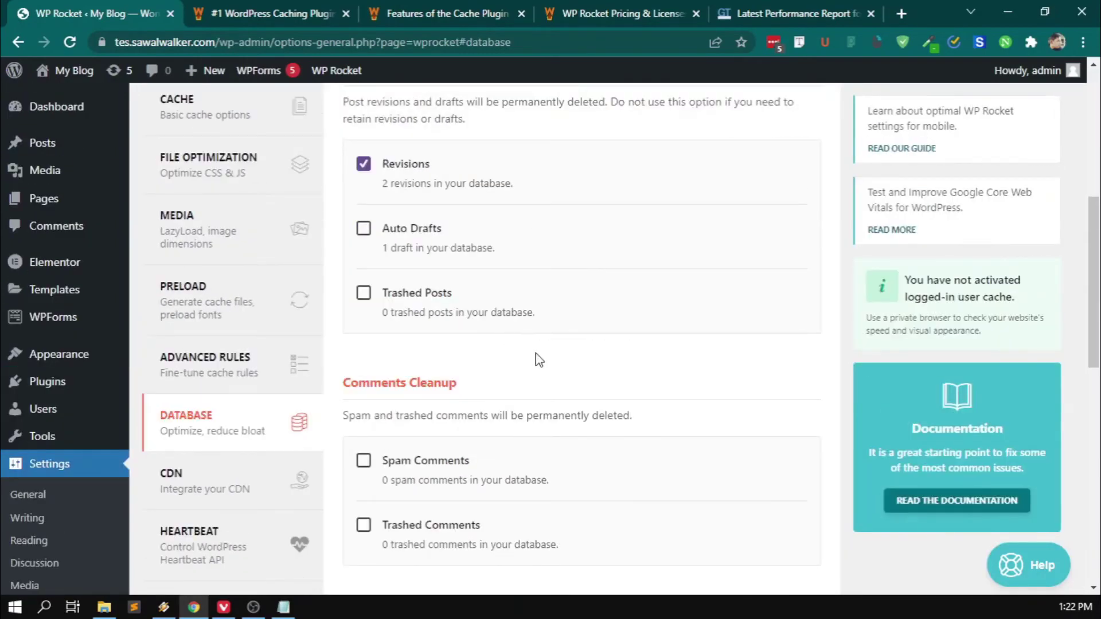
scroll(574, 344, "down", 2)
scroll(573, 344, "up", 2)
left_click(364, 460)
scroll(471, 443, "down", 3)
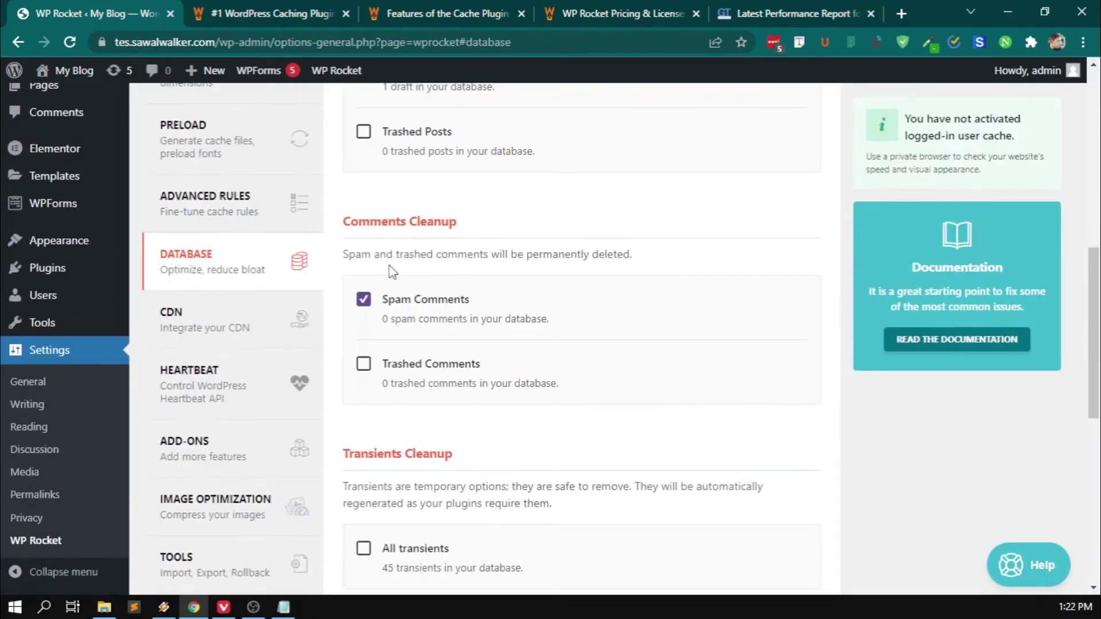
Enable Trashed Comments under Comments Cleanup and look over the Transients, Database and Automatic cleanup sections.
left_click(363, 364)
scroll(539, 349, "down", 4)
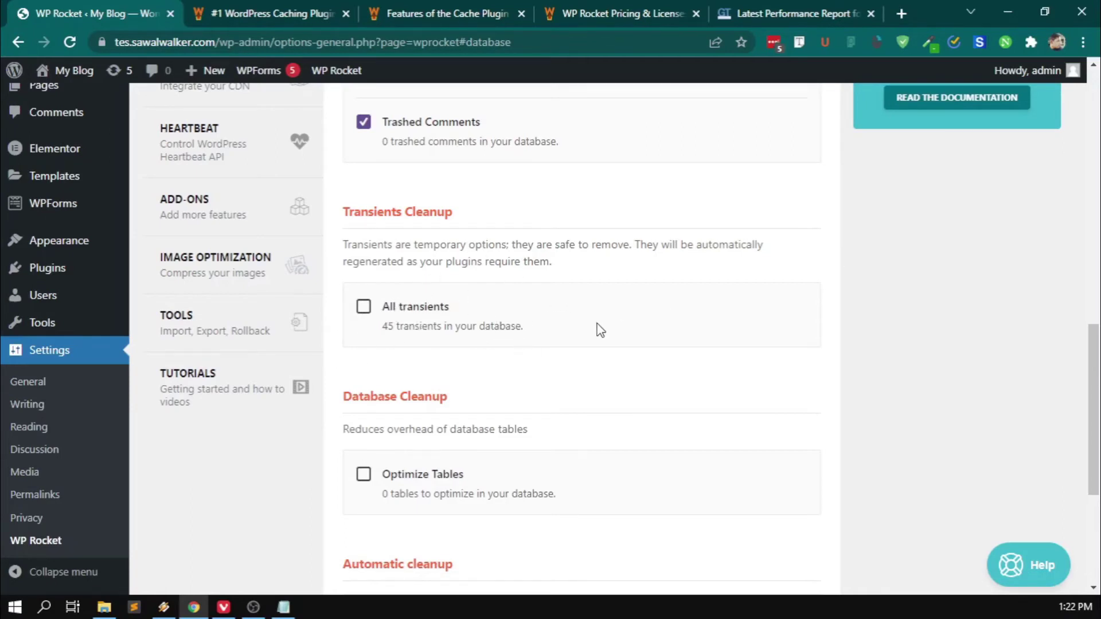
scroll(599, 328, "down", 3)
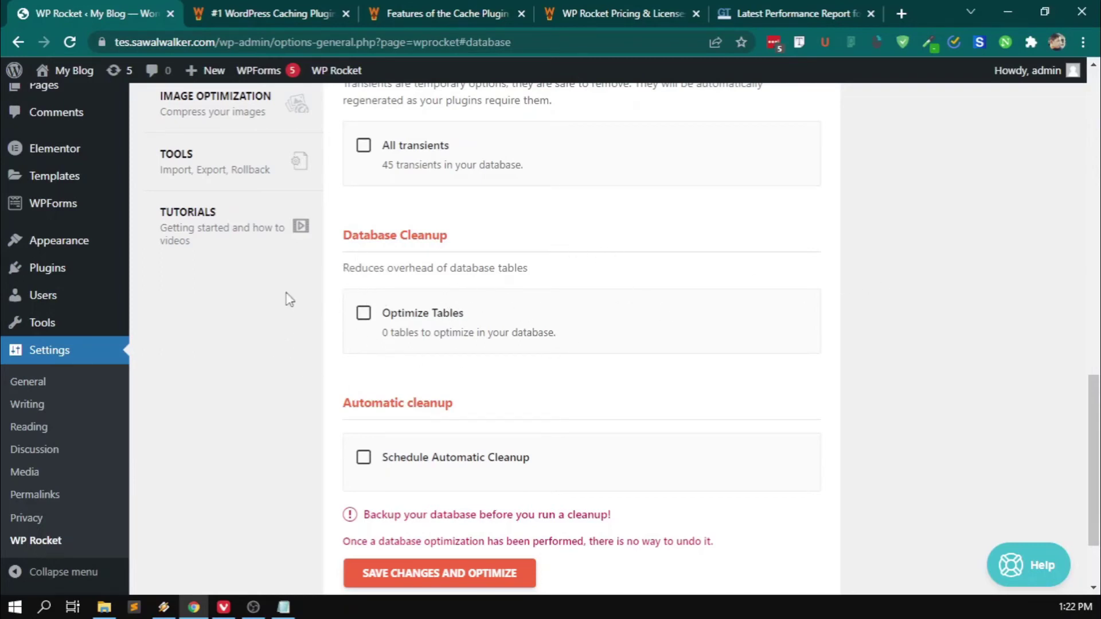
scroll(647, 270, "down", 2)
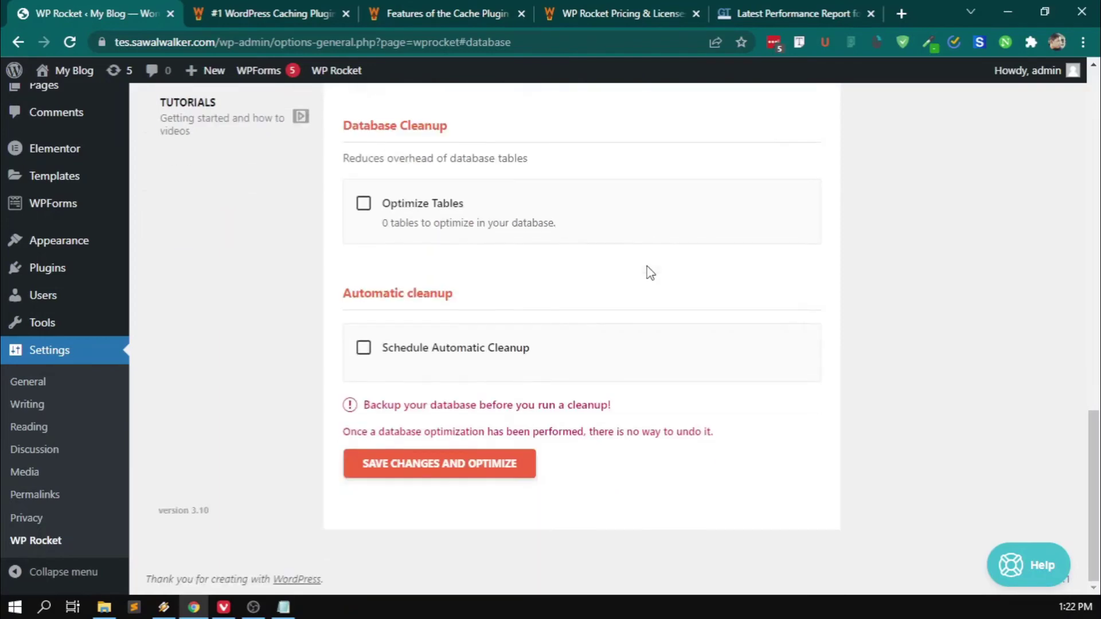
scroll(648, 270, "up", 2)
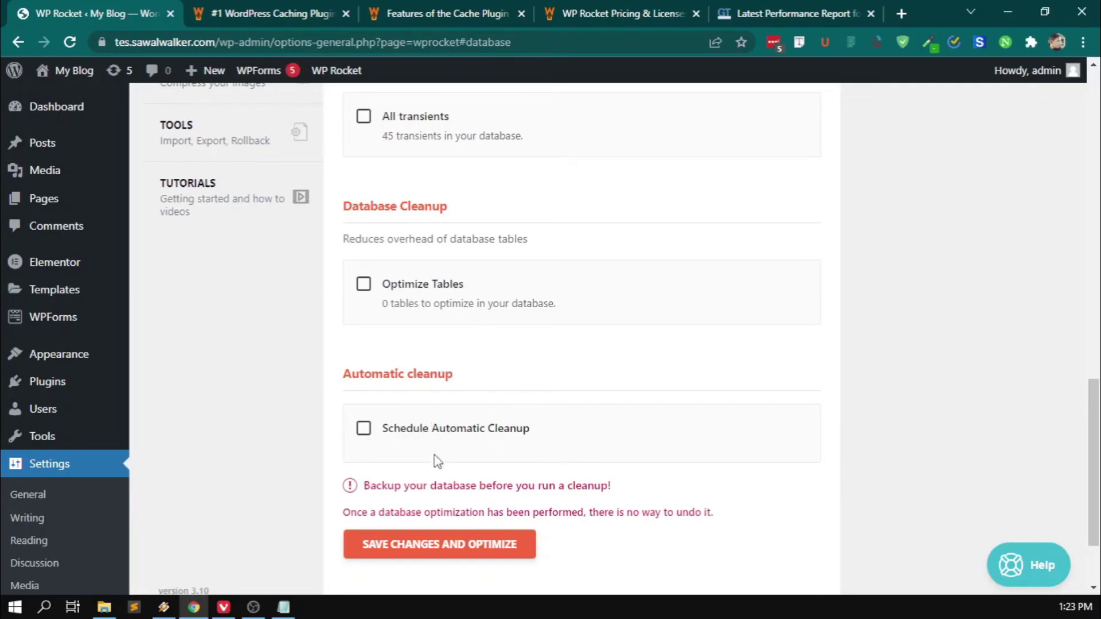
Review the selected Post Cleanup and Comments Cleanup options and the remaining Database sections through to the save and optimize option.
scroll(468, 445, "up", 10)
scroll(467, 447, "up", 4)
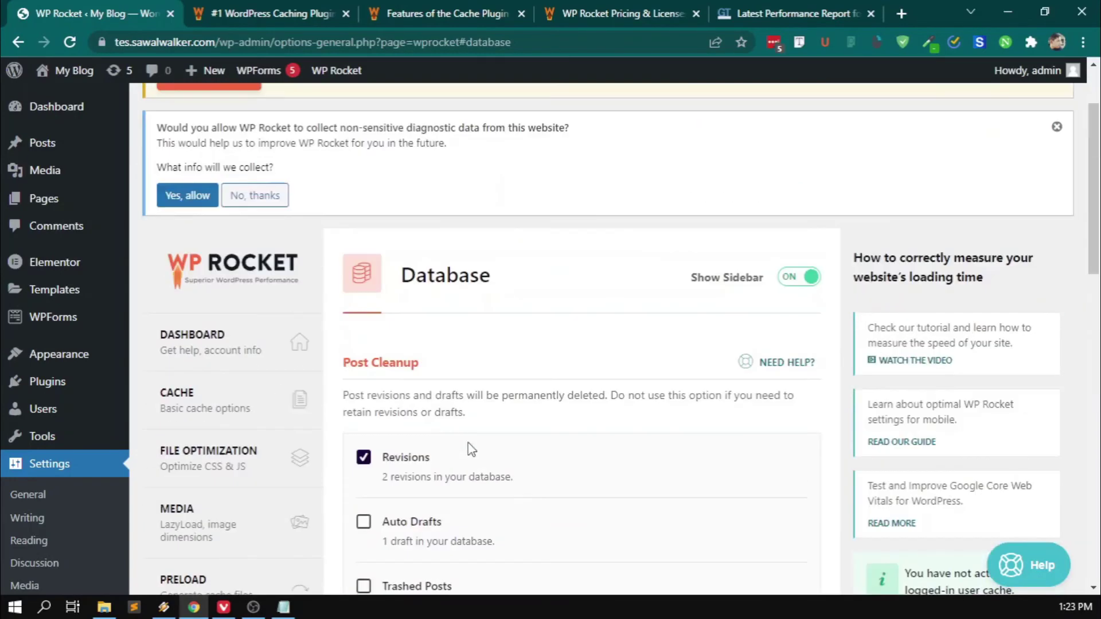
scroll(484, 434, "down", 4)
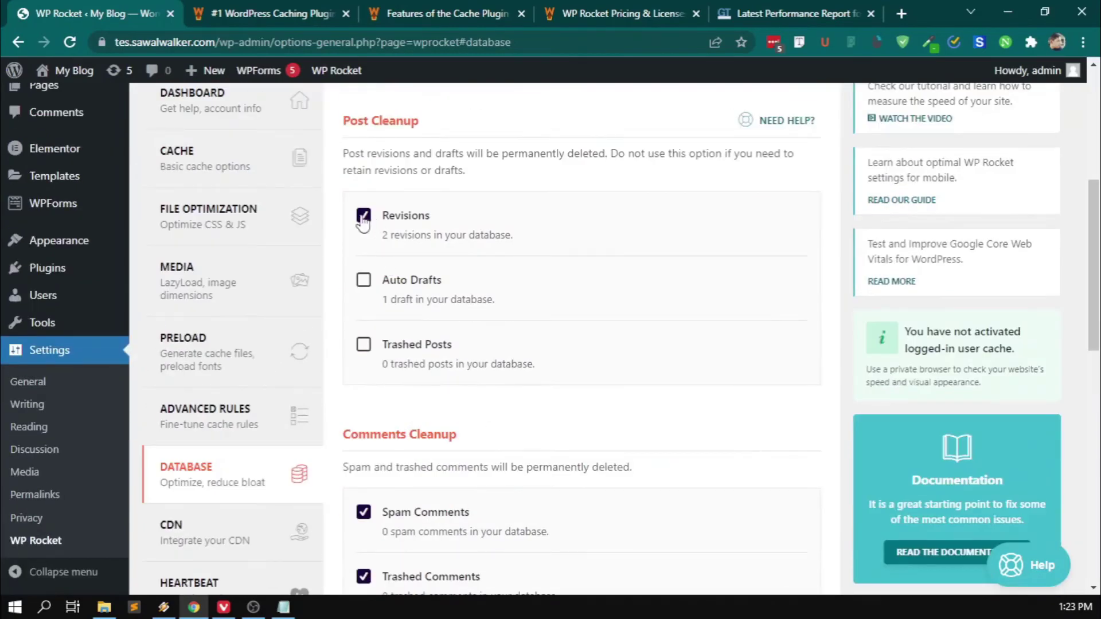
scroll(371, 582, "down", 10)
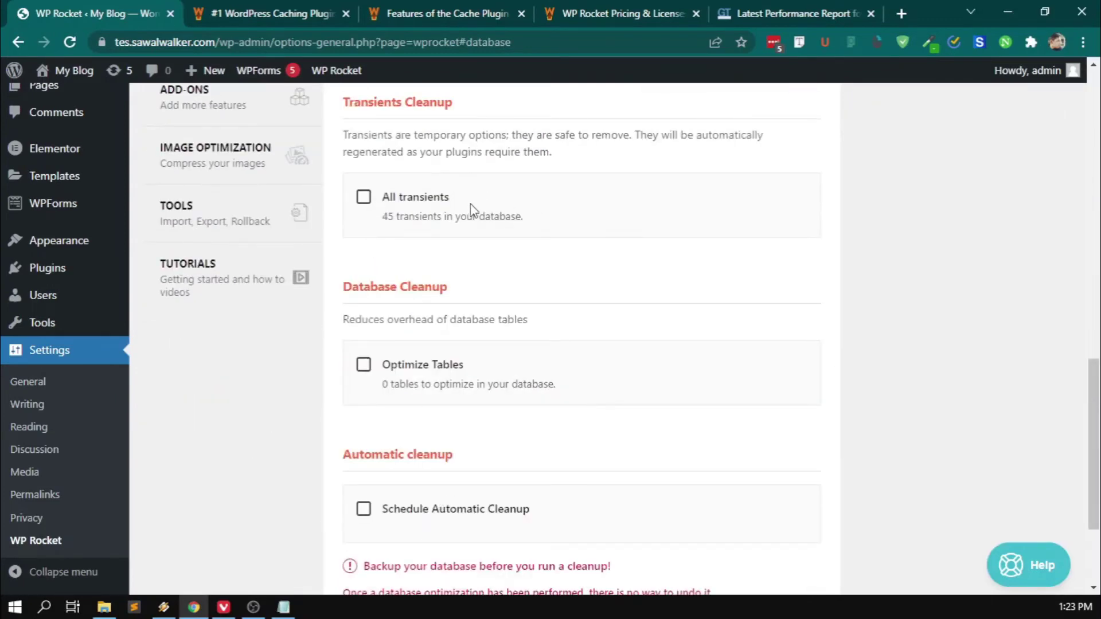
scroll(576, 269, "down", 3)
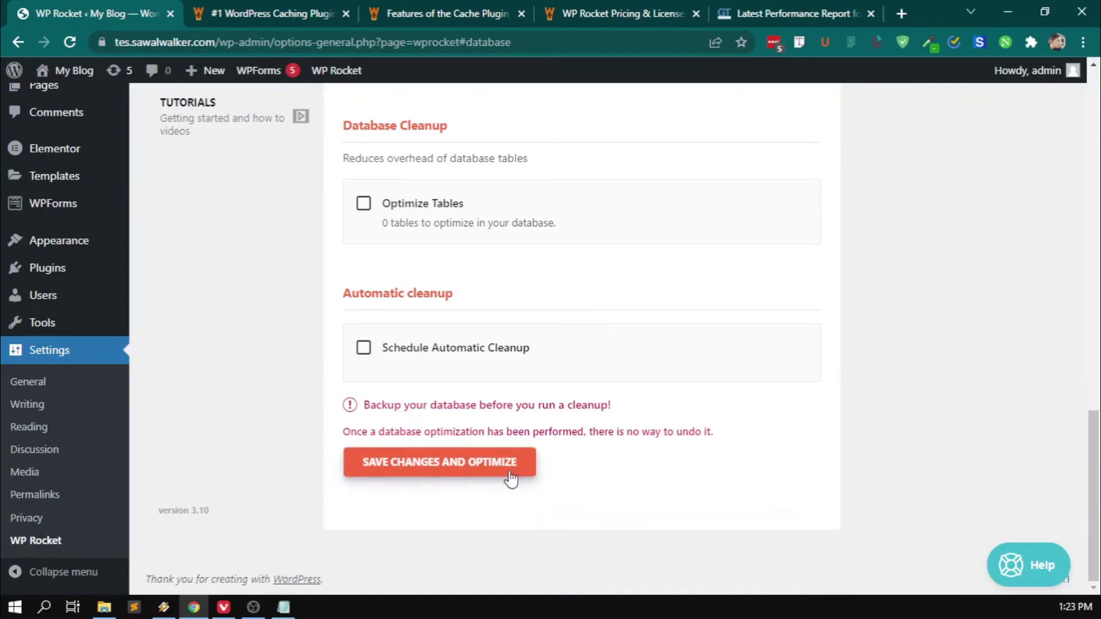
left_click(502, 471)
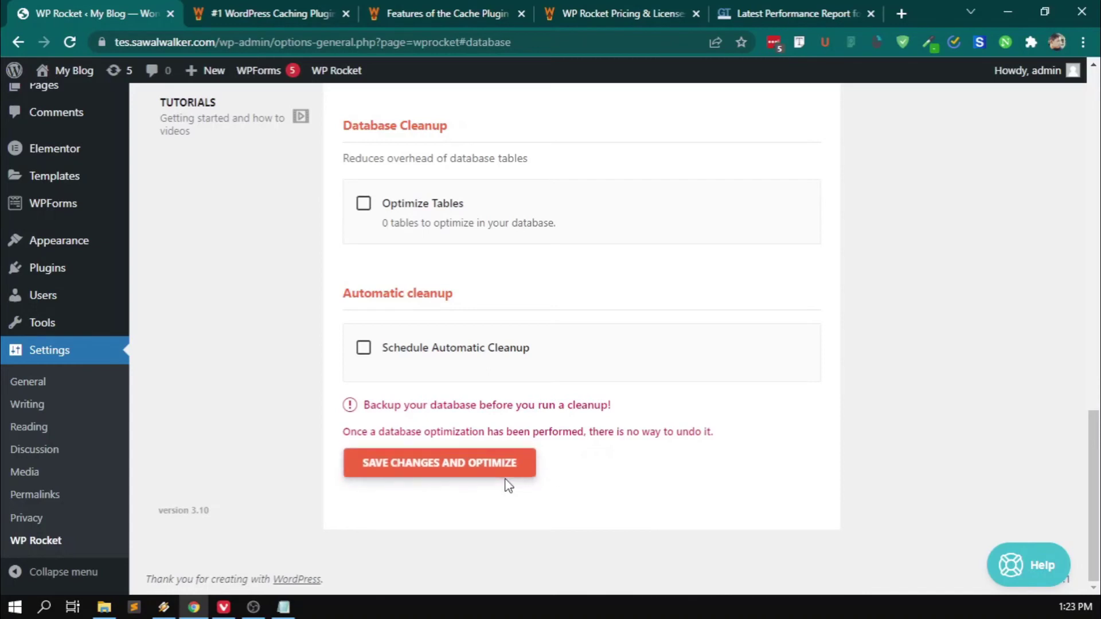
scroll(508, 484, "up", 1)
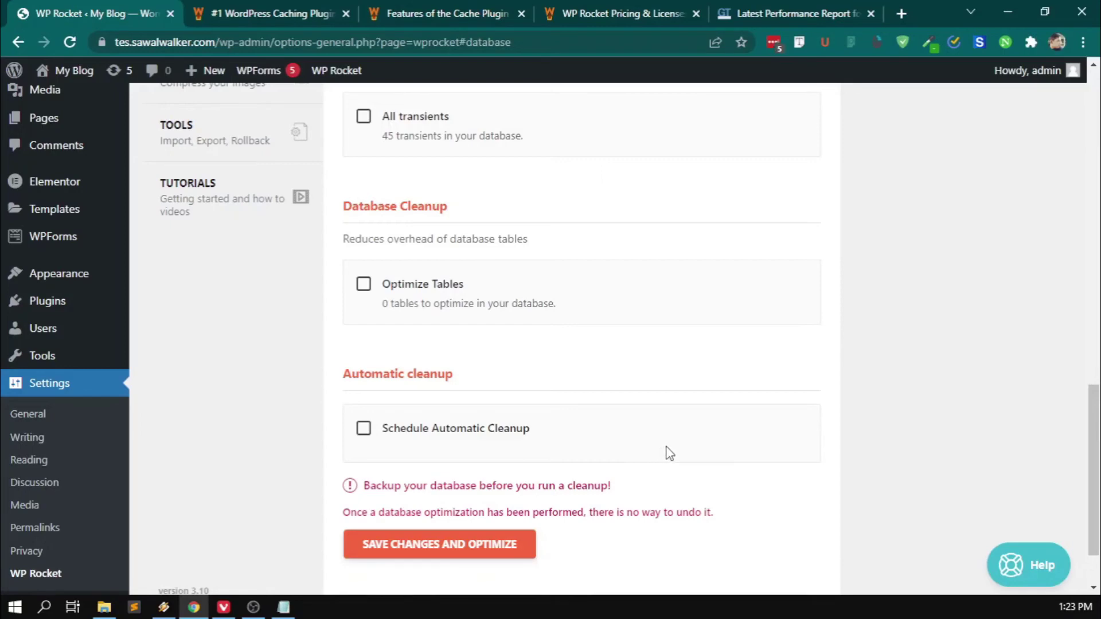
scroll(668, 453, "up", 8)
scroll(674, 455, "up", 4)
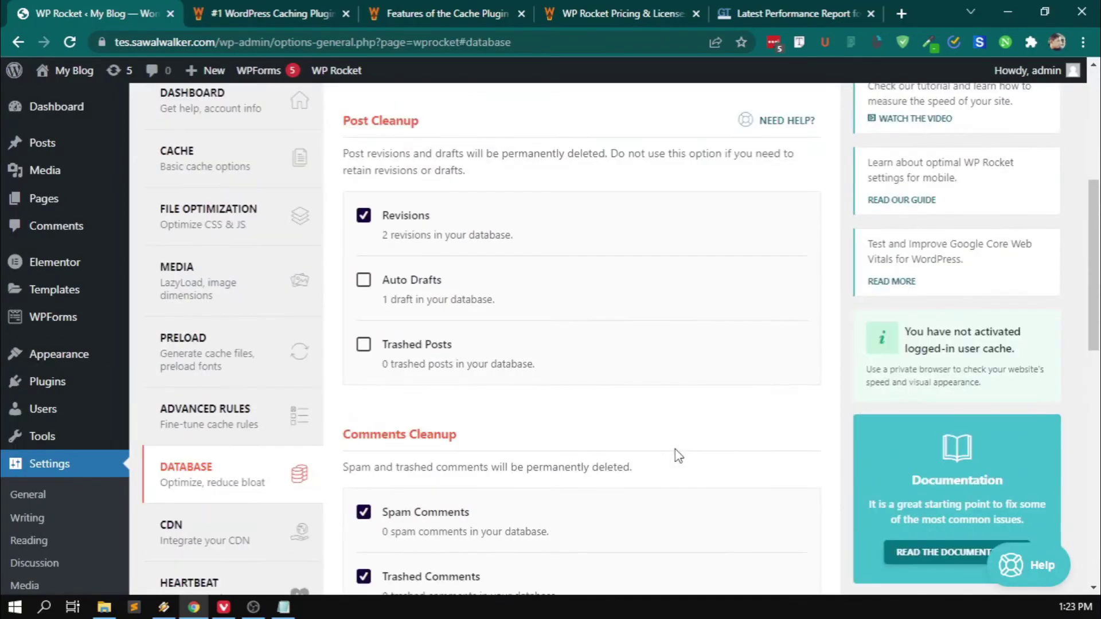
scroll(680, 457, "down", 4)
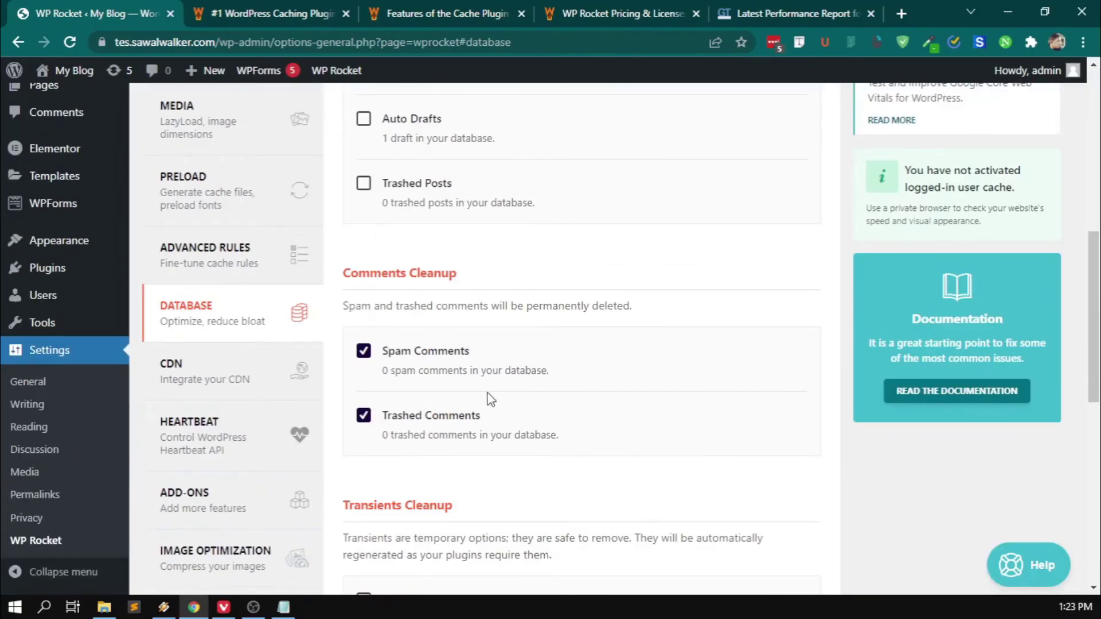
Open the CDN settings and turn on Enable Content Delivery Network.
left_click(261, 378)
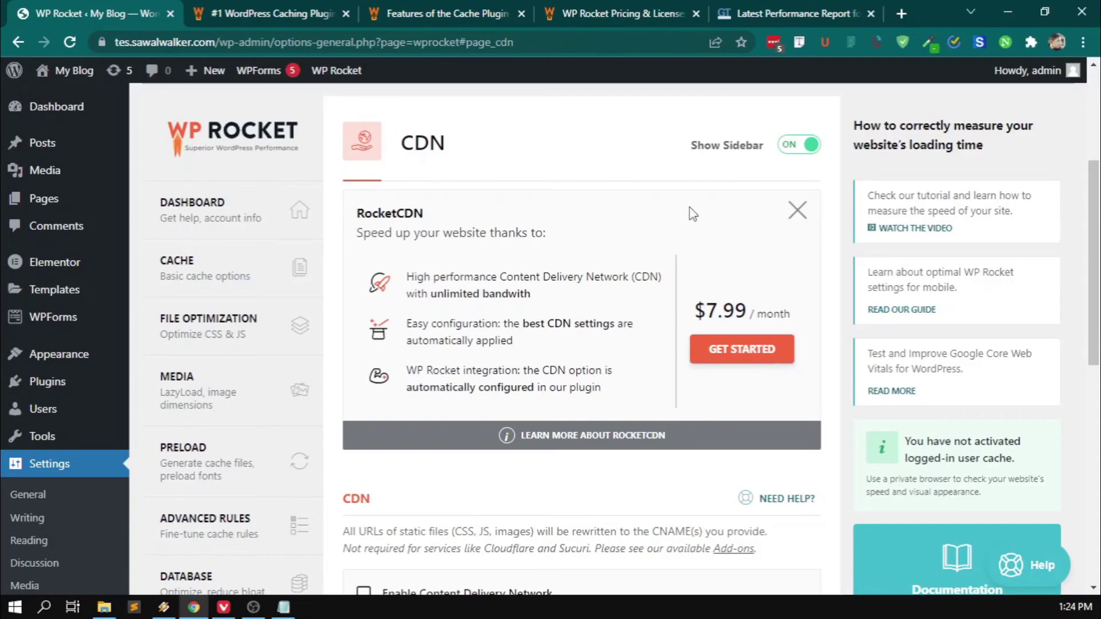
scroll(643, 130, "up", 1)
scroll(642, 129, "down", 1)
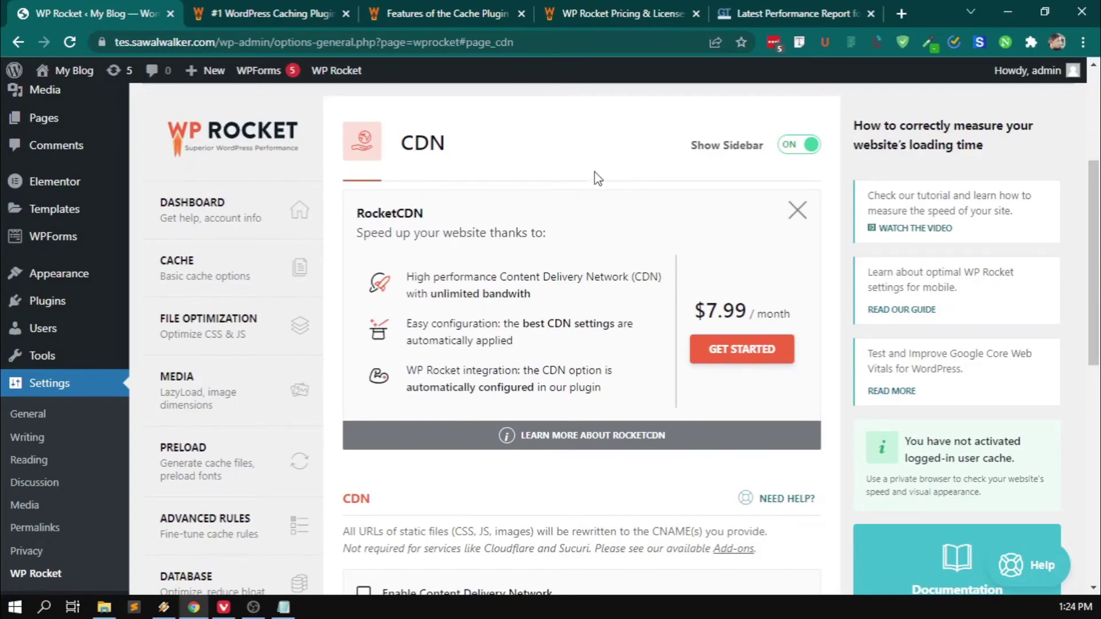
scroll(535, 201, "down", 5)
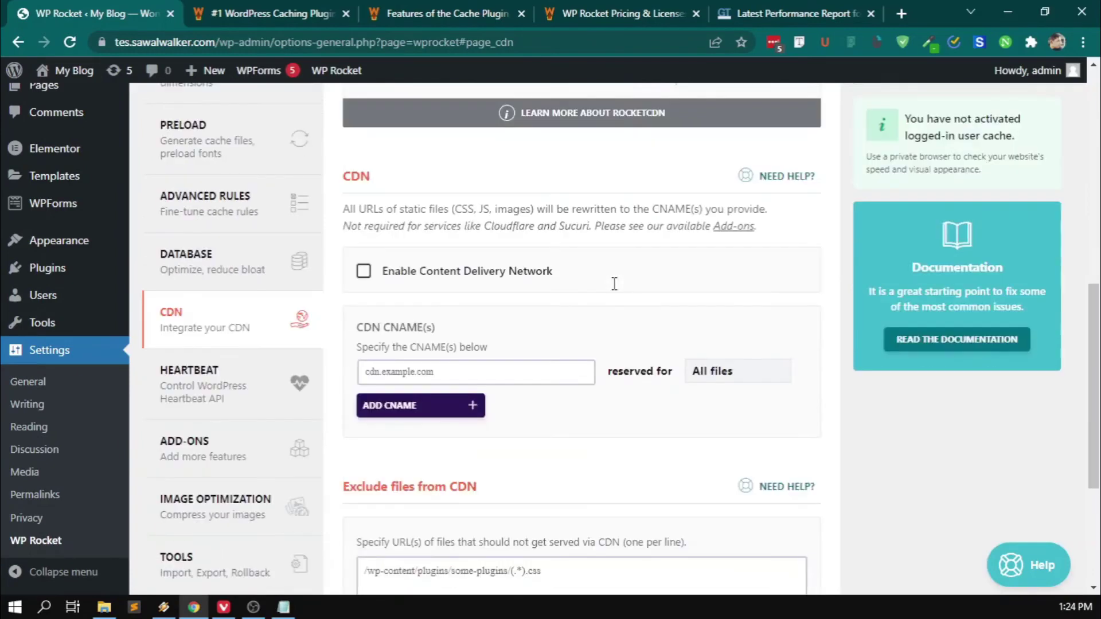
left_click(444, 277)
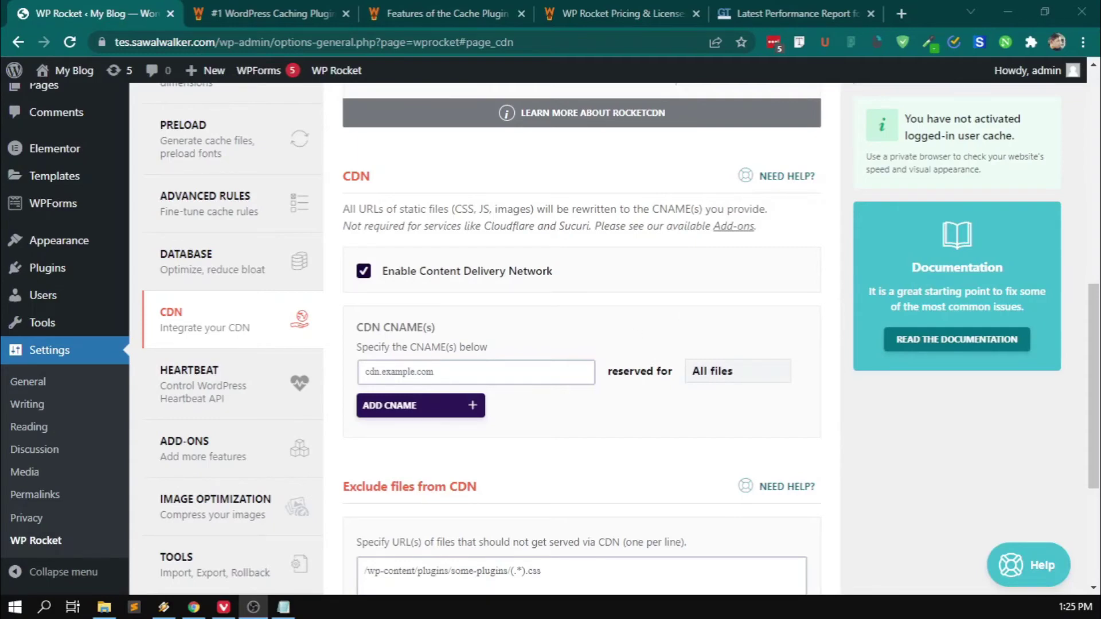
type("https://i0.wp.com/sawalwalker.com/")
left_click(440, 371)
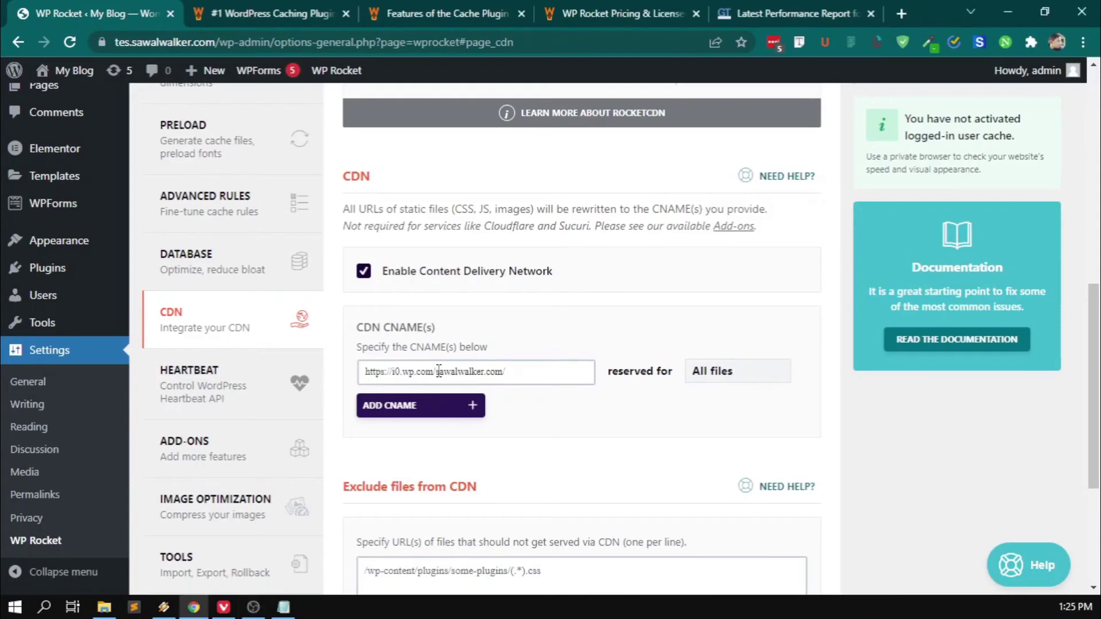
left_click_drag(439, 371, 519, 370)
left_click(521, 373)
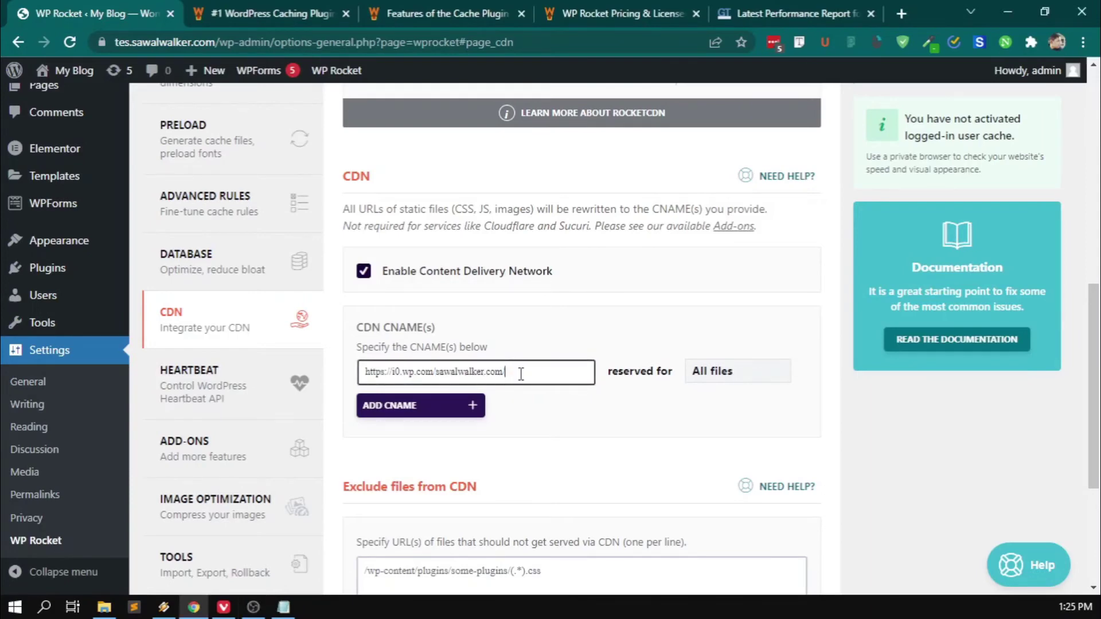
left_click_drag(520, 373, 437, 377)
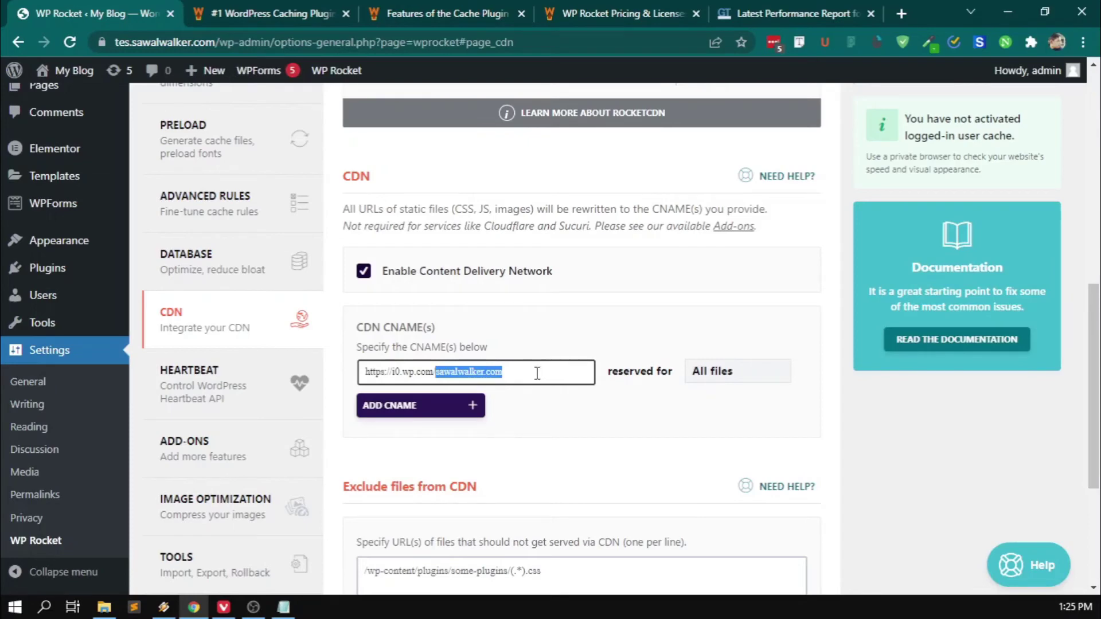
left_click(440, 377)
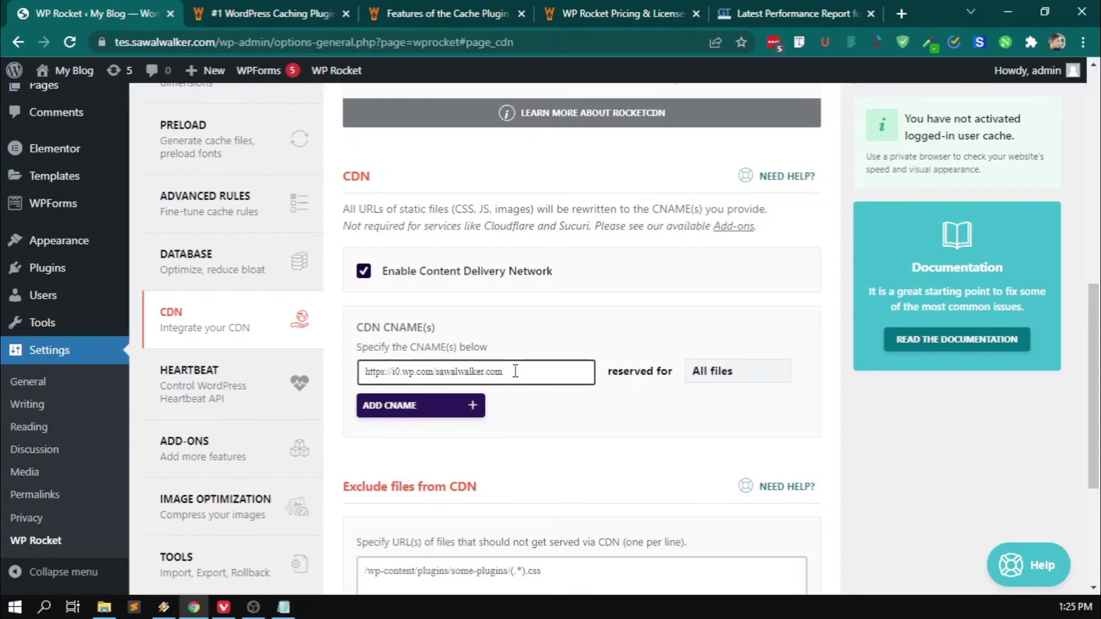
type("www.")
double_click(446, 372)
key("BackSpace")
Reserve the CDN CNAME for Images.
left_click(732, 374)
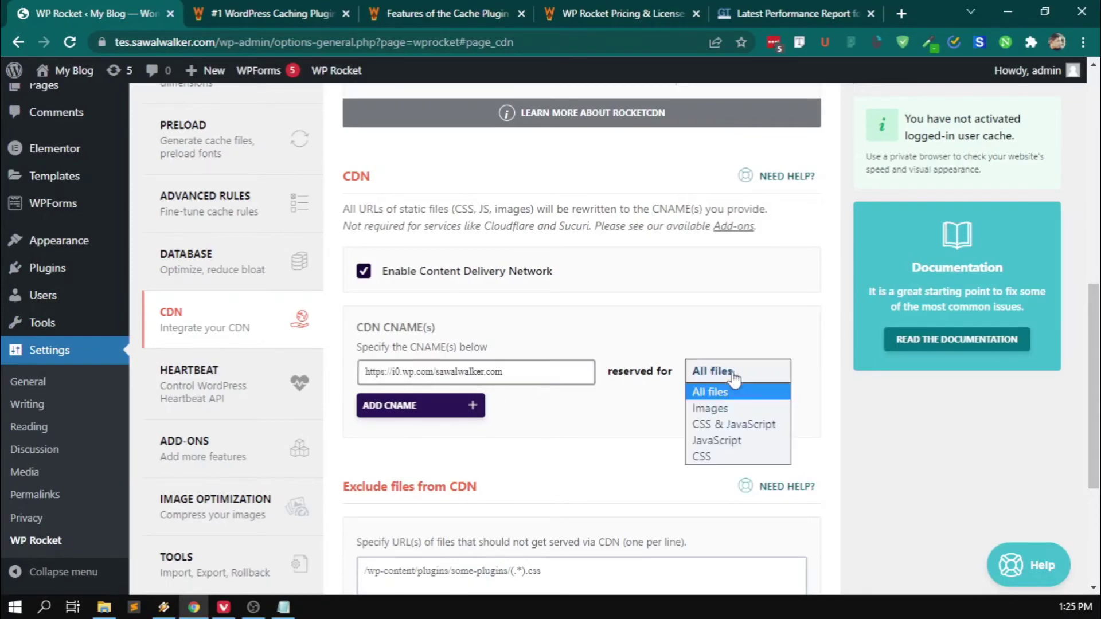
left_click(731, 409)
left_click(833, 344)
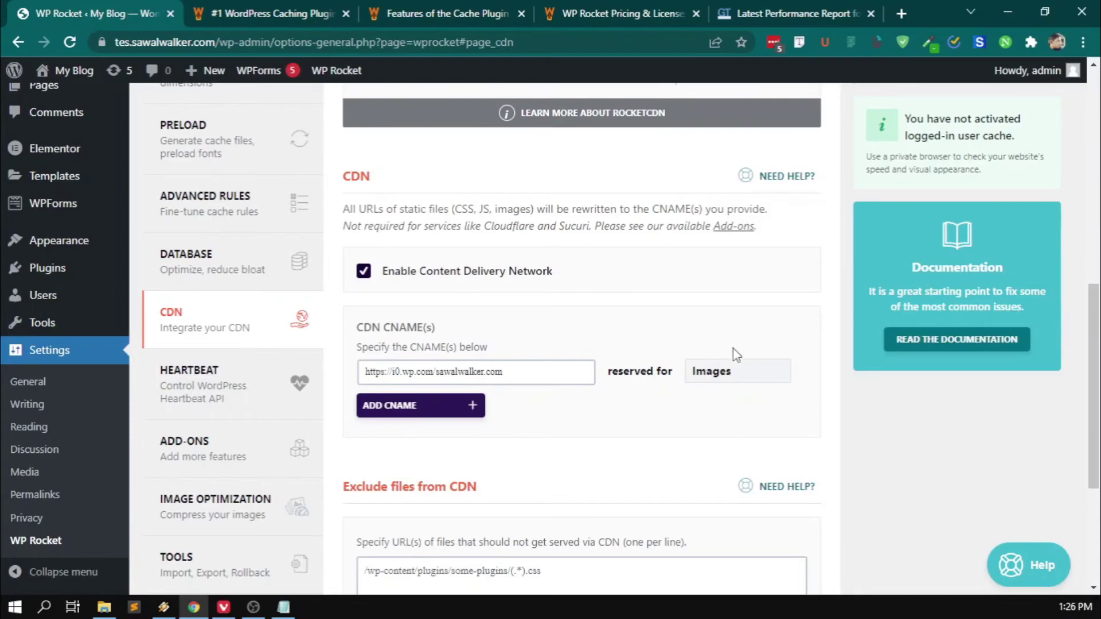
Look over the Exclude files from CDN section and the CNAME's reserved file types, keeping Images selected.
scroll(782, 339, "down", 1)
scroll(770, 339, "up", 1)
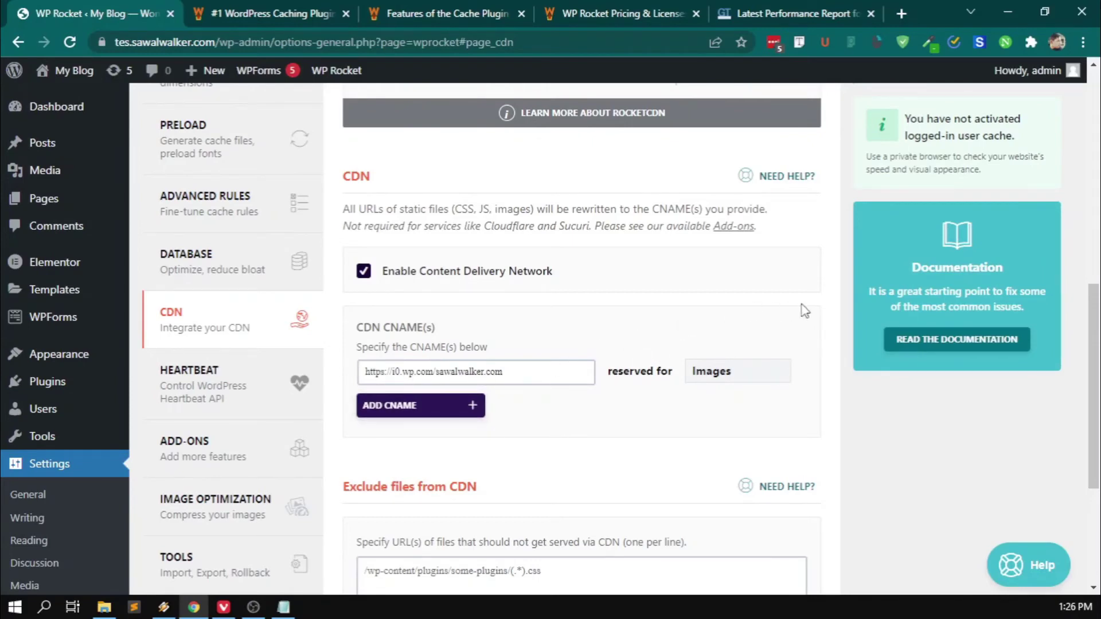
scroll(745, 344, "down", 1)
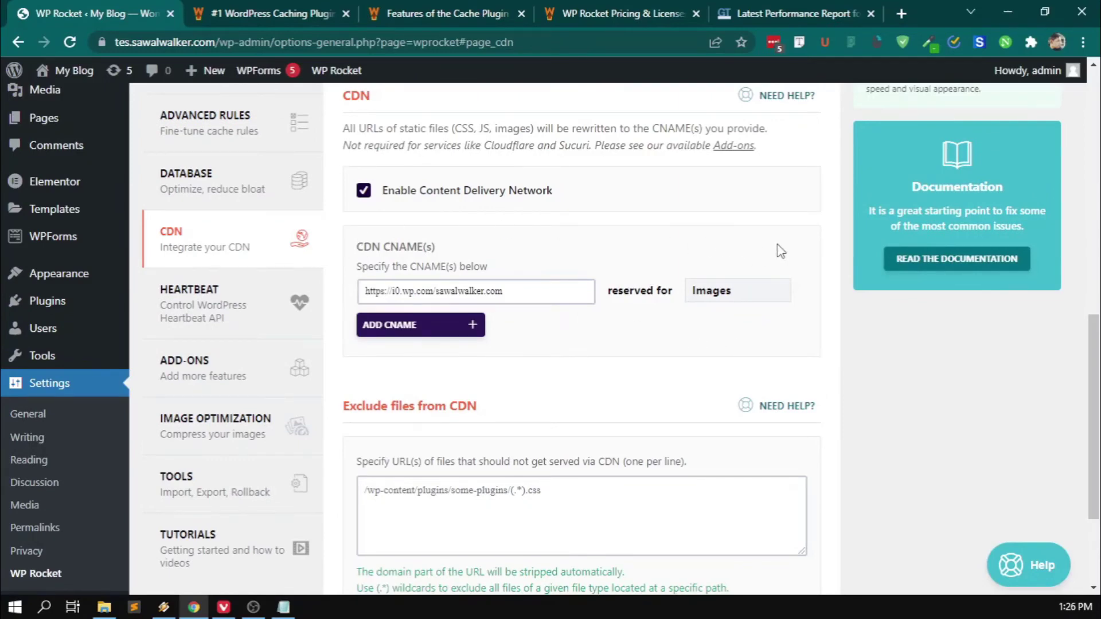
scroll(820, 261, "down", 1)
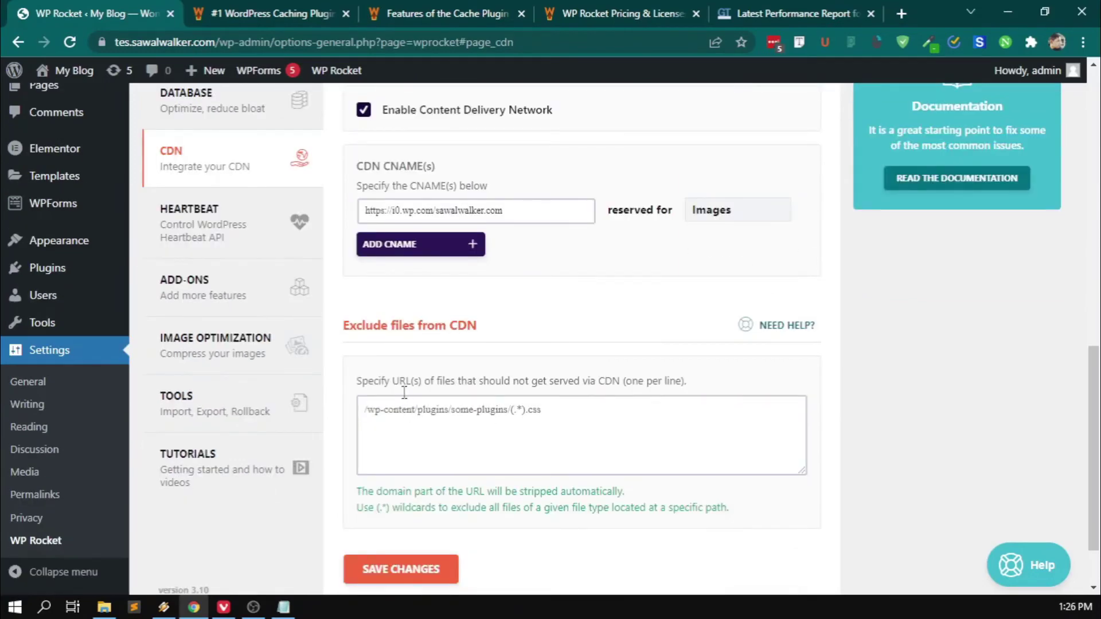
left_click(451, 414)
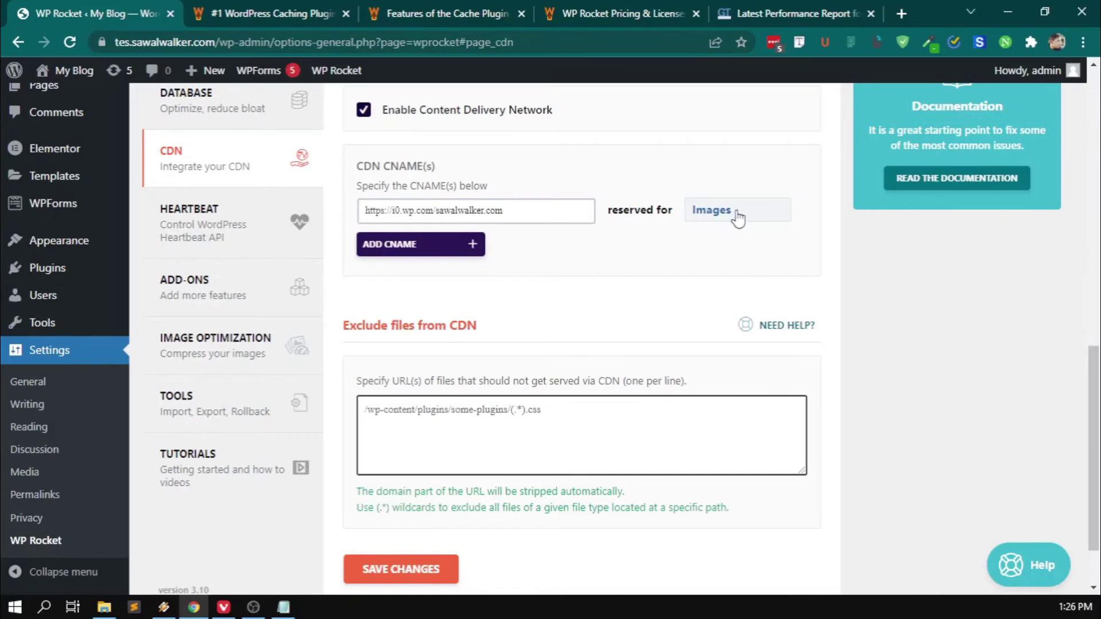
left_click(770, 220)
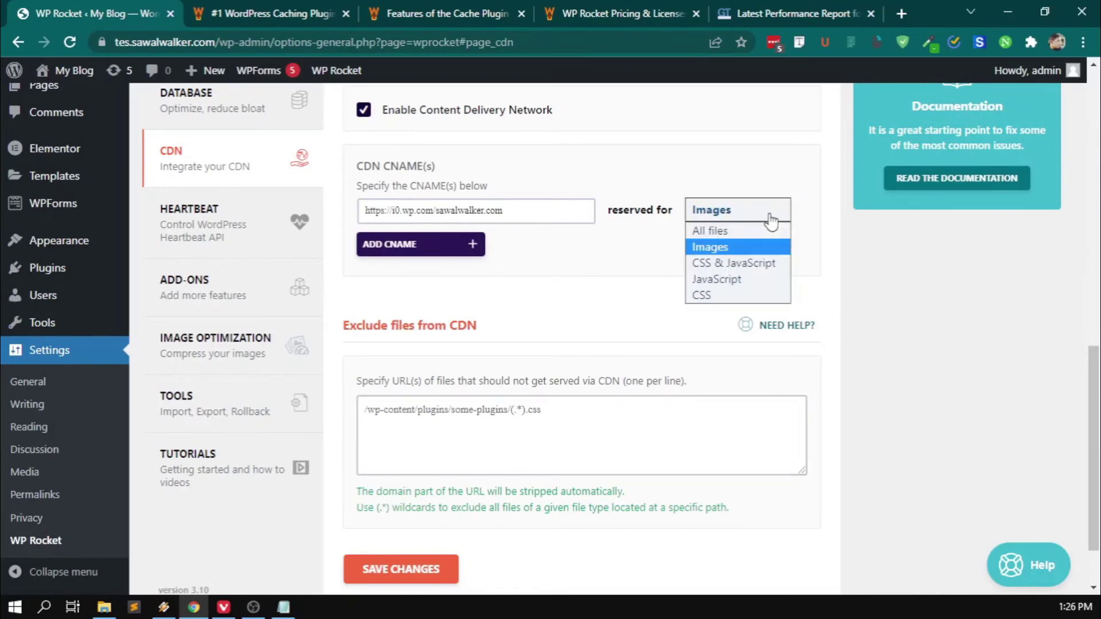
left_click(755, 247)
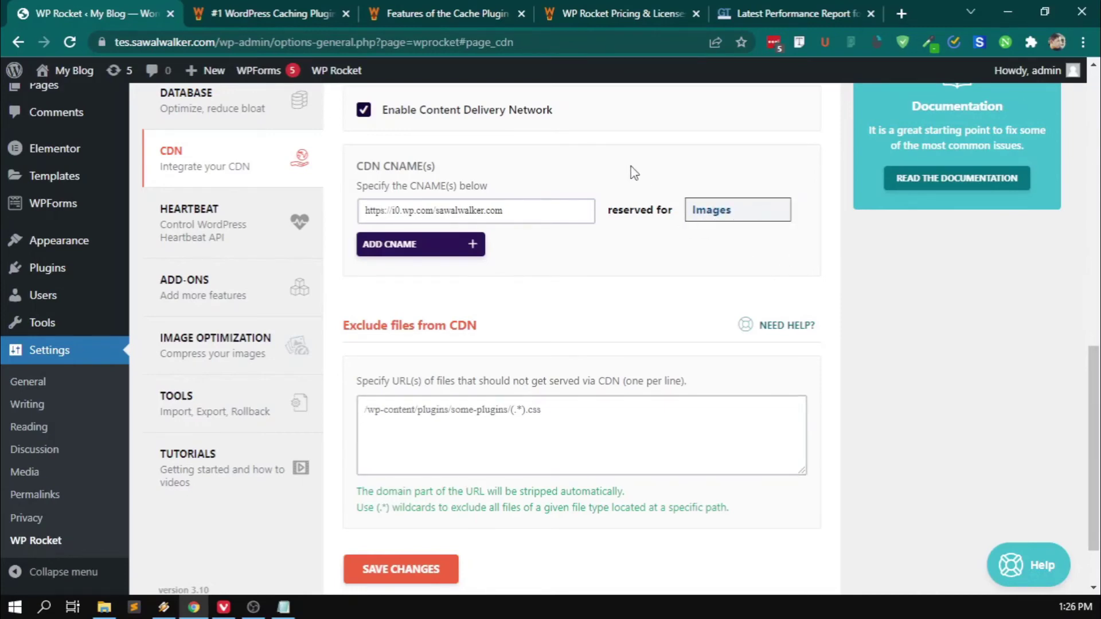
left_click(740, 217)
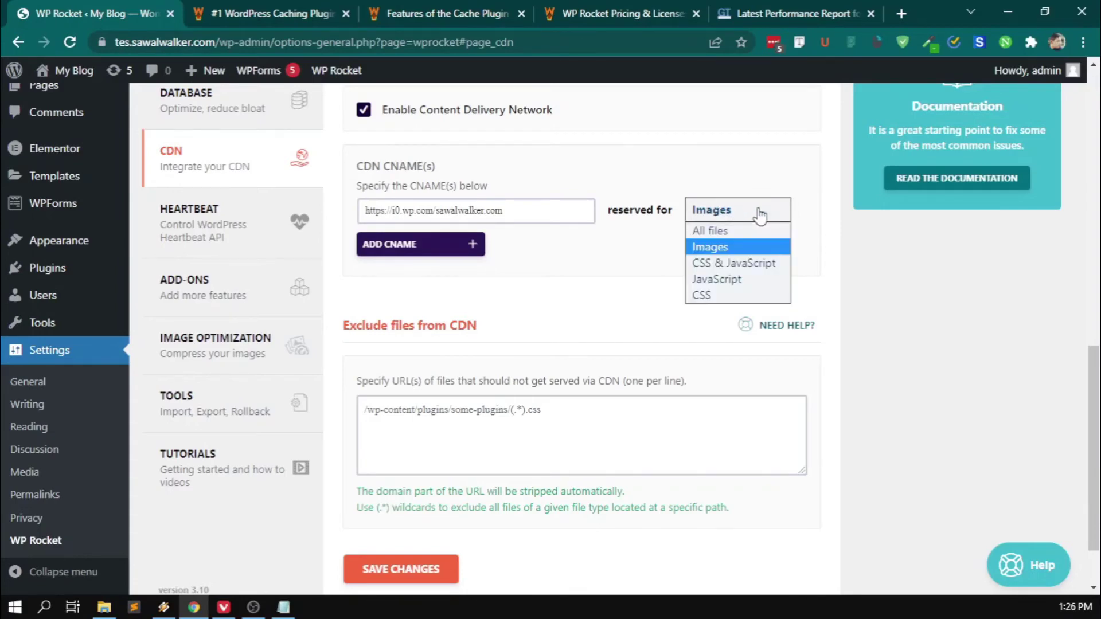
left_click(753, 247)
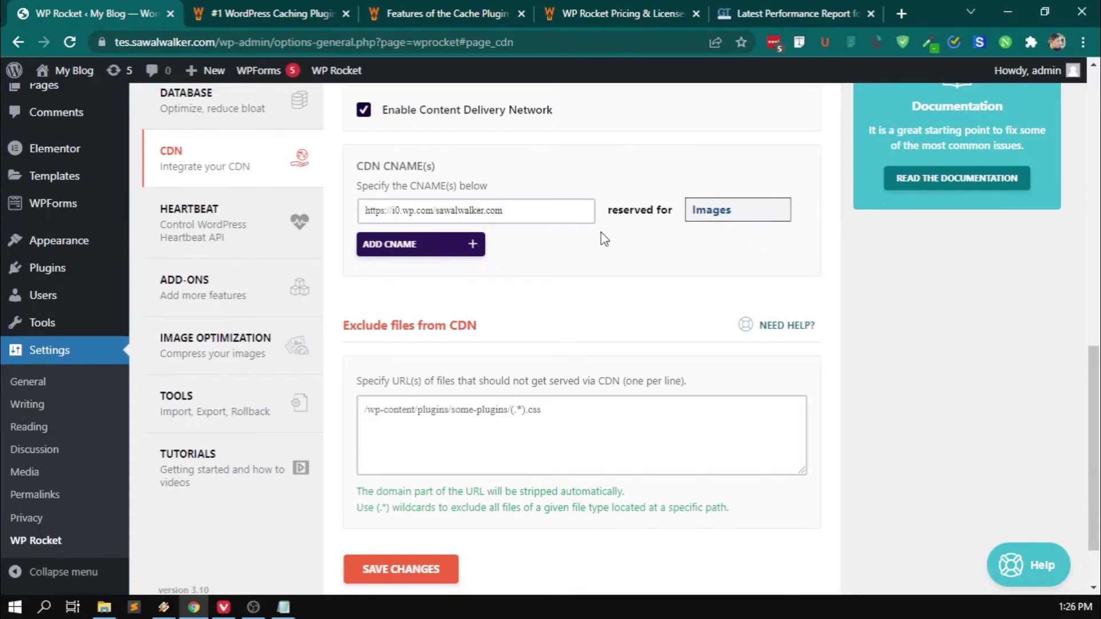
Exclude .svg files from the CDN by entering .svg in the Exclude files from CDN list.
left_click(488, 442)
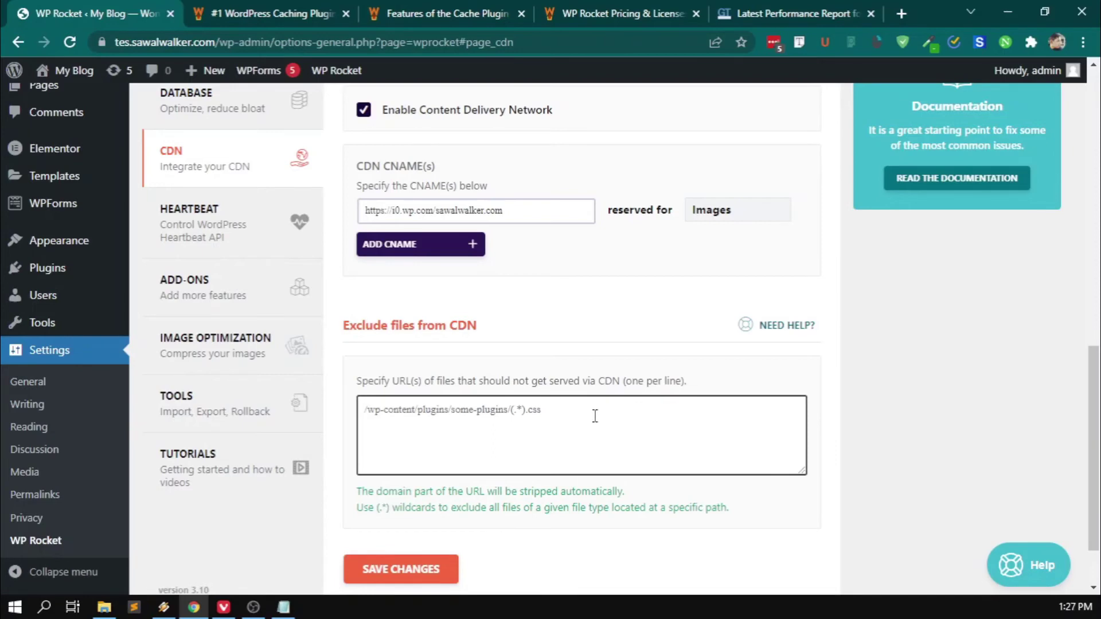
type("s")
double_click(367, 417)
key("BackSpace")
type("s")
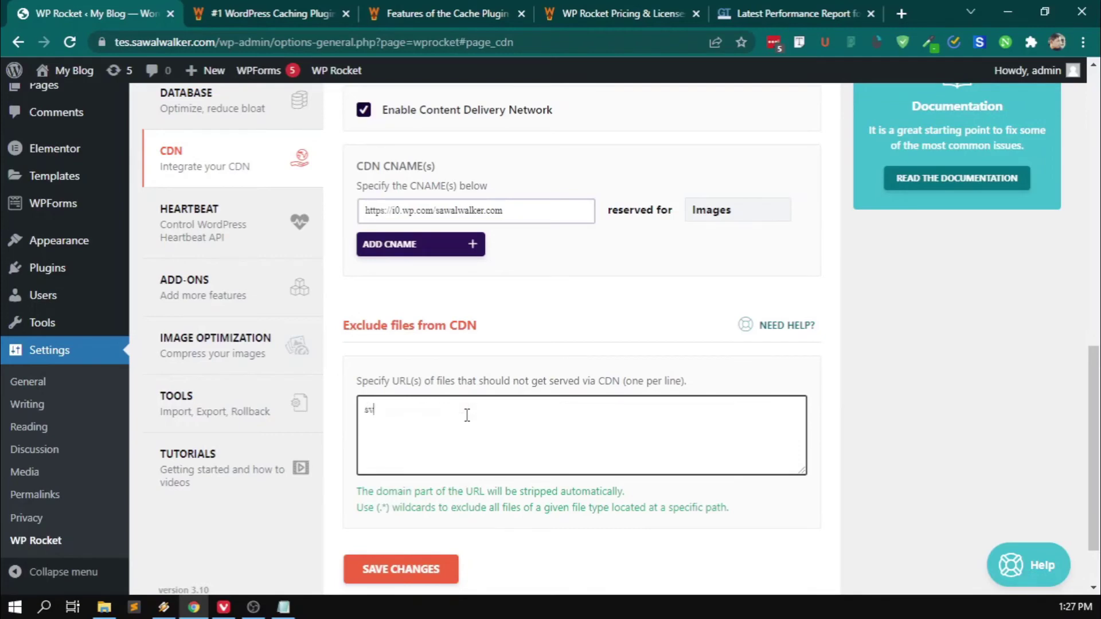
type("vg")
key("Left")
key("Left")
key("Left")
type(".")
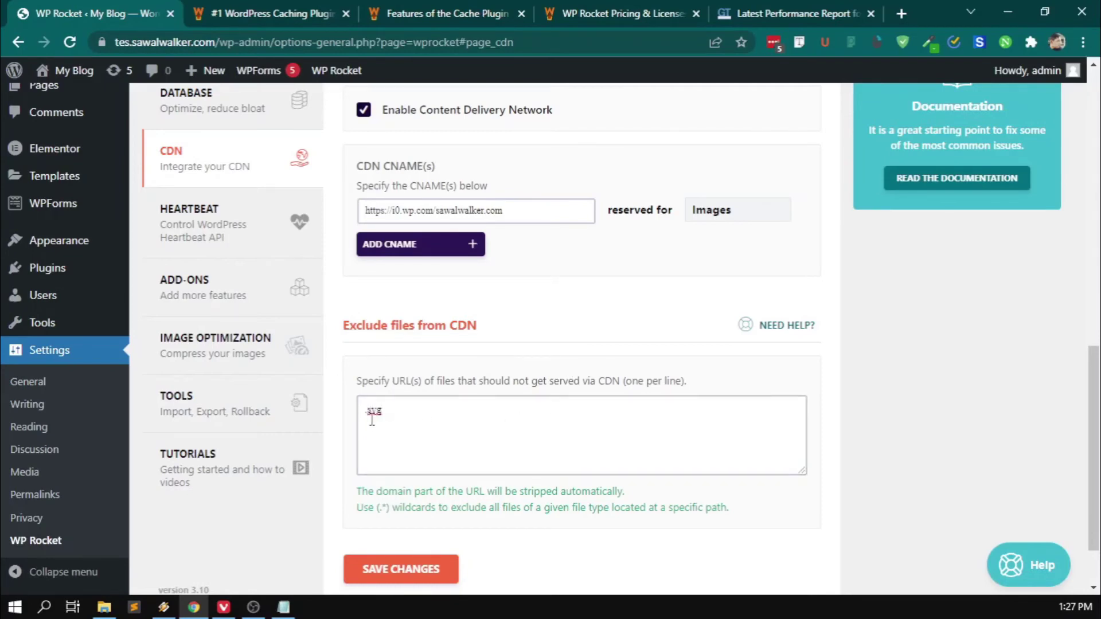
left_click_drag(410, 408, 362, 410)
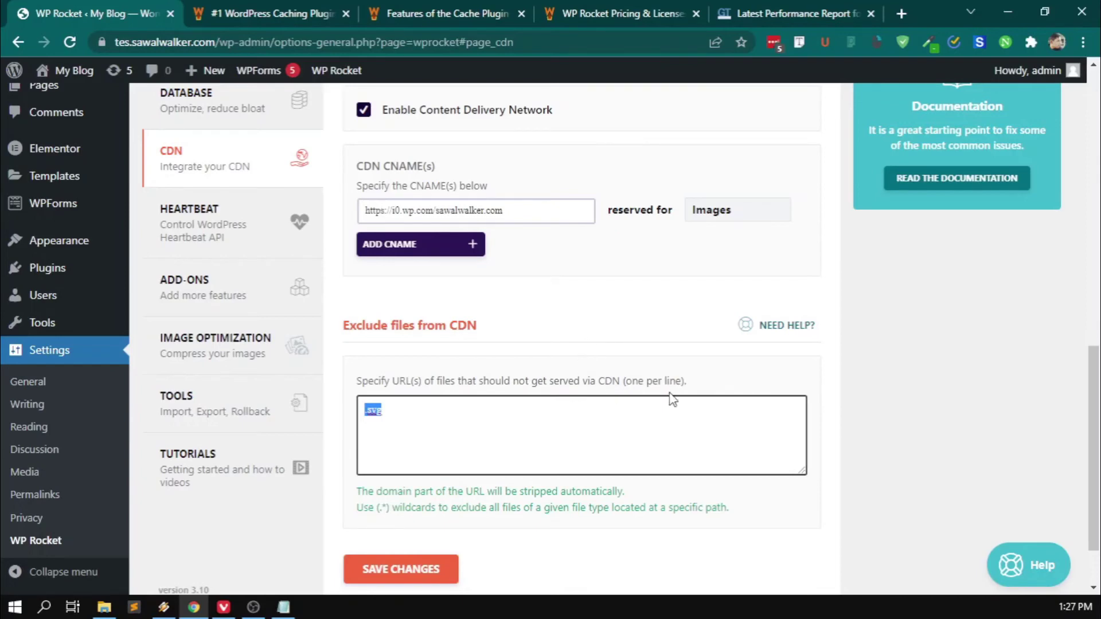
left_click(429, 412)
left_click_drag(361, 410, 412, 409)
left_click(443, 416)
double_click(448, 416)
left_click(450, 418)
left_click(987, 333)
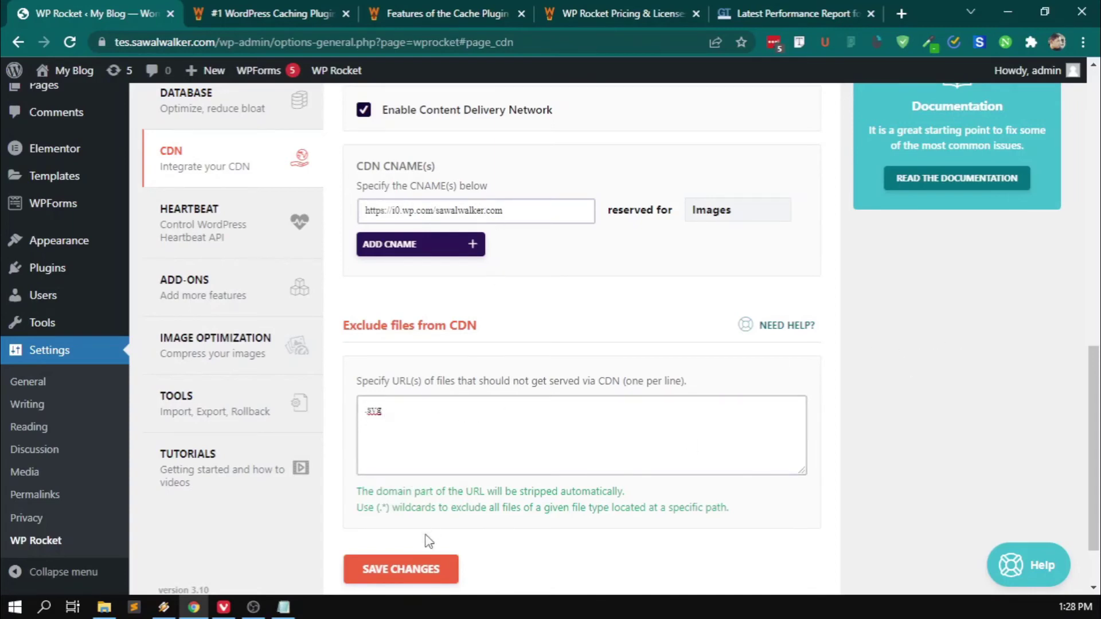
Review the CDN page's CNAME for Images and the file exclusion list.
left_click(447, 569)
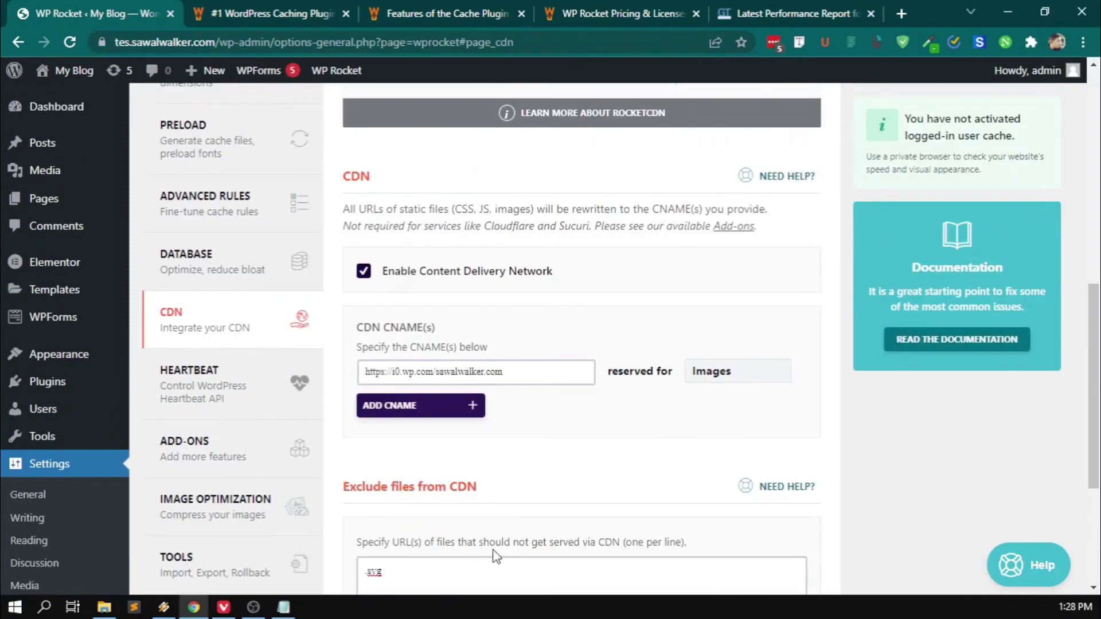
scroll(498, 549, "down", 7)
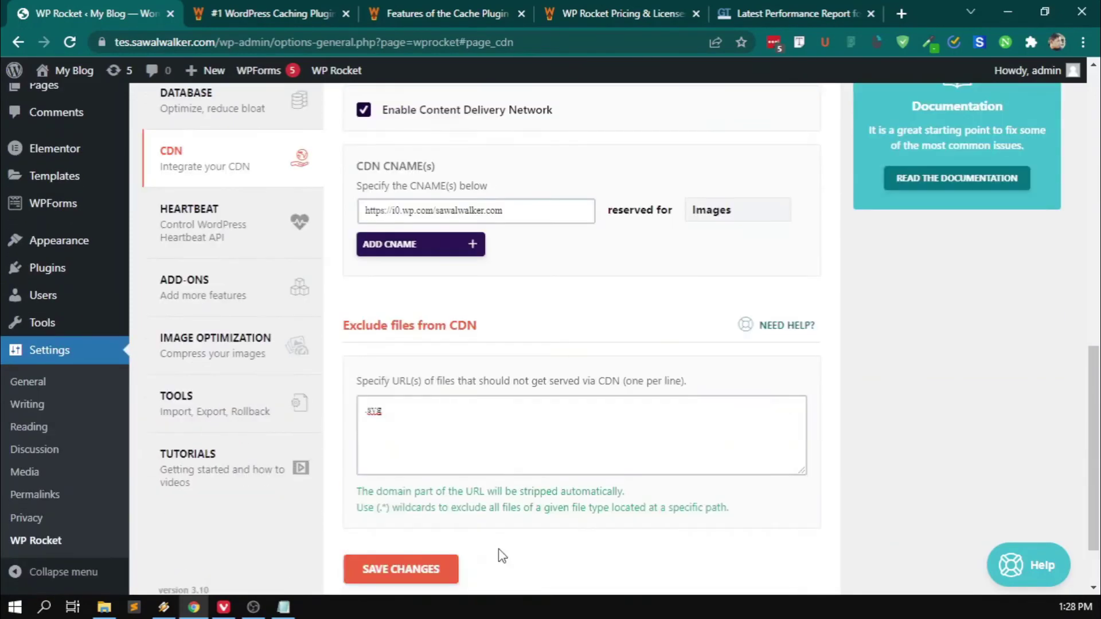
scroll(494, 542, "up", 3)
scroll(490, 538, "up", 3)
scroll(489, 531, "down", 4)
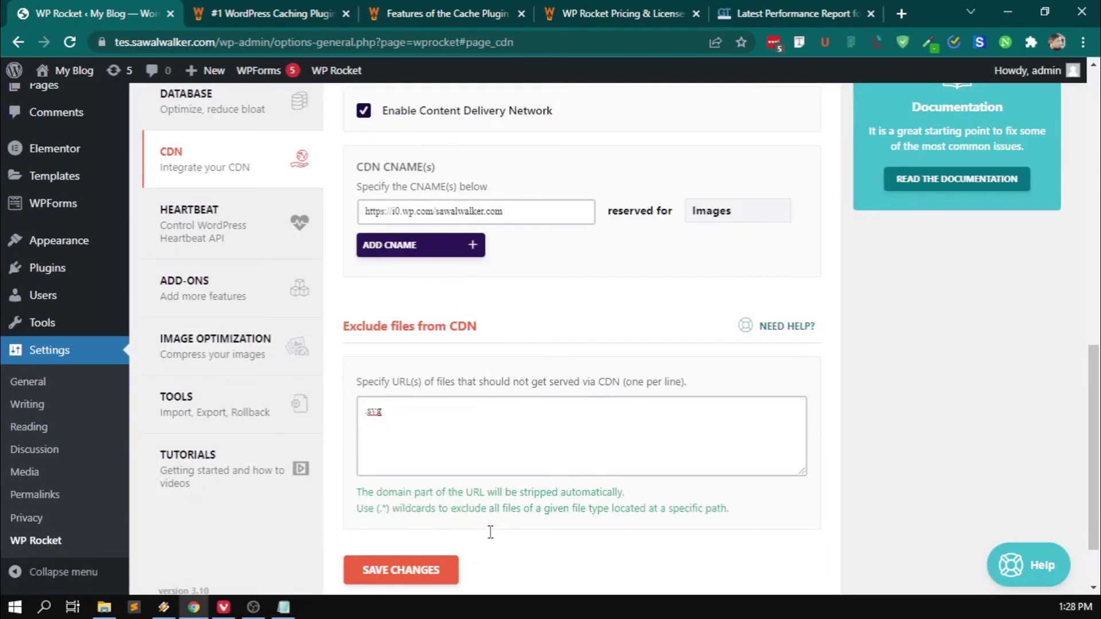
scroll(490, 532, "up", 2)
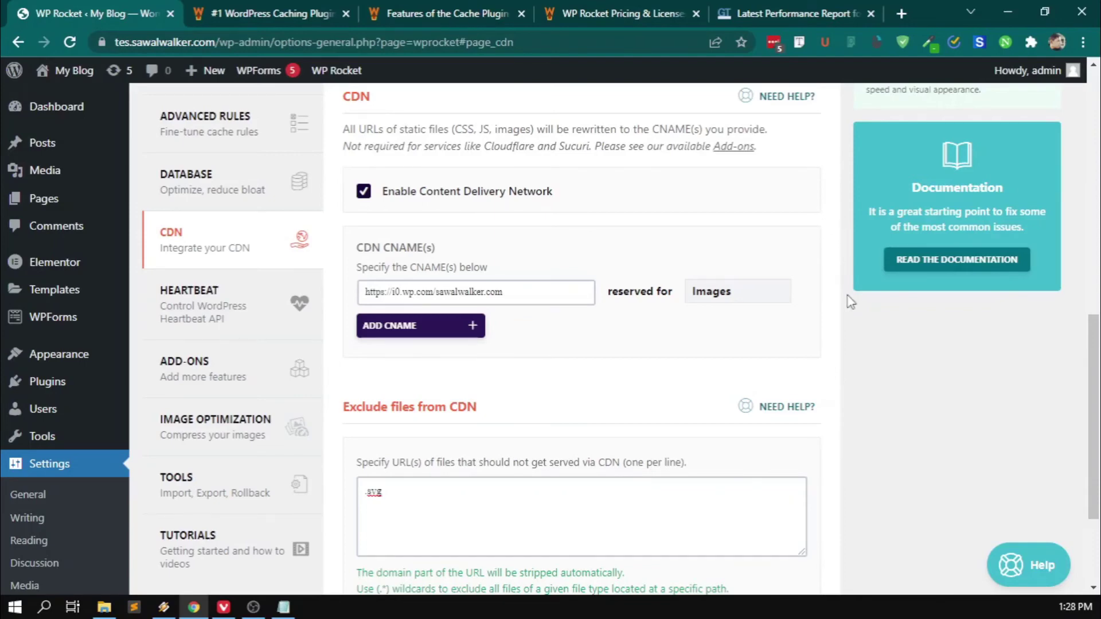
scroll(821, 290, "down", 3)
scroll(821, 291, "up", 6)
scroll(821, 291, "down", 3)
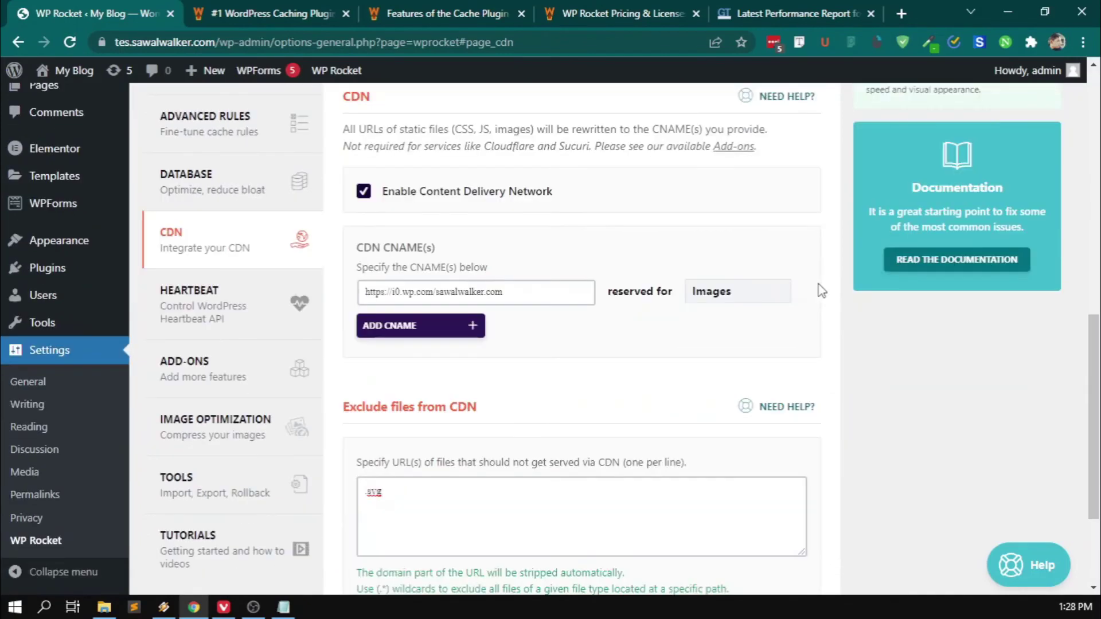
scroll(818, 287, "up", 2)
scroll(818, 287, "down", 2)
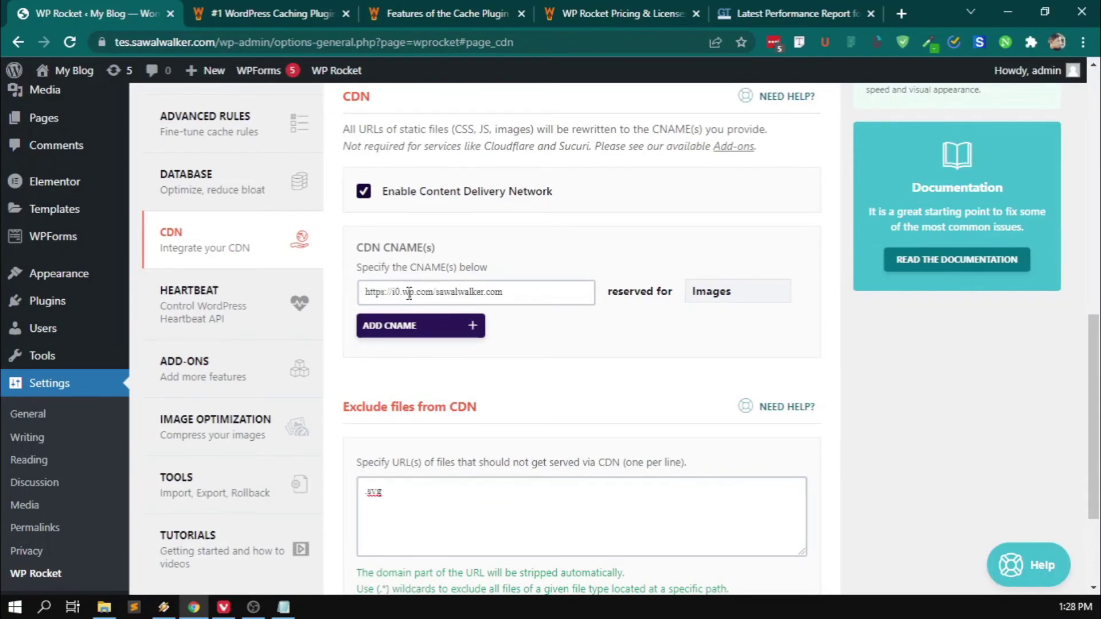
Turn Enable Content Delivery Network off and back on.
left_click(367, 197)
left_click(453, 199)
scroll(474, 441, "down", 3)
scroll(502, 386, "up", 4)
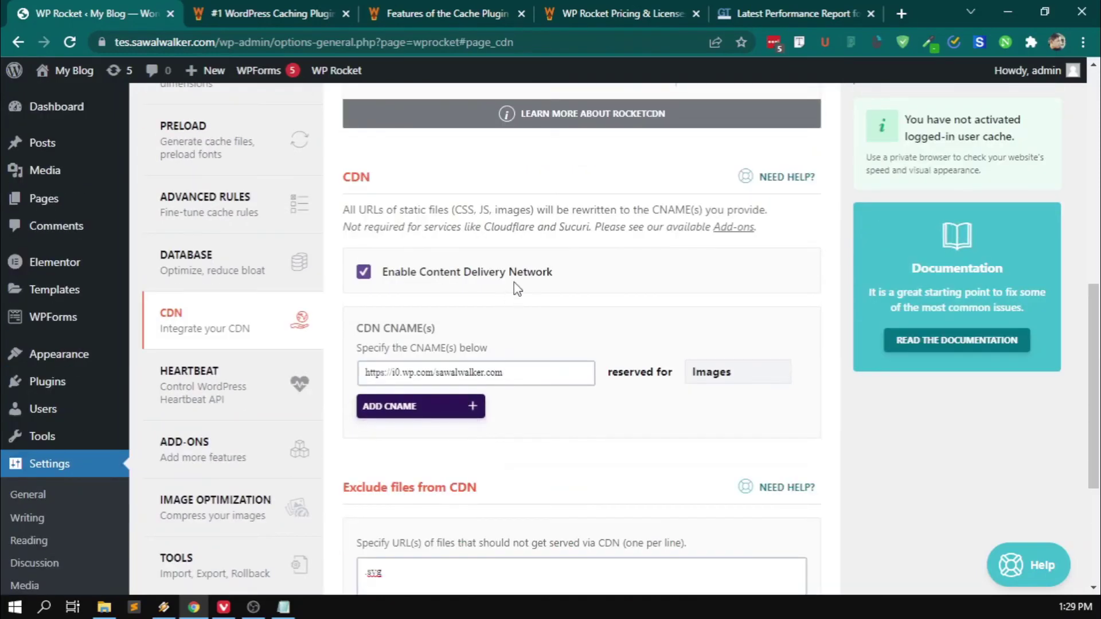
Open the Heartbeat settings and examine Control Heartbeat and the activity options for backend, post editor and frontend.
left_click(250, 391)
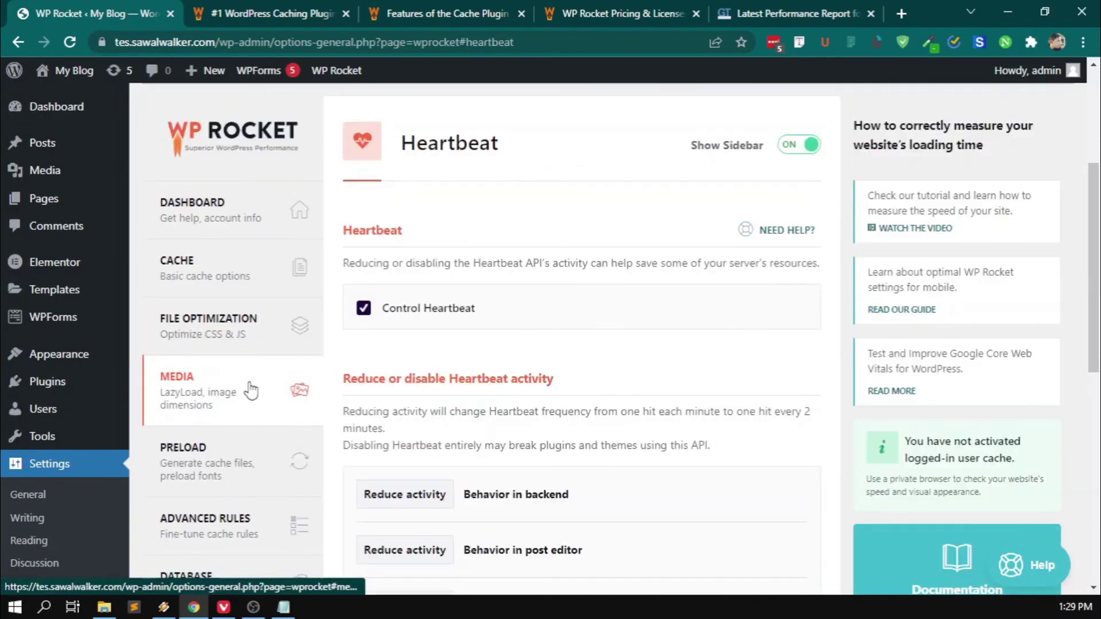
scroll(711, 282, "down", 2)
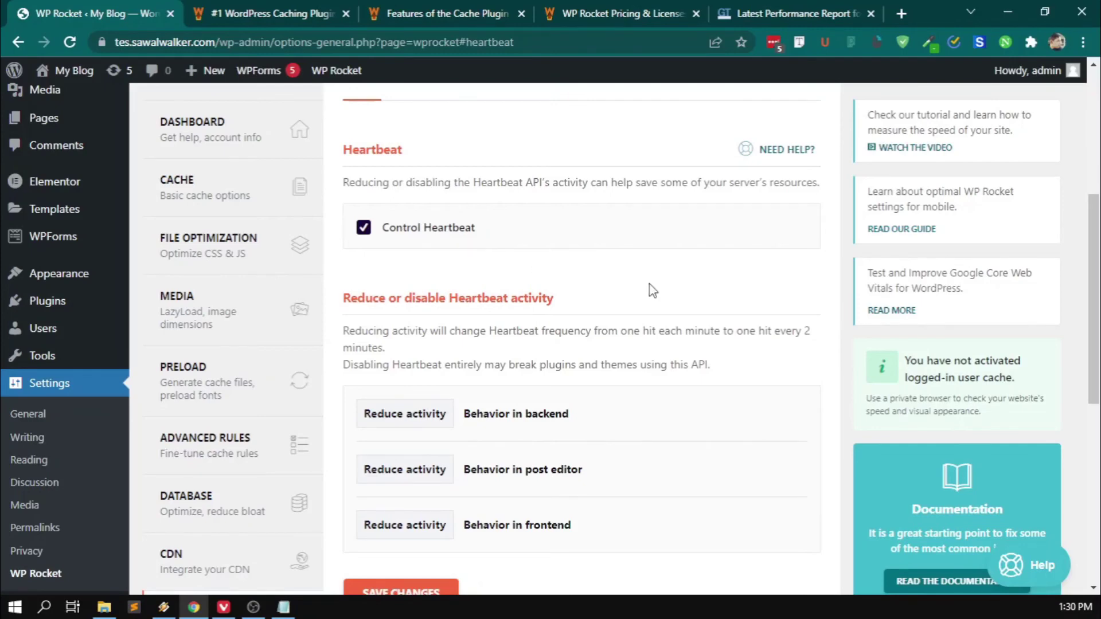
scroll(662, 260, "down", 2)
scroll(631, 281, "up", 2)
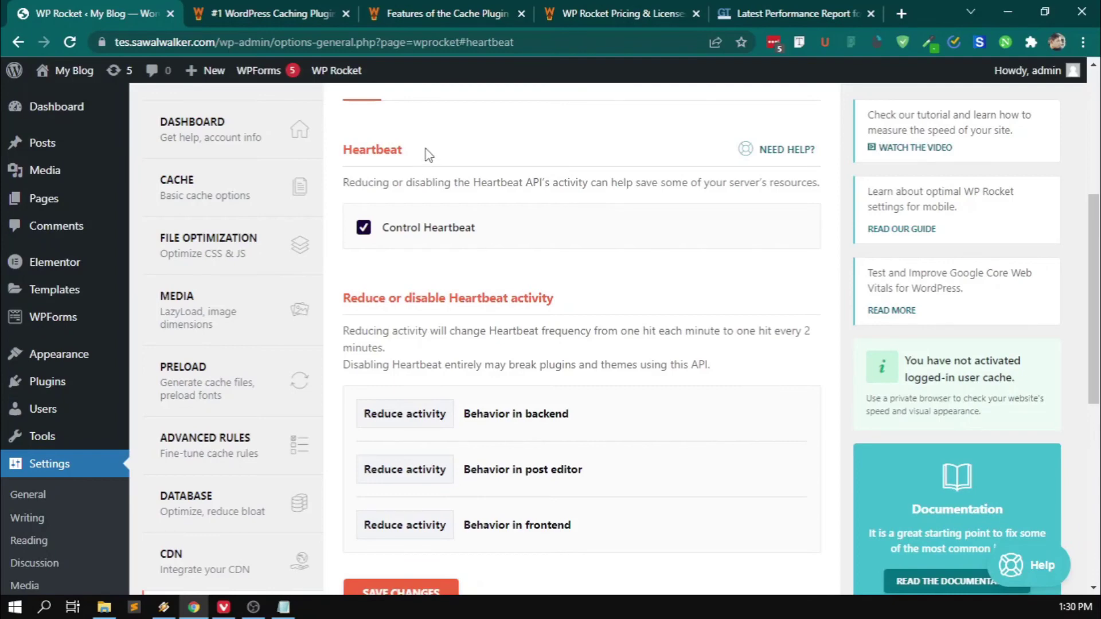
mouse_move(73, 78)
scroll(564, 241, "down", 1)
scroll(562, 269, "up", 1)
scroll(563, 270, "down", 1)
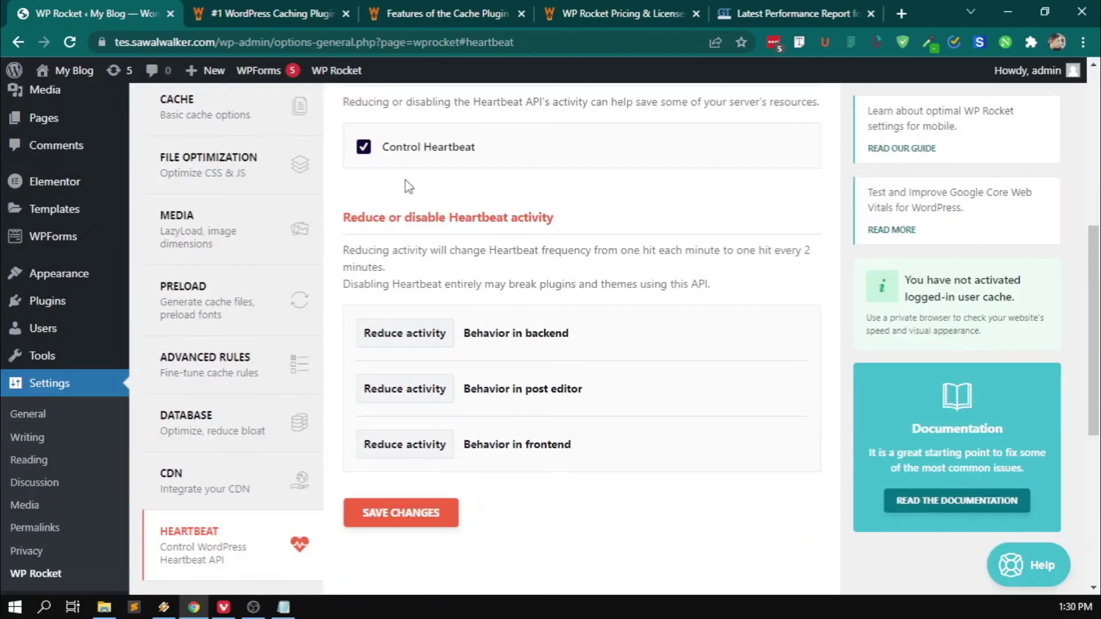
scroll(424, 184, "down", 3)
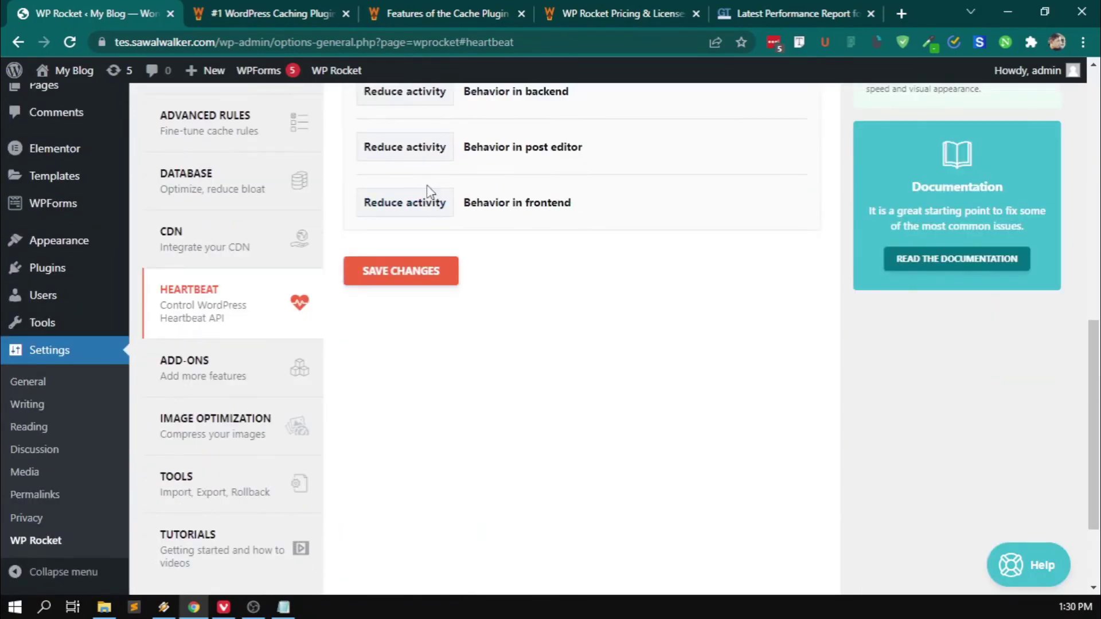
Open the Add-ons settings and read the Varnish and WebP Compatibility descriptions.
scroll(453, 192, "down", 1)
left_click(242, 288)
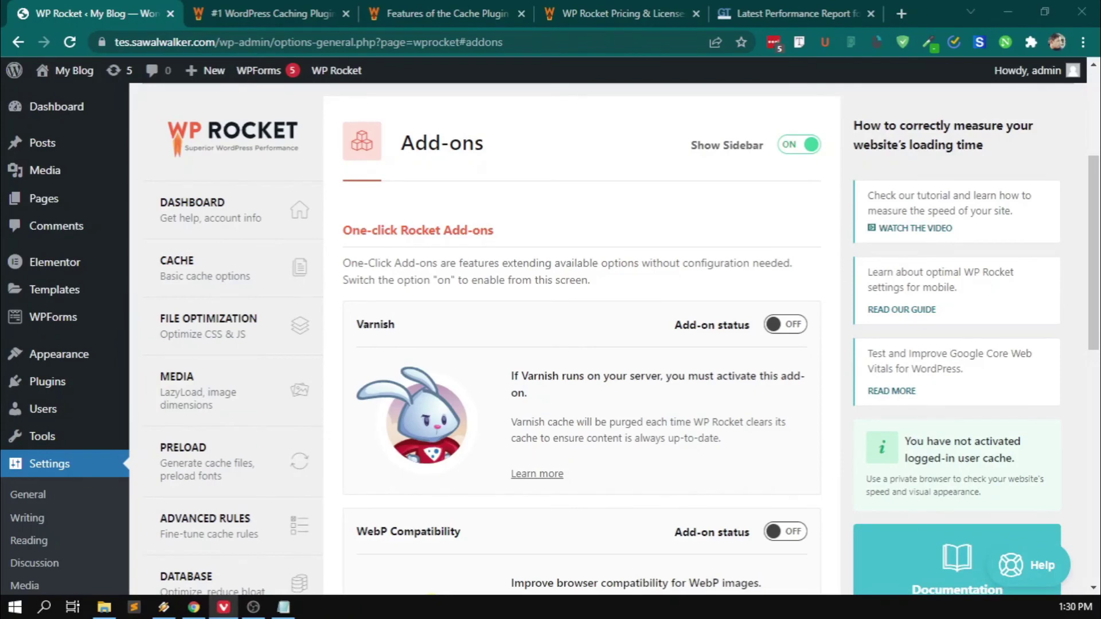
scroll(612, 373, "down", 3)
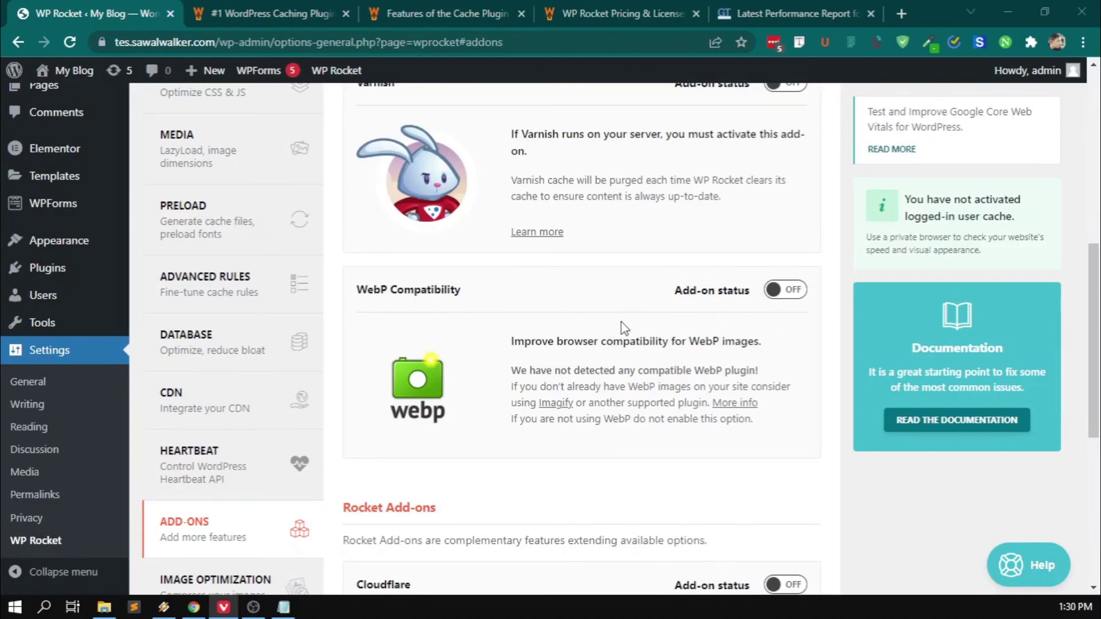
scroll(624, 327, "up", 1)
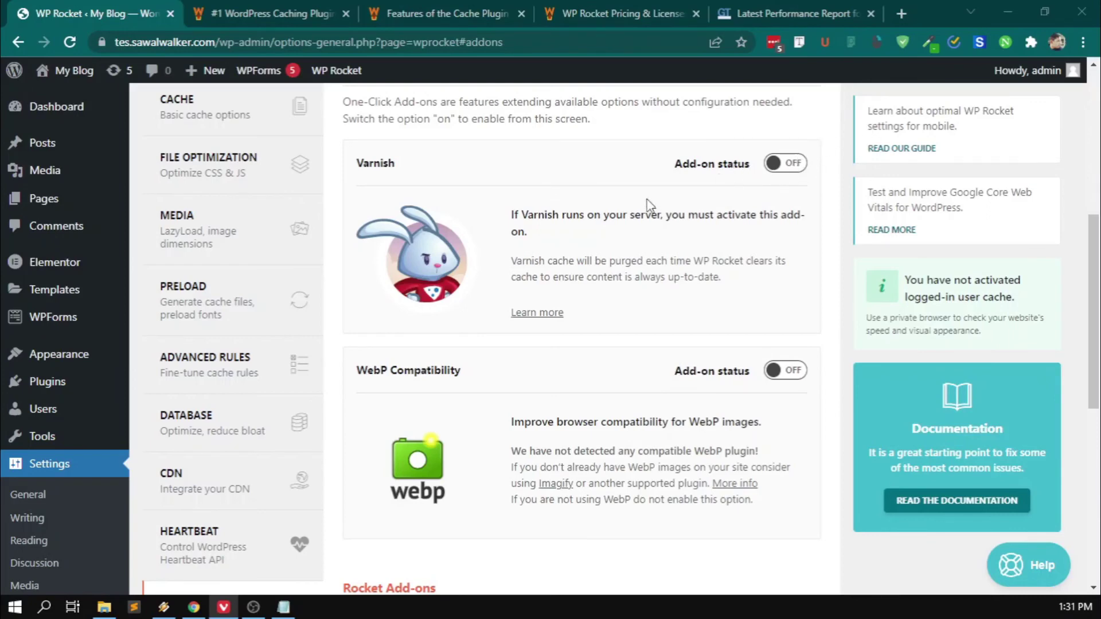
scroll(773, 170, "down", 4)
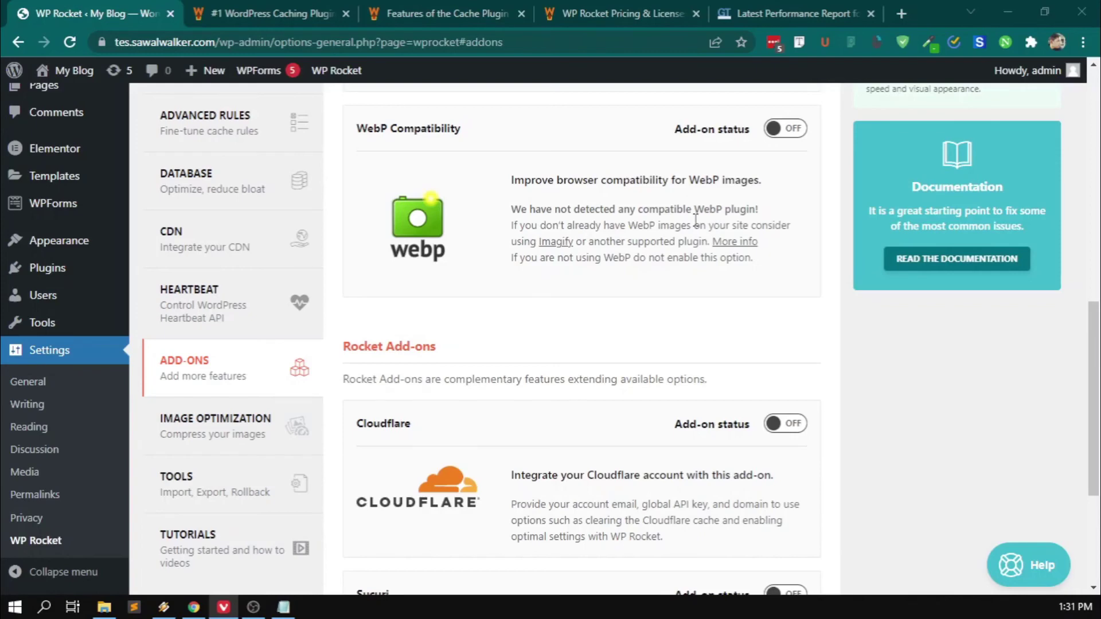
left_click(834, 150)
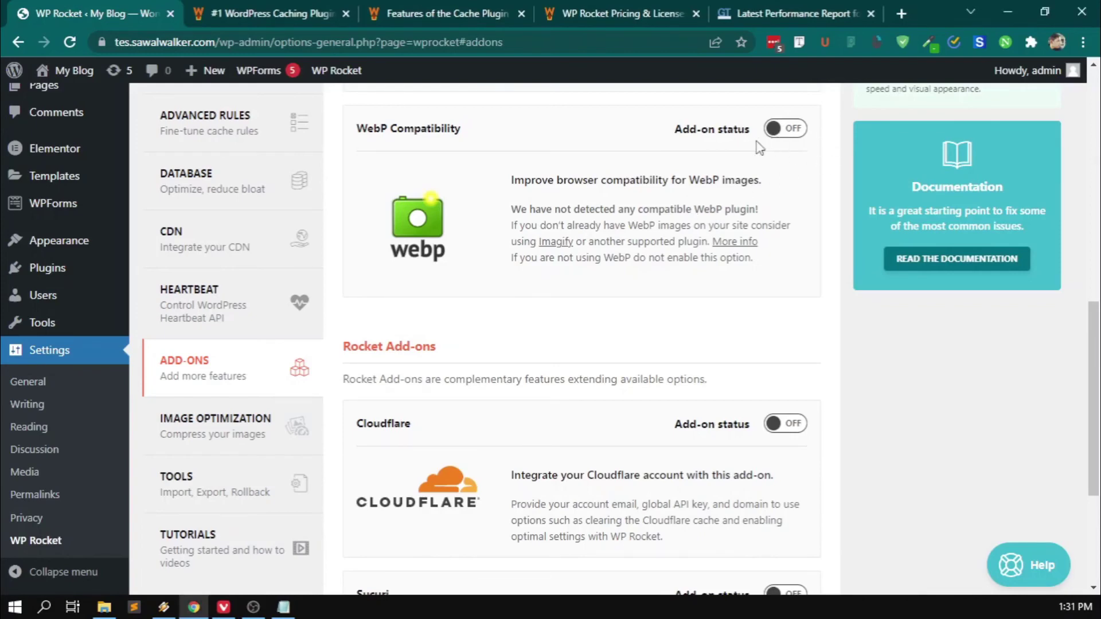
Recheck the CDN settings, and return to the WebP Compatibility add-on.
left_click(222, 248)
scroll(539, 276, "down", 5)
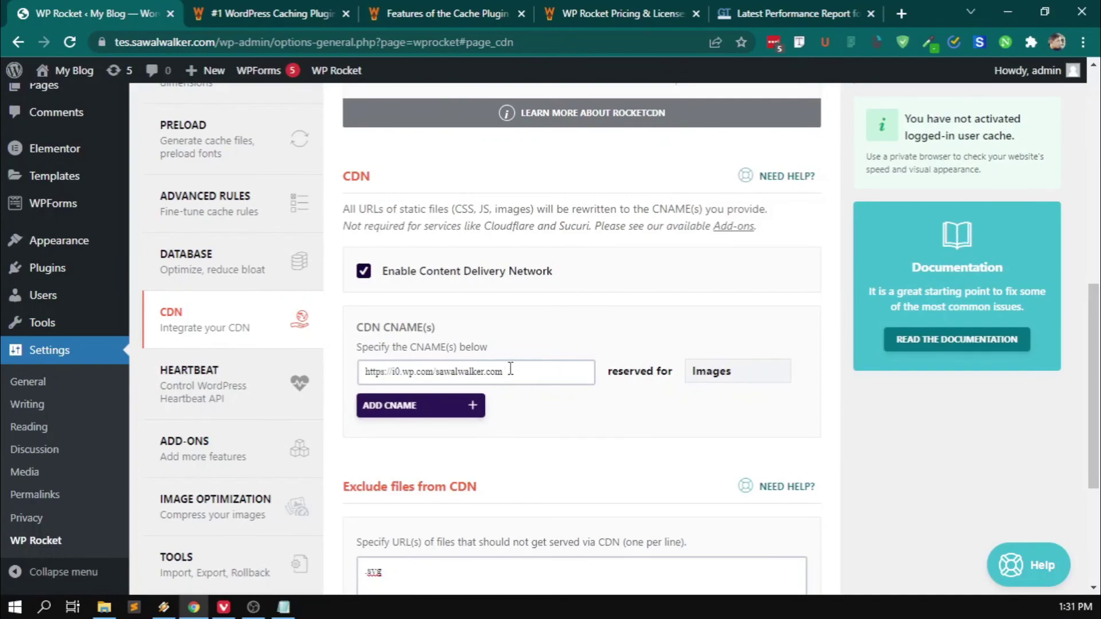
left_click(234, 462)
scroll(789, 290, "down", 6)
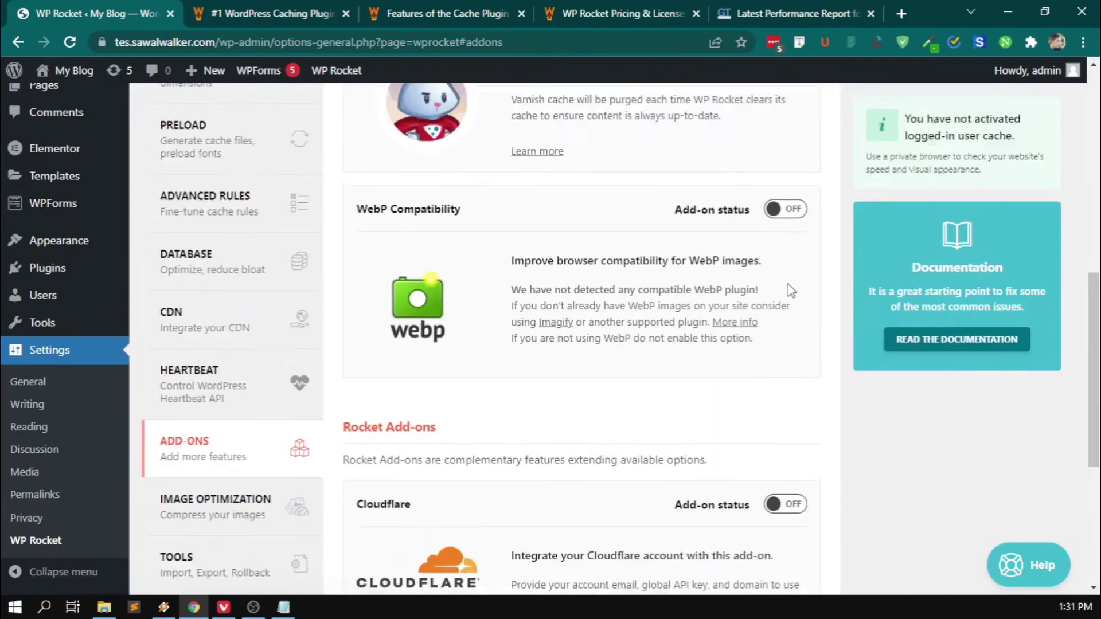
scroll(807, 287, "up", 1)
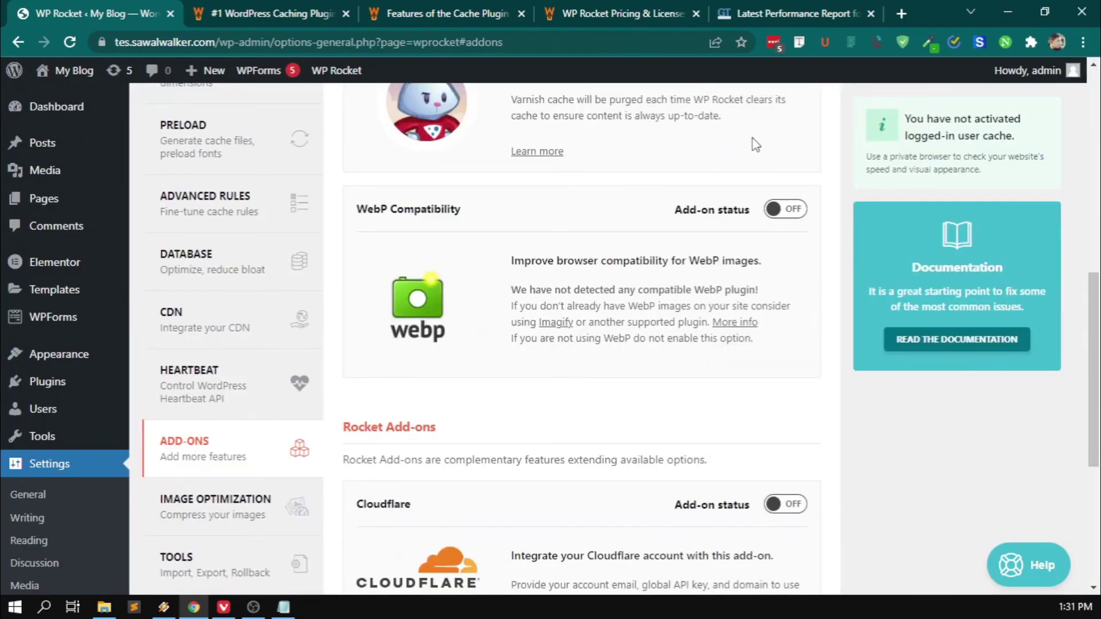
Enable the Cloudflare add-on and open its options.
scroll(794, 209, "down", 3)
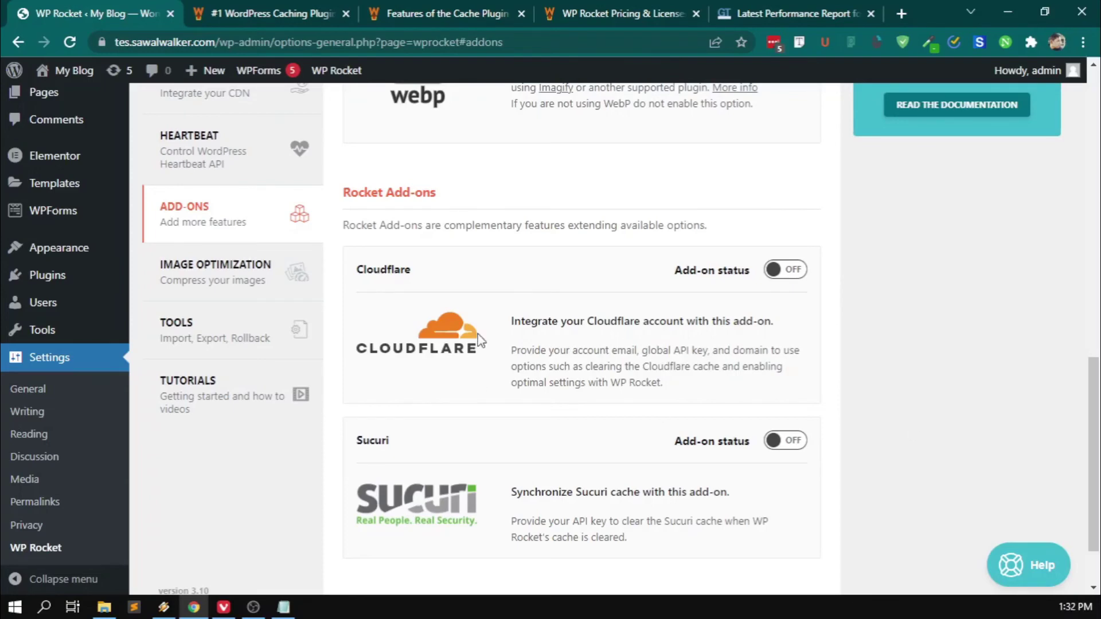
left_click(777, 270)
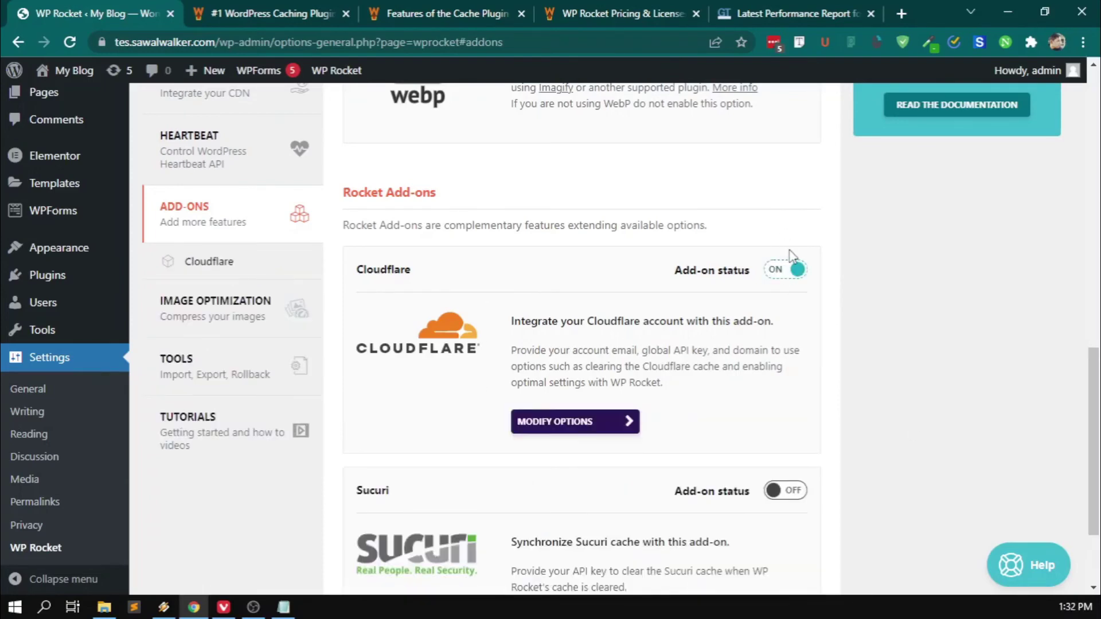
left_click(576, 422)
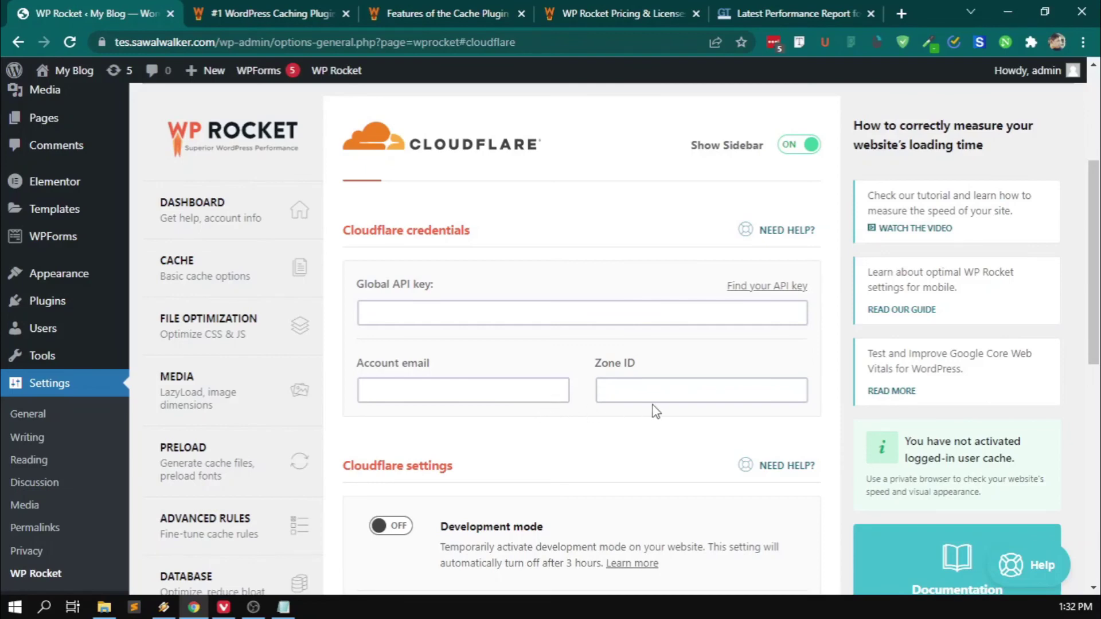
Review the Cloudflare credentials and settings, and turn on Optimal settings.
scroll(662, 412, "down", 3)
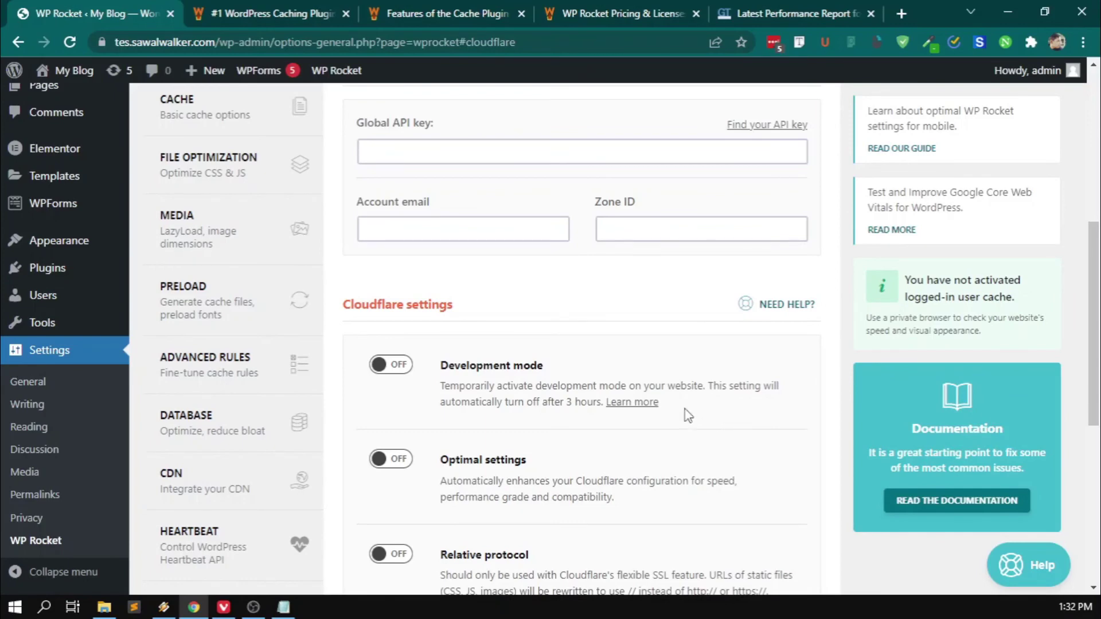
scroll(685, 411, "down", 1)
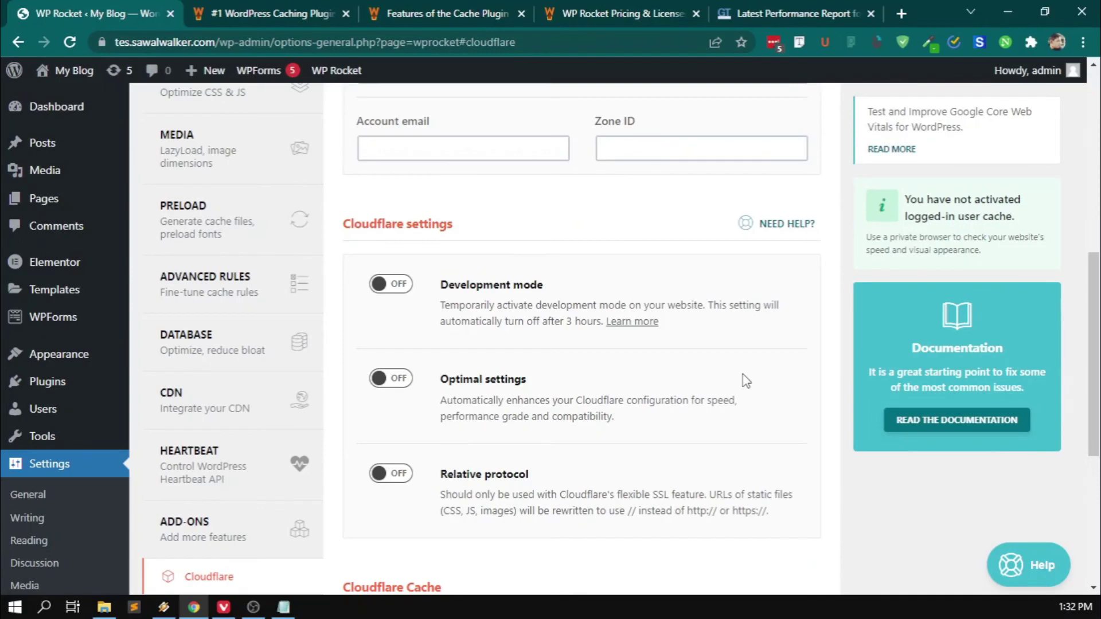
scroll(707, 395, "up", 1)
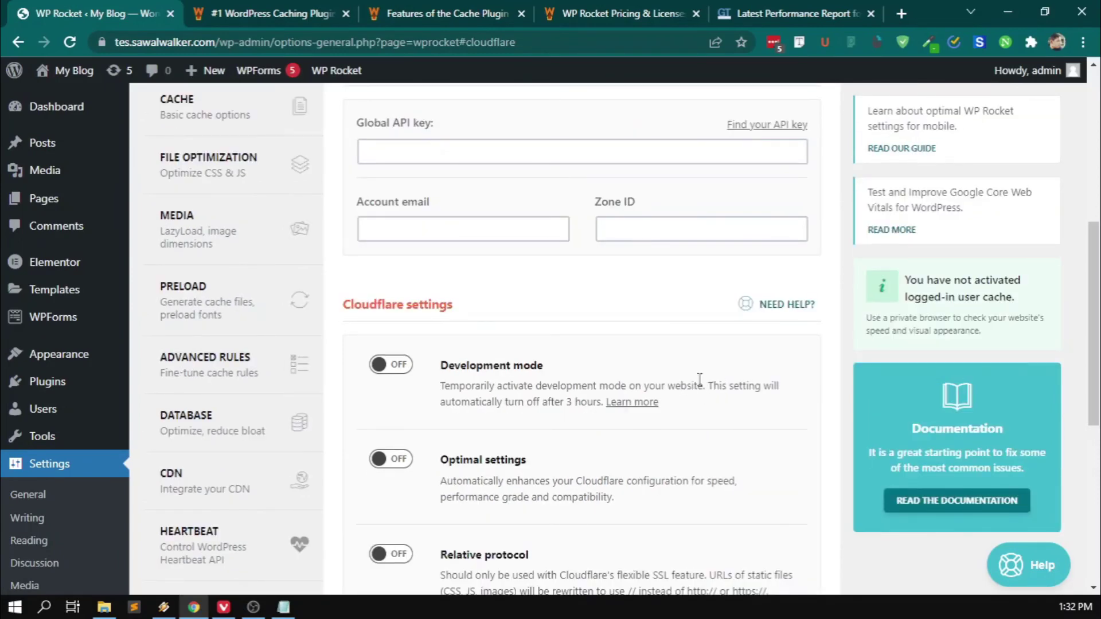
scroll(703, 377, "down", 1)
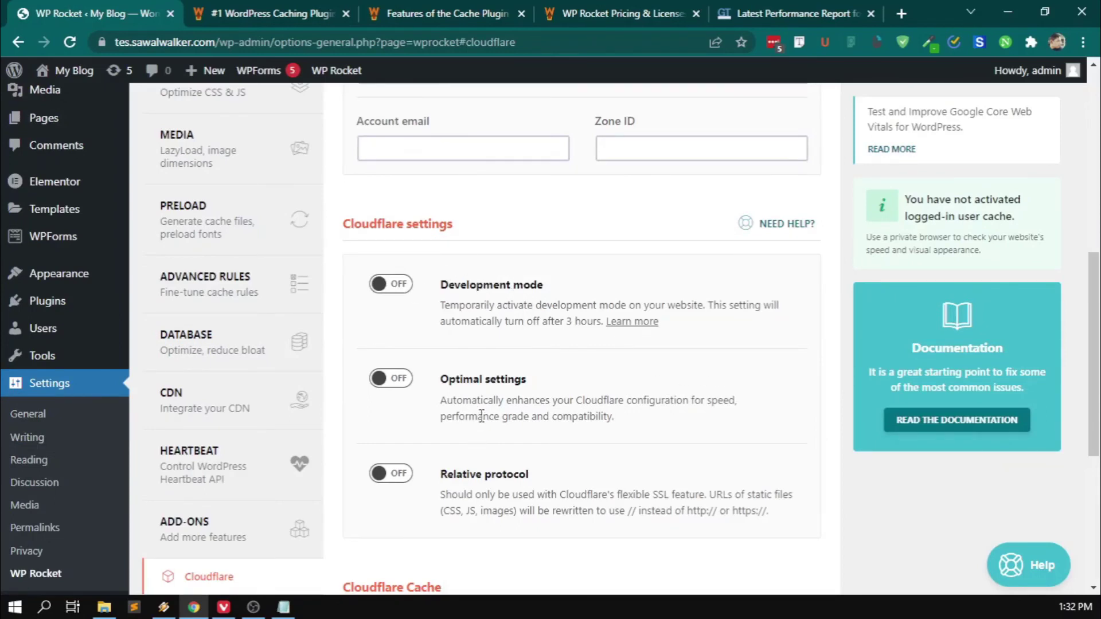
left_click(396, 381)
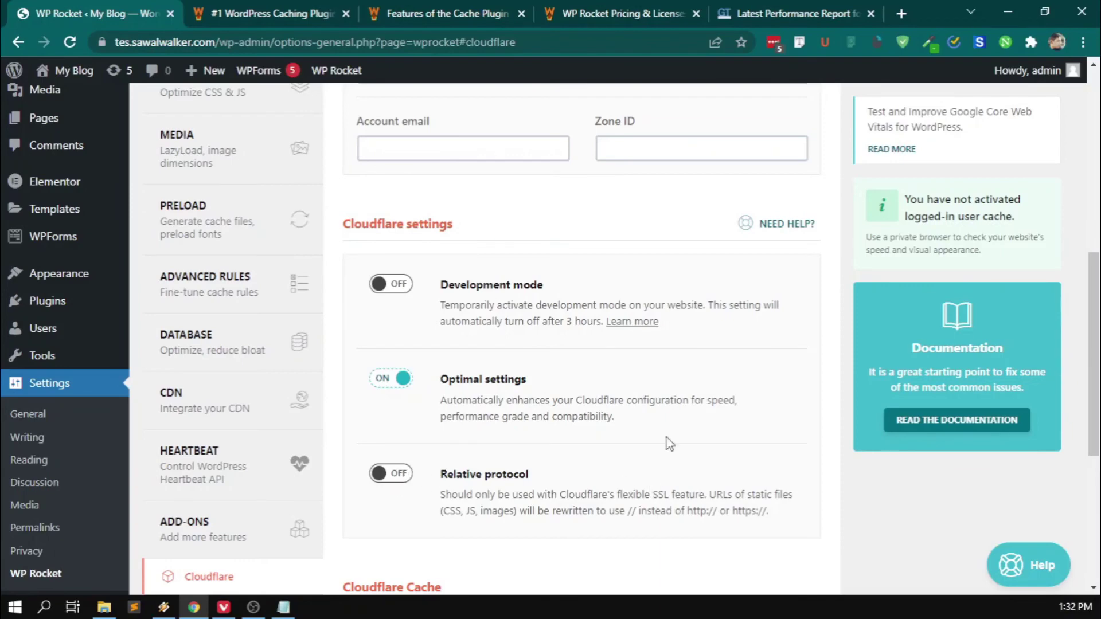
Look over the Cloudflare page's credentials, Relative protocol and Cloudflare Cache sections.
scroll(885, 457, "down", 4)
scroll(728, 400, "up", 3)
scroll(706, 401, "down", 3)
scroll(562, 397, "up", 3)
scroll(479, 401, "down", 4)
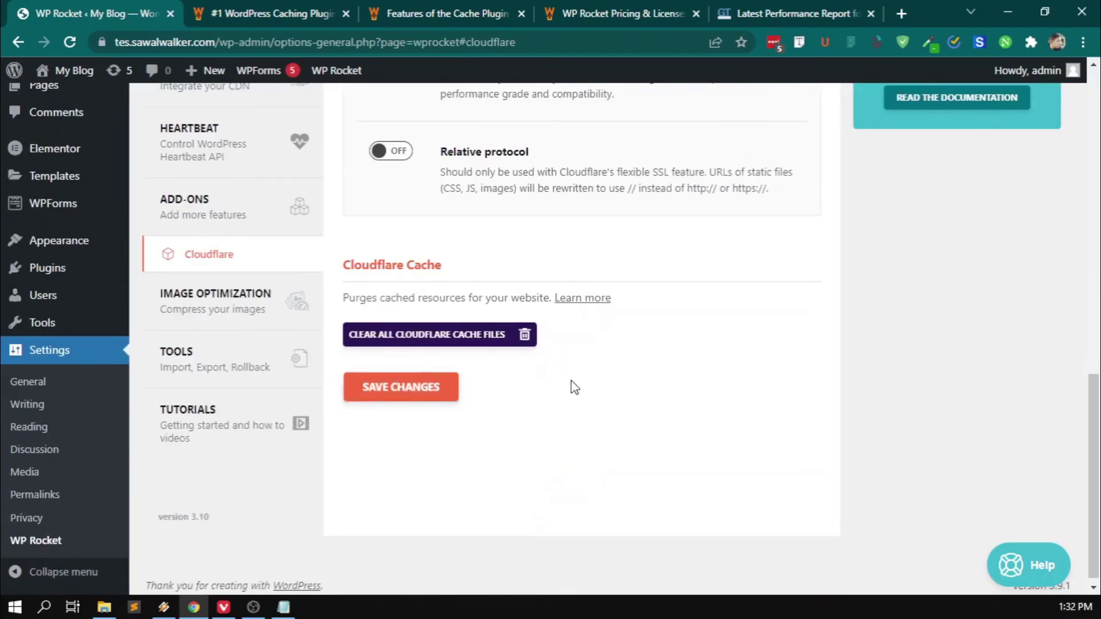
scroll(546, 404, "up", 4)
scroll(546, 404, "down", 1)
scroll(546, 404, "up", 3)
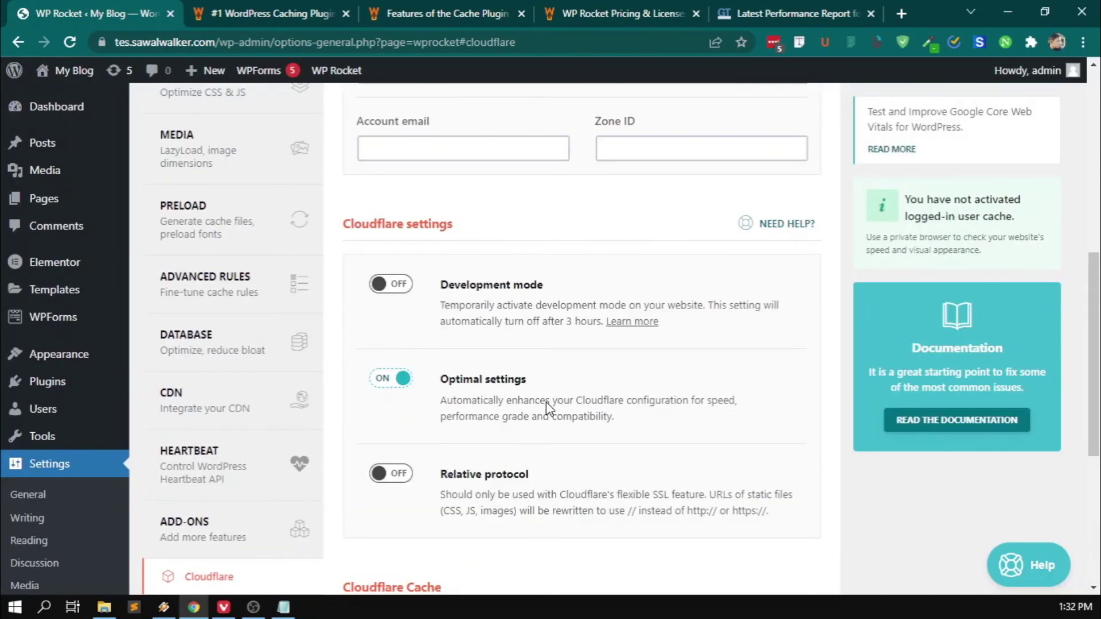
scroll(546, 401, "up", 5)
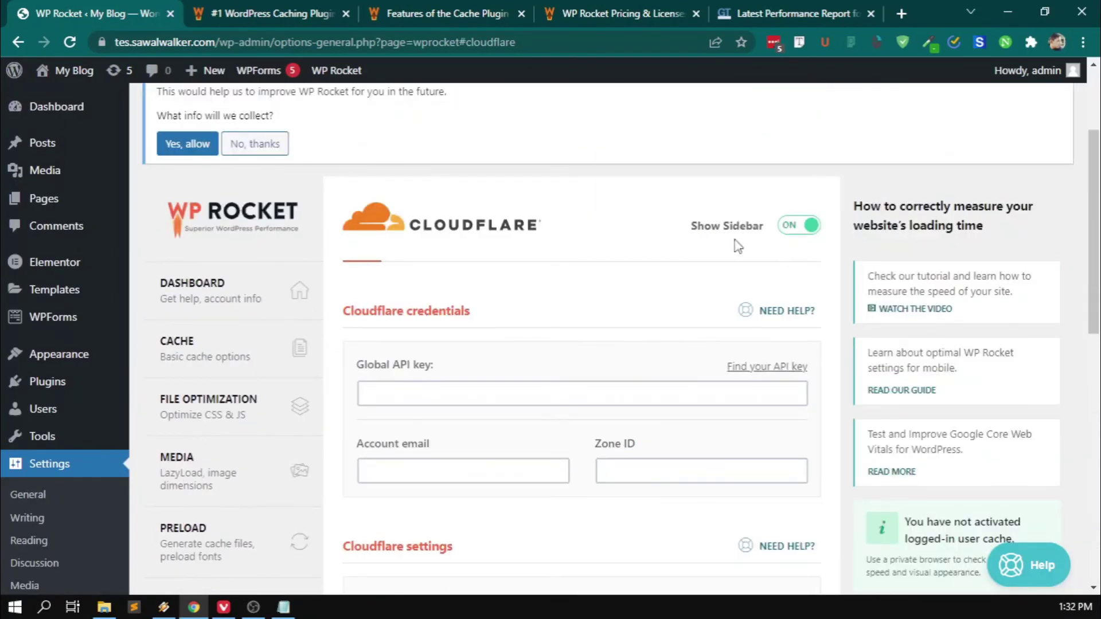
scroll(738, 247, "down", 6)
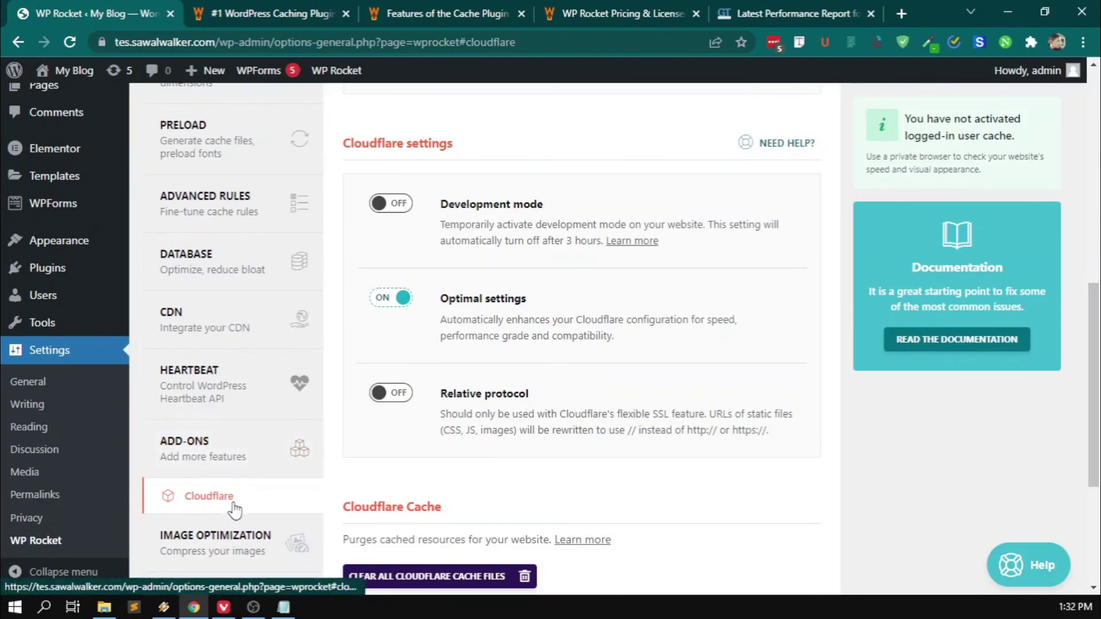
scroll(241, 505, "down", 2)
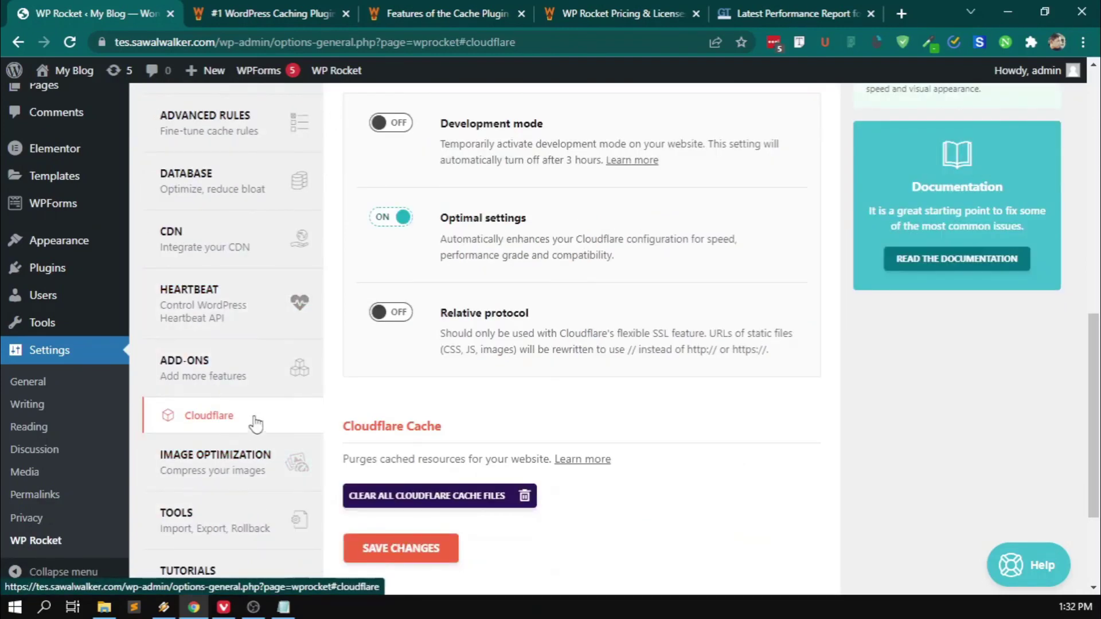
Turn off Show Sidebar on the Cloudflare settings page.
left_click(256, 423)
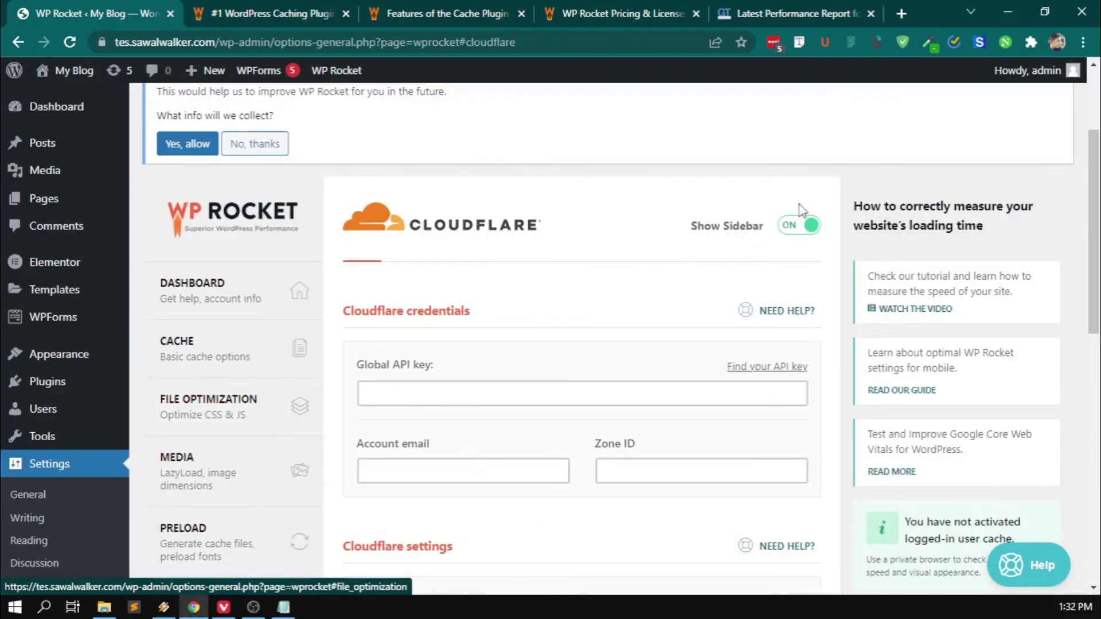
left_click(810, 228)
left_click(809, 227)
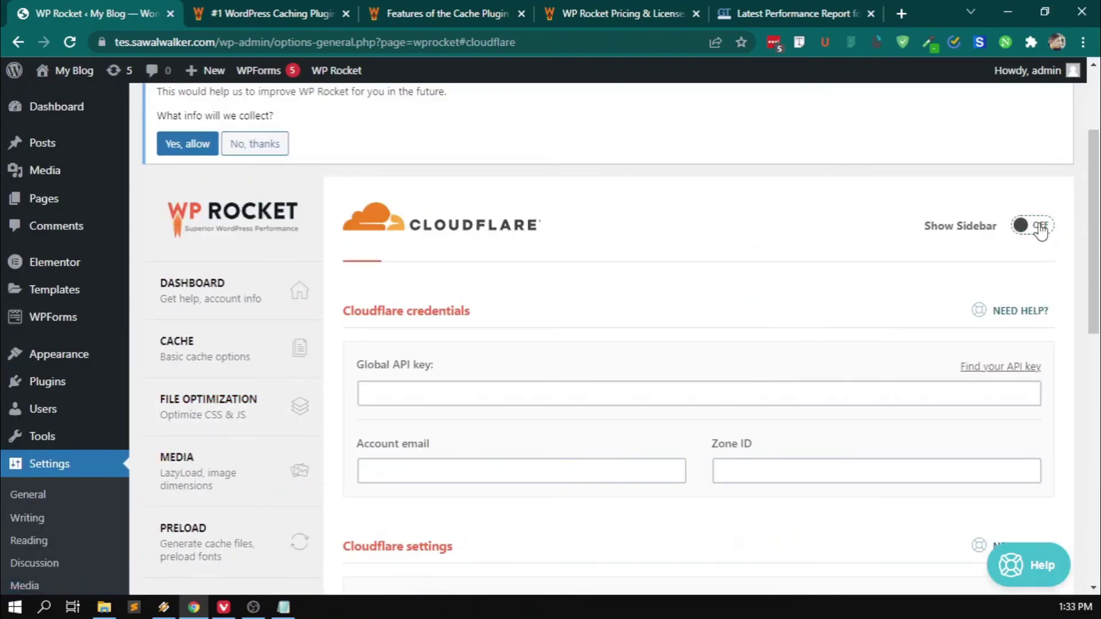
Return to the Add-ons page and turn off the Cloudflare add-on.
scroll(399, 417, "down", 5)
left_click(189, 526)
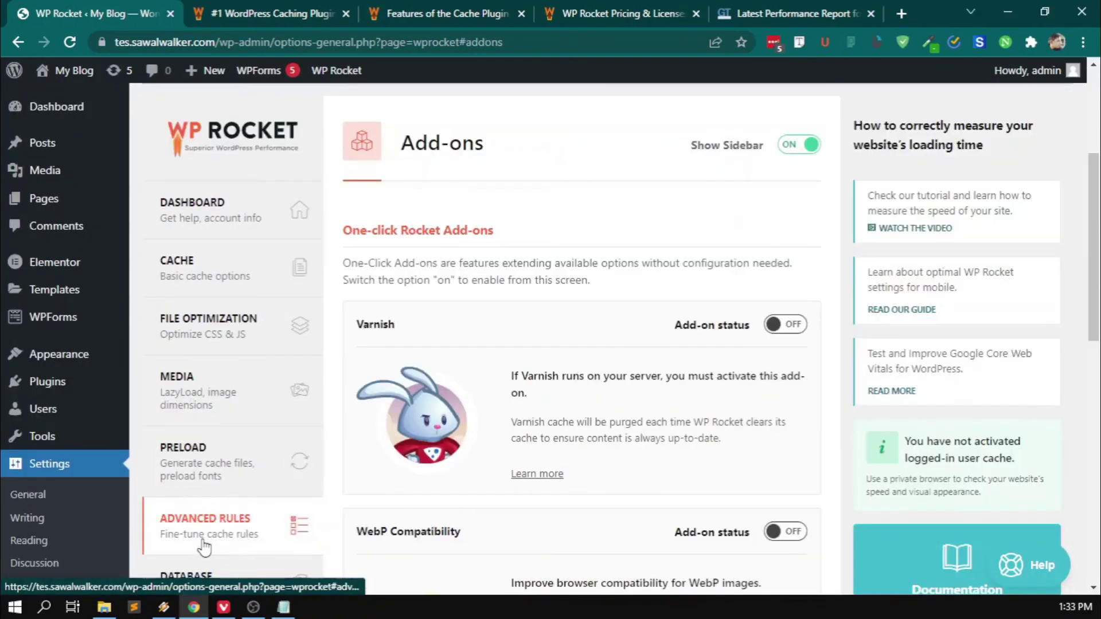
scroll(707, 364, "down", 8)
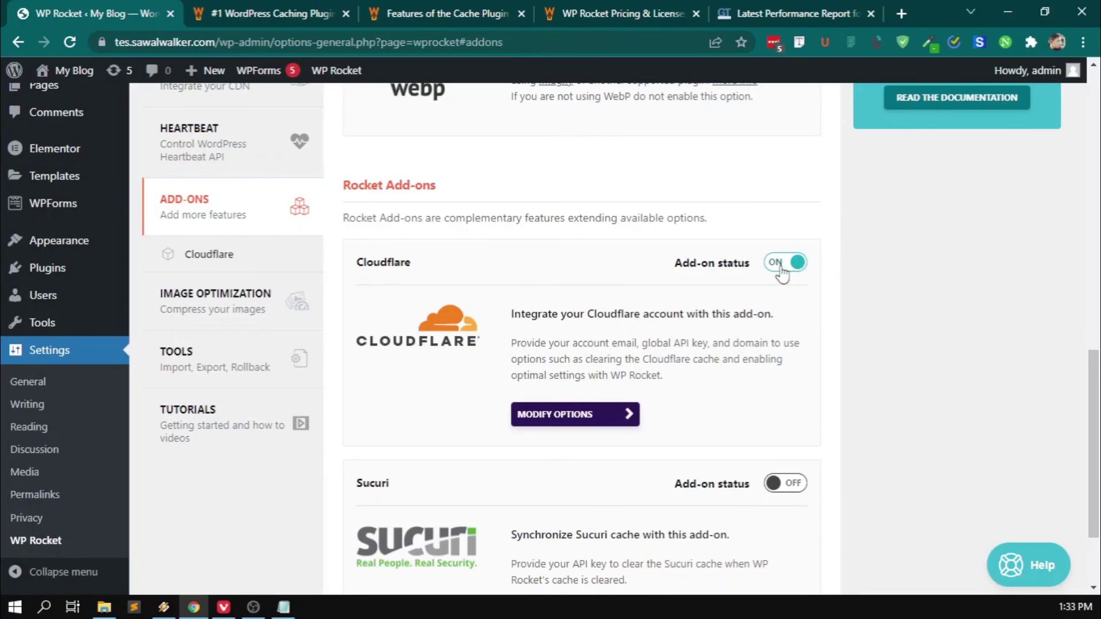
left_click(796, 265)
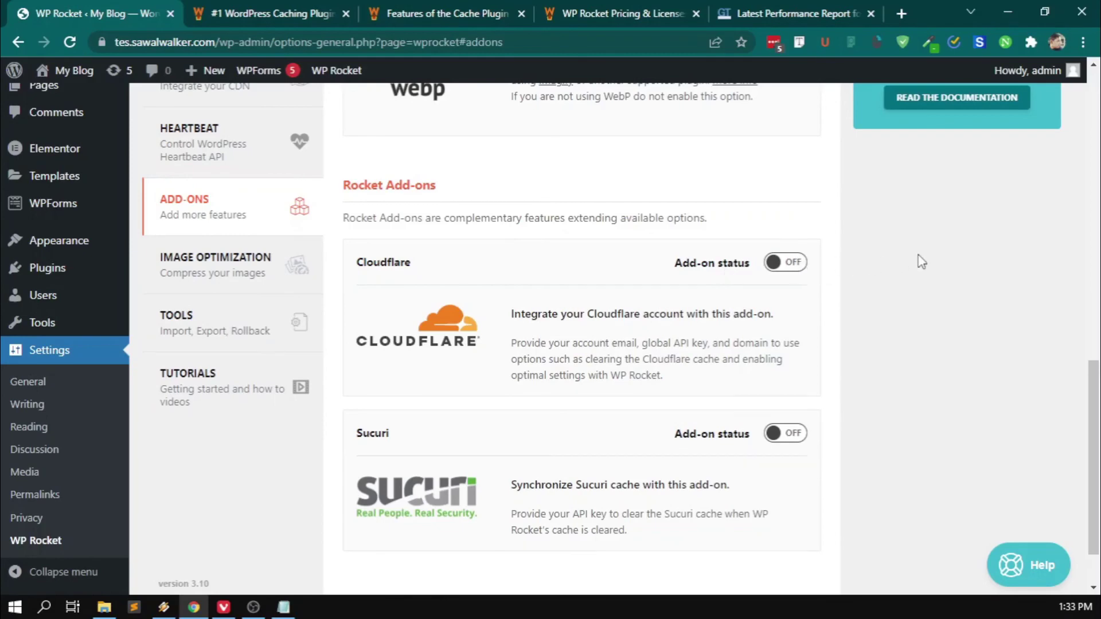
Look over the Sucuri, Varnish and WebP Compatibility add-ons, and open the Image Optimization page.
scroll(487, 332, "down", 2)
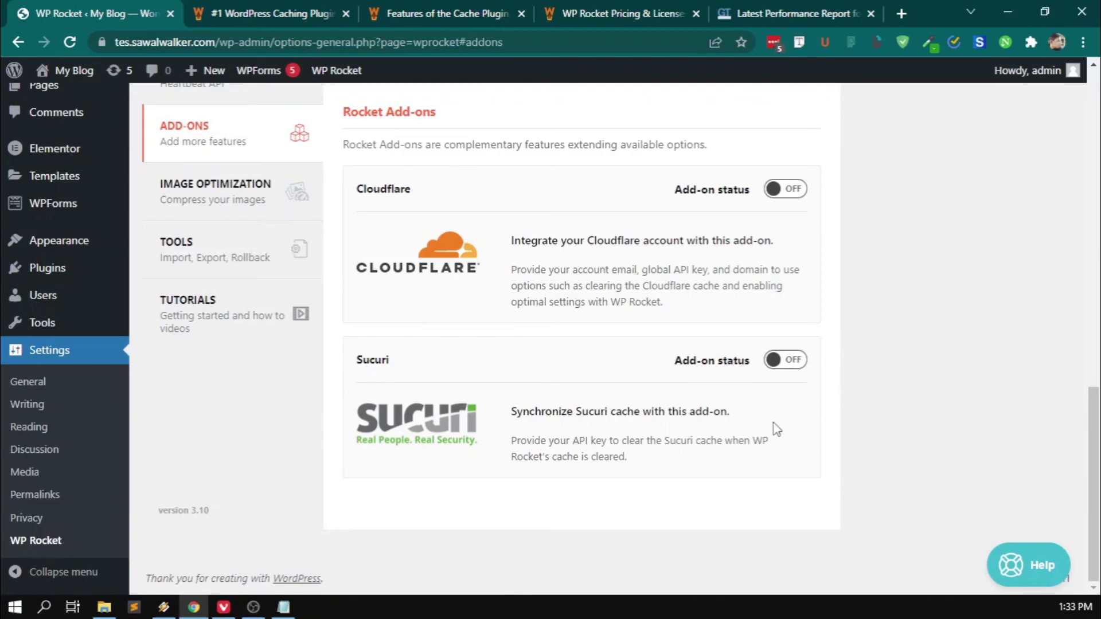
scroll(775, 431, "up", 3)
scroll(780, 423, "up", 10)
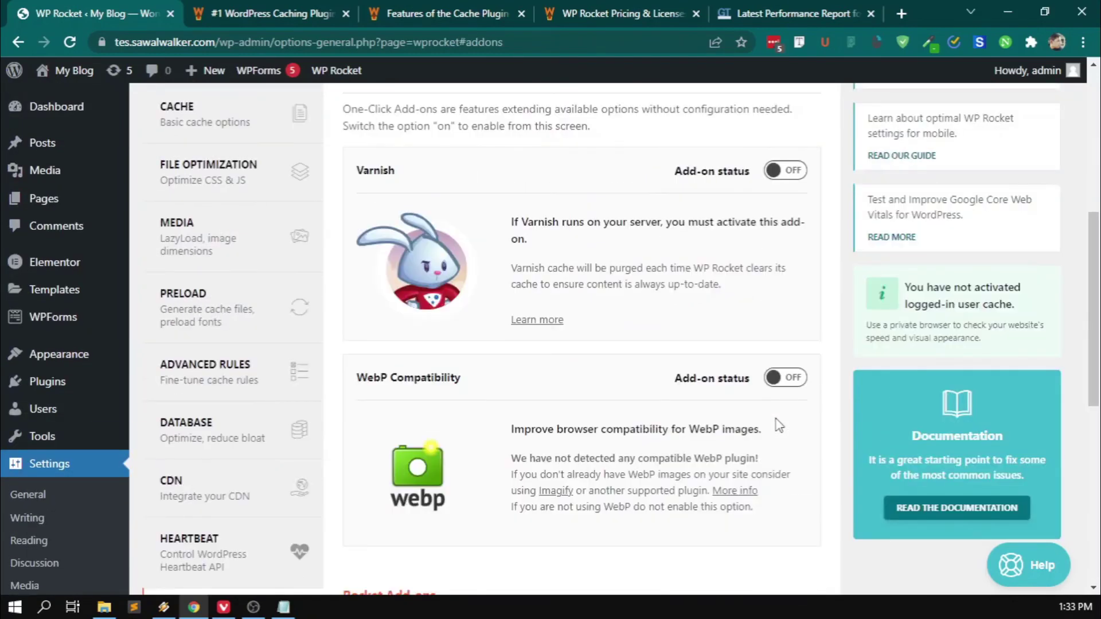
scroll(482, 450, "down", 12)
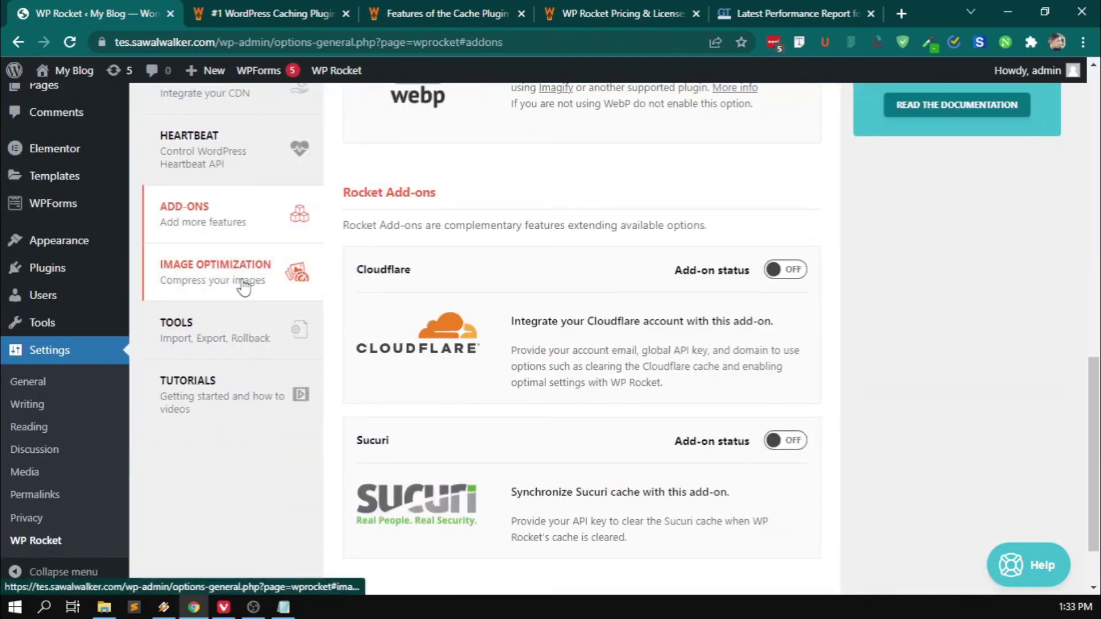
left_click(244, 288)
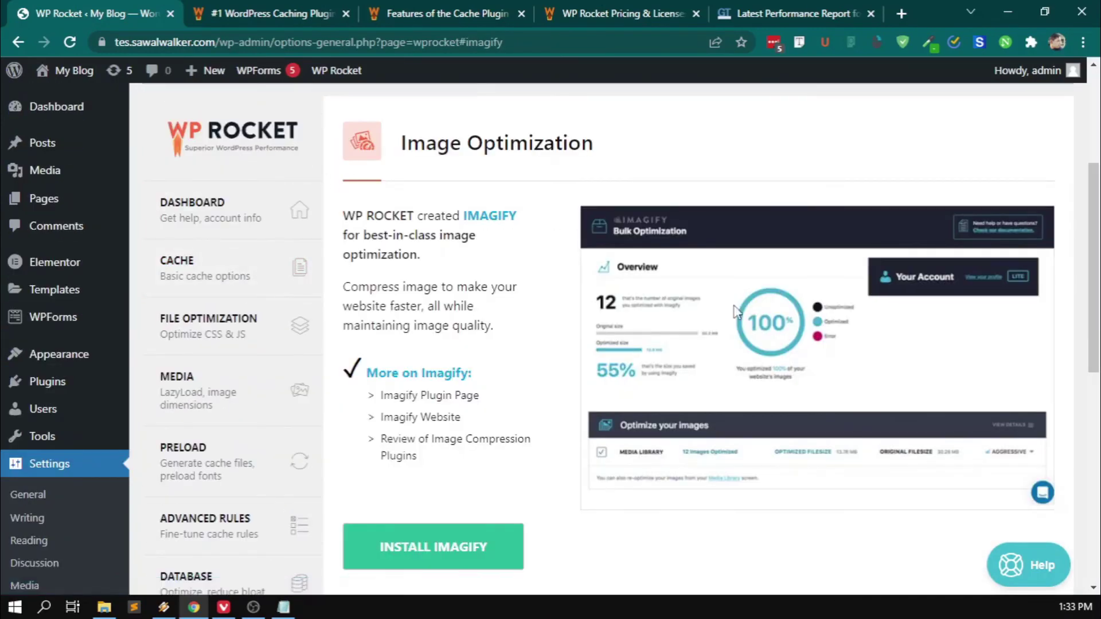
Examine the Image Optimization page, including the Imagify description, the More on Imagify links and the install option.
scroll(710, 304, "down", 4)
scroll(688, 335, "up", 6)
scroll(705, 336, "down", 1)
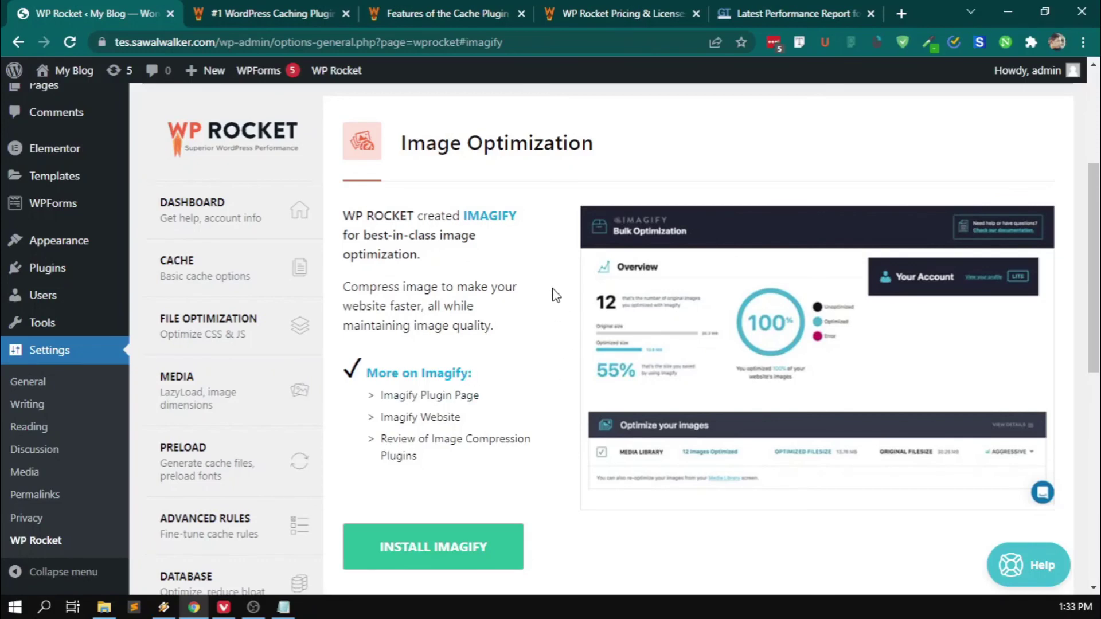
scroll(559, 296, "up", 3)
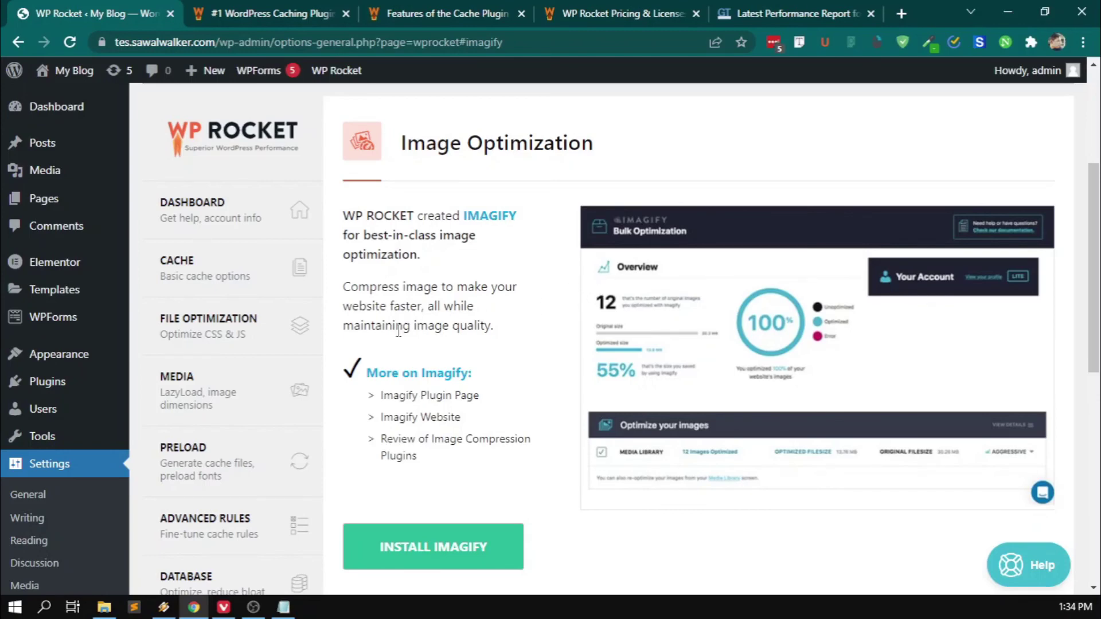
scroll(398, 335, "down", 4)
scroll(400, 327, "up", 6)
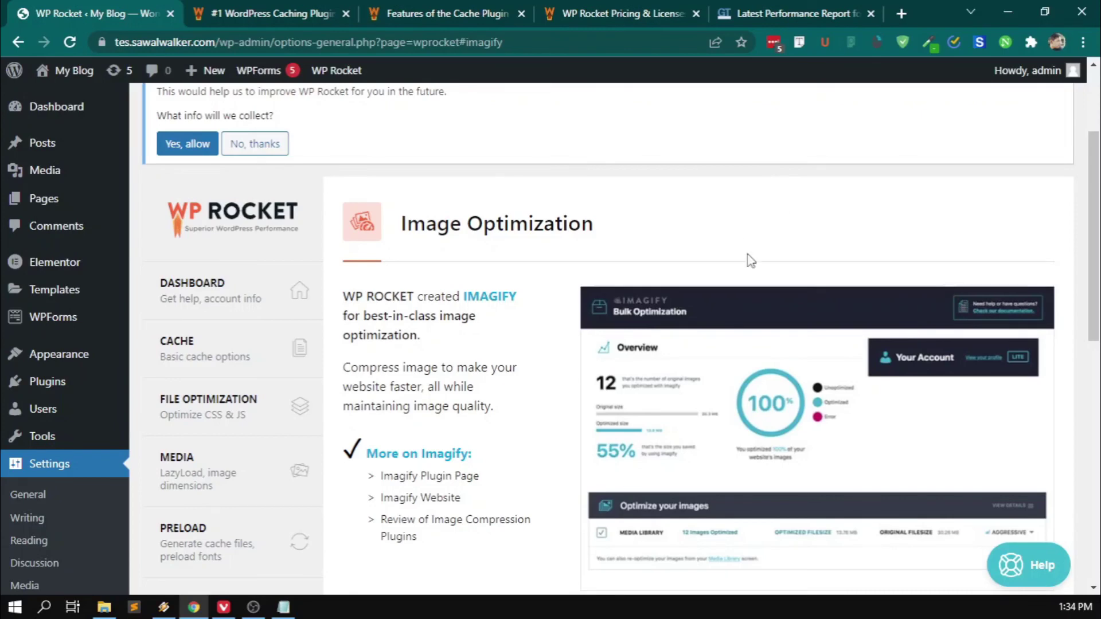
scroll(714, 229, "down", 1)
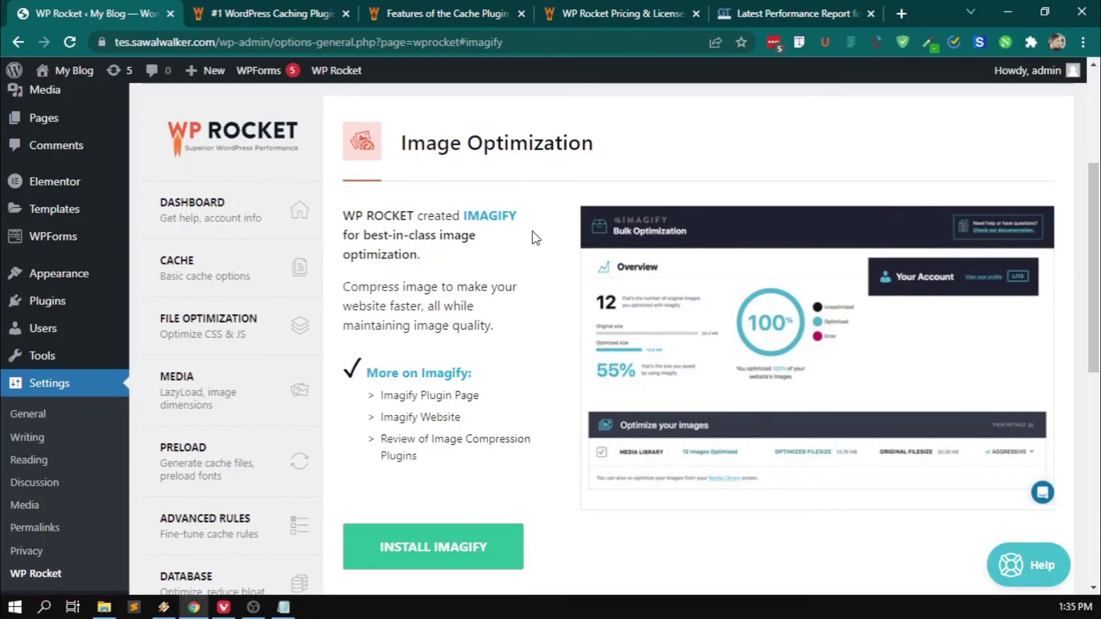
scroll(563, 256, "down", 8)
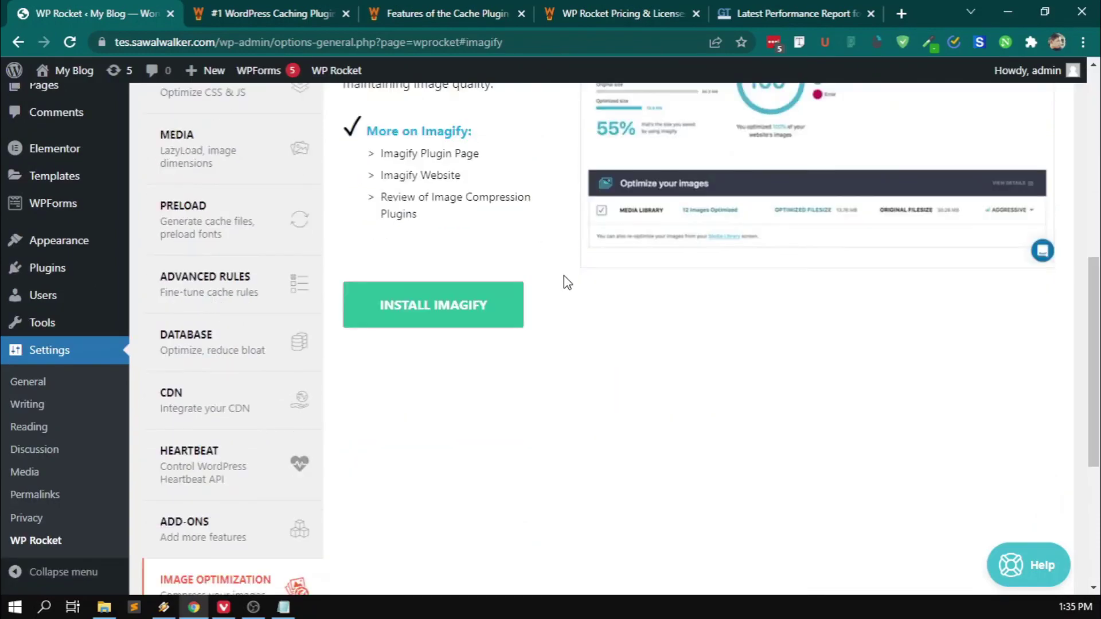
scroll(564, 276, "up", 7)
scroll(563, 276, "down", 7)
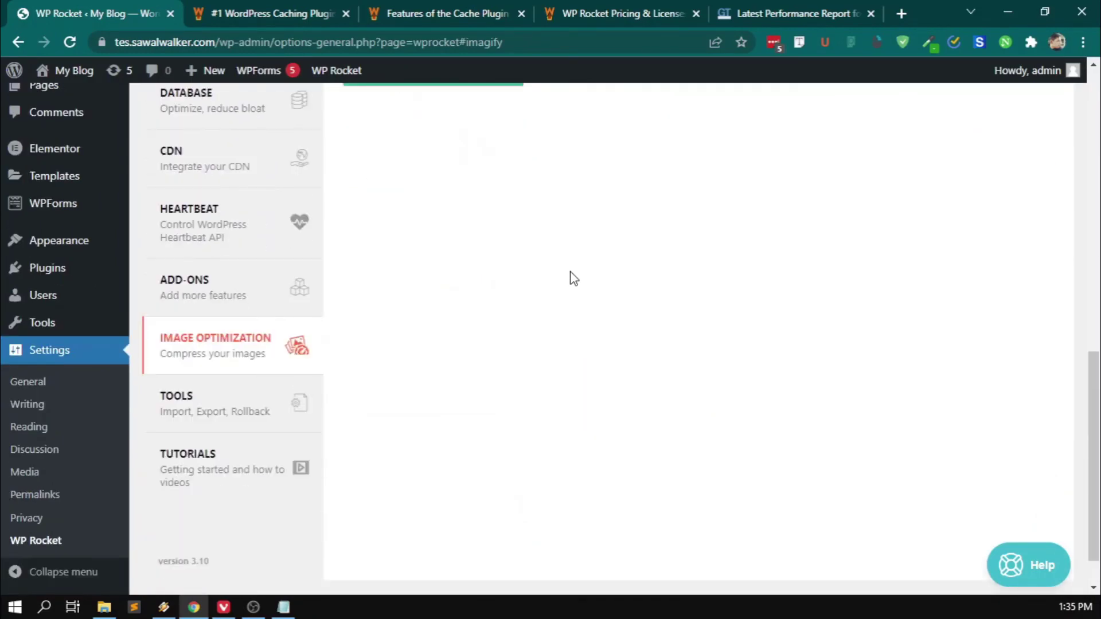
scroll(568, 275, "up", 7)
scroll(573, 274, "up", 3)
scroll(552, 336, "down", 3)
scroll(442, 361, "up", 2)
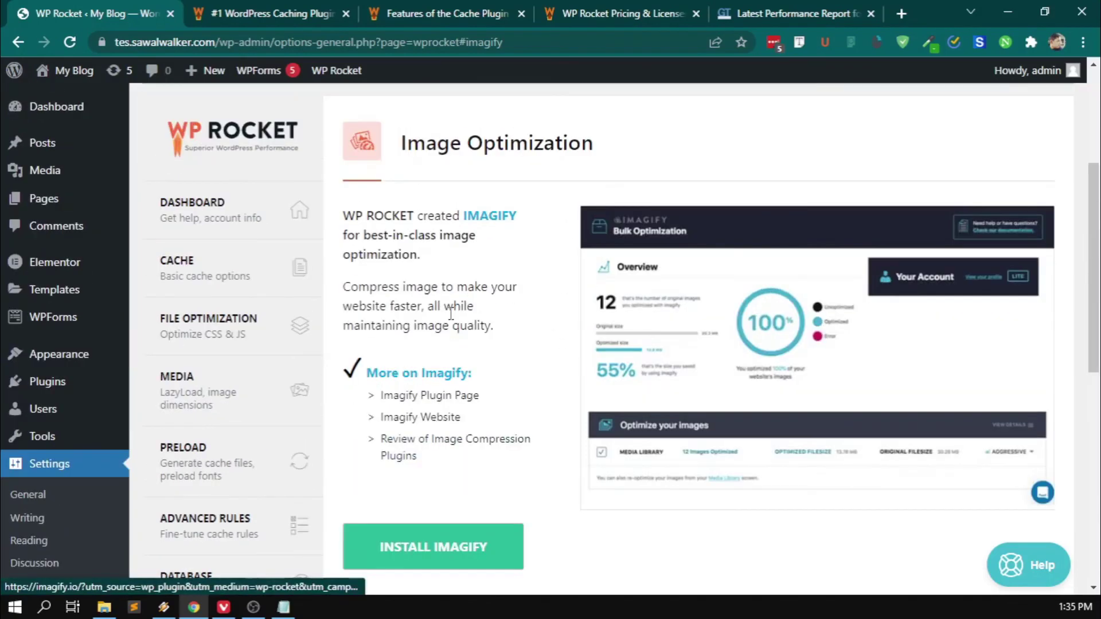
scroll(473, 276, "down", 3)
scroll(482, 315, "up", 3)
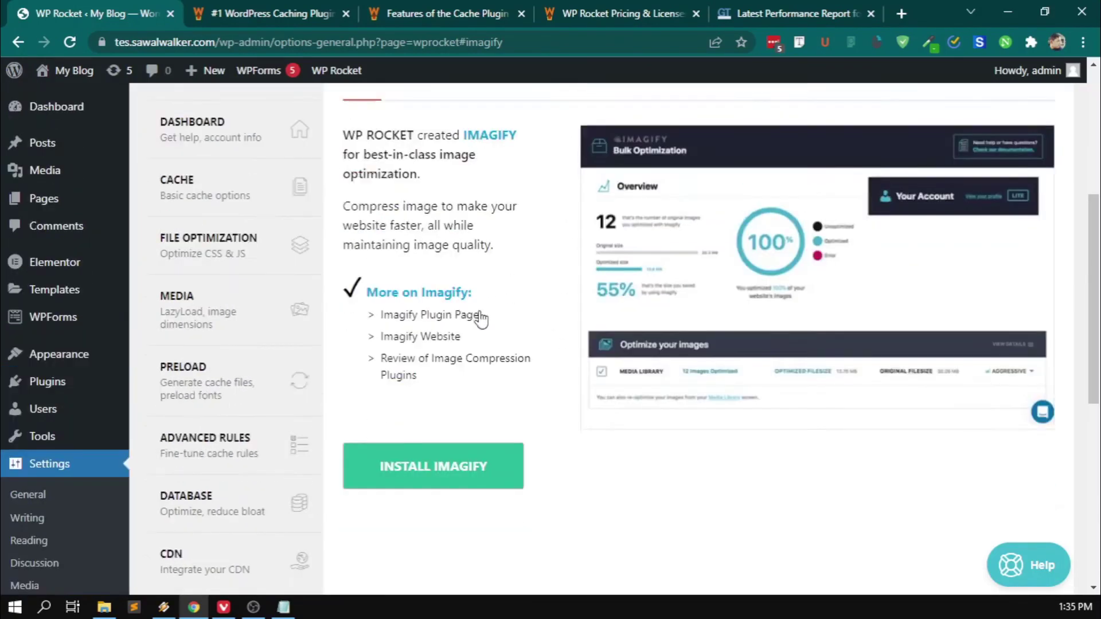
scroll(508, 313, "up", 2)
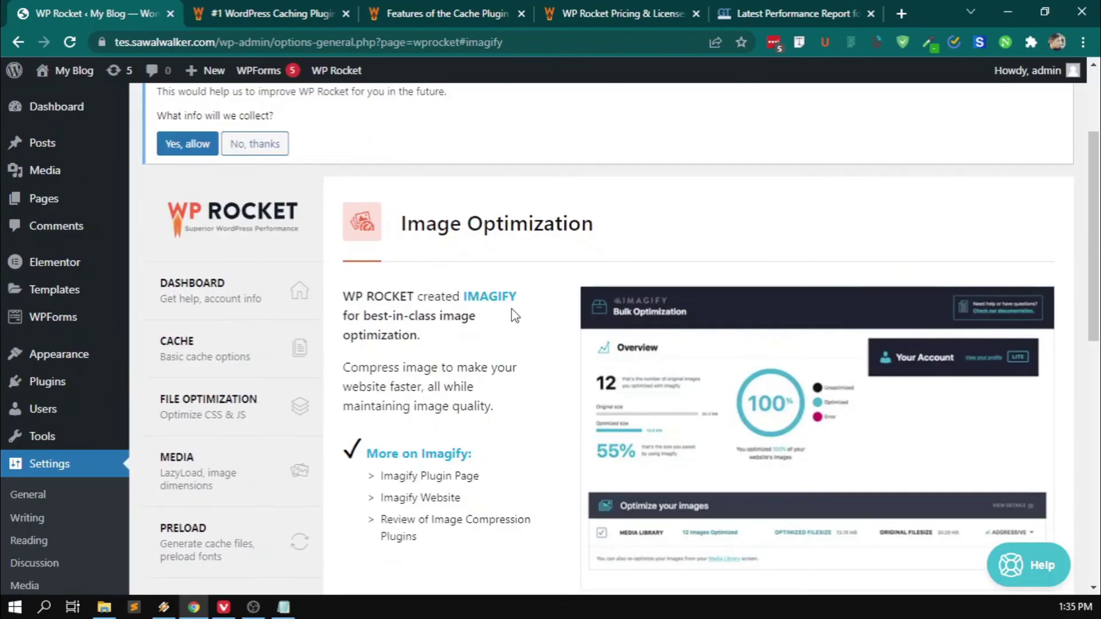
scroll(514, 314, "down", 4)
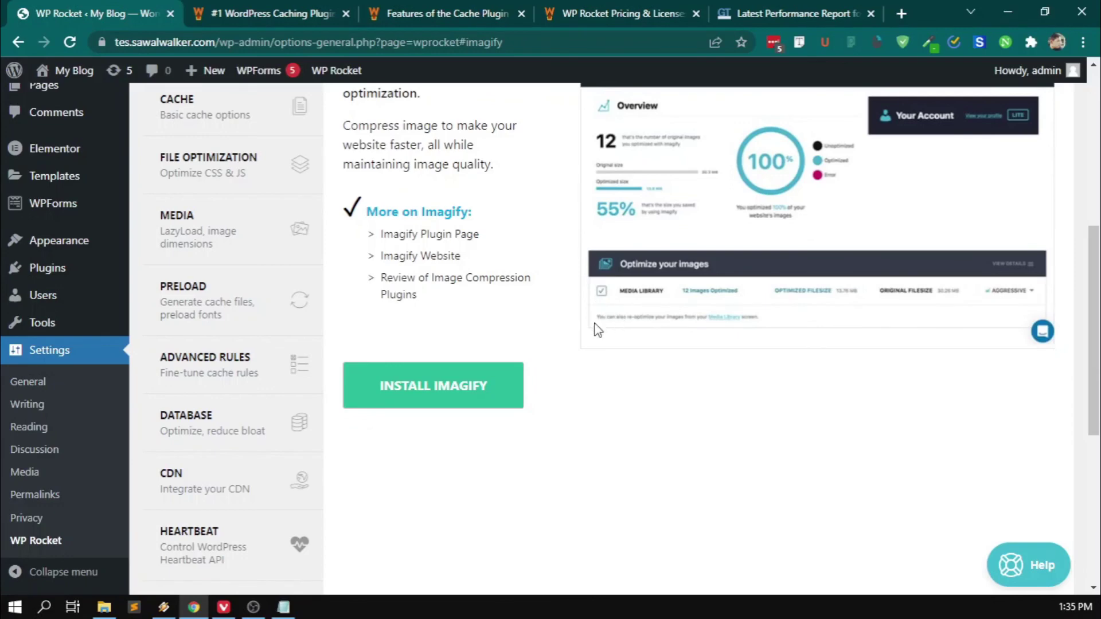
scroll(504, 290, "down", 6)
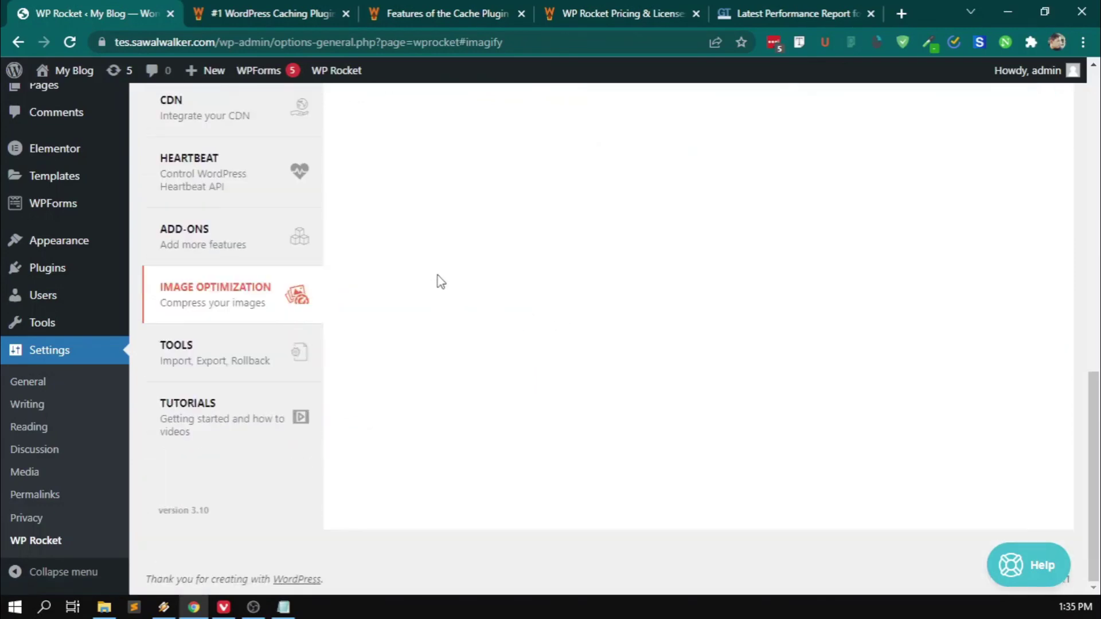
Open the Tools page and try exporting a backup file of the plugin settings.
left_click(229, 362)
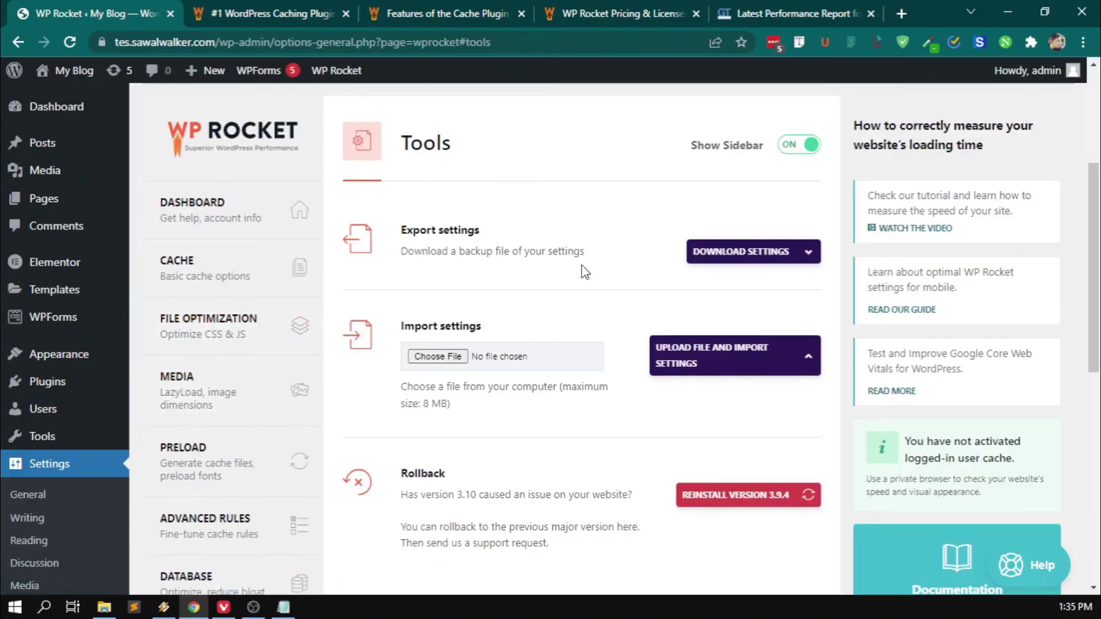
left_click(810, 250)
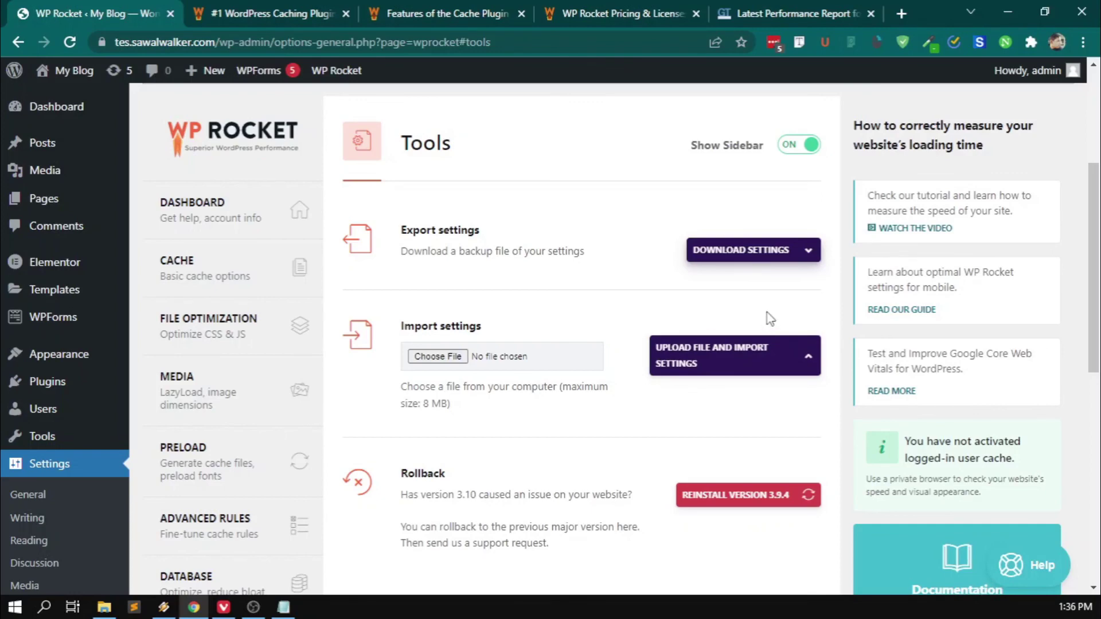
scroll(770, 327, "down", 3)
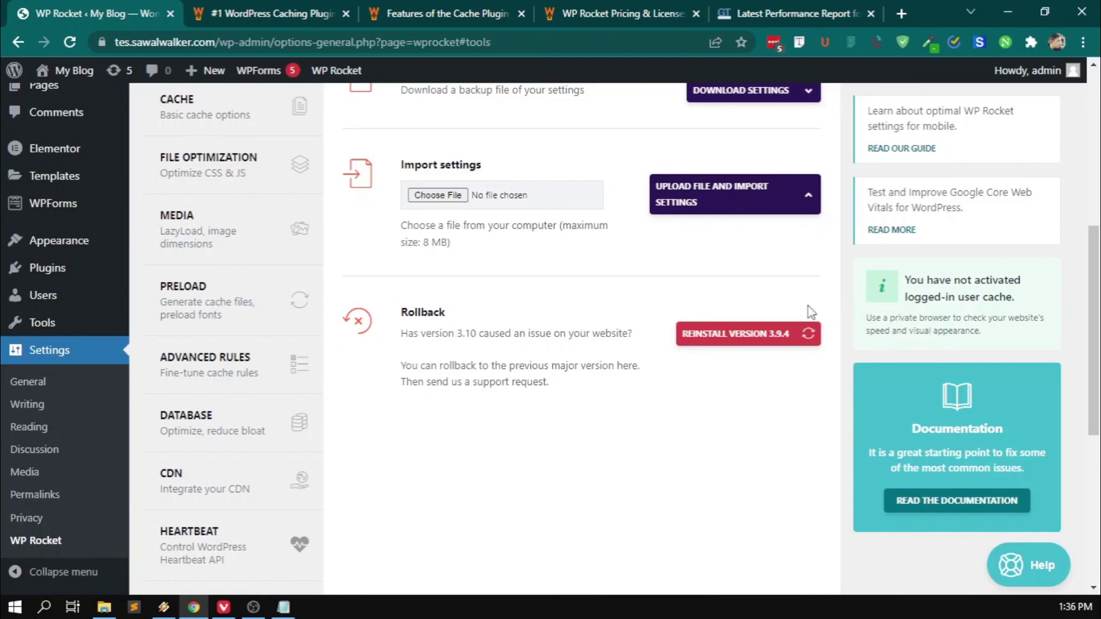
Open the Tutorials page and look over its Getting Started, File Optimization, Preload and Add-ons videos.
scroll(812, 311, "down", 4)
scroll(811, 311, "down", 2)
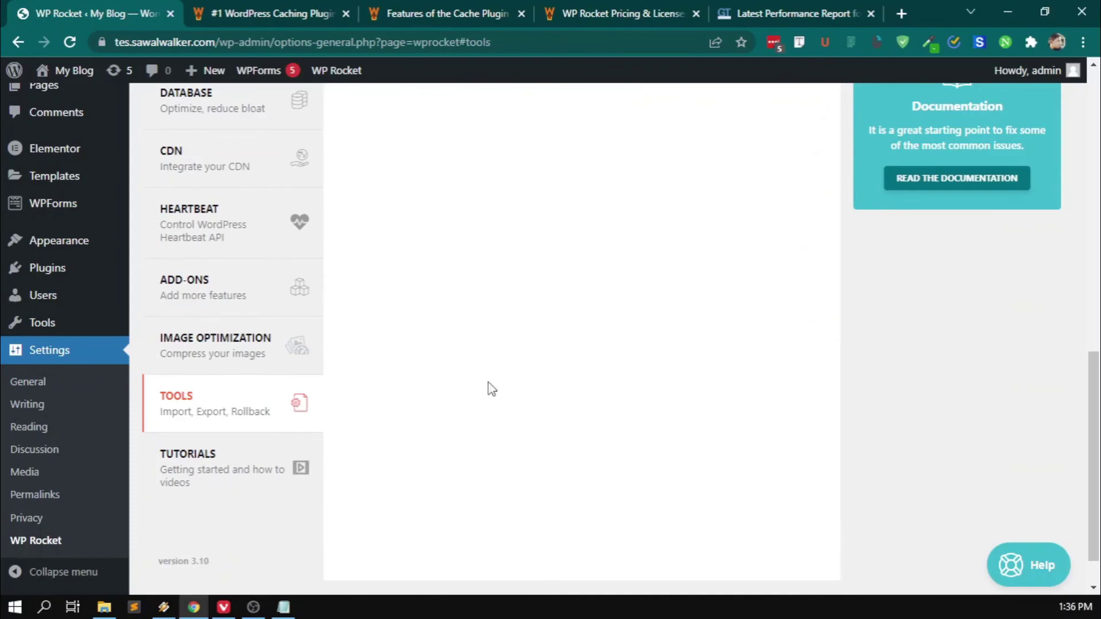
left_click(216, 462)
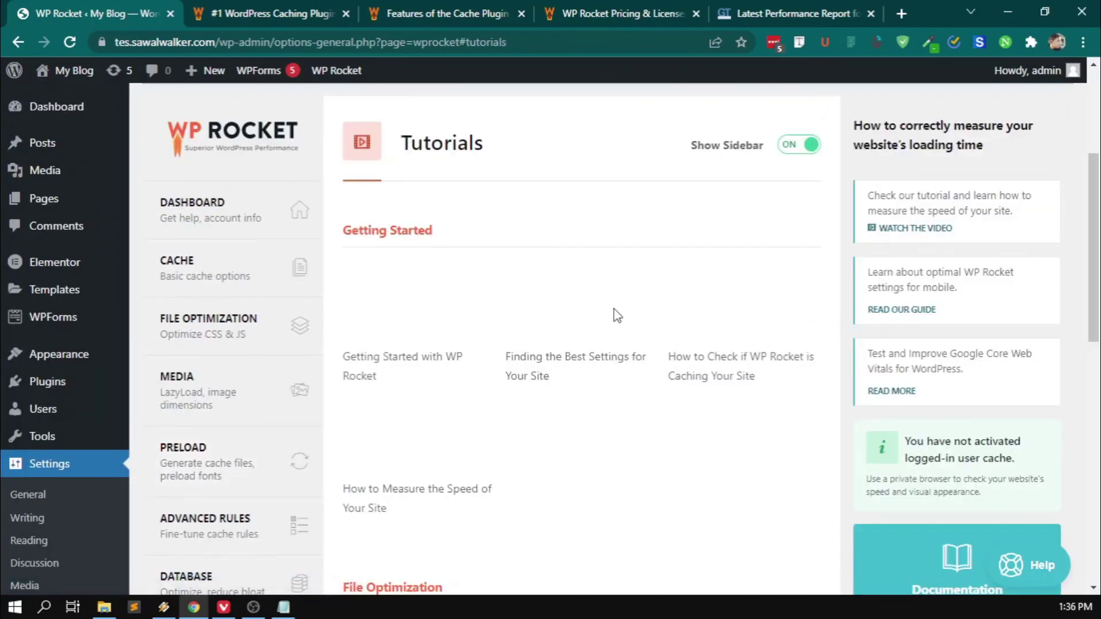
scroll(644, 331, "down", 10)
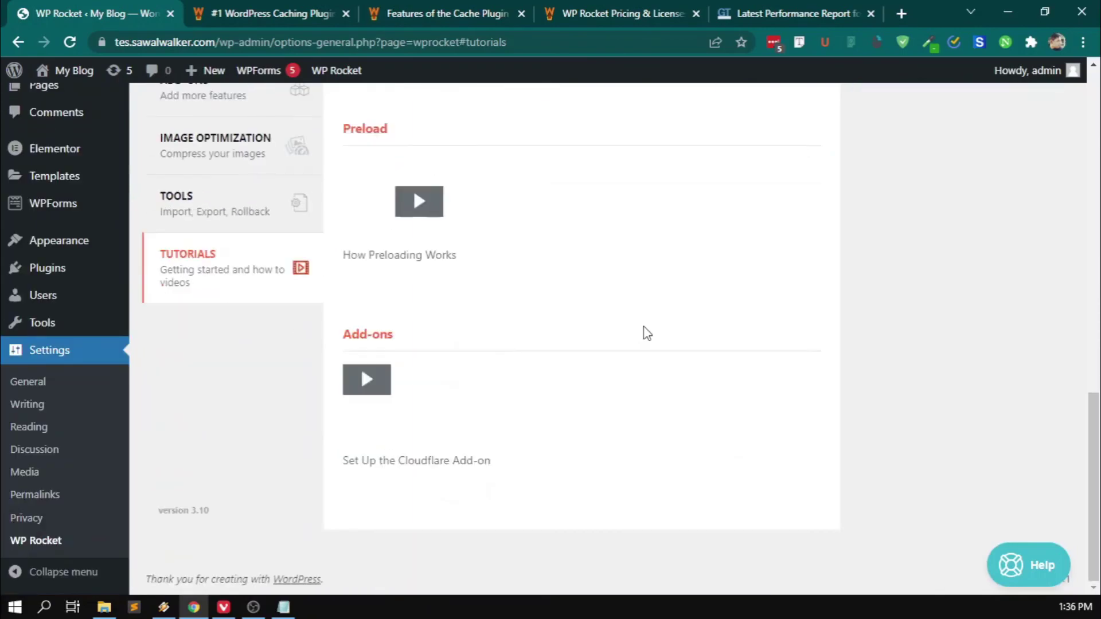
scroll(516, 423, "up", 12)
scroll(541, 395, "down", 4)
scroll(547, 395, "down", 2)
scroll(548, 394, "up", 4)
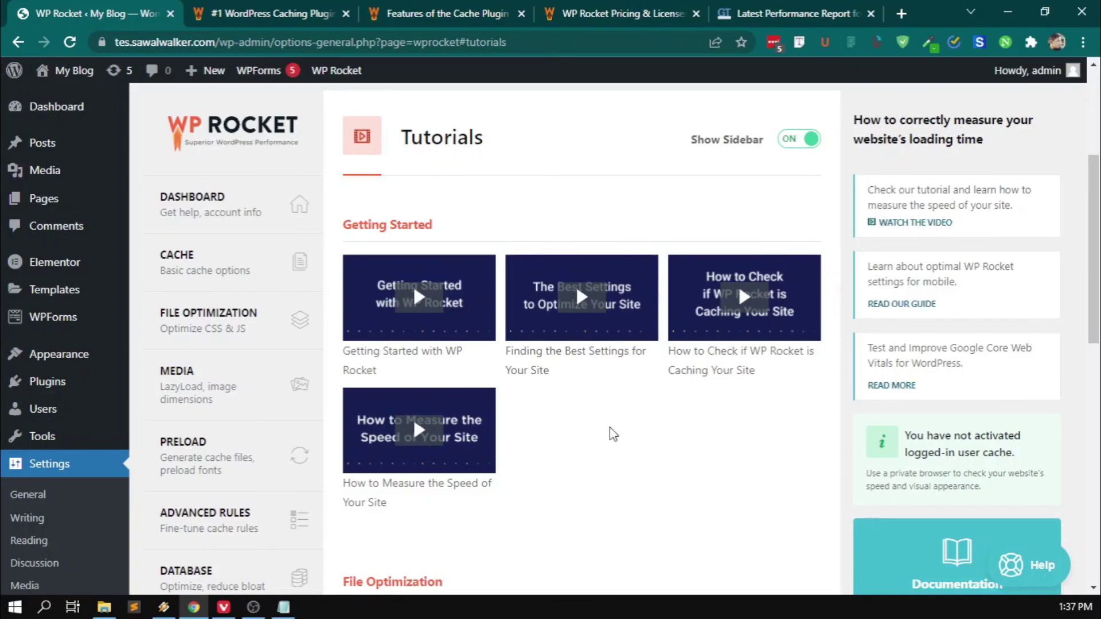
scroll(641, 424, "down", 8)
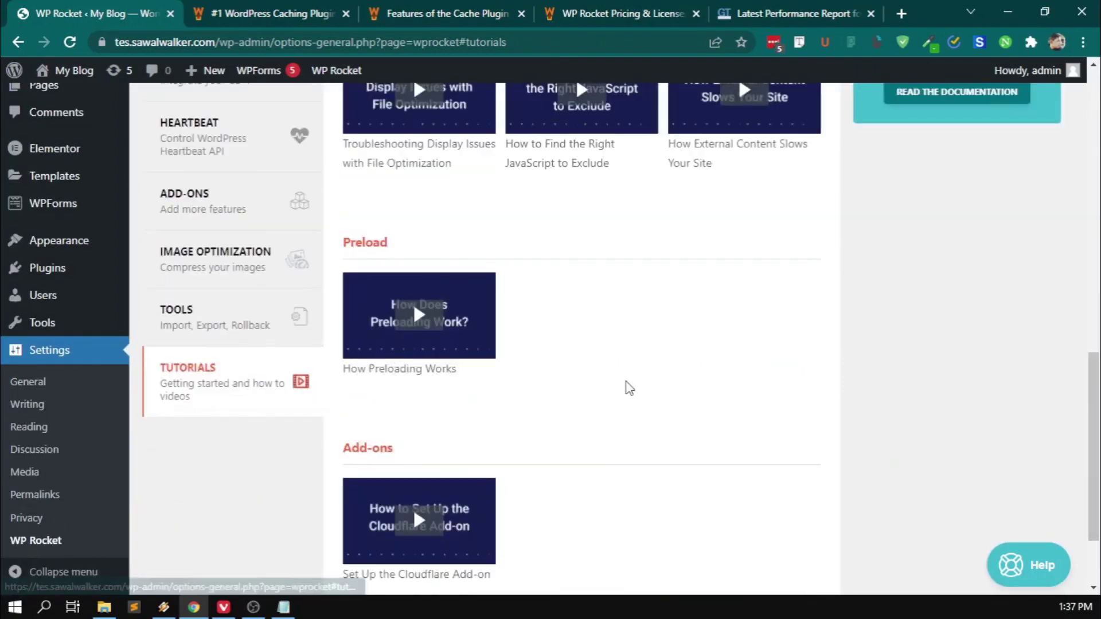
scroll(633, 404, "down", 2)
scroll(533, 475, "up", 2)
scroll(536, 473, "up", 4)
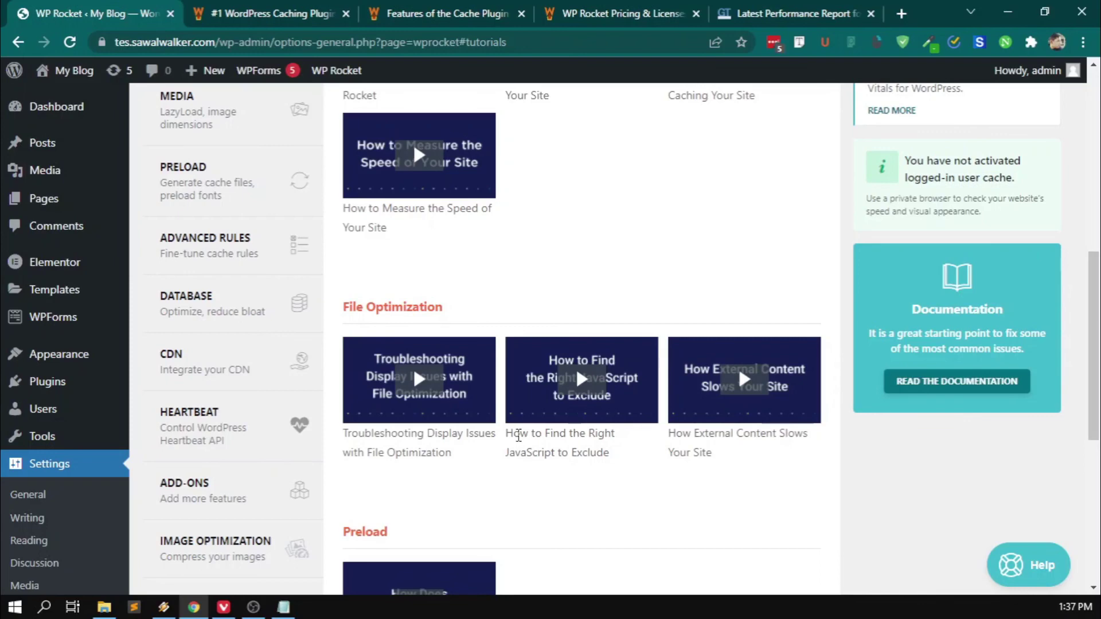
Highlight the tutorial title "How to Find the Right JavaScript to Exclude" and browse the rest of the video list.
left_click_drag(510, 436, 634, 459)
left_click(620, 462)
scroll(611, 451, "up", 8)
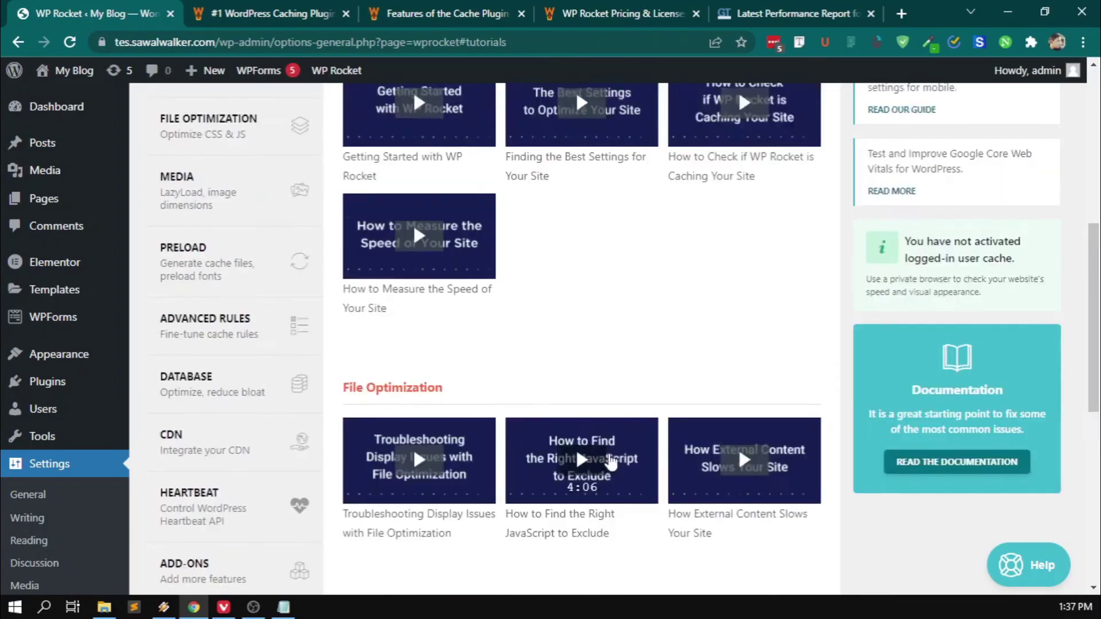
scroll(595, 473, "down", 15)
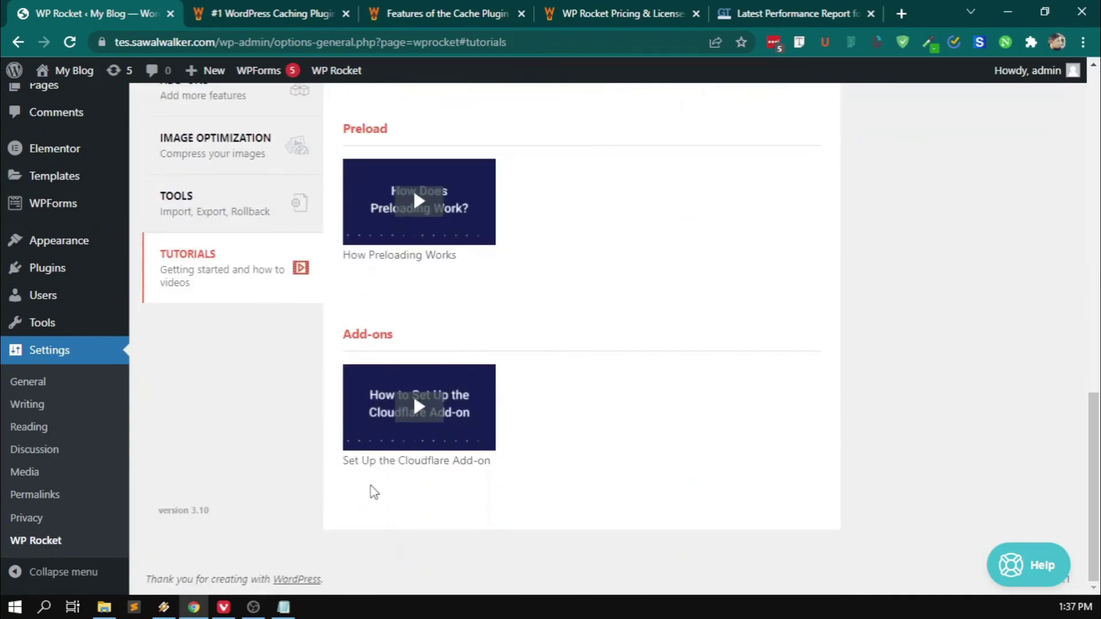
Revisit the Cache page's mobile and user cache options, and open the File Optimization page.
scroll(368, 491, "up", 15)
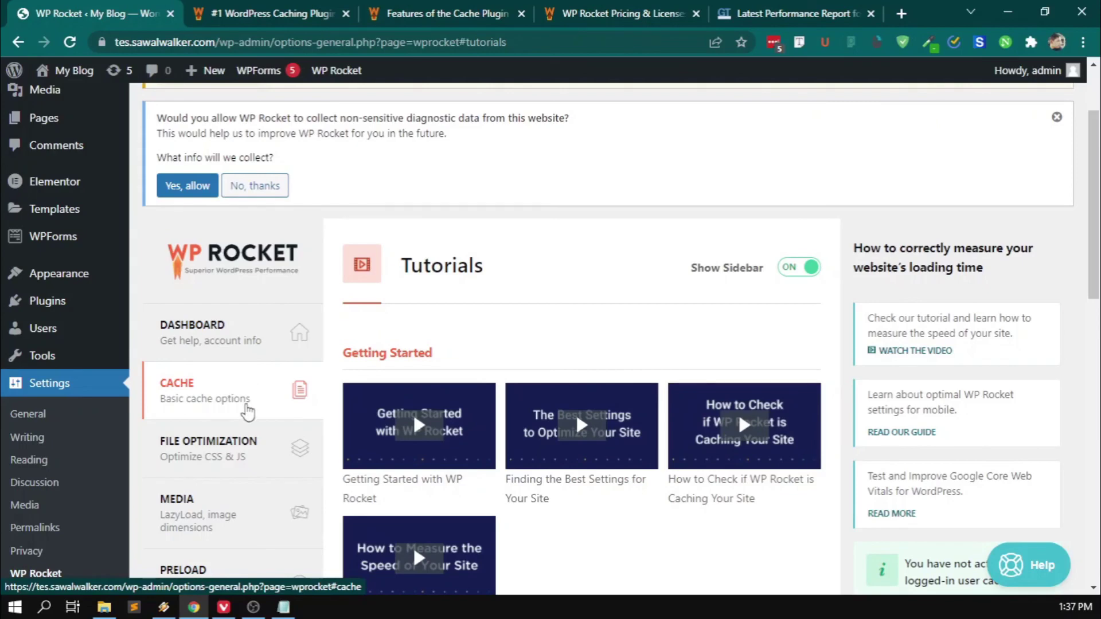
left_click(241, 404)
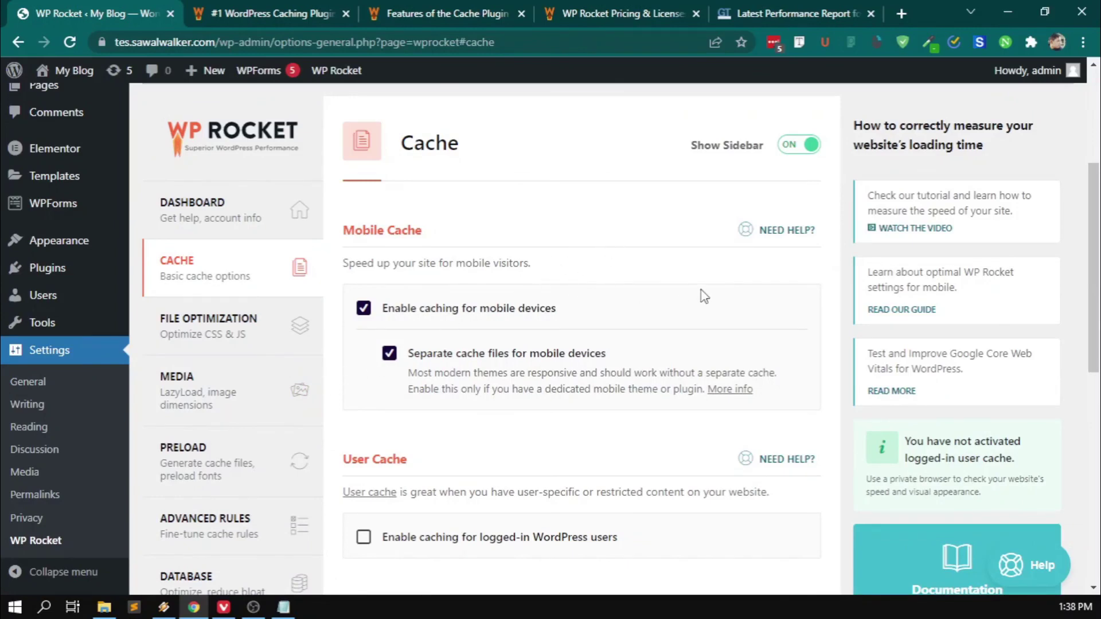
scroll(700, 295, "down", 3)
scroll(246, 270, "up", 2)
left_click(265, 252)
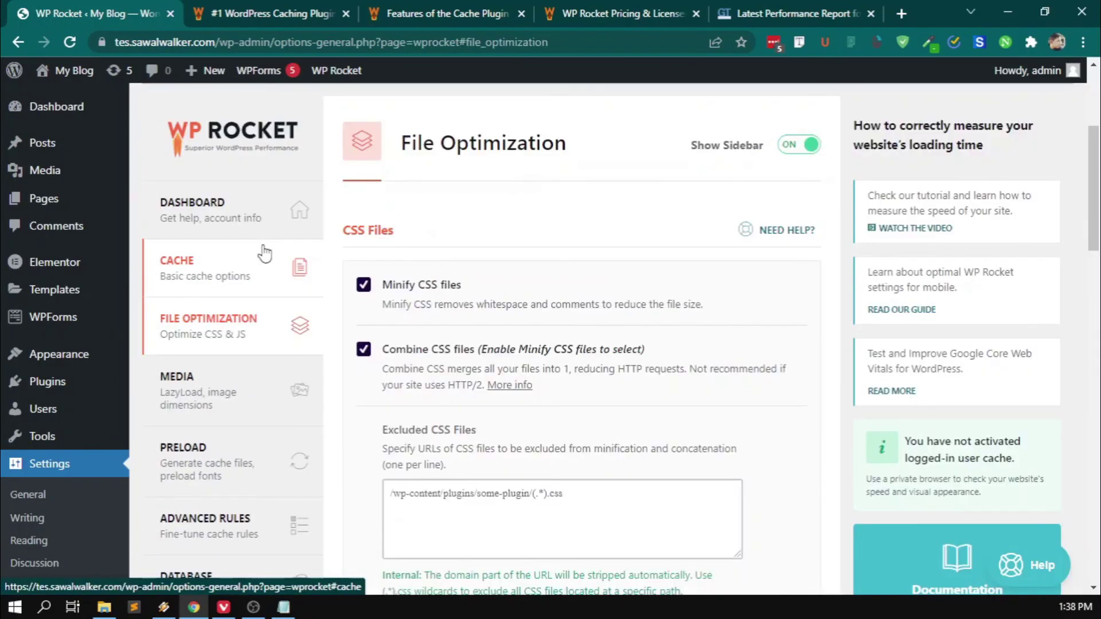